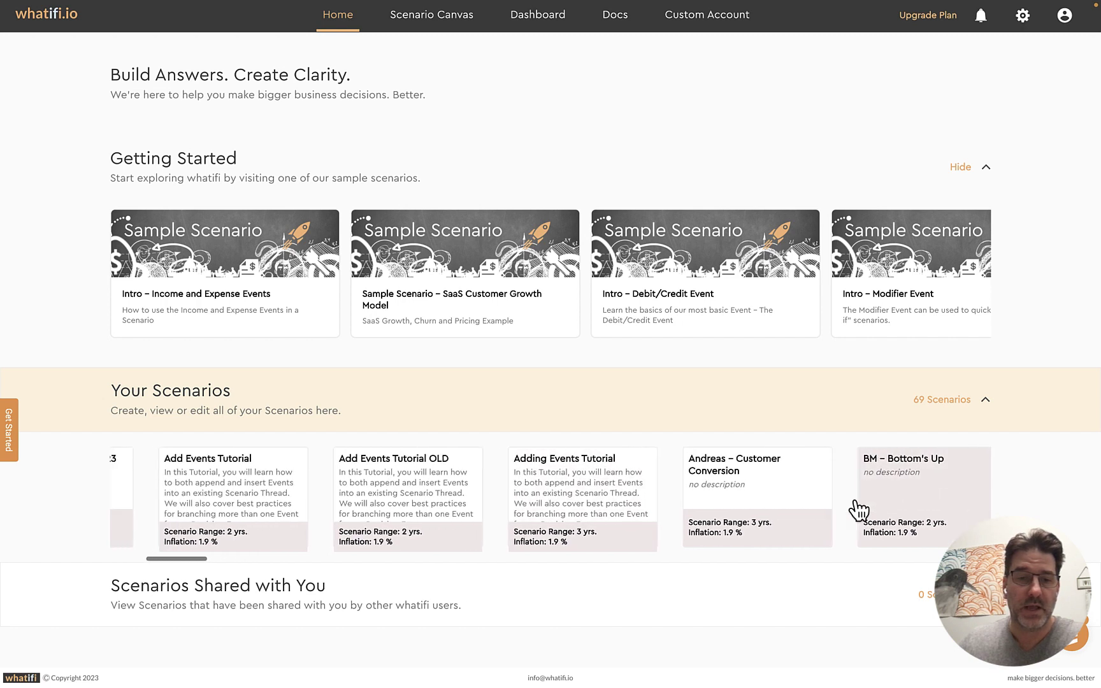
Browse the Your Scenarios list back to its beginning and open the Scenario Canvas
{"action": "scroll", "coordinate": [855, 508], "scroll_direction": "left", "scroll_amount": 1}
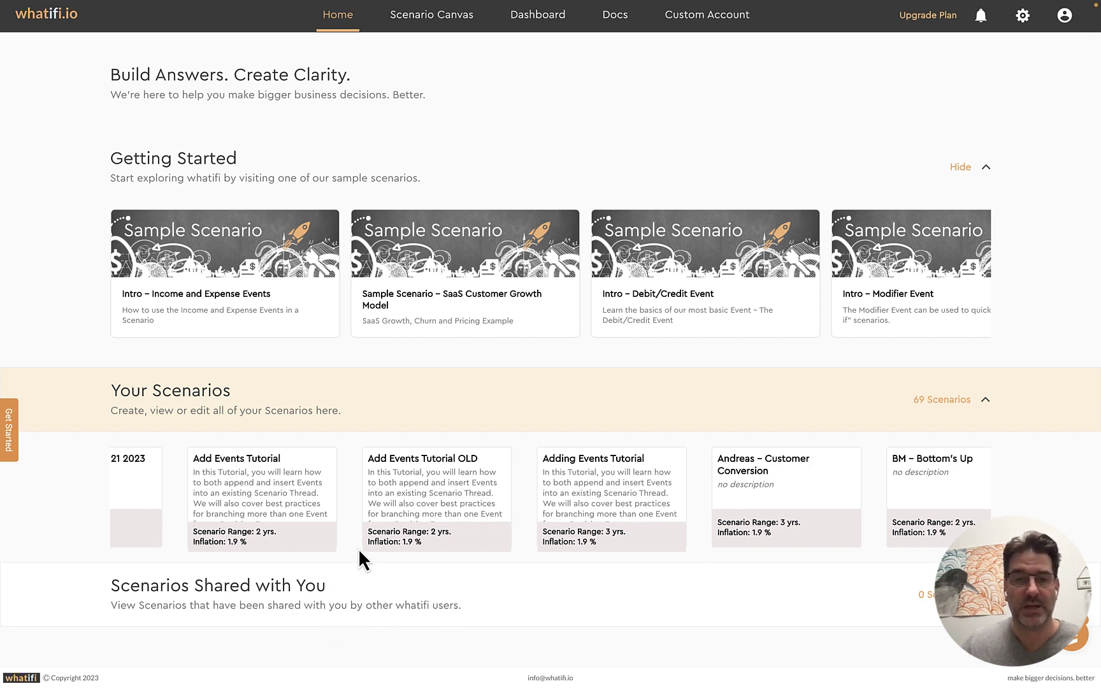
{"action": "scroll", "coordinate": [359, 551], "scroll_direction": "left", "scroll_amount": 10}
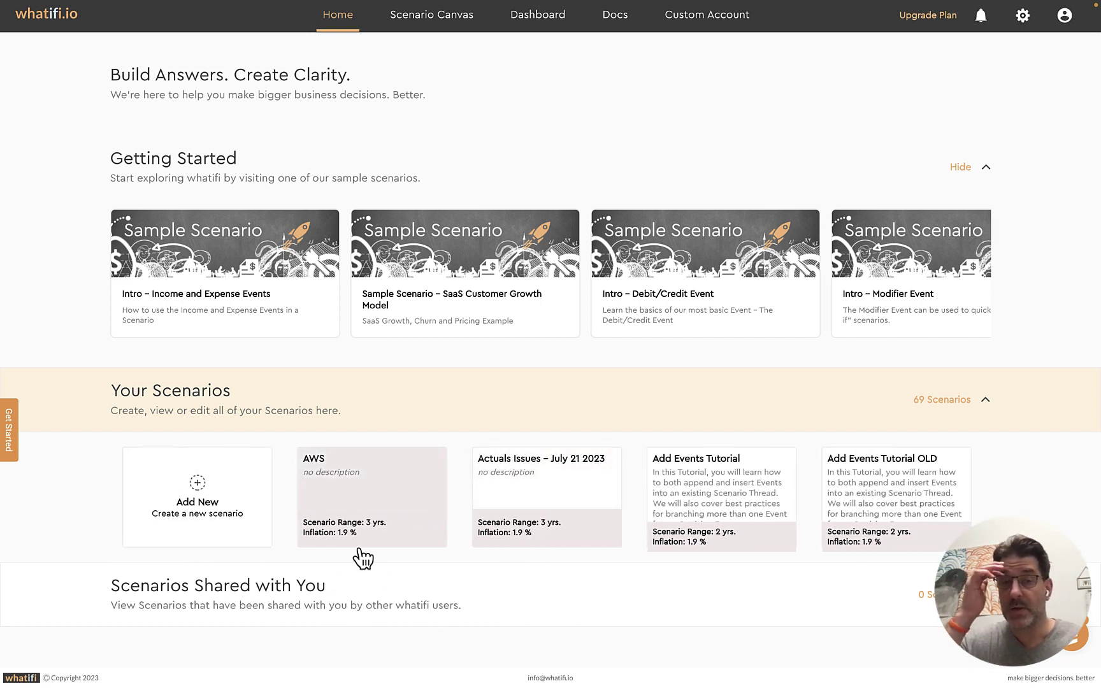
{"action": "left_click", "coordinate": [429, 20]}
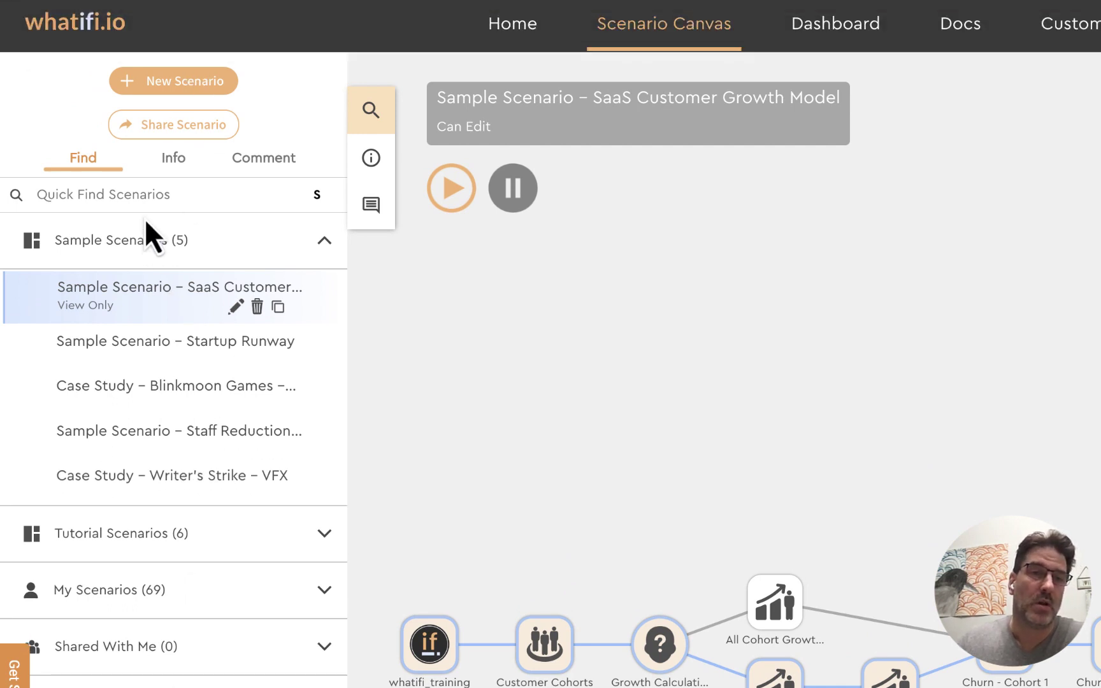
Expand the Tutorial Scenarios group and look through the sample and tutorial scenarios listed
{"action": "left_click", "coordinate": [324, 533]}
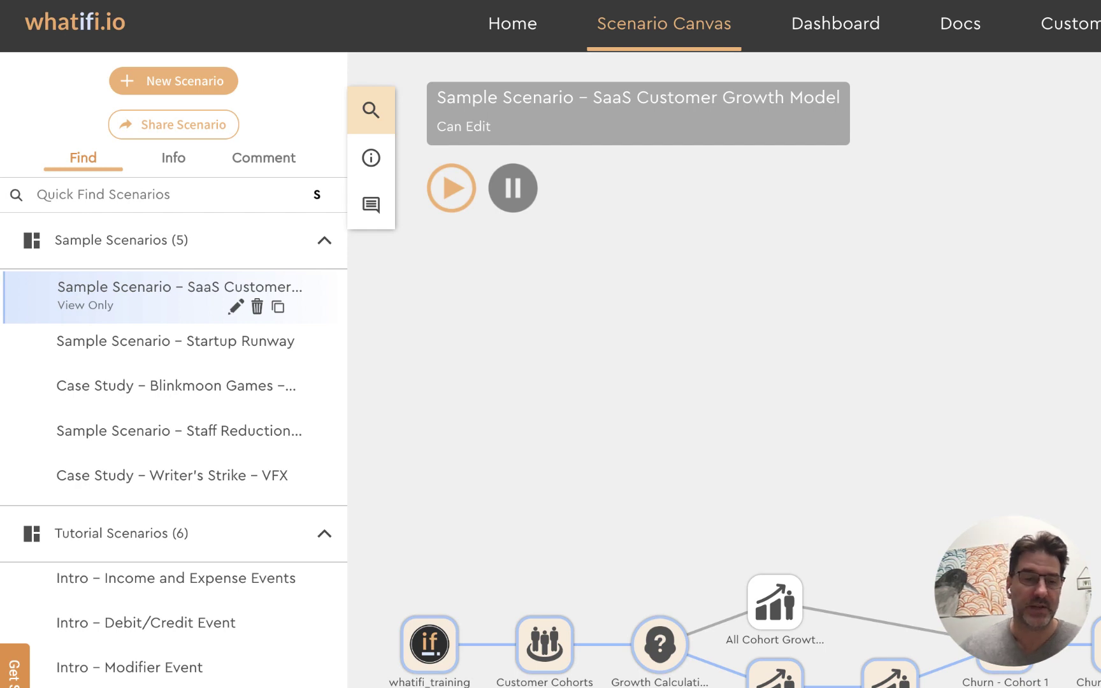
{"action": "scroll", "coordinate": [172, 573], "scroll_direction": "down", "scroll_amount": 20}
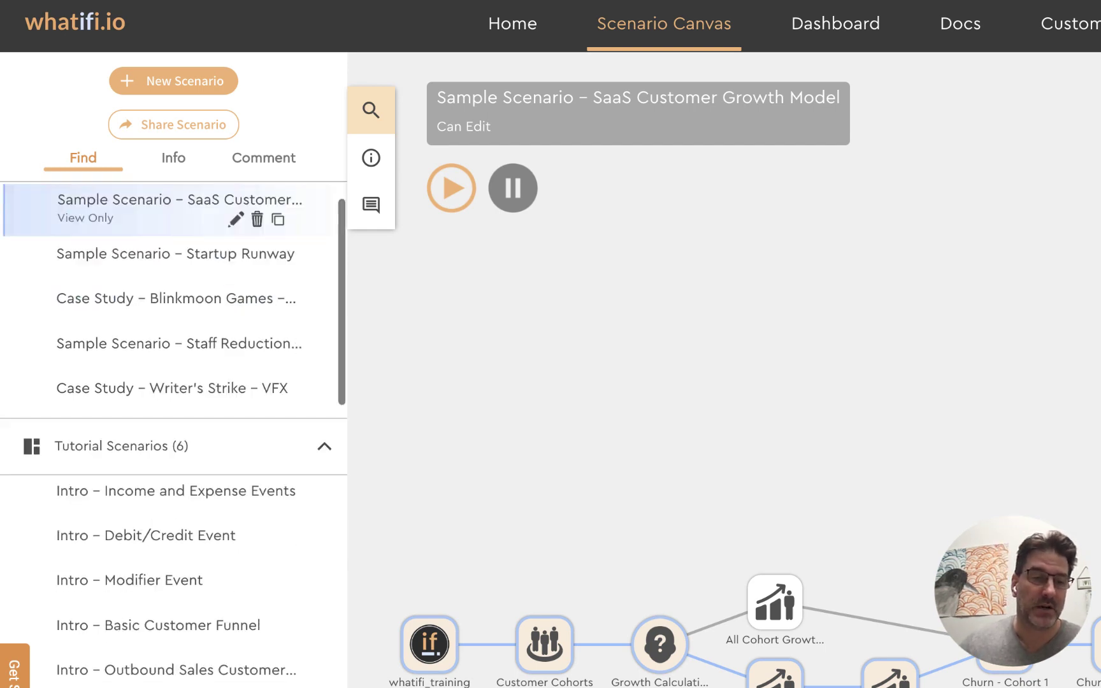
{"action": "scroll", "coordinate": [172, 573], "scroll_direction": "up", "scroll_amount": 14}
{"action": "scroll", "coordinate": [172, 433], "scroll_direction": "up", "scroll_amount": 7}
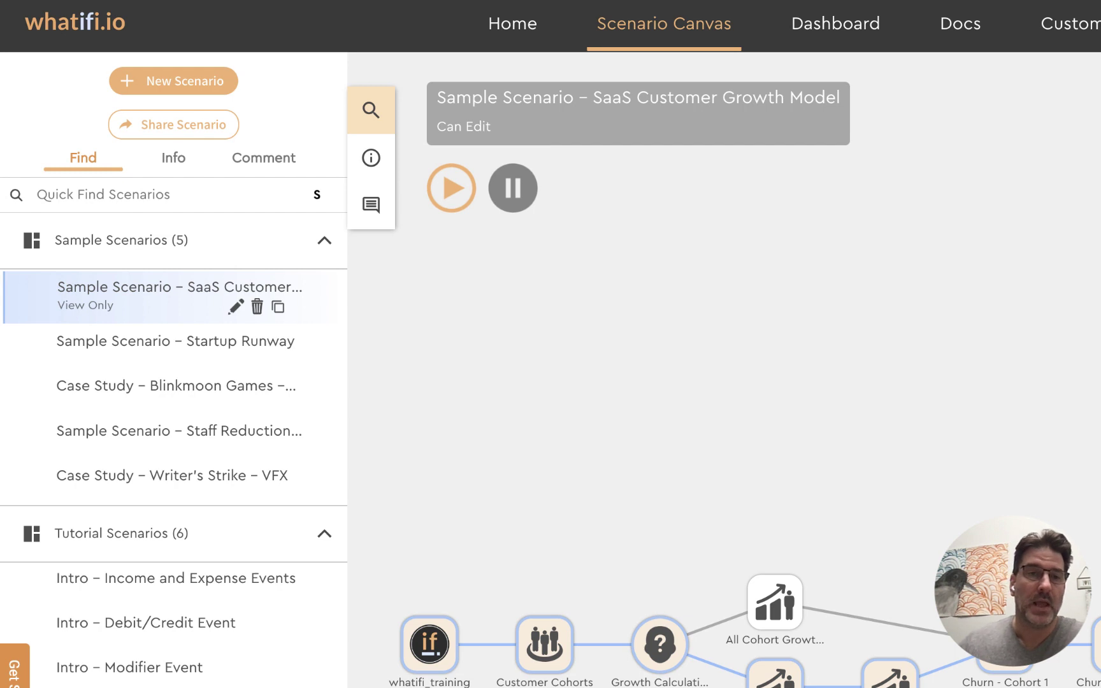
View the SaaS Customer Growth Model's information and comments, and return to the scenario list
{"action": "left_click", "coordinate": [172, 159]}
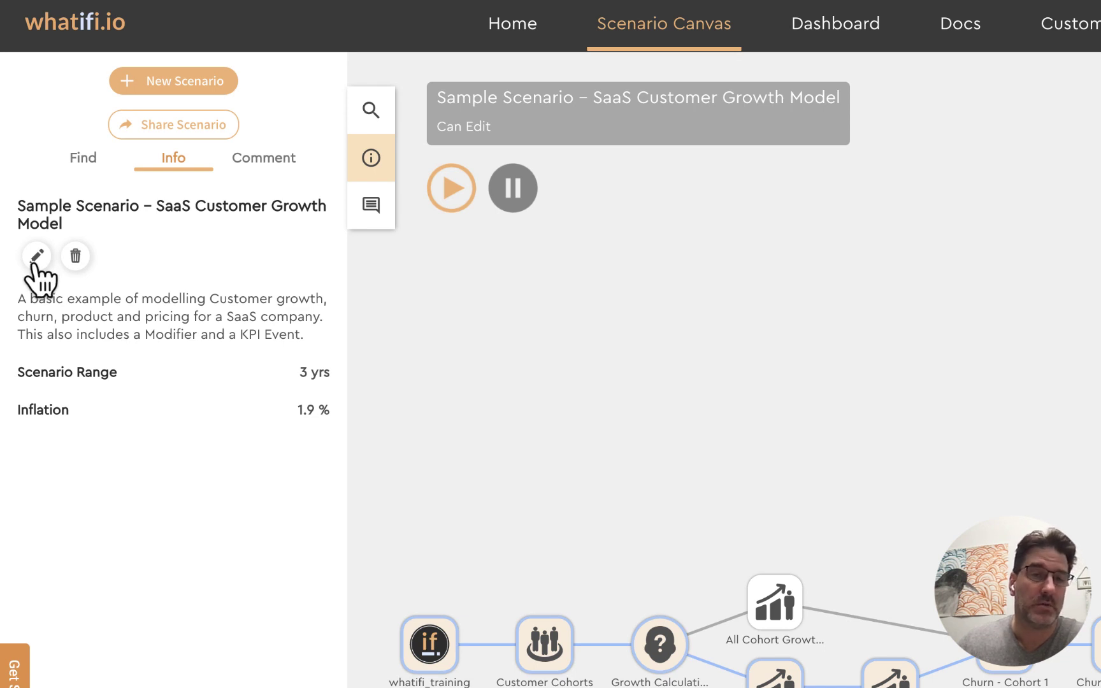
{"action": "left_click", "coordinate": [254, 163]}
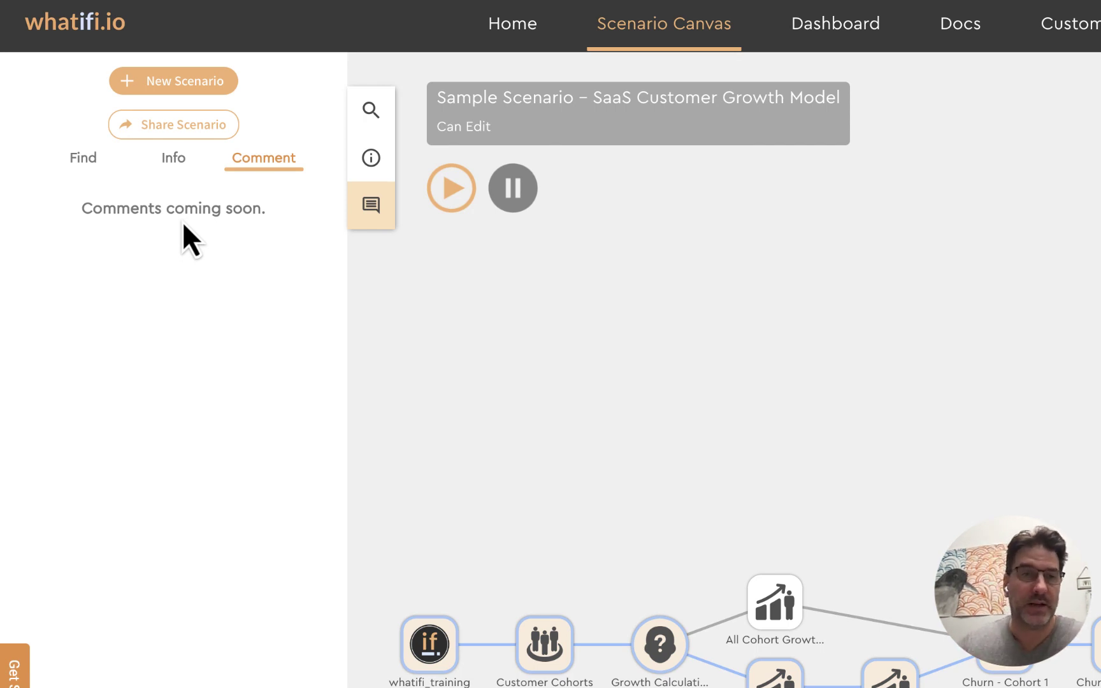
{"action": "left_click", "coordinate": [88, 161]}
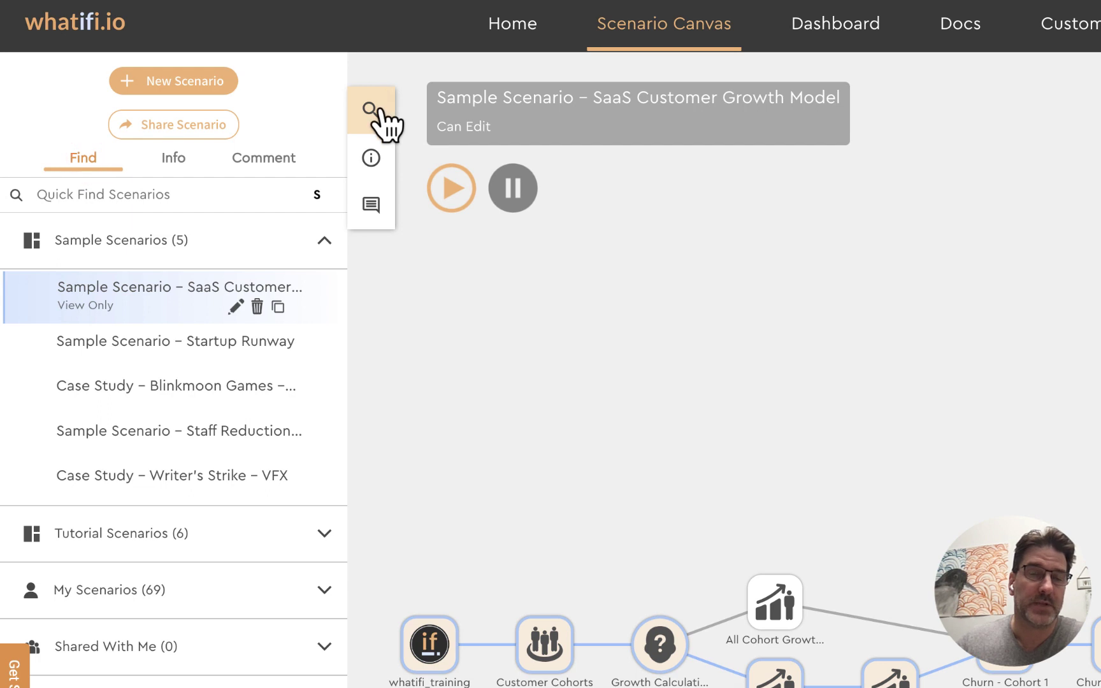
Cycle through the scenario's information, comments and search views using the shortcut strip, and collapse the scenario panel
{"action": "left_click", "coordinate": [375, 152]}
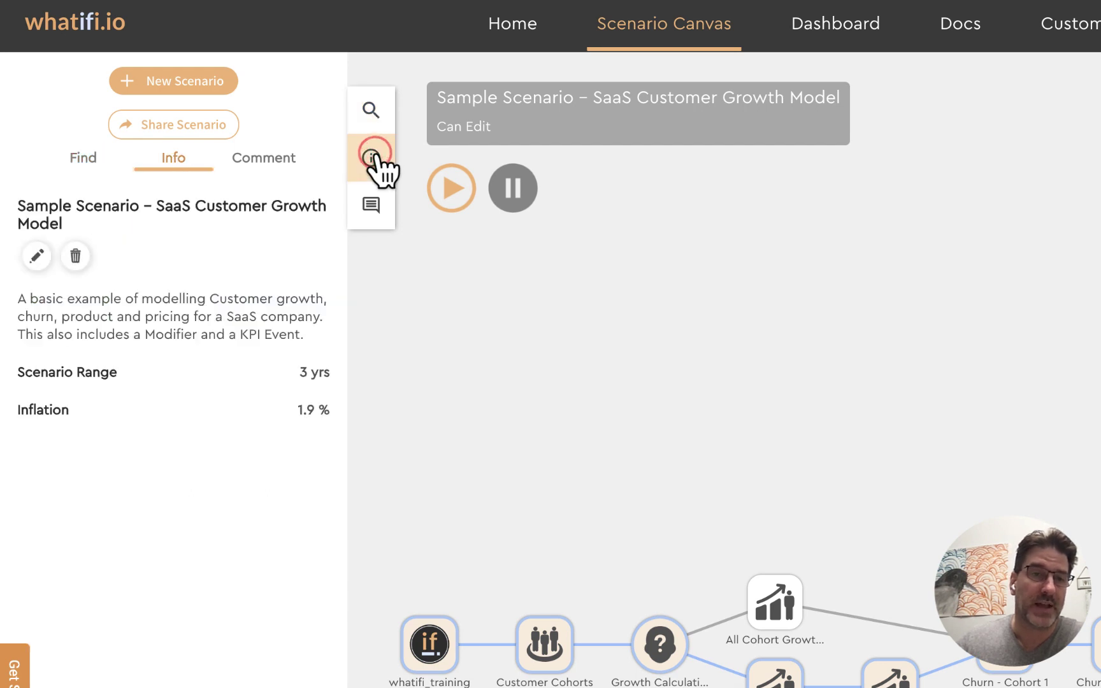
{"action": "left_click", "coordinate": [373, 207]}
{"action": "left_click", "coordinate": [371, 111]}
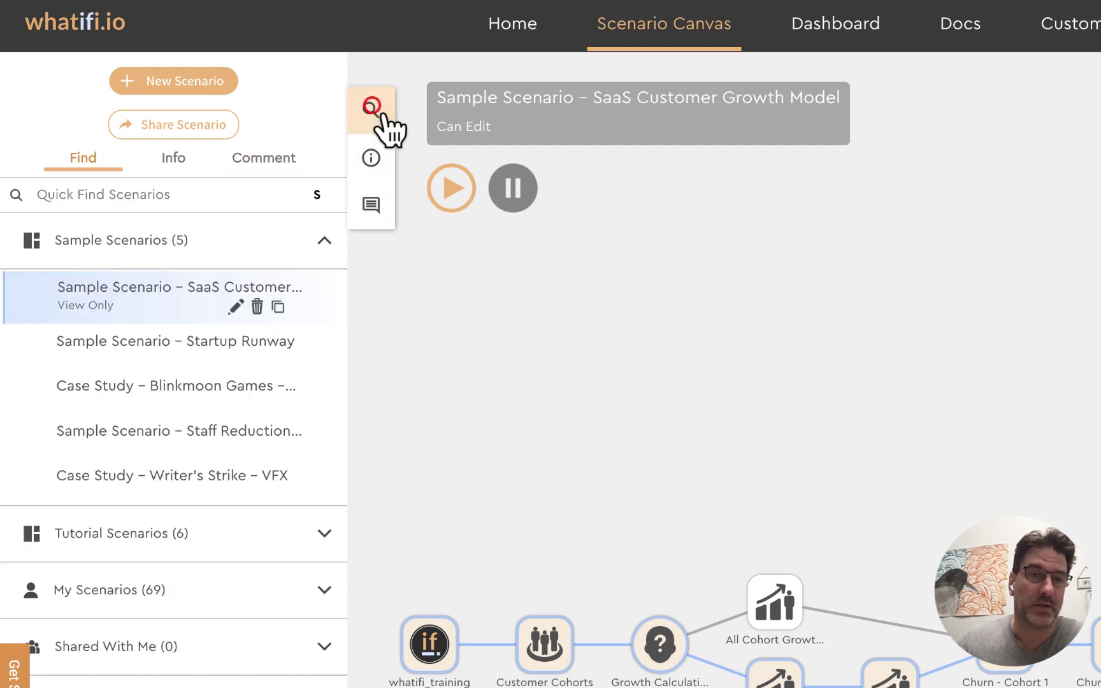
{"action": "left_click", "coordinate": [371, 111]}
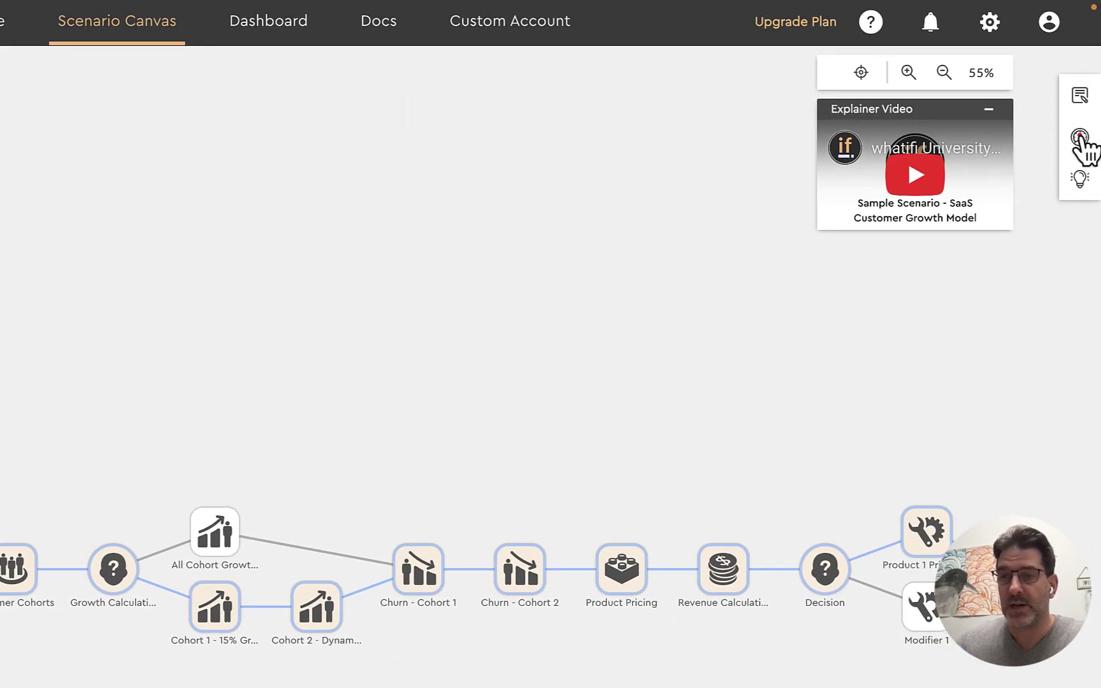
Open the Event Detail view and inspect the Customer Cohorts event
{"action": "left_click", "coordinate": [1079, 137]}
{"action": "left_click", "coordinate": [753, 97]}
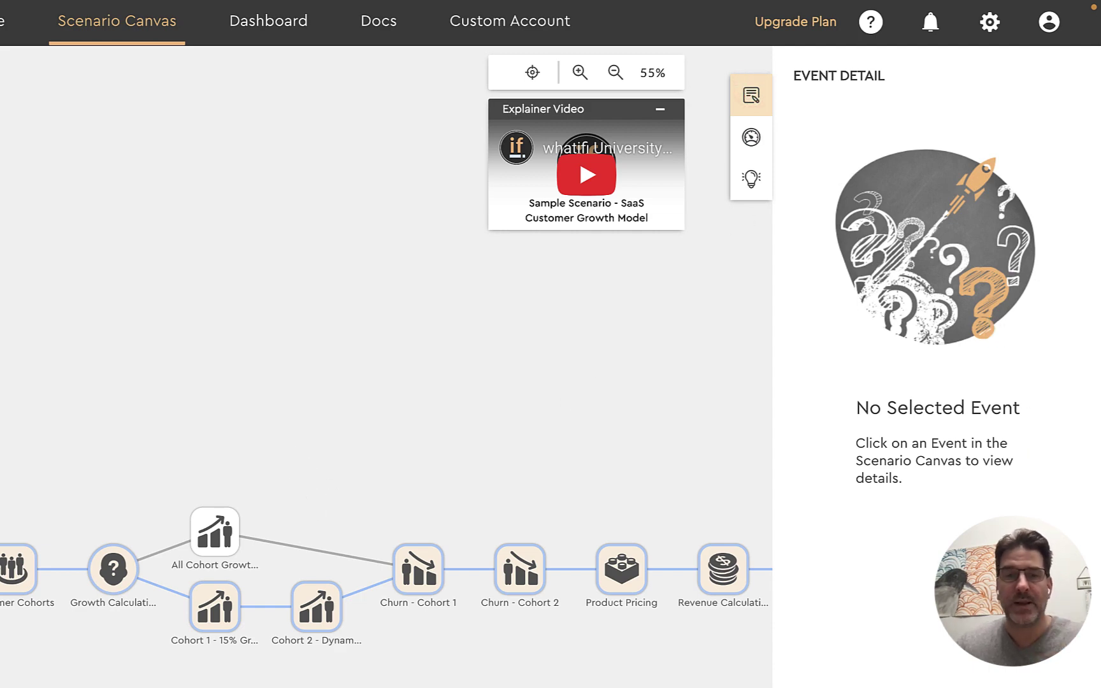
{"action": "left_click", "coordinate": [19, 576]}
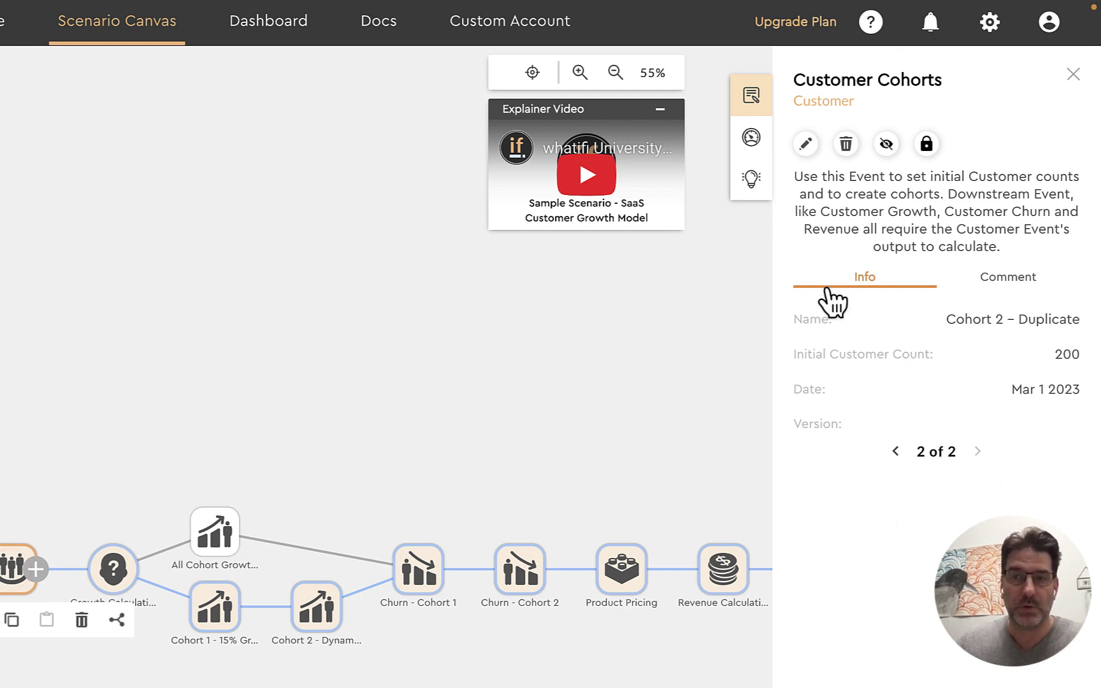
Activate Scenario Threads 1, 4 and 2 in turn in the Decision Engine, and inspect the individual events of Thread 2
{"action": "left_click", "coordinate": [750, 139]}
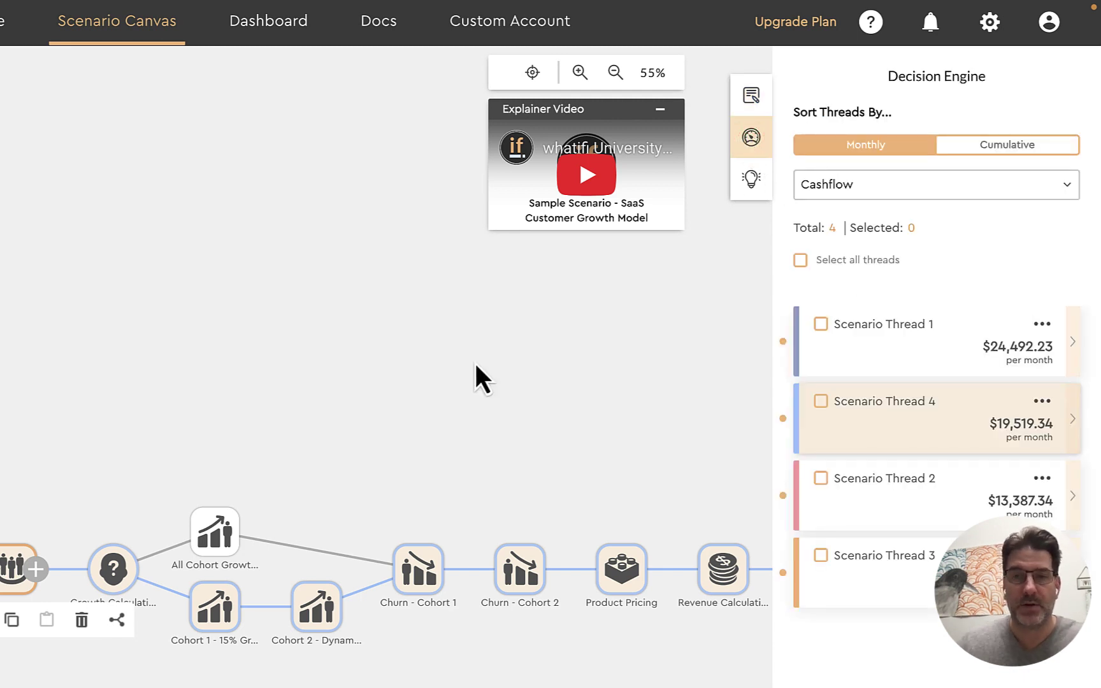
{"action": "left_click", "coordinate": [532, 72]}
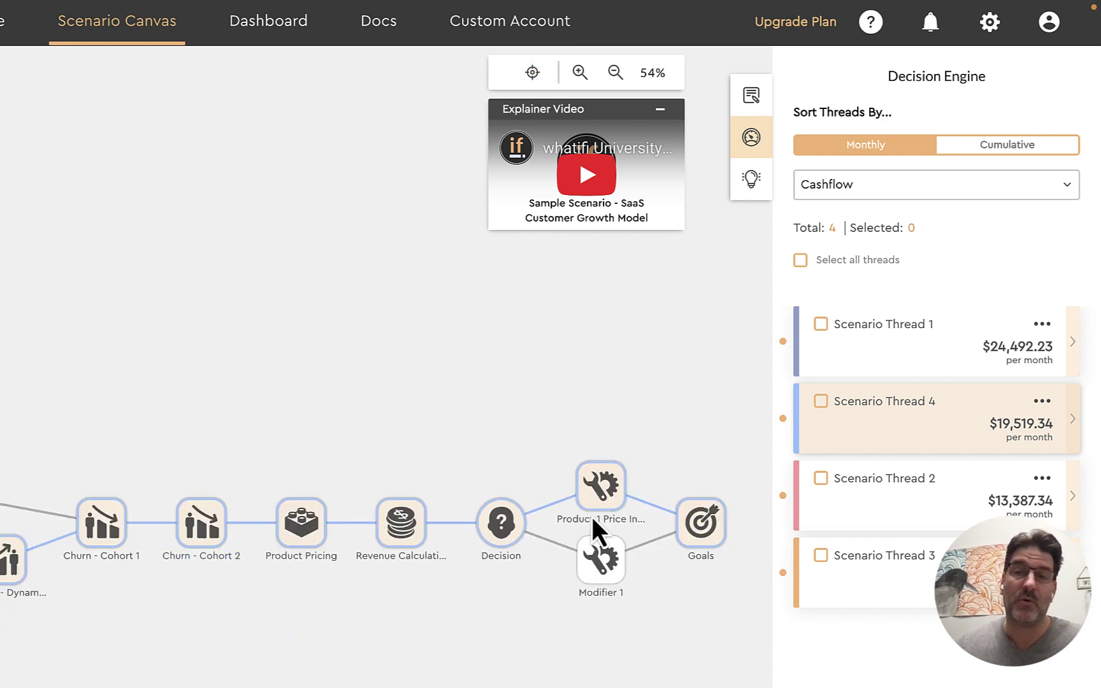
{"action": "left_click", "coordinate": [913, 350]}
{"action": "left_click", "coordinate": [921, 401]}
{"action": "left_click", "coordinate": [923, 487]}
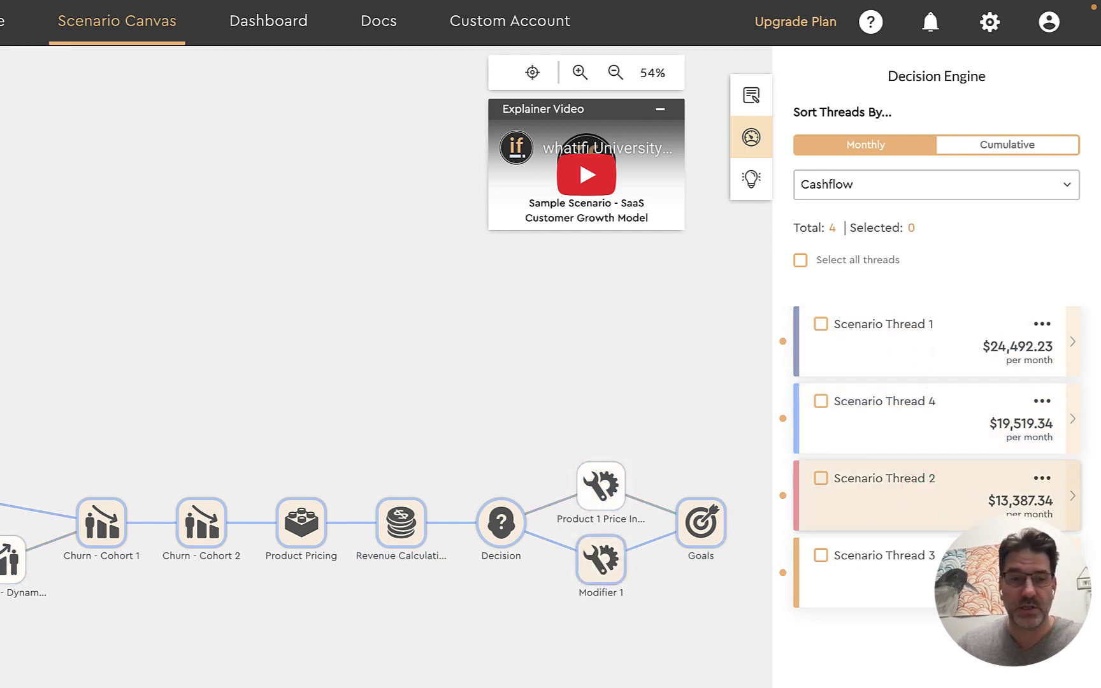
{"action": "left_click", "coordinate": [1071, 500]}
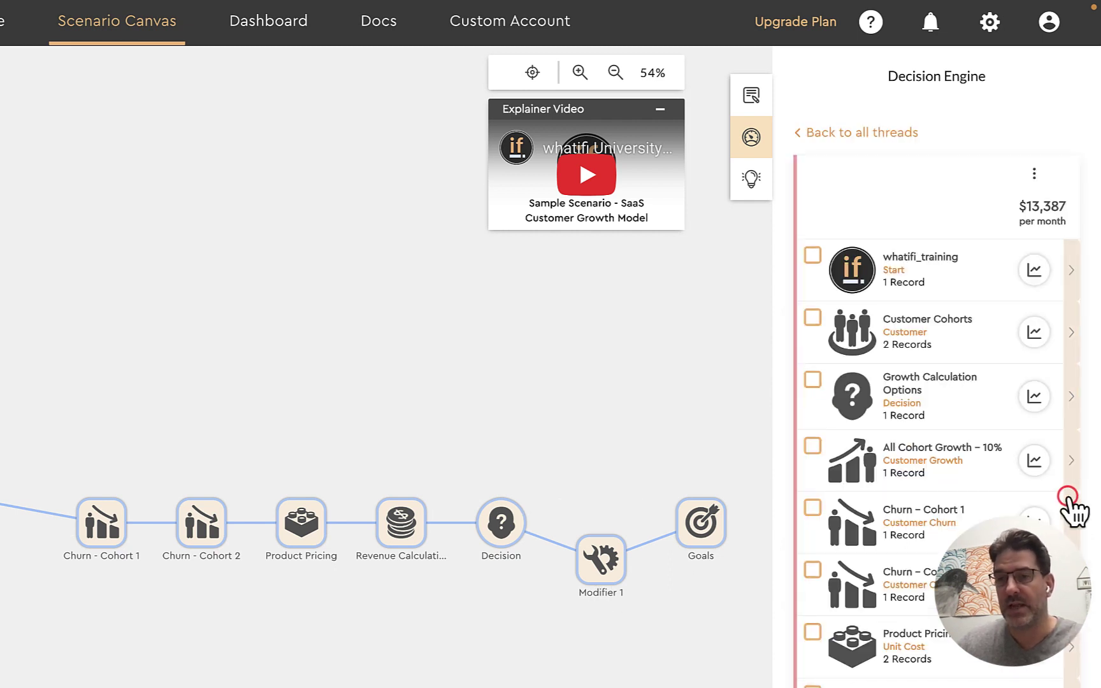
{"action": "left_click", "coordinate": [840, 135]}
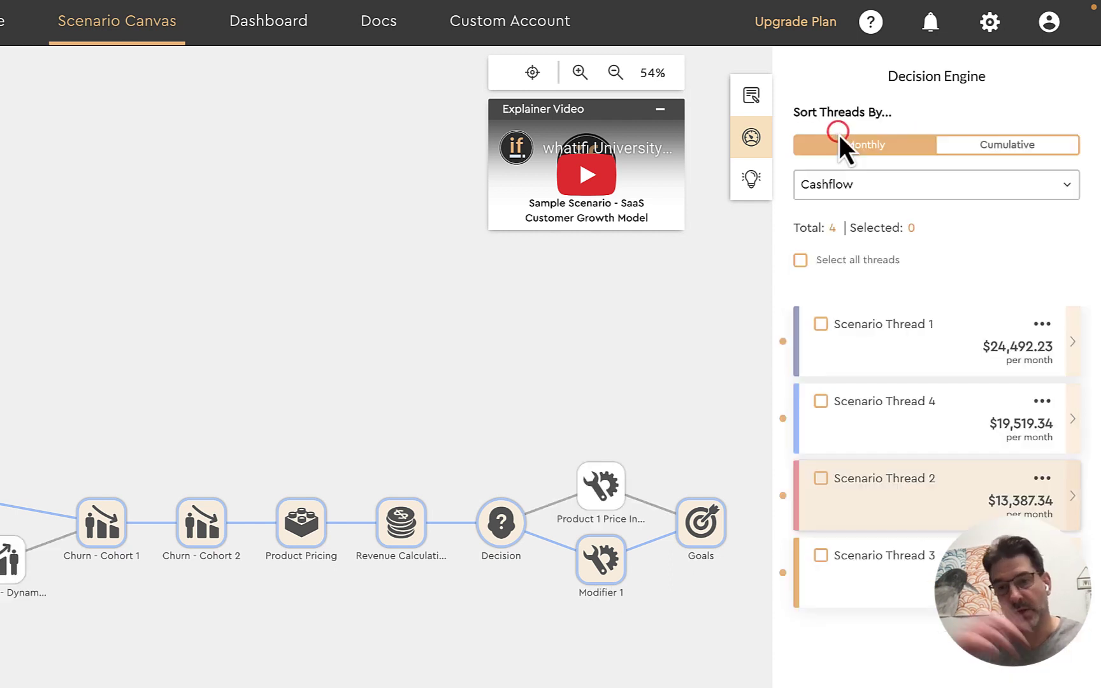
View the Knowledge Base section and collapse the details panel
{"action": "left_click", "coordinate": [753, 184]}
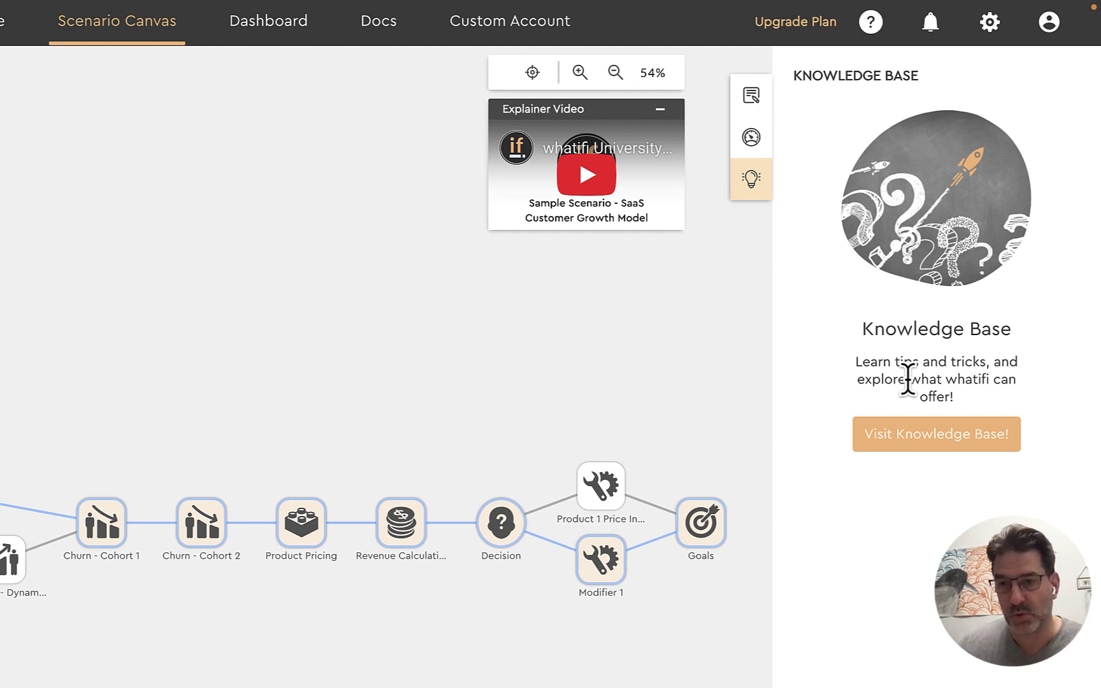
{"action": "left_click", "coordinate": [751, 180]}
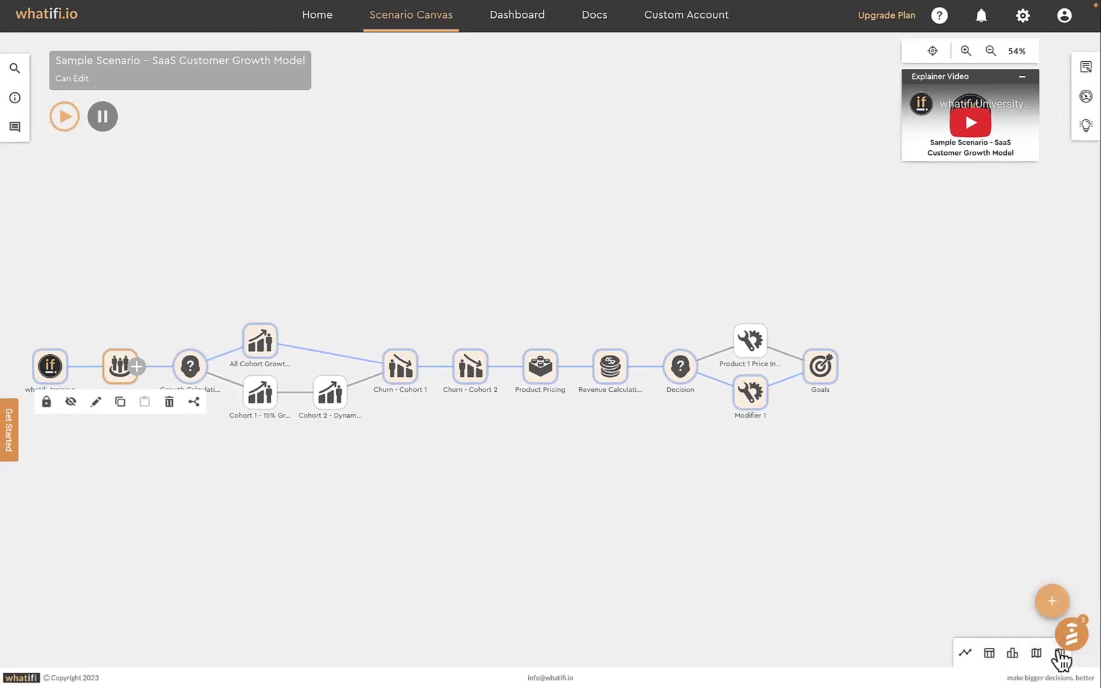
Display the active thread's line chart beneath the canvas and view its Calculated Equity and Cashflow accounts
{"action": "left_click", "coordinate": [966, 653]}
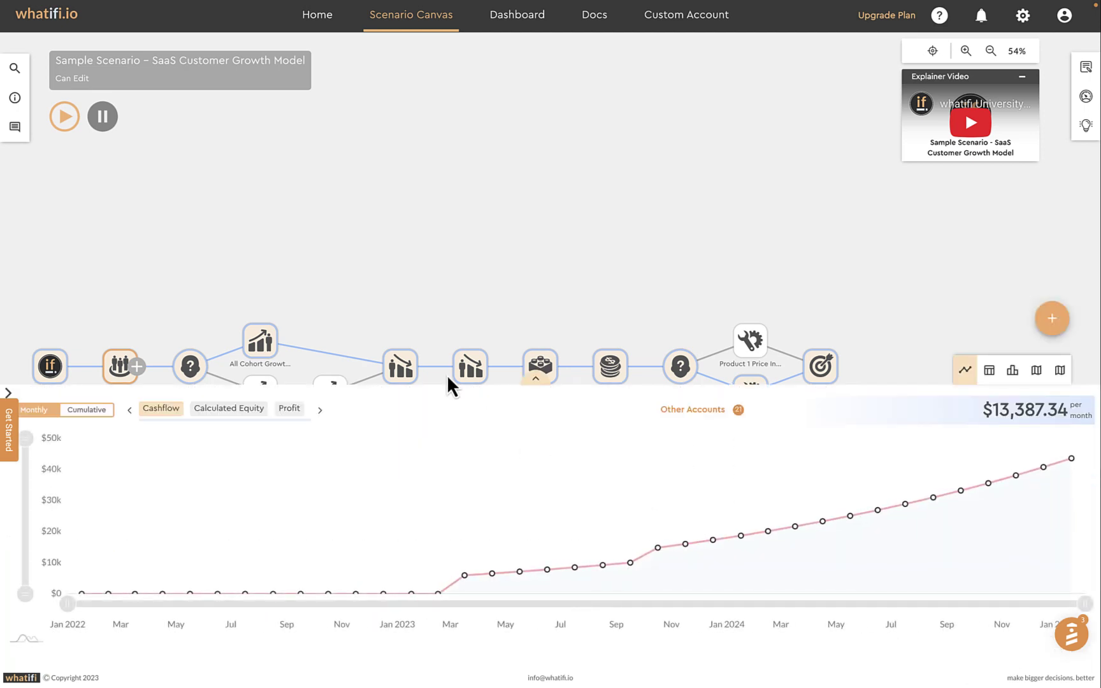
{"action": "mouse_move", "coordinate": [418, 246]}
{"action": "left_mouse_down"}
{"action": "mouse_move", "coordinate": [467, 172]}
{"action": "mouse_move", "coordinate": [536, 103]}
{"action": "left_mouse_up"}
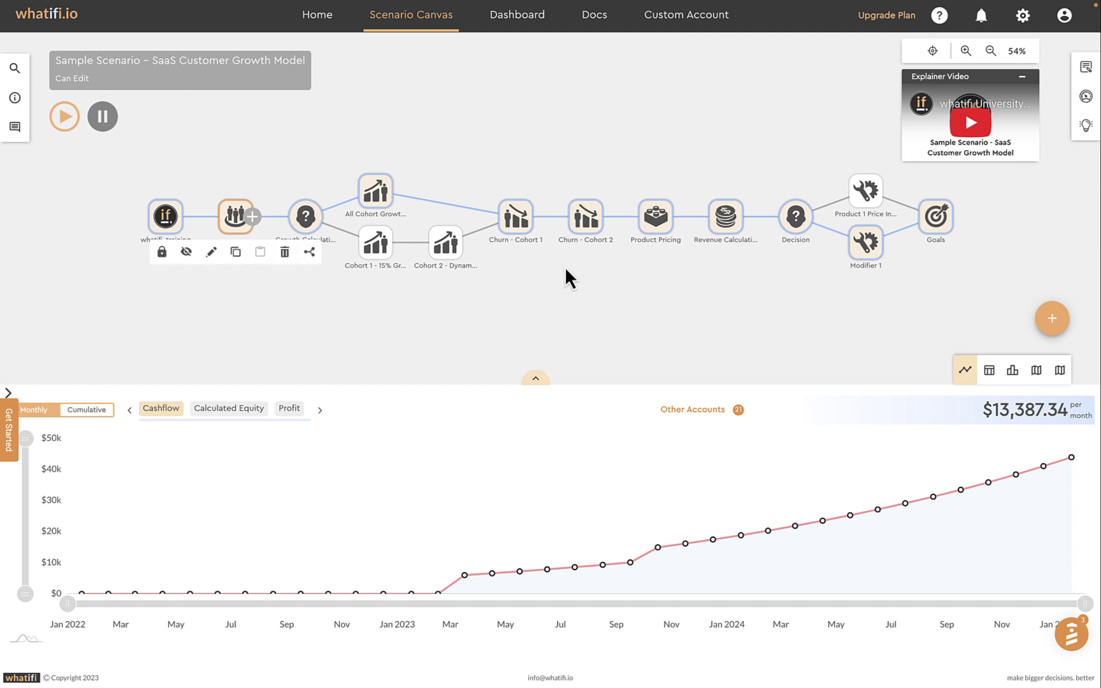
{"action": "left_click", "coordinate": [228, 405]}
{"action": "left_click", "coordinate": [159, 408]}
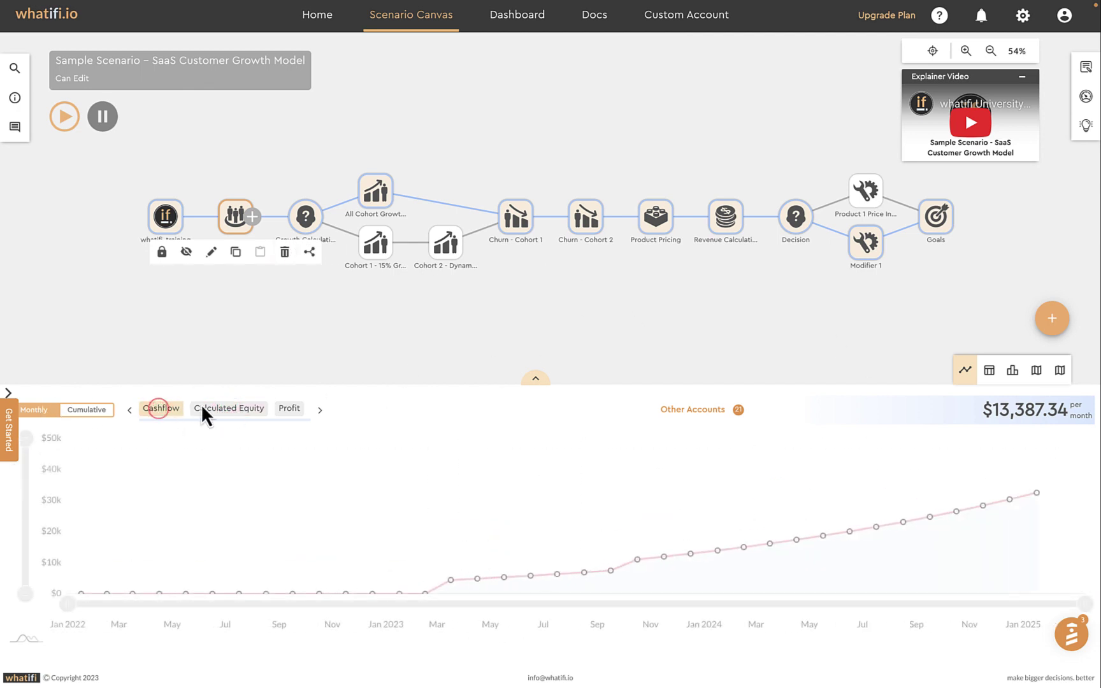
Show the SaaS scenario's monthly results as a table and look through its account rows
{"action": "left_click", "coordinate": [988, 371]}
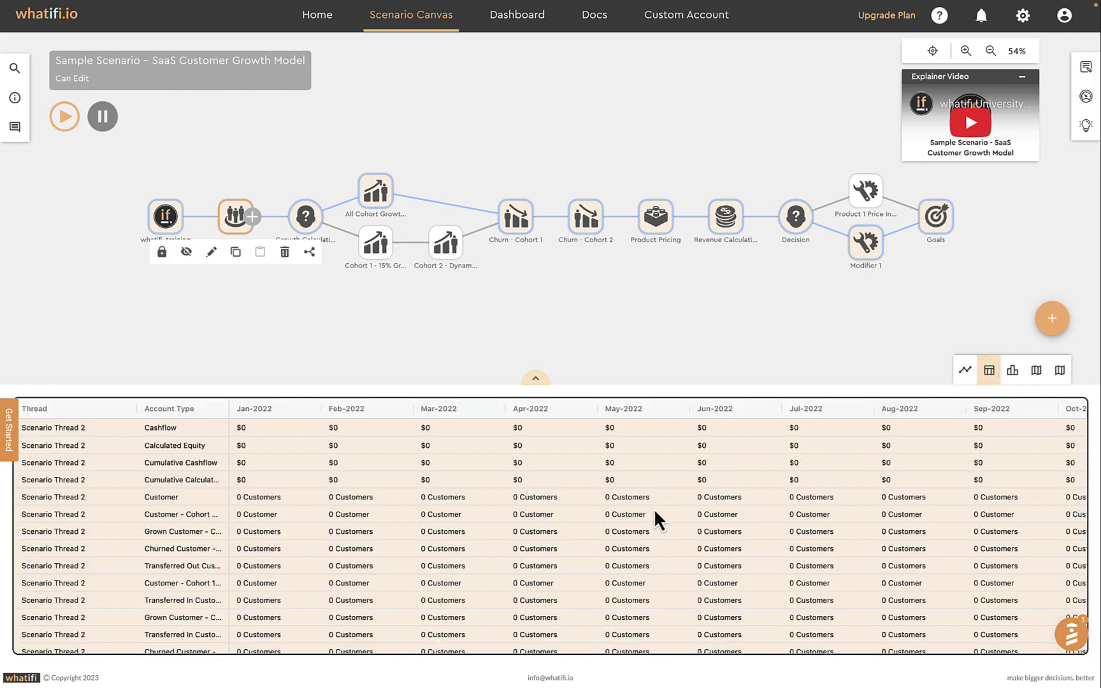
{"action": "scroll", "coordinate": [654, 507], "scroll_direction": "down", "scroll_amount": 10}
{"action": "scroll", "coordinate": [654, 507], "scroll_direction": "up", "scroll_amount": 10}
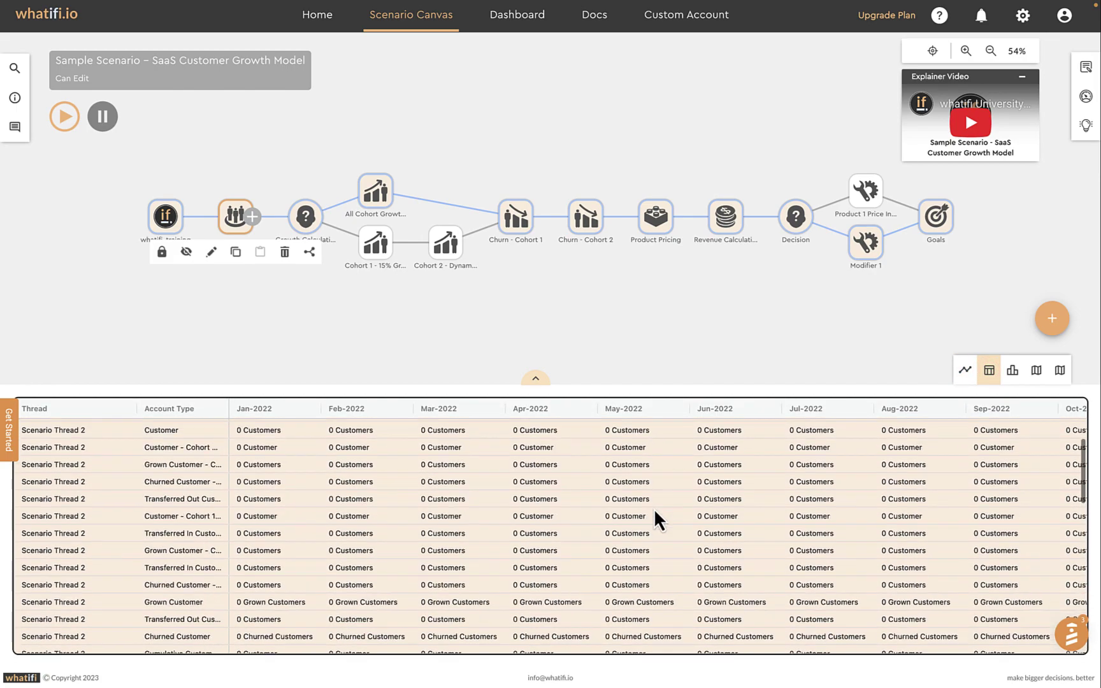
Preview the bar-chart and map visualisation views, and return to the table view
{"action": "left_click", "coordinate": [1015, 371]}
{"action": "left_click", "coordinate": [1034, 372]}
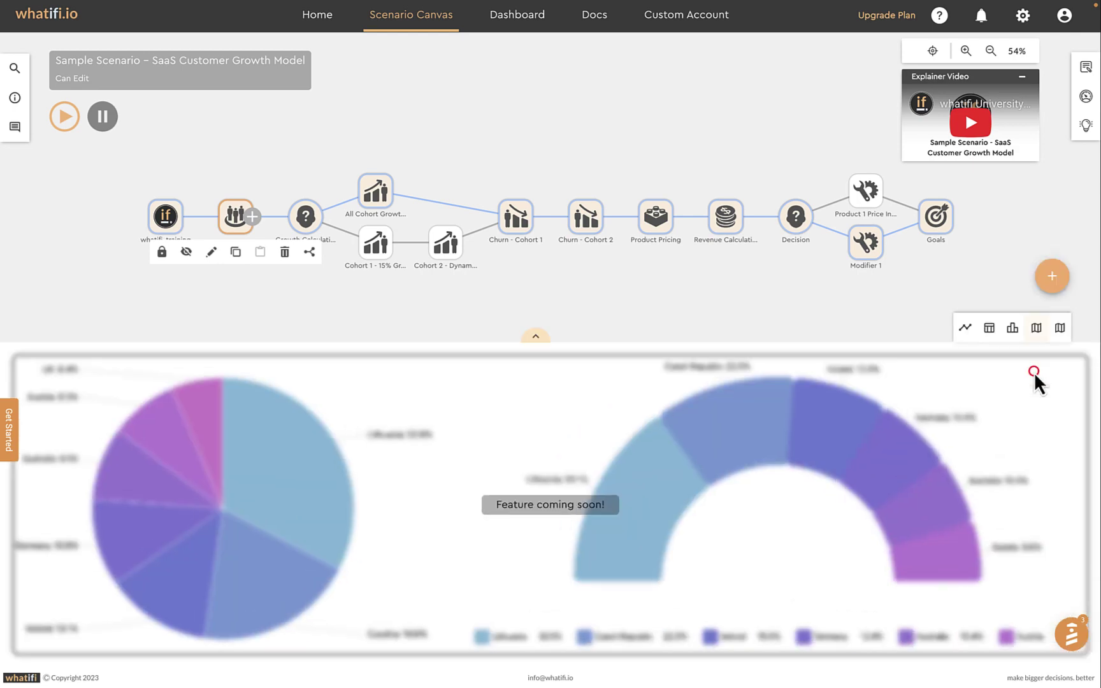
{"action": "left_click", "coordinate": [1060, 335]}
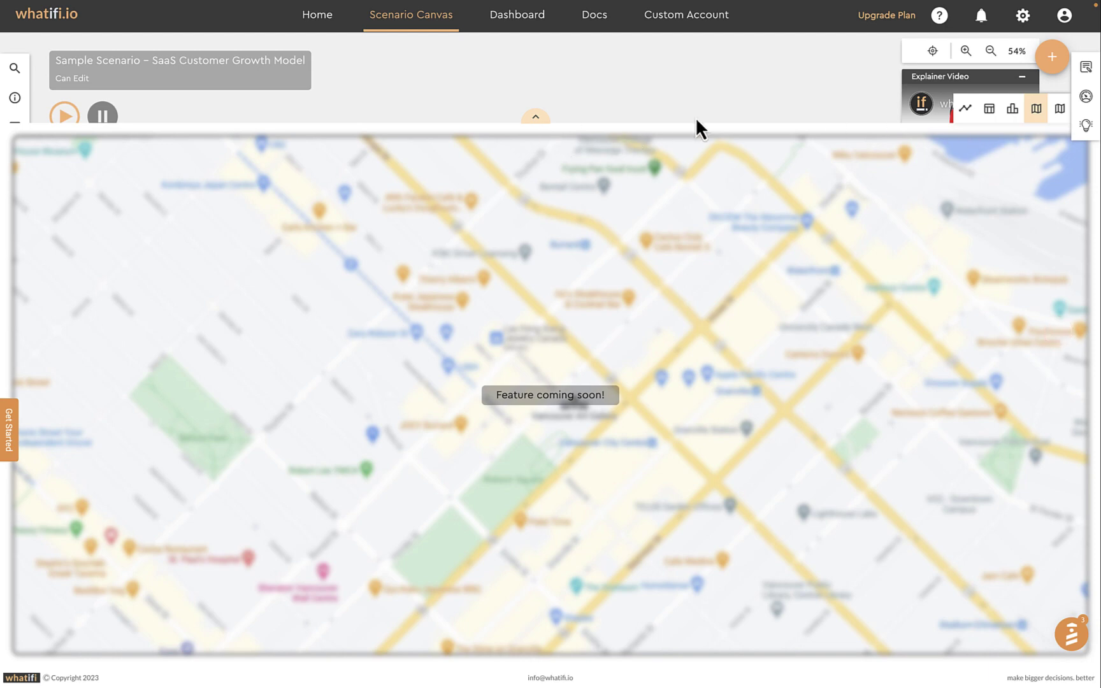
{"action": "left_click", "coordinate": [989, 109]}
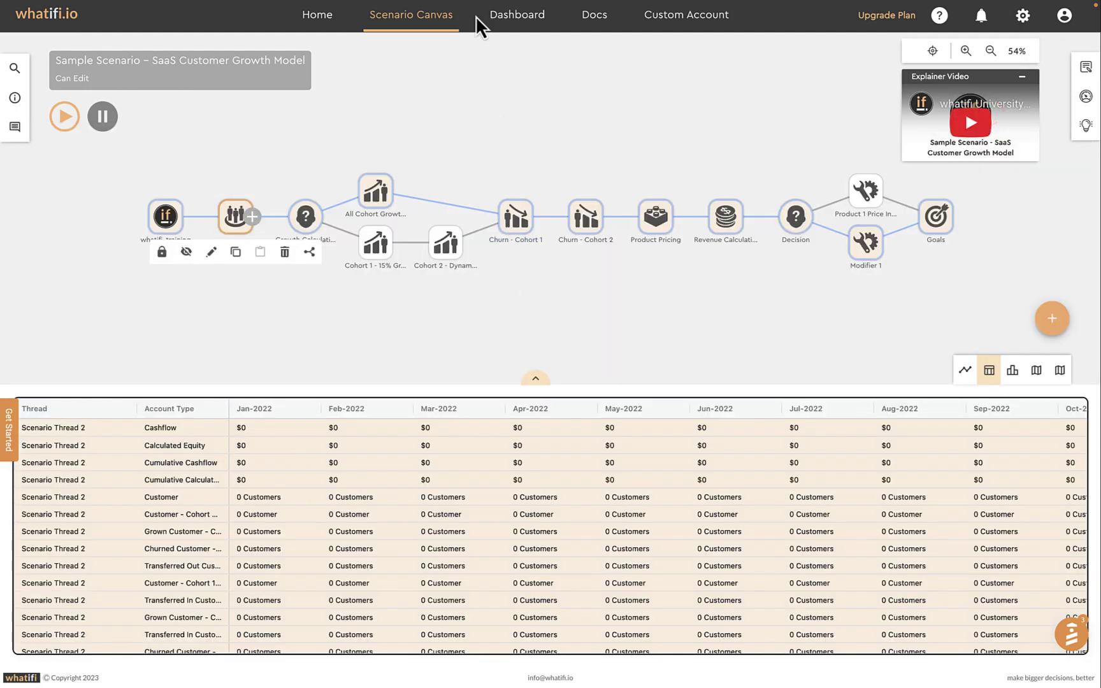
Display the monthly cashflow chart for the Resource Event Testing scenario
{"action": "mouse_move", "coordinate": [439, 12]}
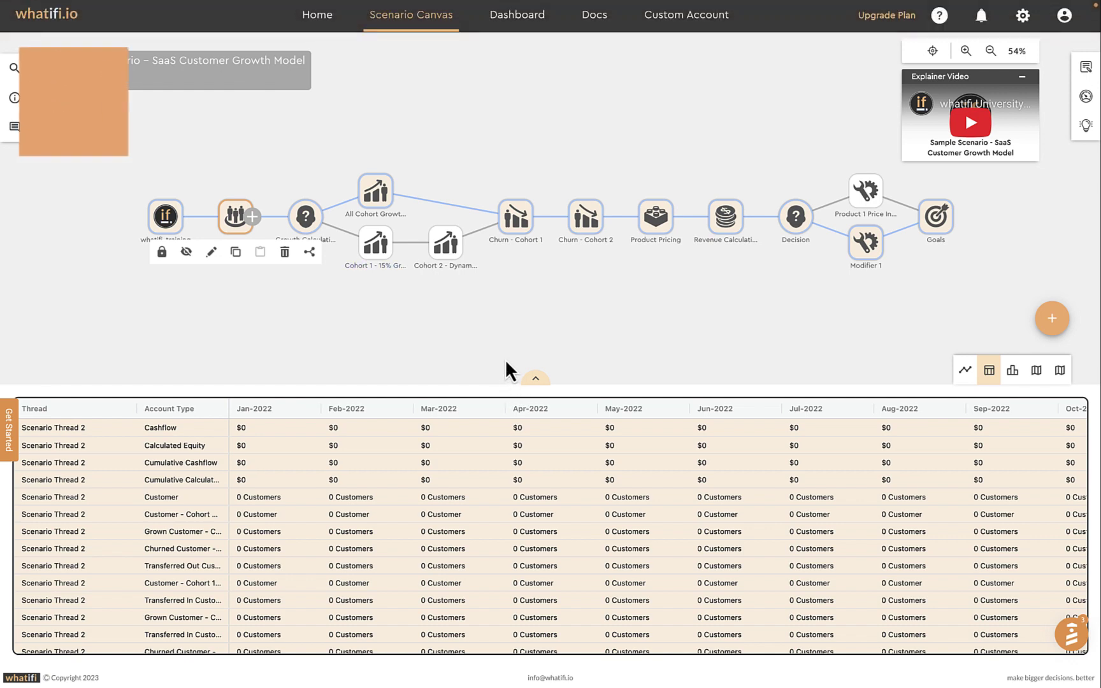
{"action": "mouse_move", "coordinate": [167, 15]}
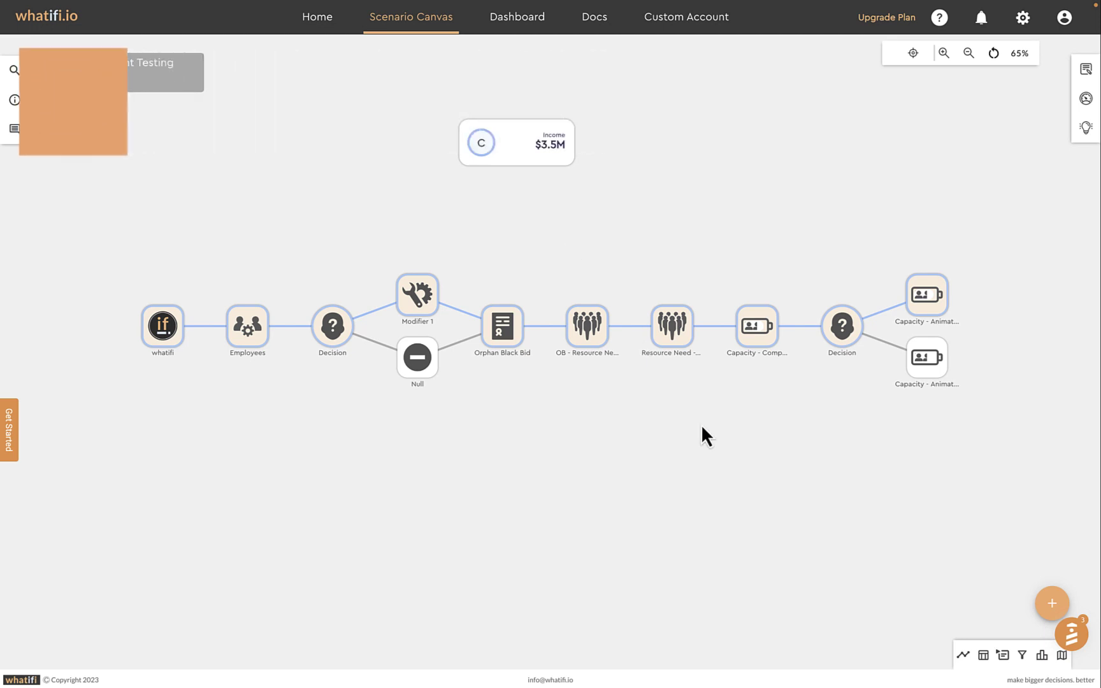
{"action": "left_click", "coordinate": [960, 655]}
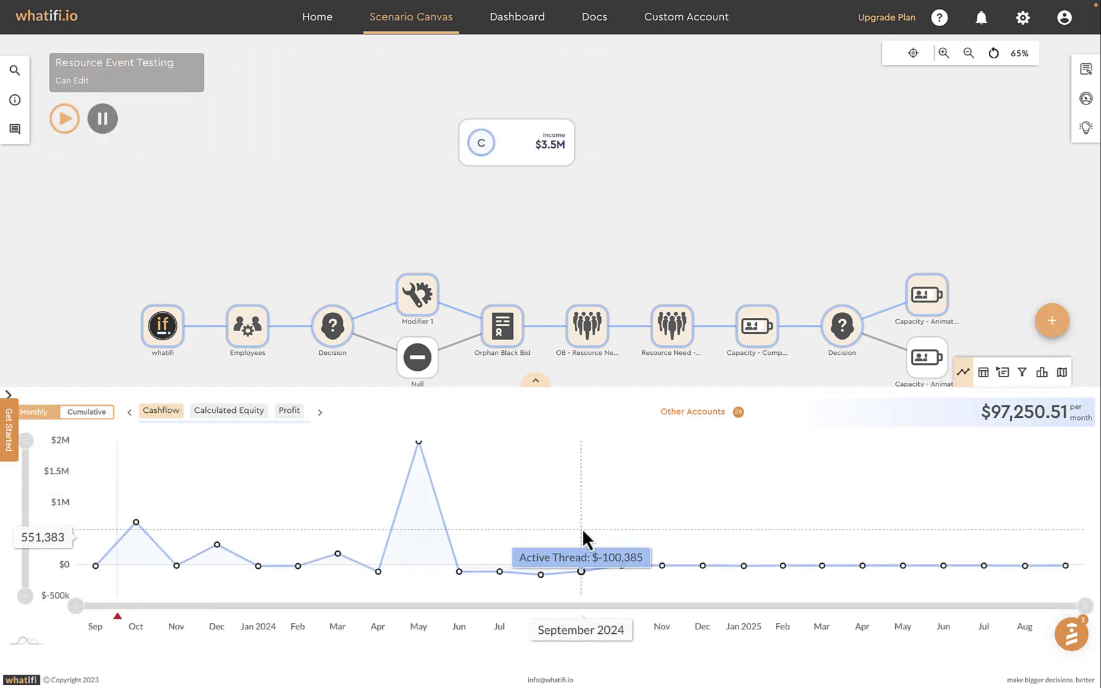
Switch the Resource Event Testing scenario to the table view and examine its employee and capacity rows across the months
{"action": "left_click", "coordinate": [983, 374]}
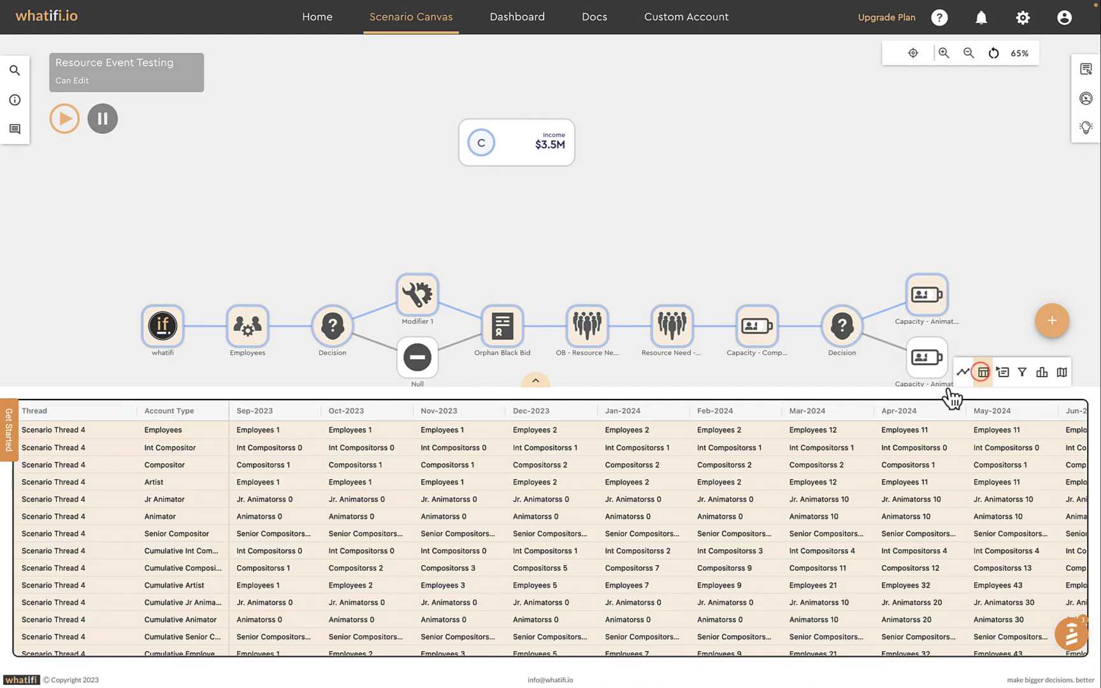
{"action": "scroll", "coordinate": [671, 512], "scroll_direction": "right", "scroll_amount": 3}
{"action": "scroll", "coordinate": [672, 511], "scroll_direction": "down", "scroll_amount": 10}
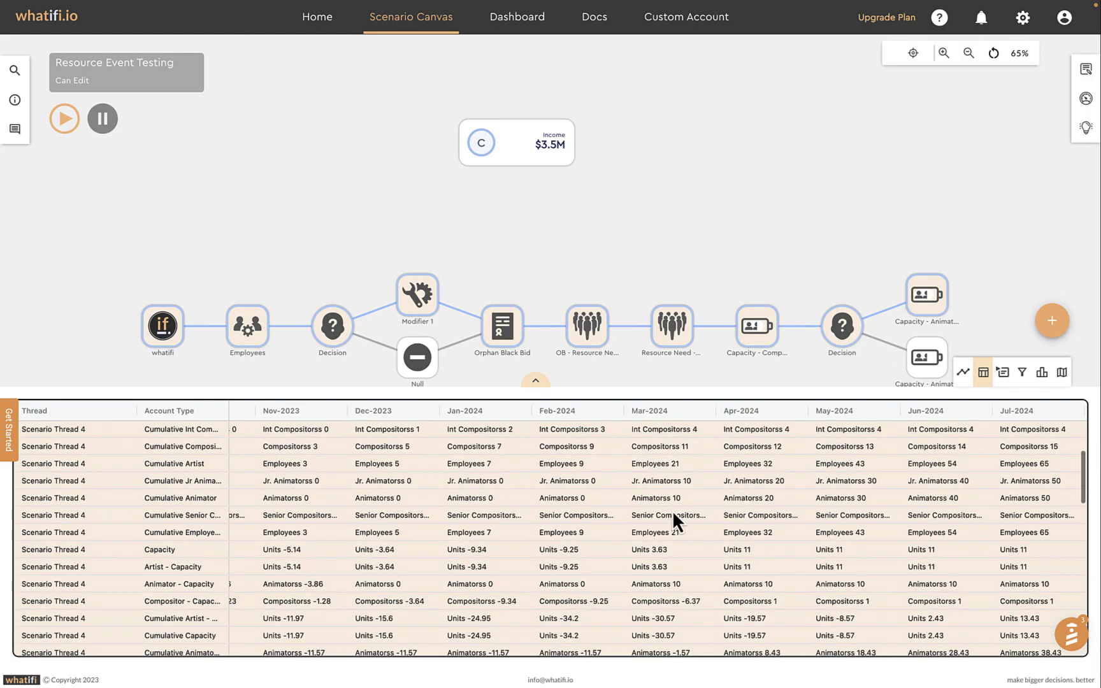
{"action": "scroll", "coordinate": [672, 510], "scroll_direction": "up", "scroll_amount": 10}
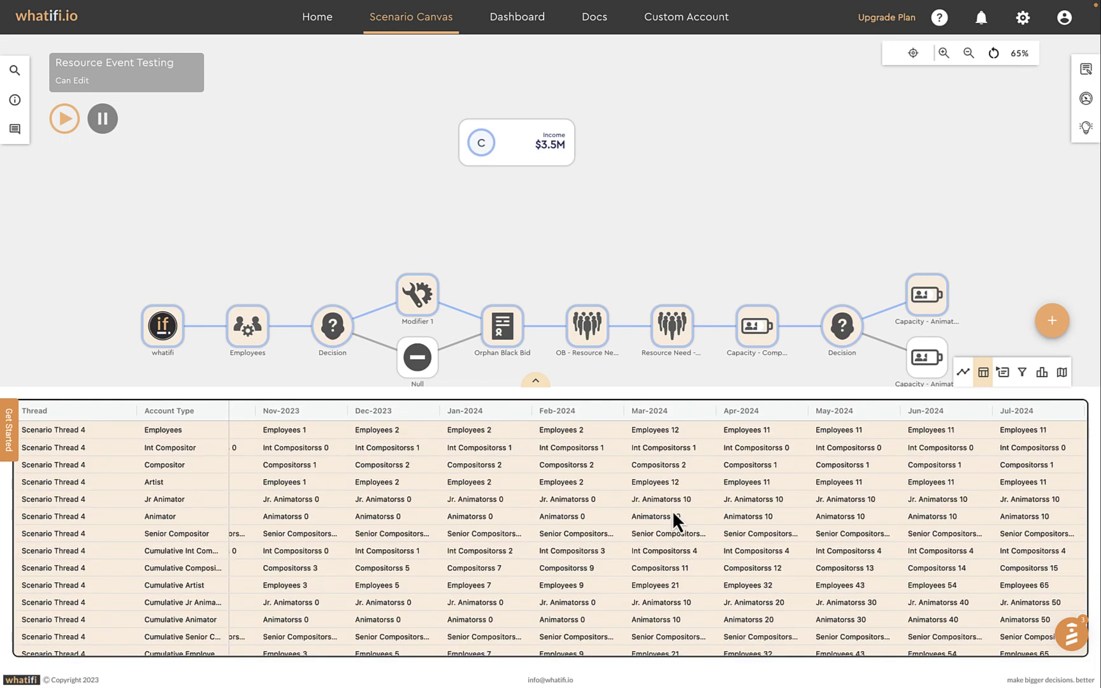
Show the Employees event's records as an editable grid and compare them with the entries in its event details
{"action": "left_click", "coordinate": [1003, 373]}
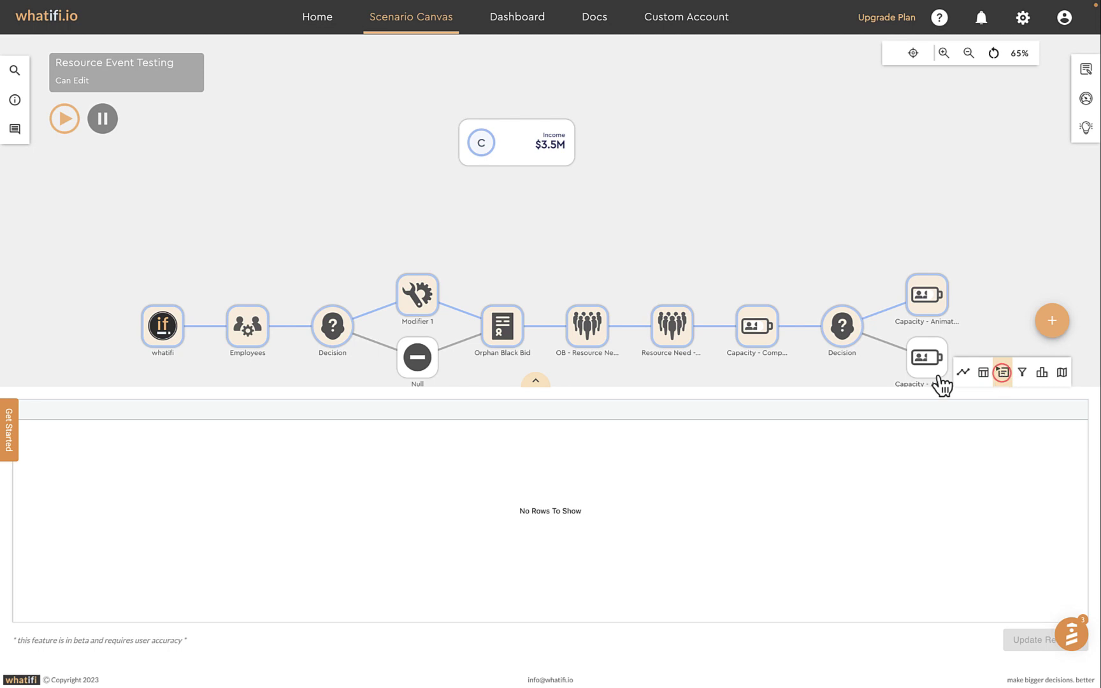
{"action": "left_click", "coordinate": [256, 331]}
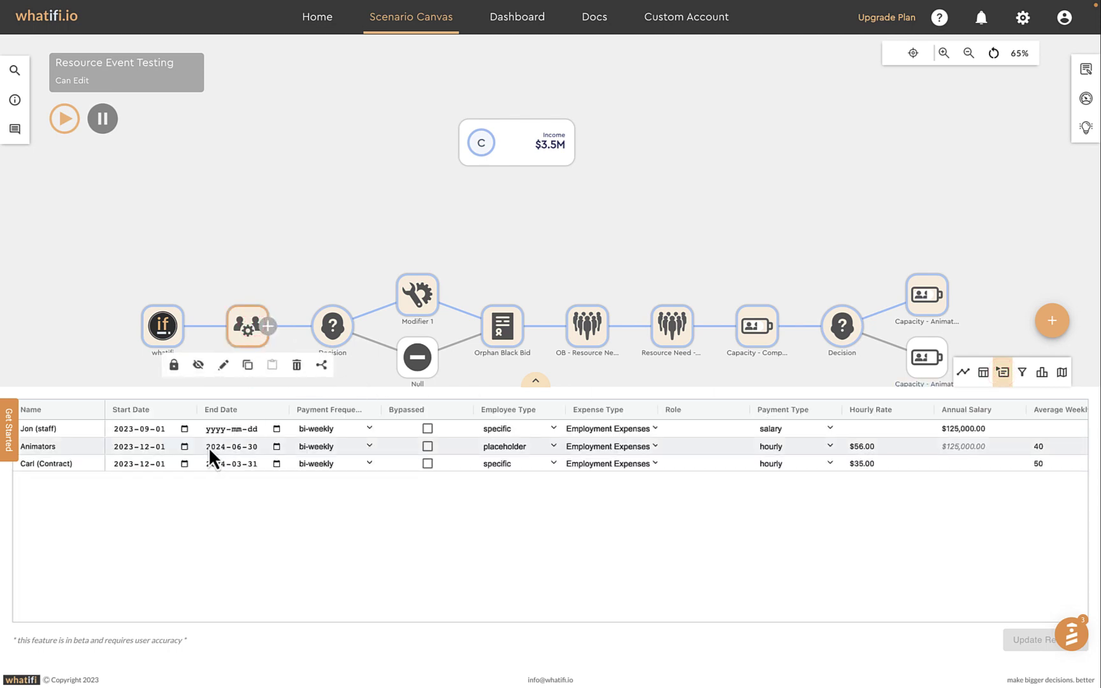
{"action": "double_click", "coordinate": [248, 330]}
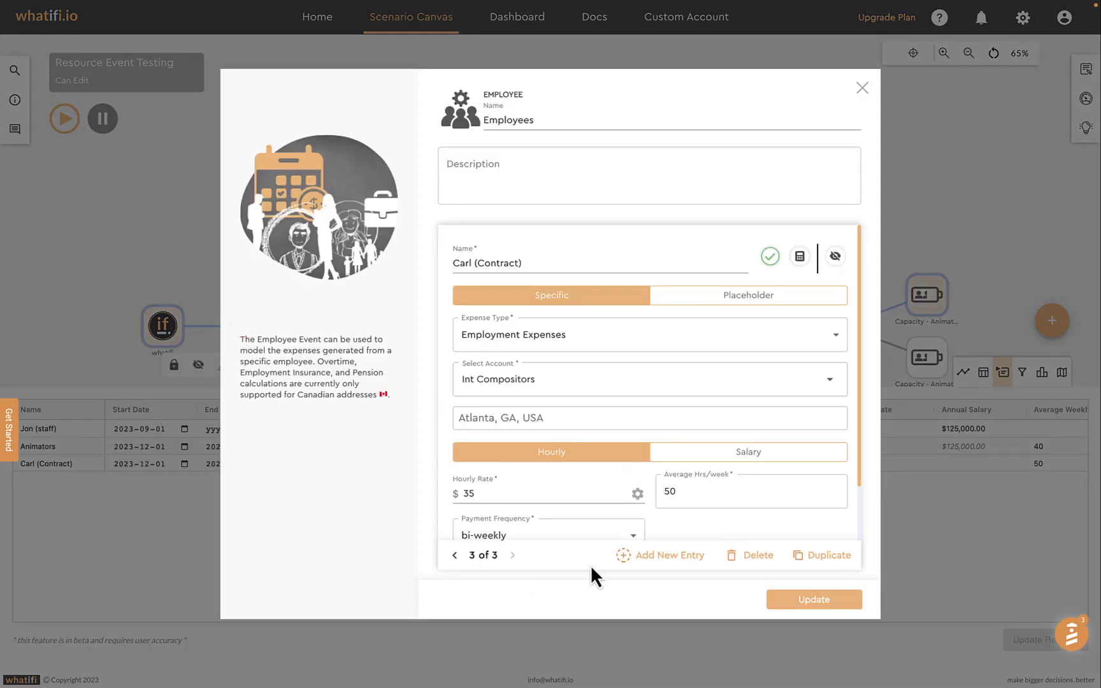
{"action": "left_click", "coordinate": [455, 555]}
{"action": "left_click", "coordinate": [455, 555]}
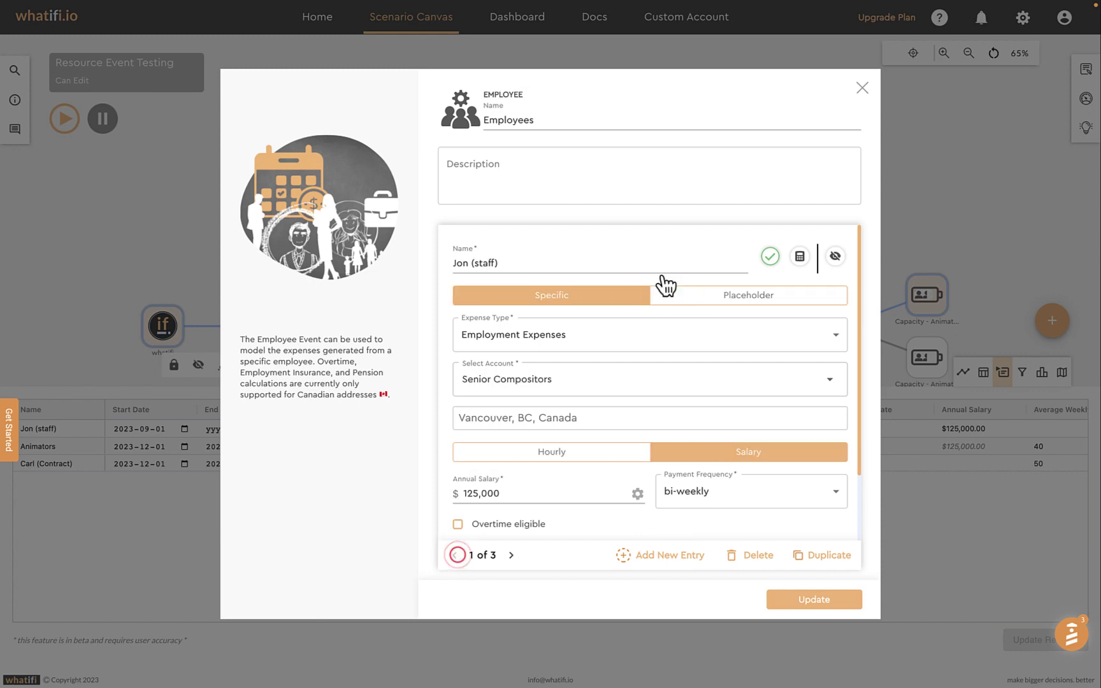
{"action": "left_click", "coordinate": [861, 87]}
{"action": "left_click", "coordinate": [253, 330]}
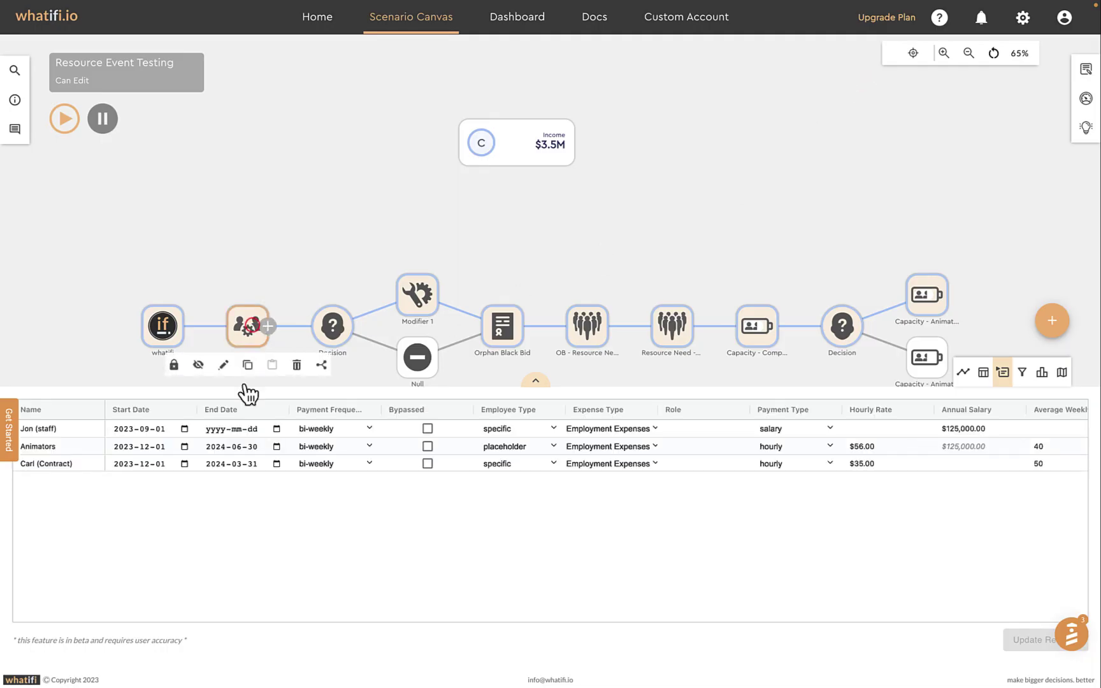
{"action": "scroll", "coordinate": [682, 463], "scroll_direction": "right", "scroll_amount": 3}
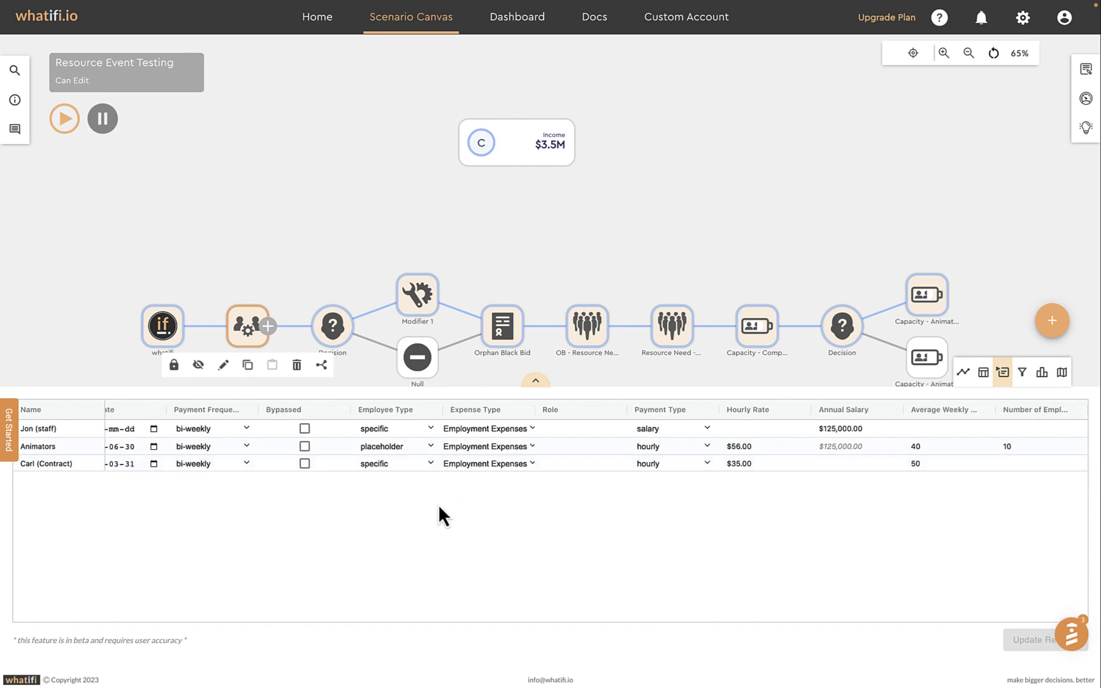
Show the scenario's Capacity accounts by month and drill down through Artist - Capacity to its compositor and animator accounts
{"action": "left_click", "coordinate": [1022, 373]}
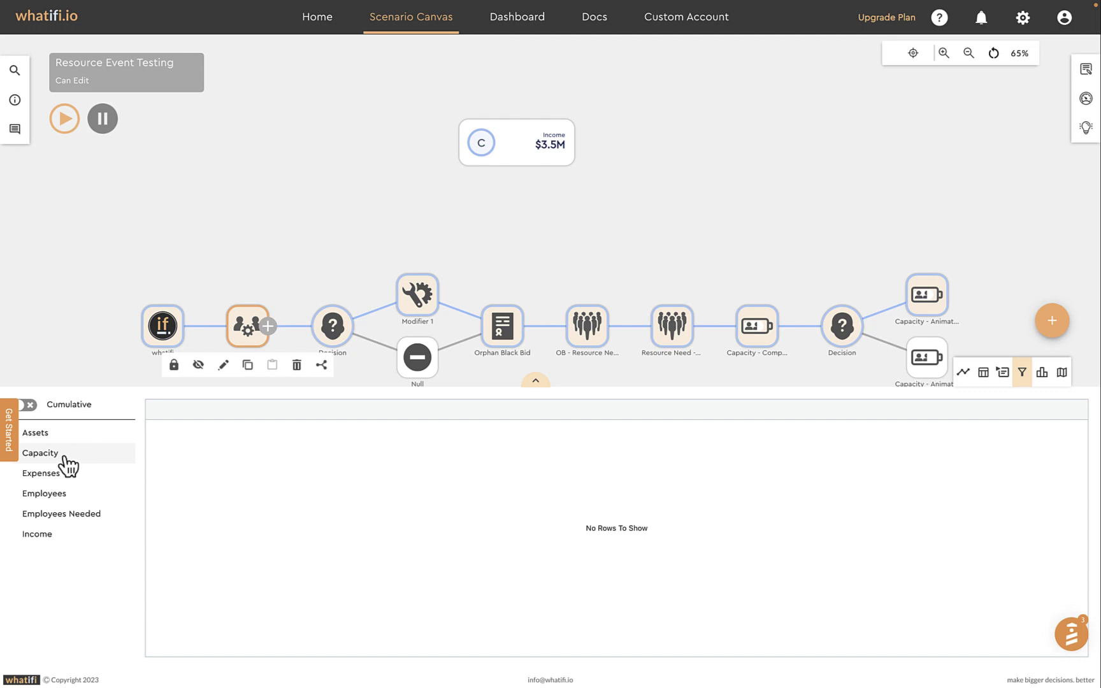
{"action": "left_click", "coordinate": [43, 454]}
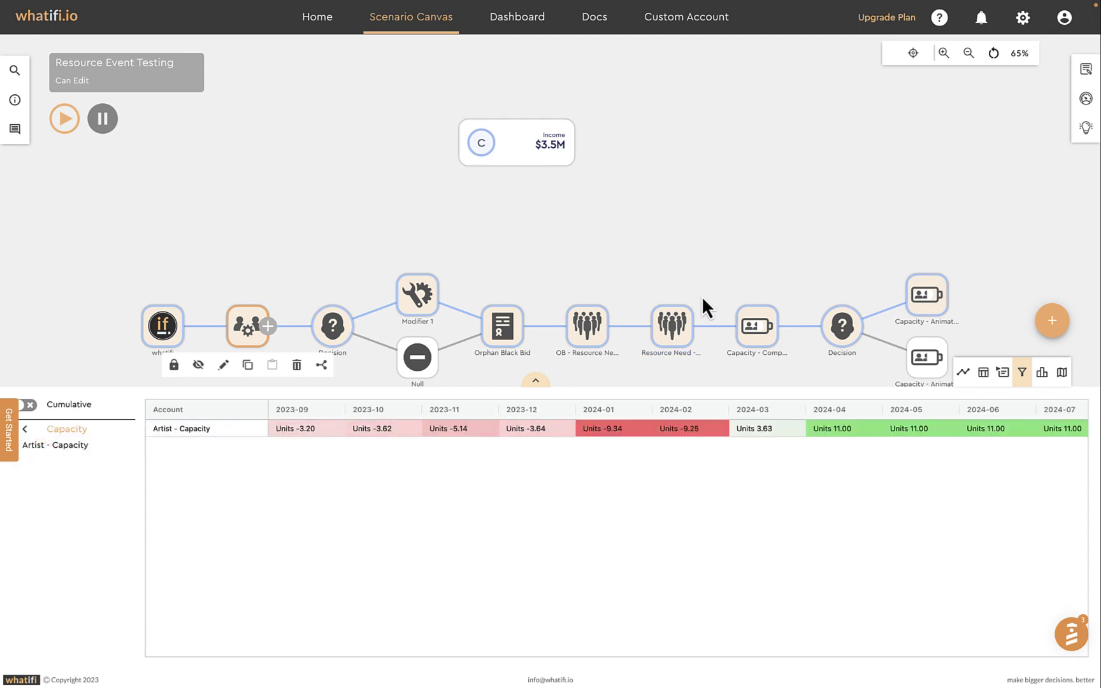
{"action": "left_click_drag", "start_coordinate": [691, 261], "coordinate": [696, 173]}
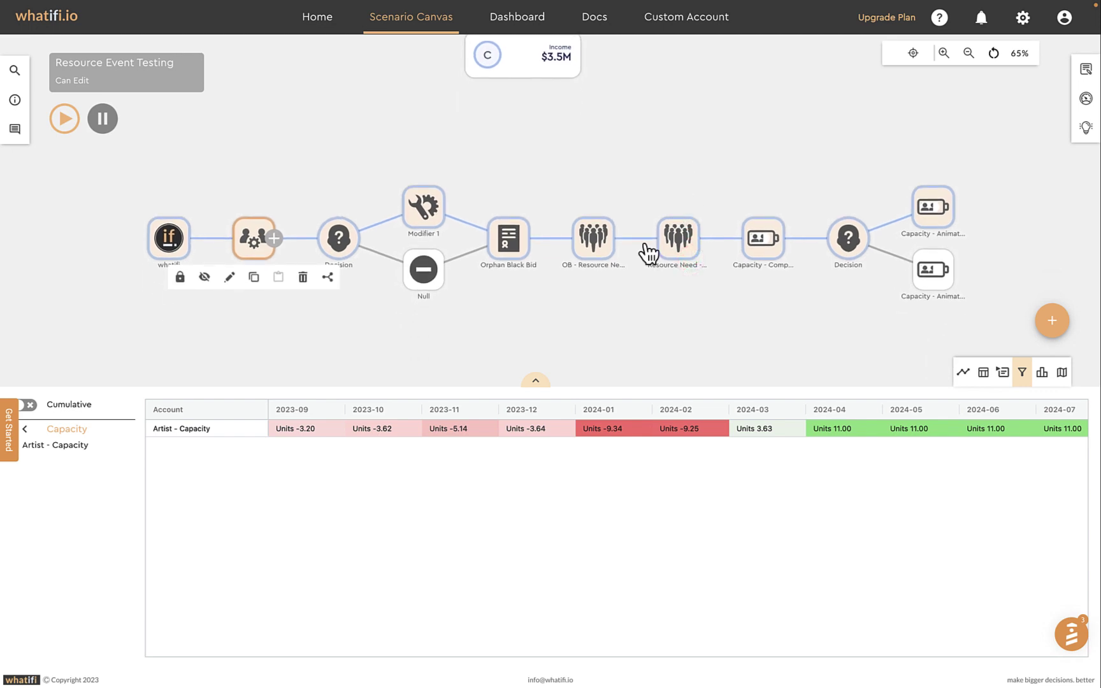
{"action": "left_click", "coordinate": [48, 447]}
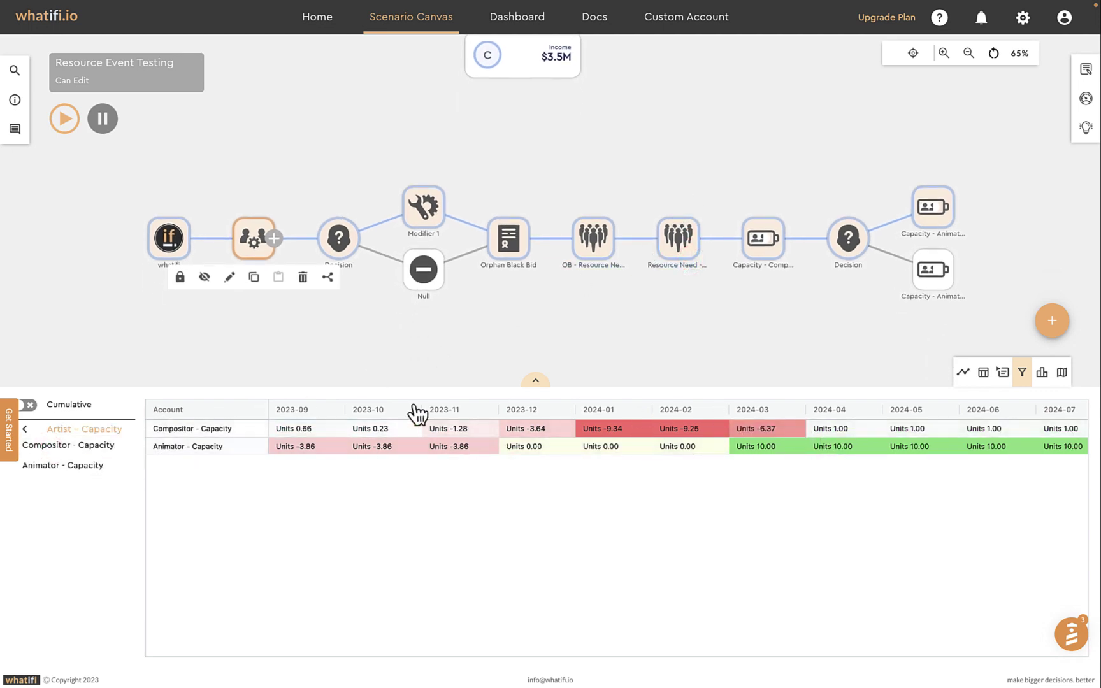
{"action": "left_click", "coordinate": [54, 465]}
{"action": "left_click", "coordinate": [26, 429]}
Preview the bar-chart and map views for Resource Event Testing, and return to the line chart
{"action": "left_click", "coordinate": [1042, 374]}
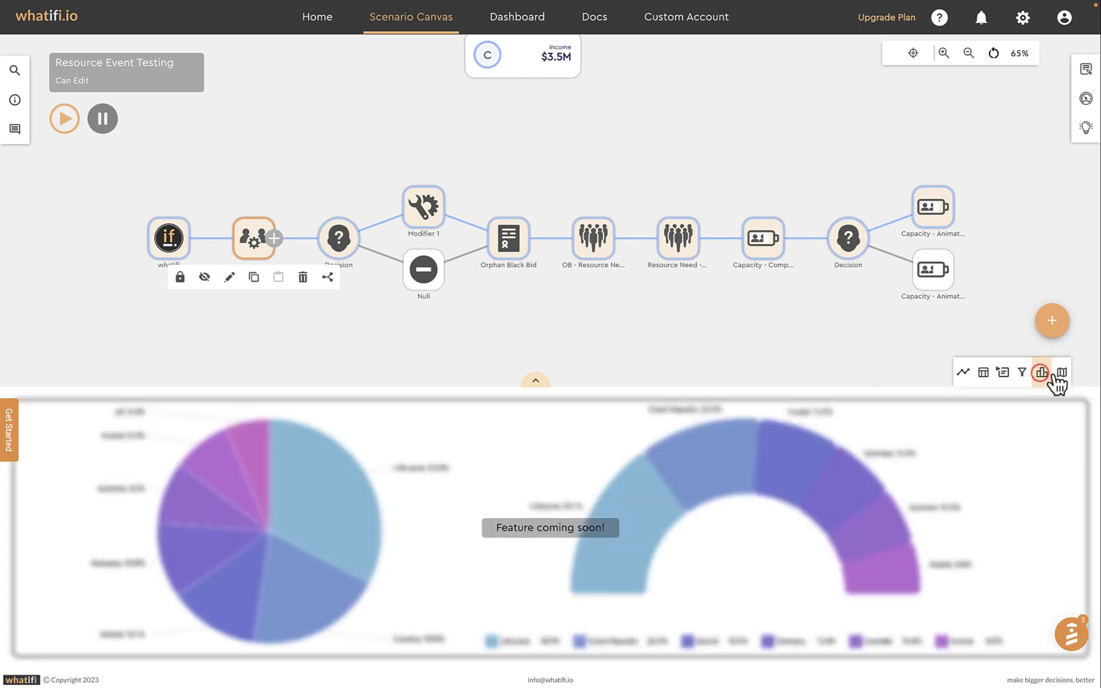
{"action": "left_click", "coordinate": [1062, 373]}
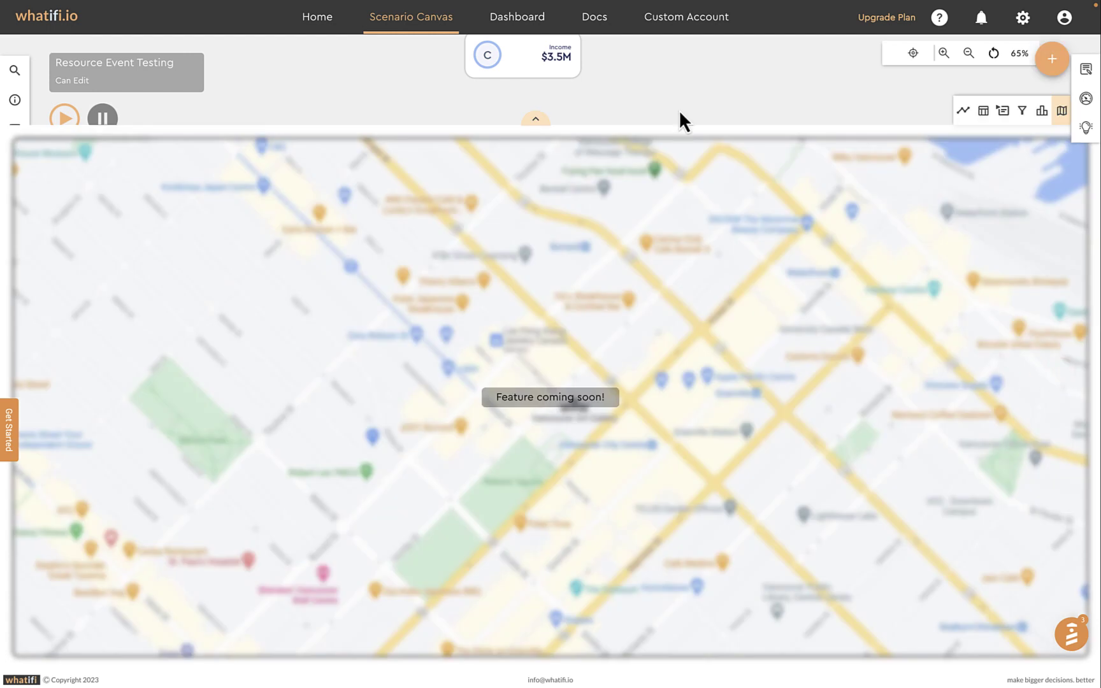
{"action": "left_click", "coordinate": [964, 112]}
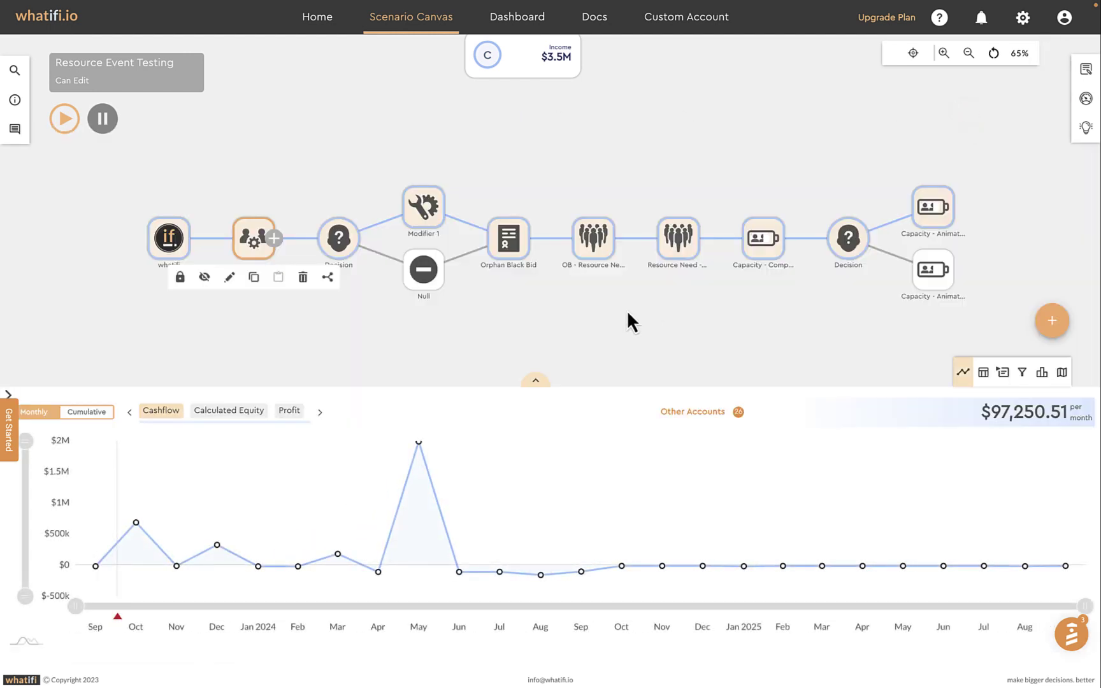
Return to the SaaS Customer Growth Model scenario on the Scenario Canvas and open the Dashboard
{"action": "left_click", "coordinate": [432, 13]}
{"action": "left_click_drag", "start_coordinate": [567, 307], "coordinate": [562, 311]}
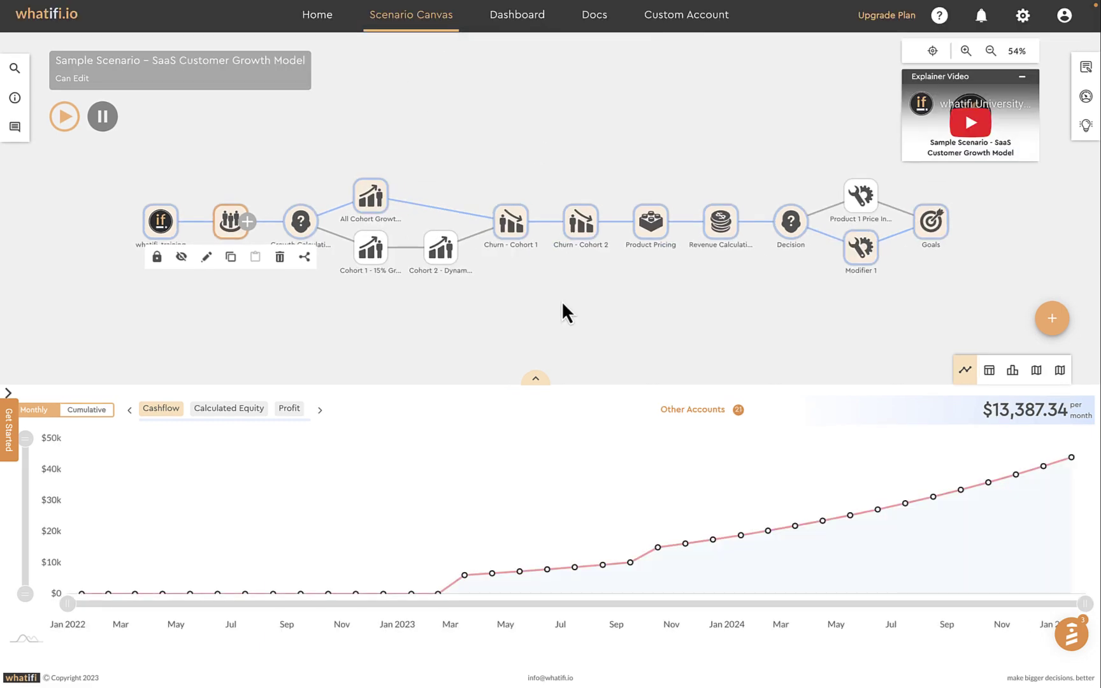
{"action": "left_click", "coordinate": [522, 19]}
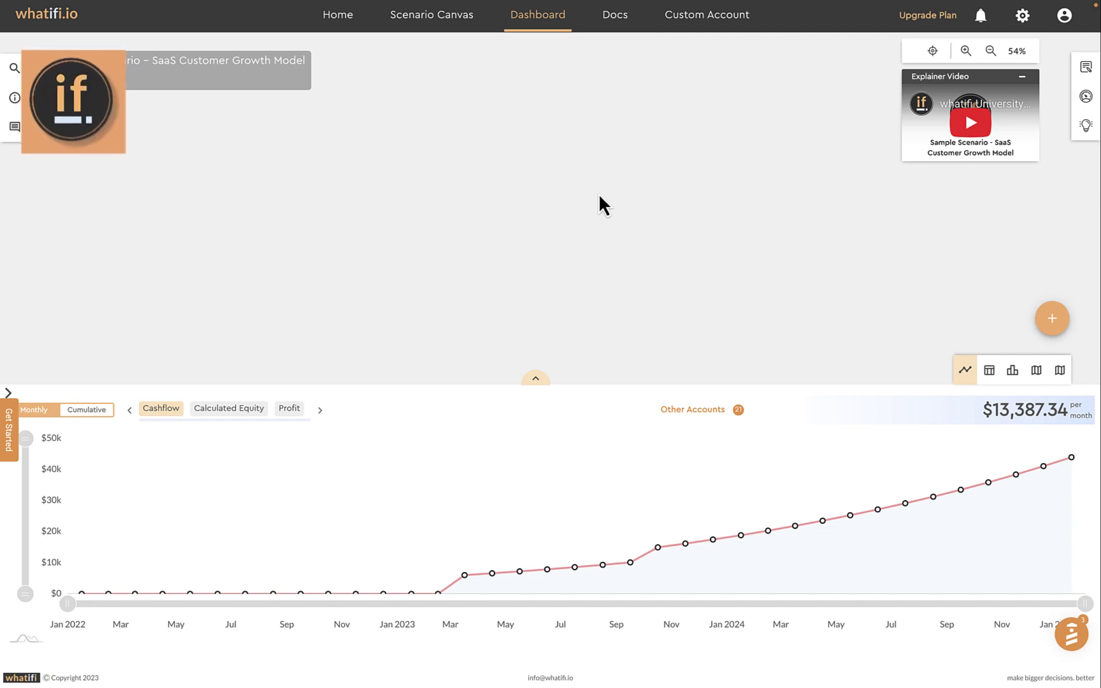
Open the whatifi documentation site and browse its Getting Started, The User Interface and Events sections
{"action": "left_click", "coordinate": [616, 24]}
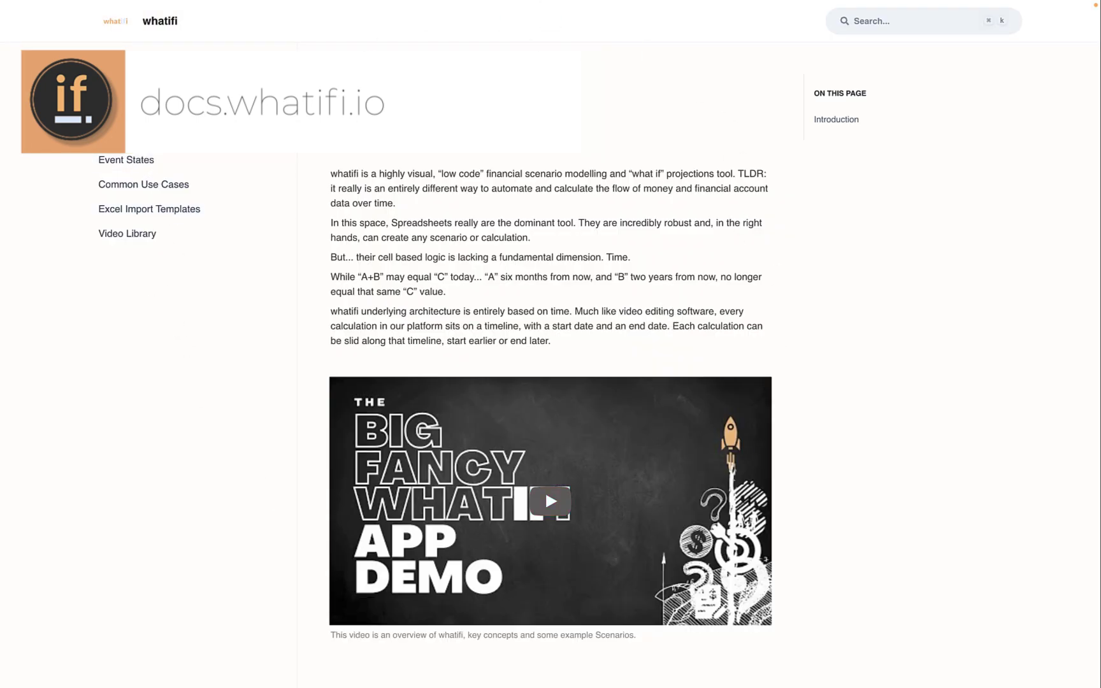
{"action": "left_click", "coordinate": [147, 135]}
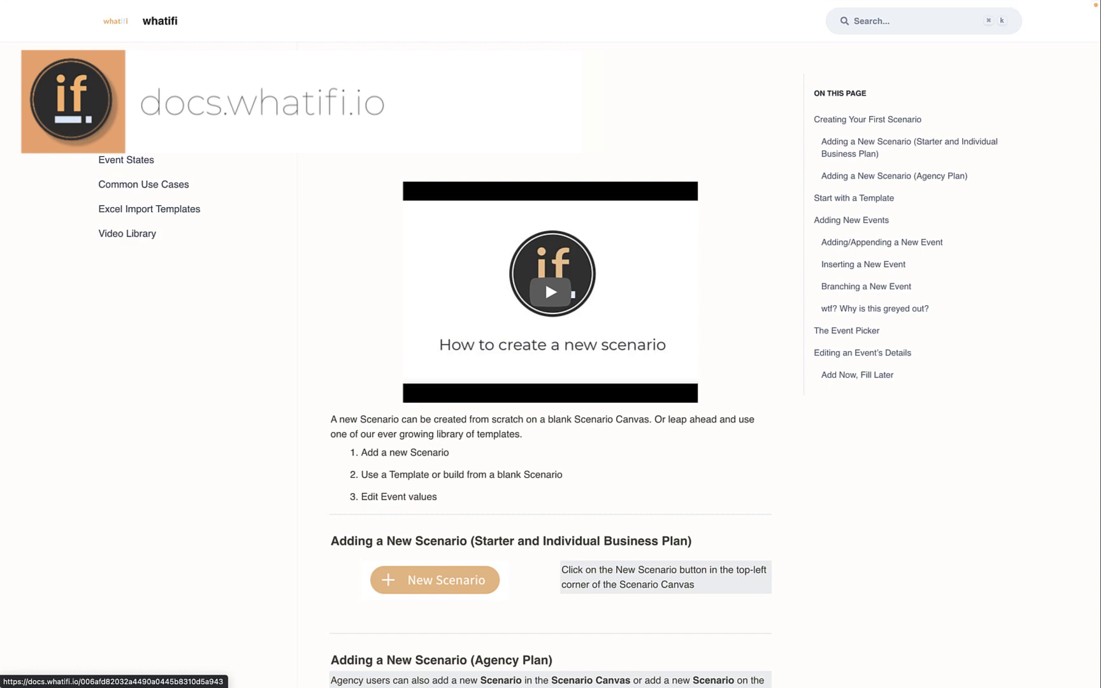
{"action": "left_click", "coordinate": [139, 111]}
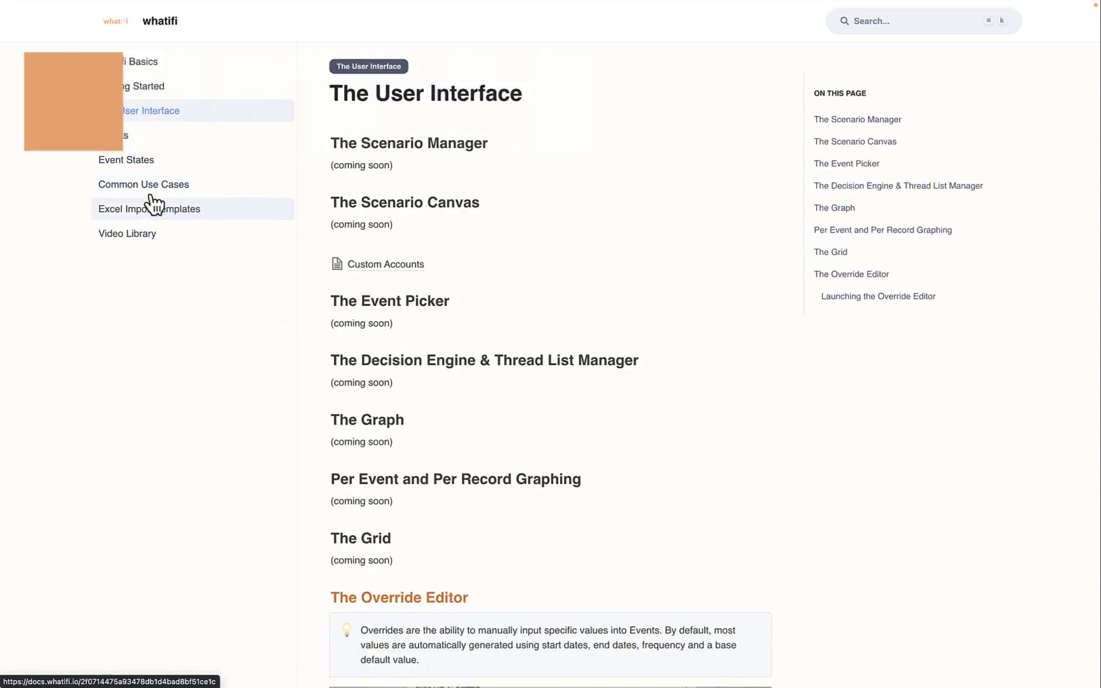
{"action": "left_click", "coordinate": [122, 137]}
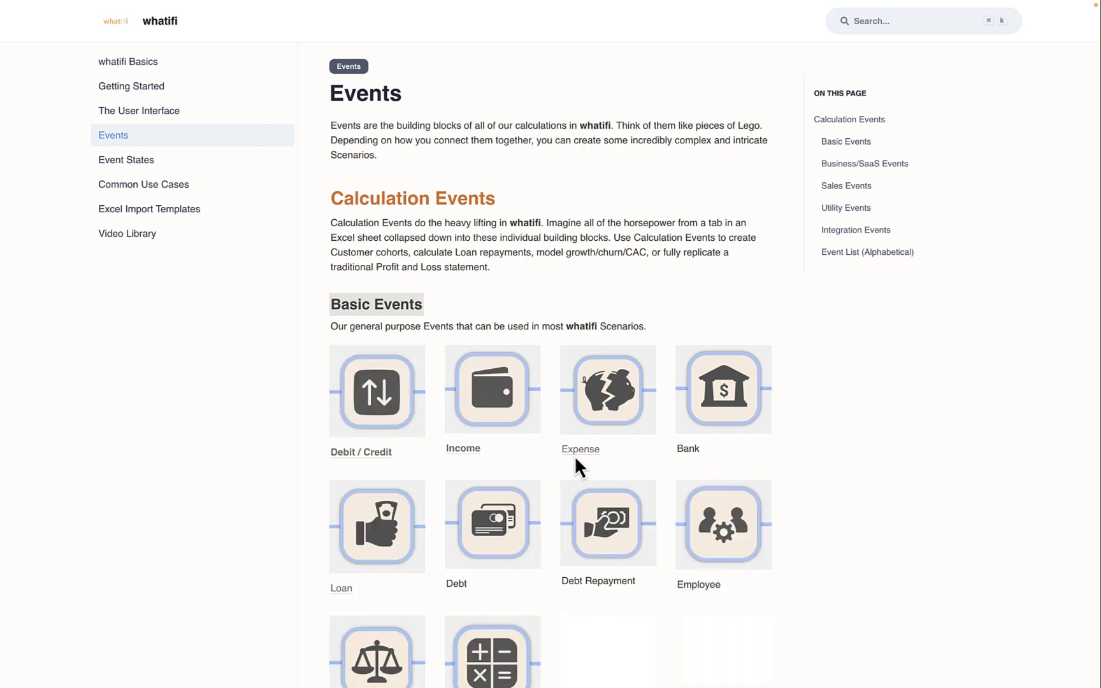
Open the documentation page for the Income event and read through its sections
{"action": "left_click", "coordinate": [496, 450]}
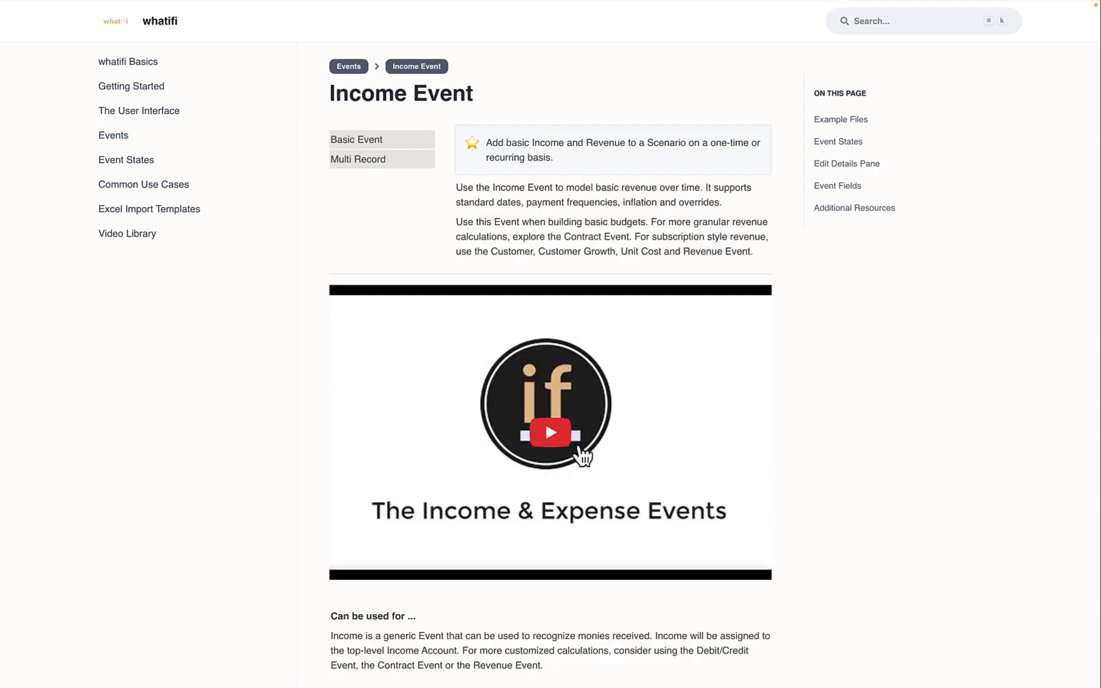
{"action": "scroll", "coordinate": [610, 459], "scroll_direction": "down", "scroll_amount": 7}
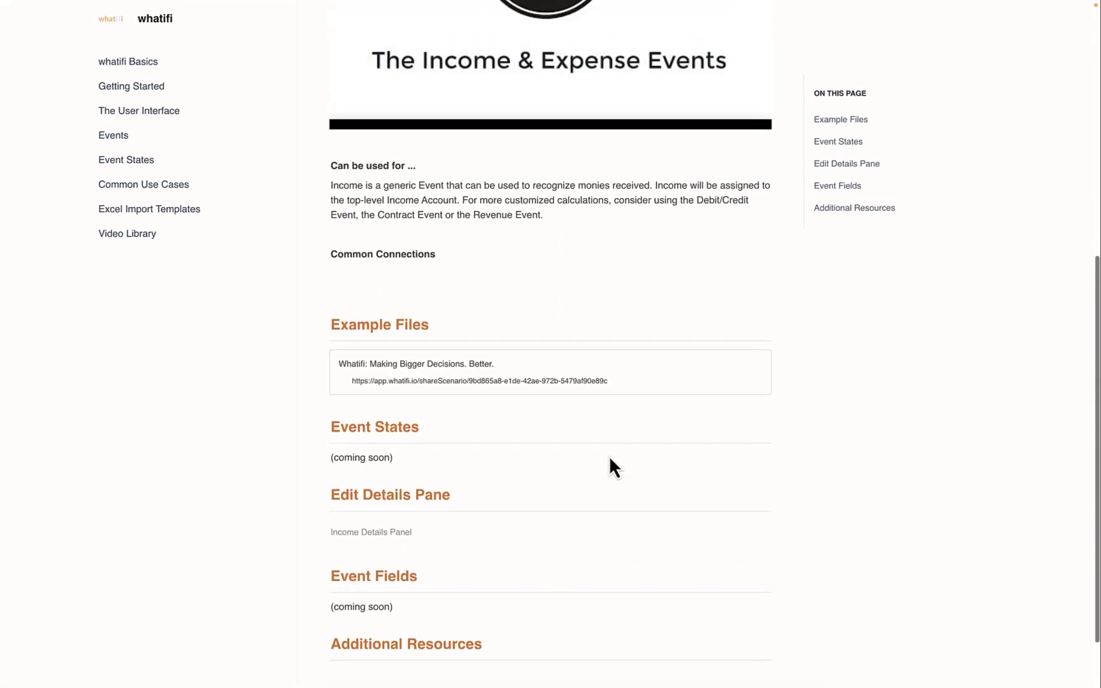
{"action": "scroll", "coordinate": [610, 459], "scroll_direction": "up", "scroll_amount": 7}
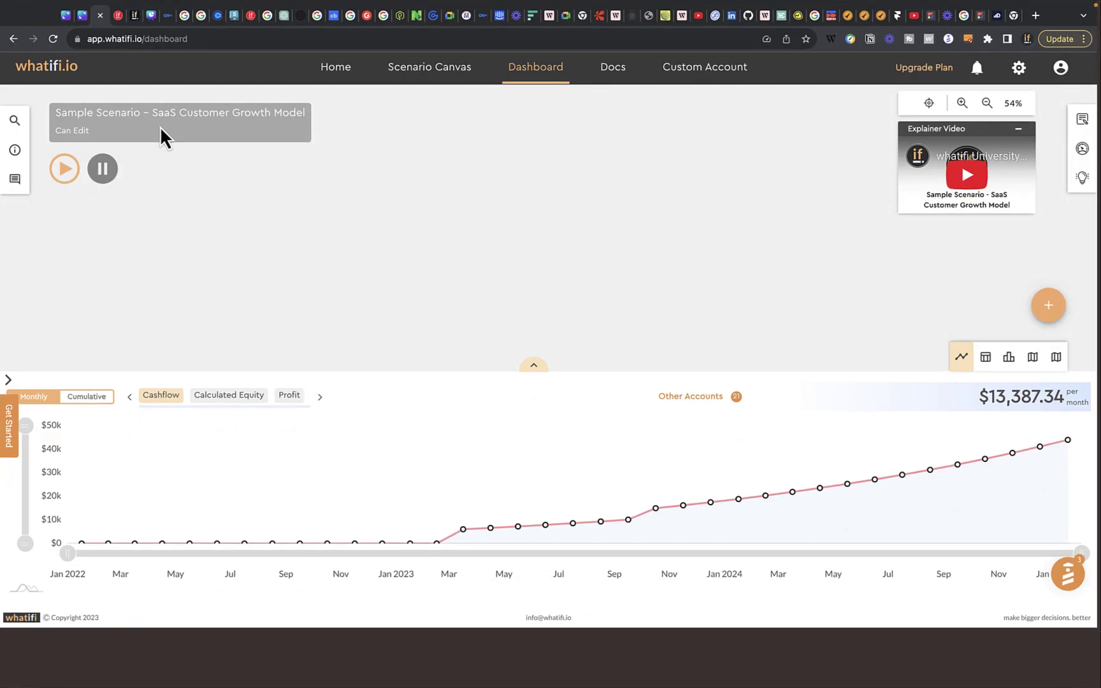
Switch back to the whatifi app, start a custom leaf account under Income and Revenue - Cohort 1 Revenue, and discard it
{"action": "key", "text": "ctrl+super+f"}
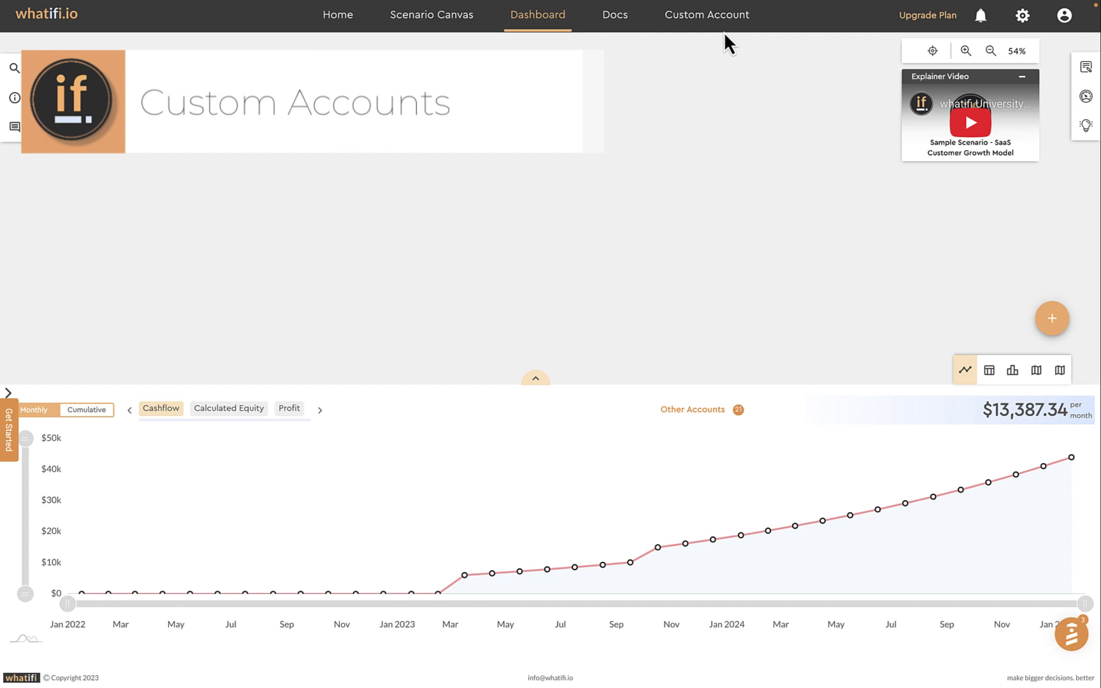
{"action": "left_click", "coordinate": [712, 16]}
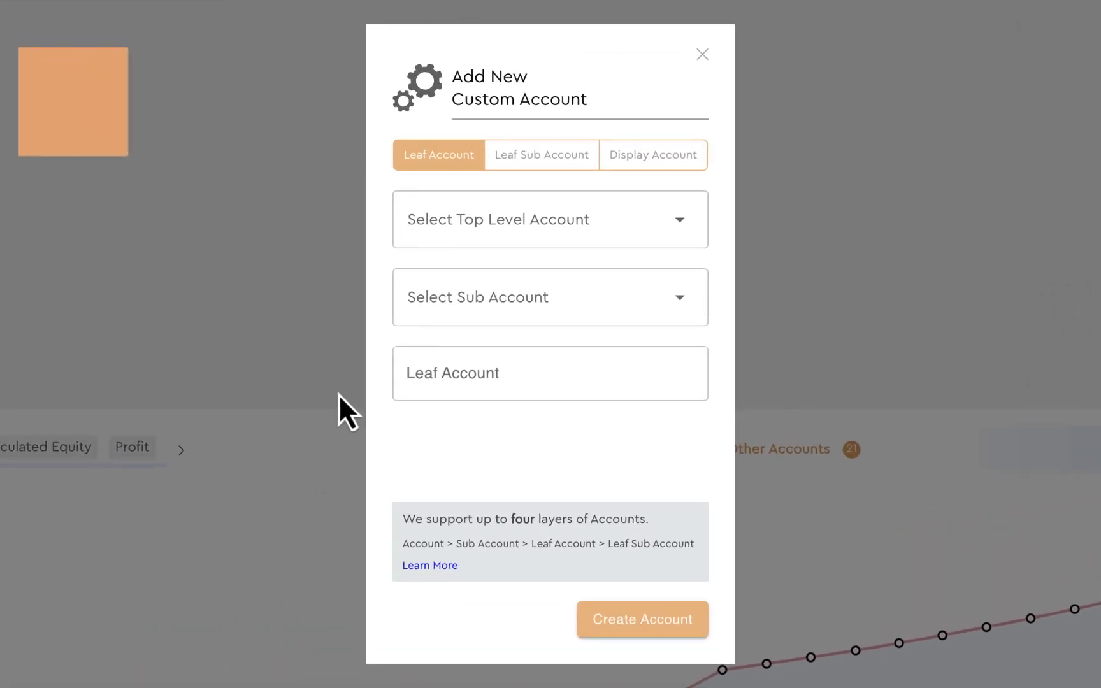
{"action": "left_click", "coordinate": [683, 220]}
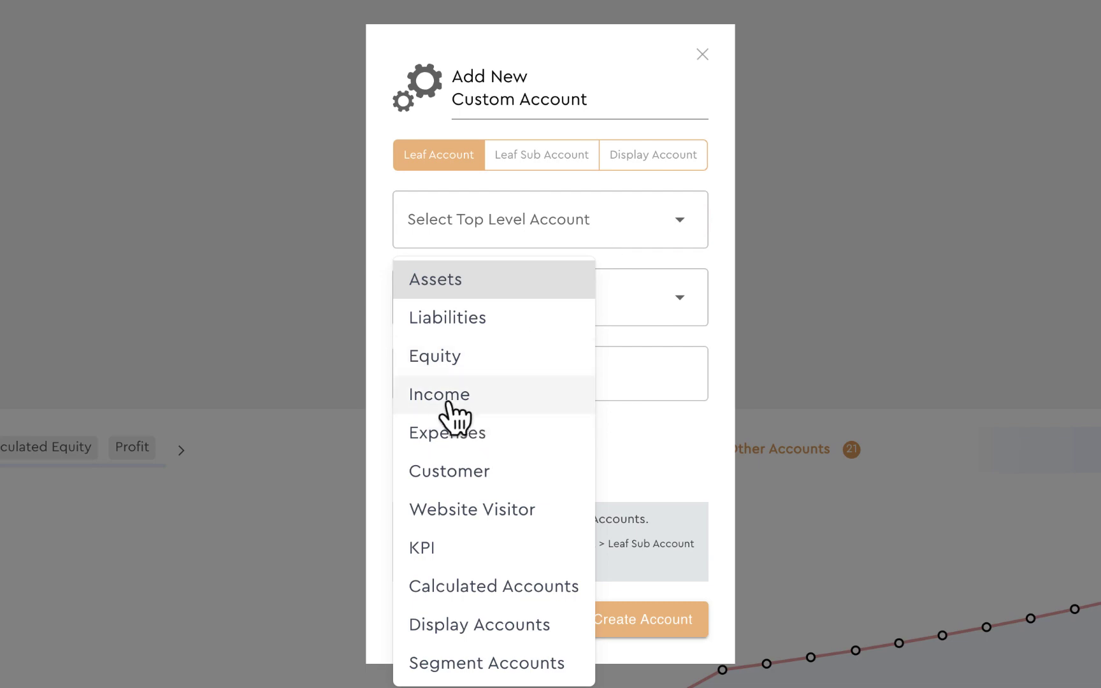
{"action": "left_click", "coordinate": [449, 395]}
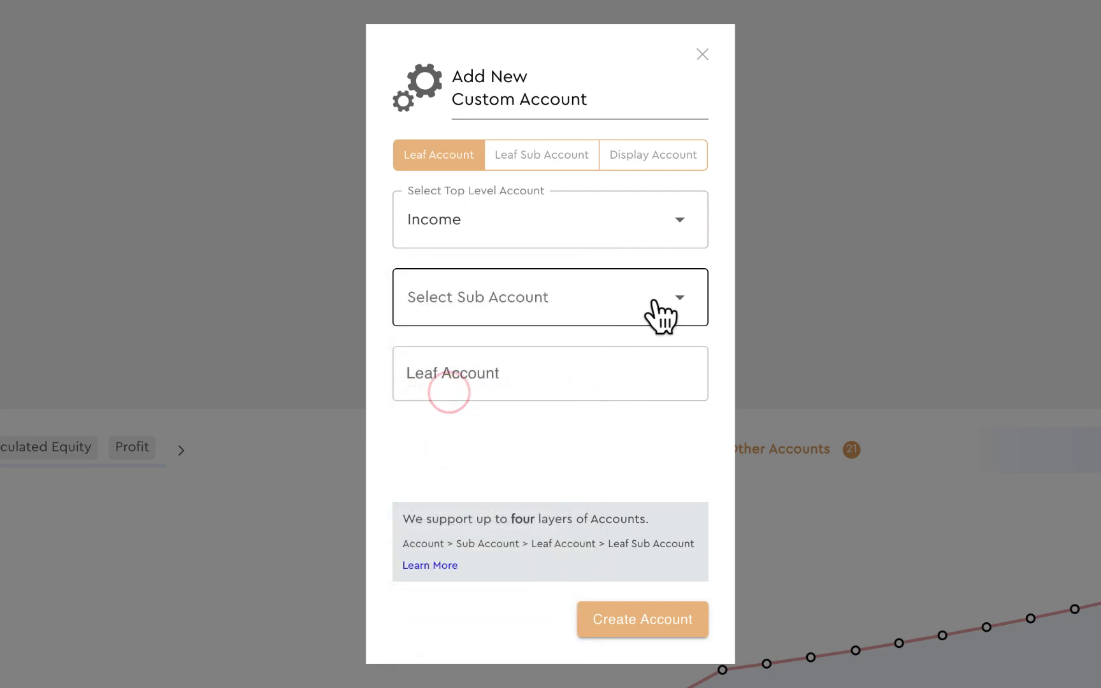
{"action": "left_click", "coordinate": [673, 295]}
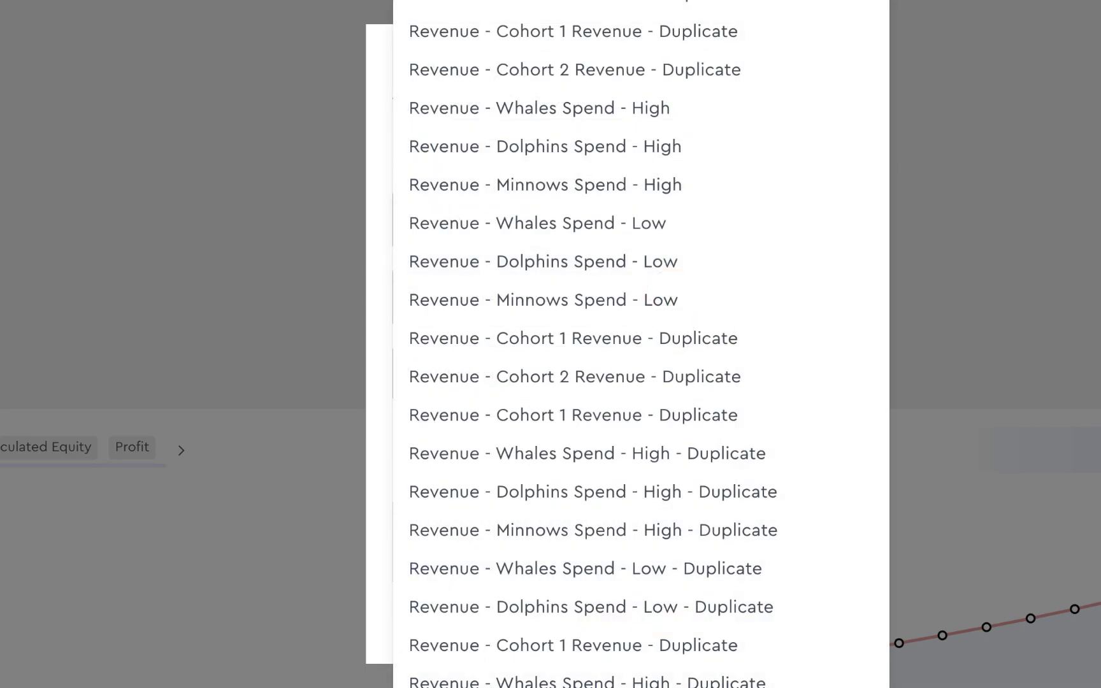
{"action": "key", "text": "Escape"}
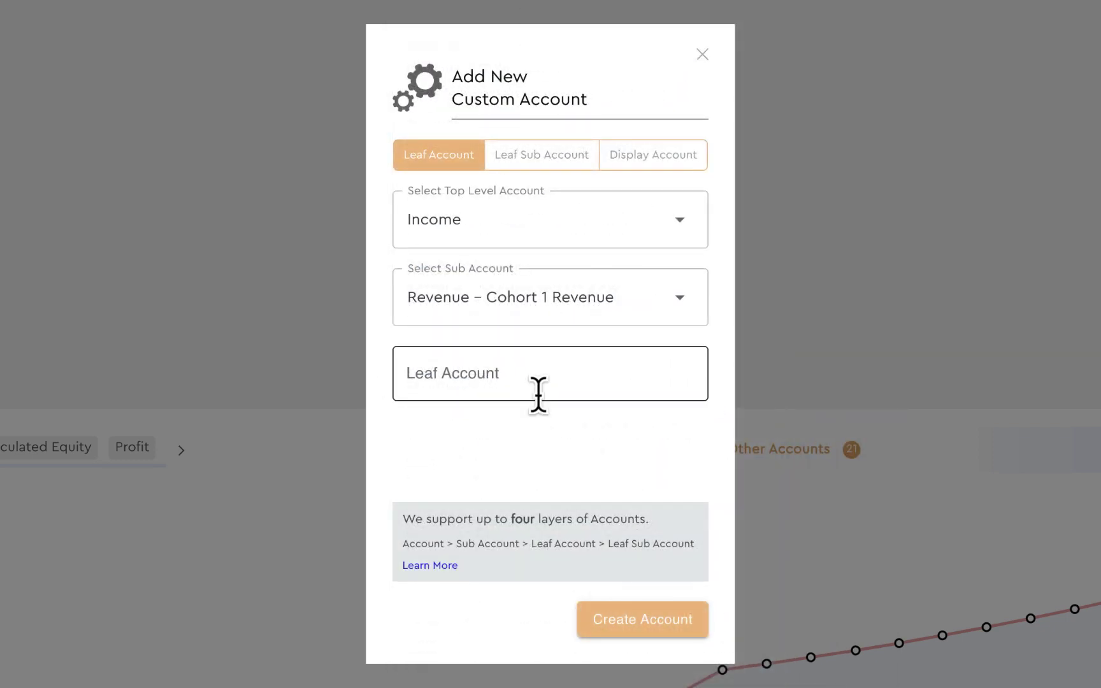
{"action": "left_click", "coordinate": [705, 56]}
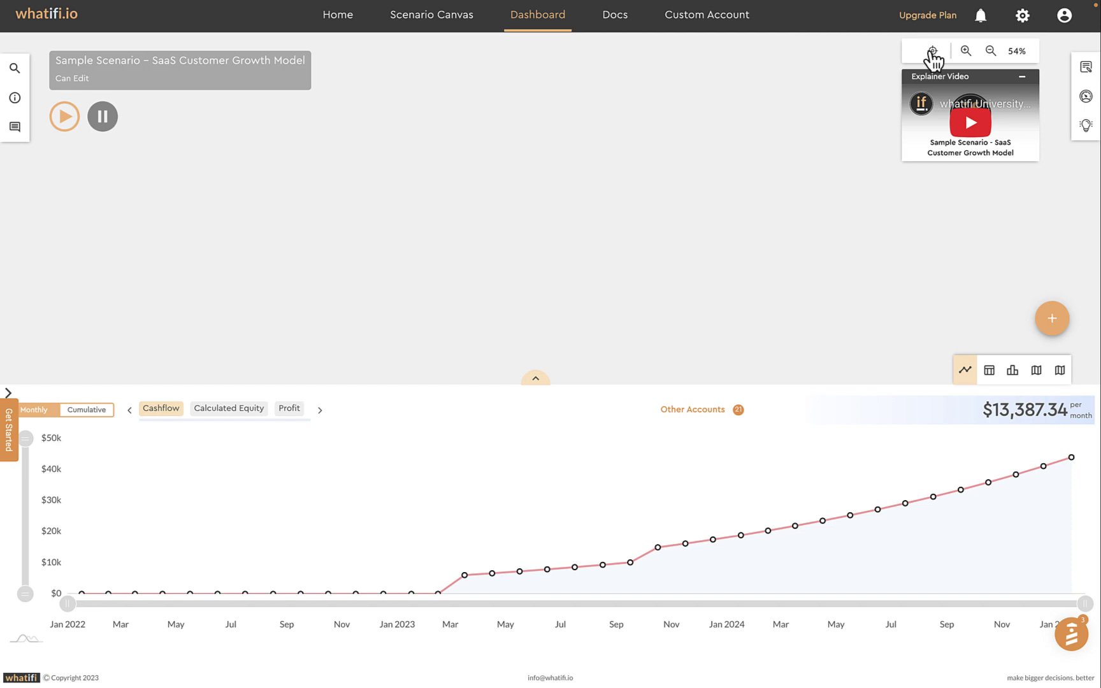
Return to the Scenario Canvas with the event flow fitted to view and collapse the results chart
{"action": "left_click", "coordinate": [932, 51]}
{"action": "left_click", "coordinate": [432, 14]}
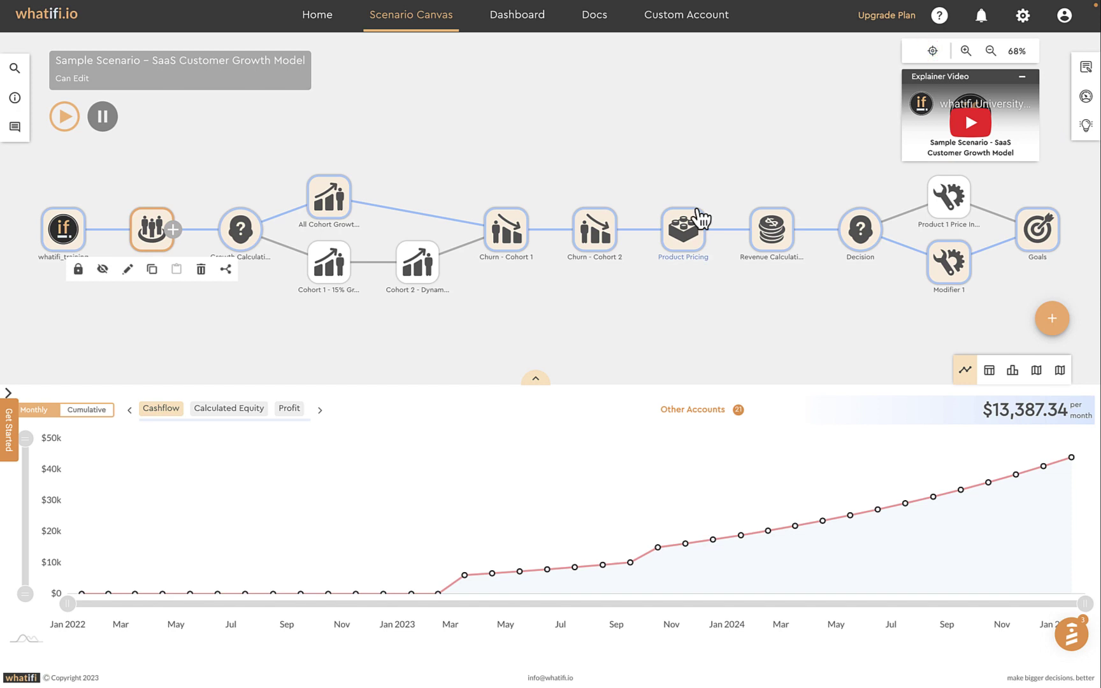
{"action": "left_click", "coordinate": [965, 370]}
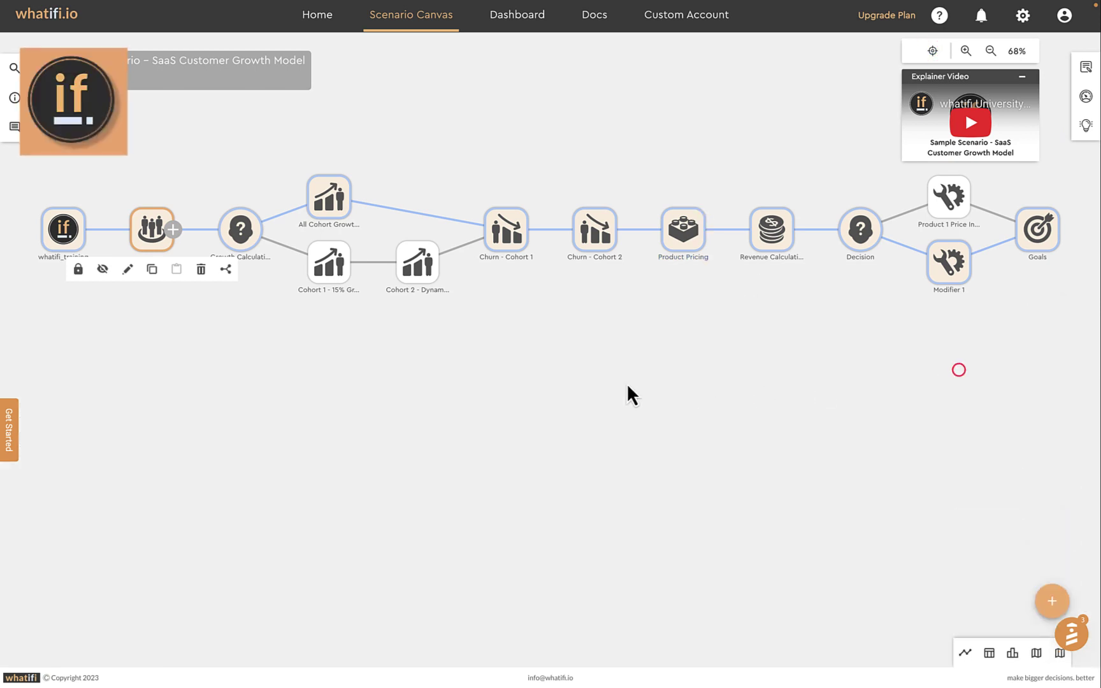
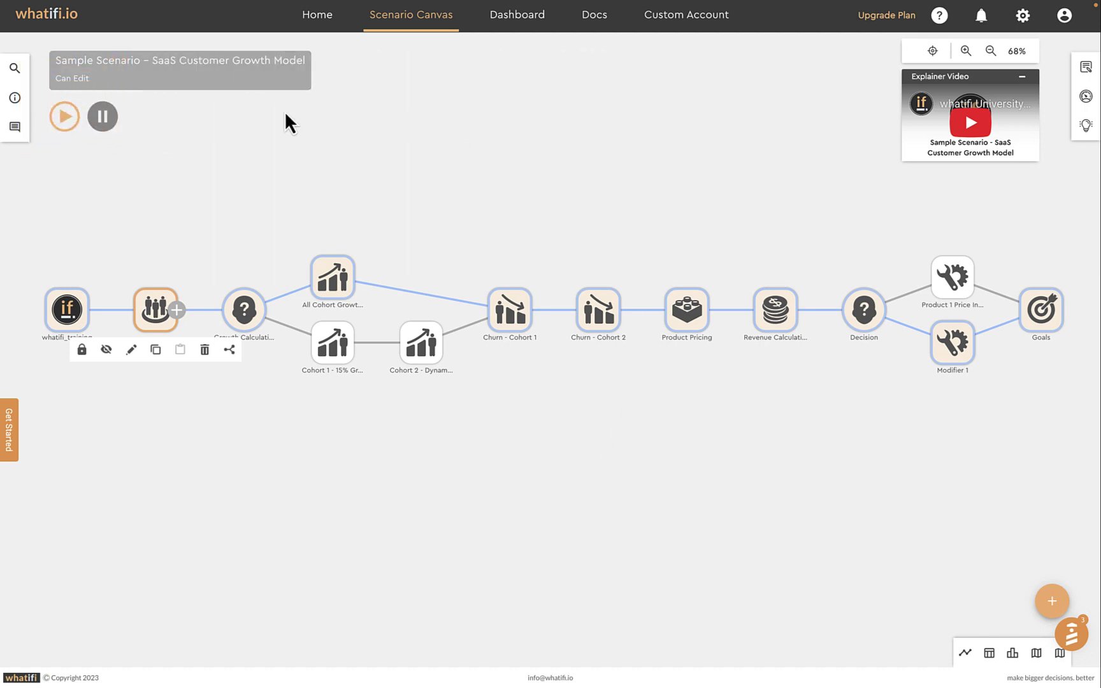
Start a new custom scenario named "Custom Scenario 1" with the subtitle "fdsfdsfds"
{"action": "left_click", "coordinate": [15, 68]}
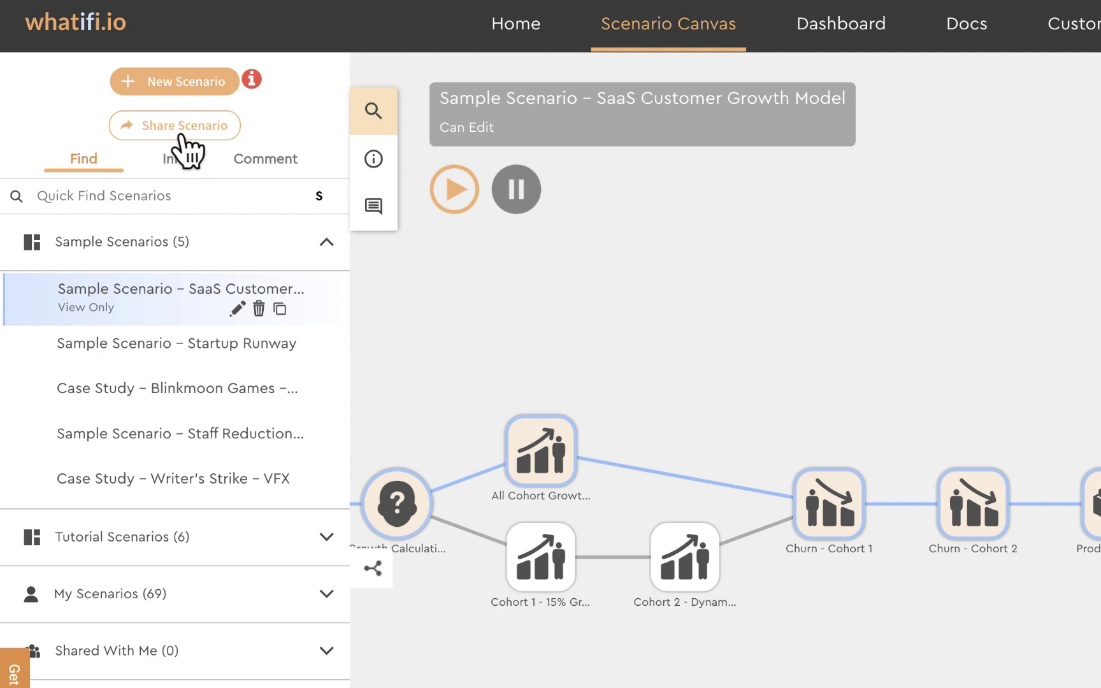
{"action": "left_click", "coordinate": [170, 81]}
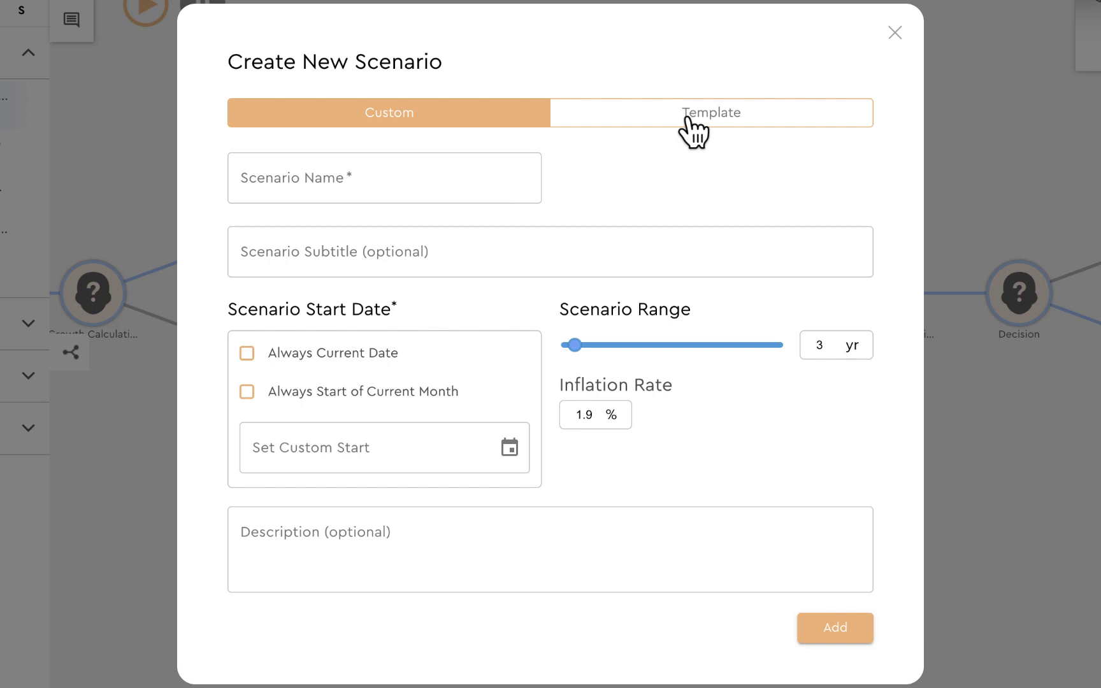
{"action": "left_click", "coordinate": [381, 175]}
{"action": "type", "text": "Custom Scenario 1"}
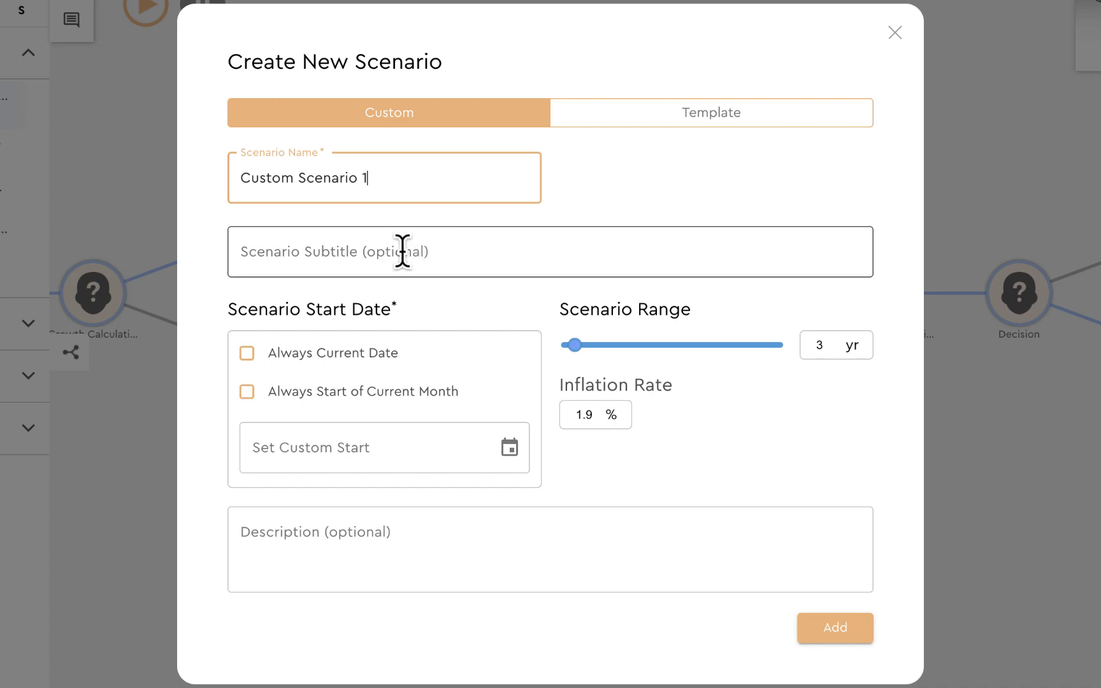
{"action": "left_click", "coordinate": [402, 251]}
{"action": "type", "text": "fdsfdsfds"}
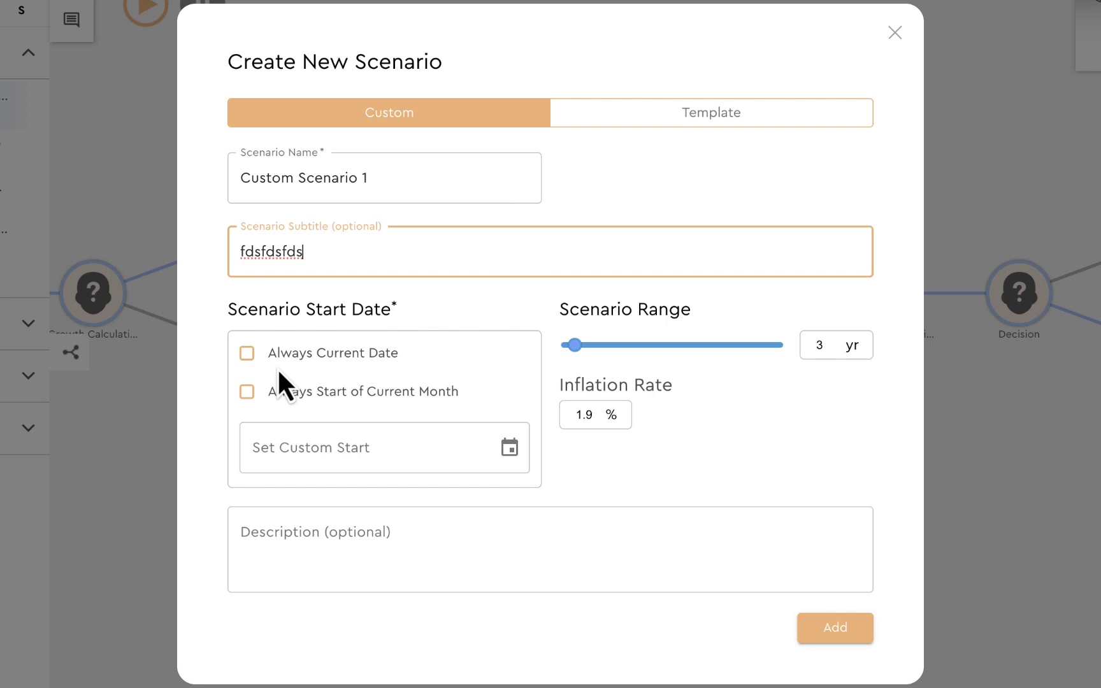
Set the scenario's custom start date to 10/01/2023 and its range to 2 years
{"action": "left_click", "coordinate": [503, 454]}
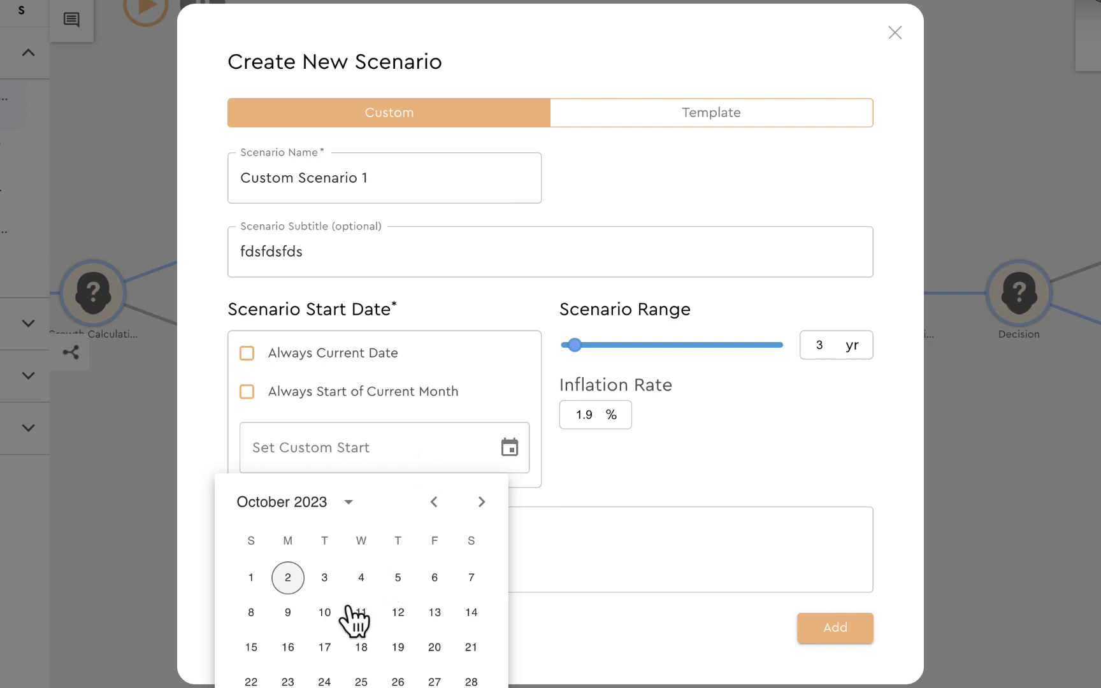
{"action": "left_click", "coordinate": [252, 578]}
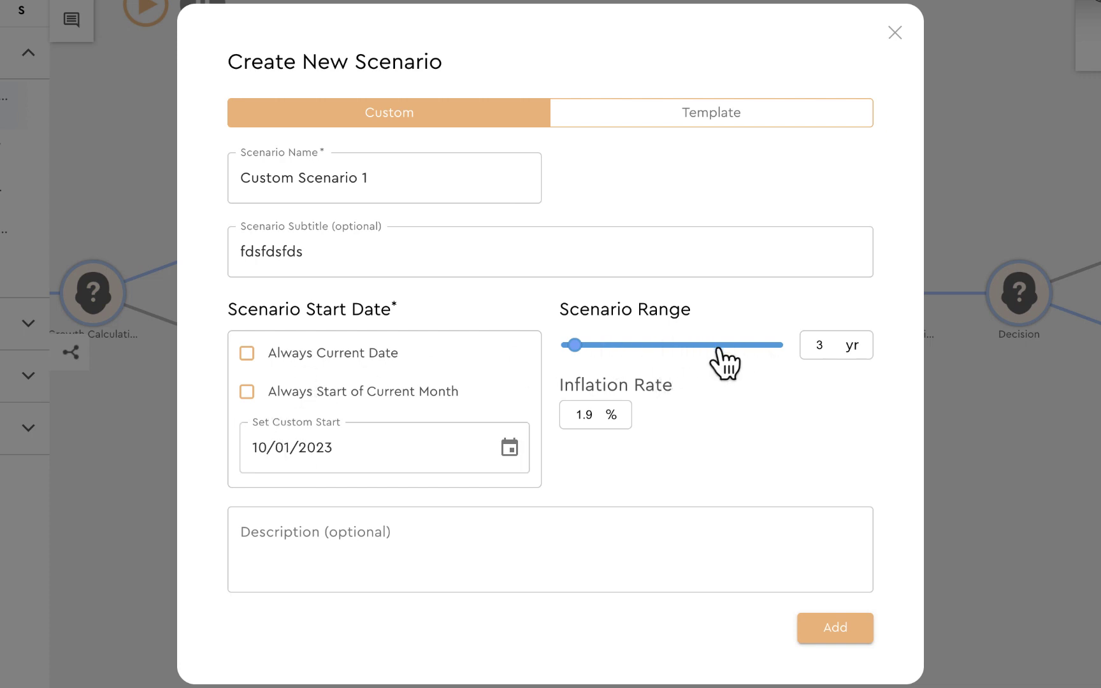
{"action": "left_click", "coordinate": [827, 346]}
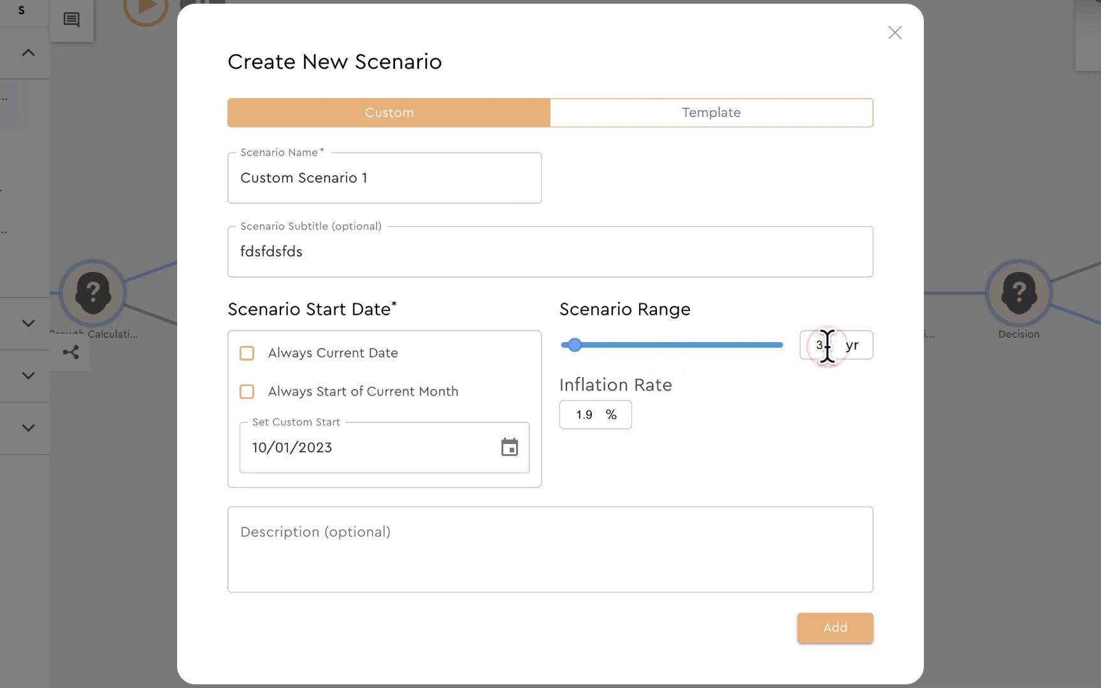
{"action": "key", "text": "BackSpace"}
{"action": "type", "text": "2"}
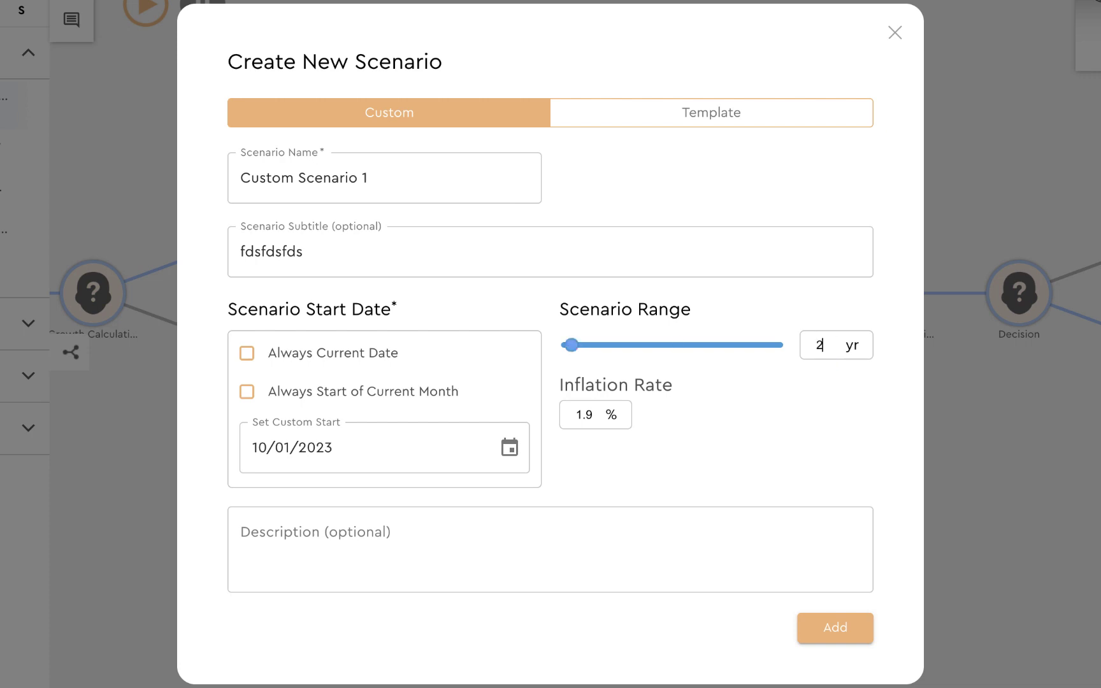
Enter the description "This is an example scenarion.", set the inflation rate to 5%, and create the scenario
{"action": "left_click", "coordinate": [356, 539]}
{"action": "type", "text": "This"}
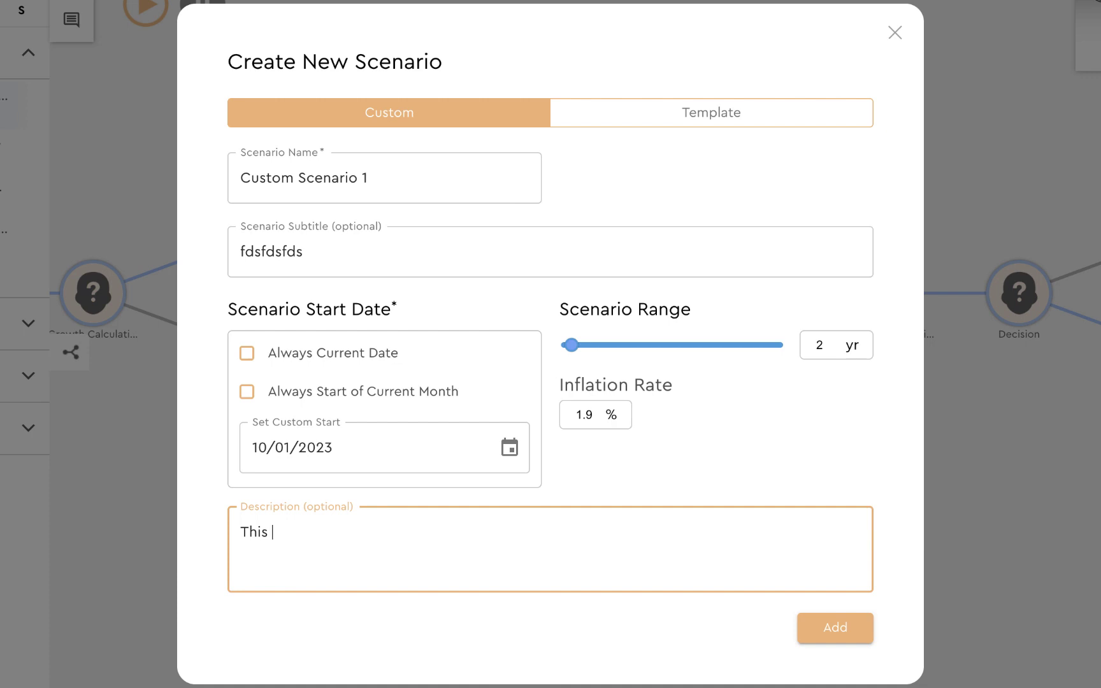
{"action": "type", "text": " is an example"}
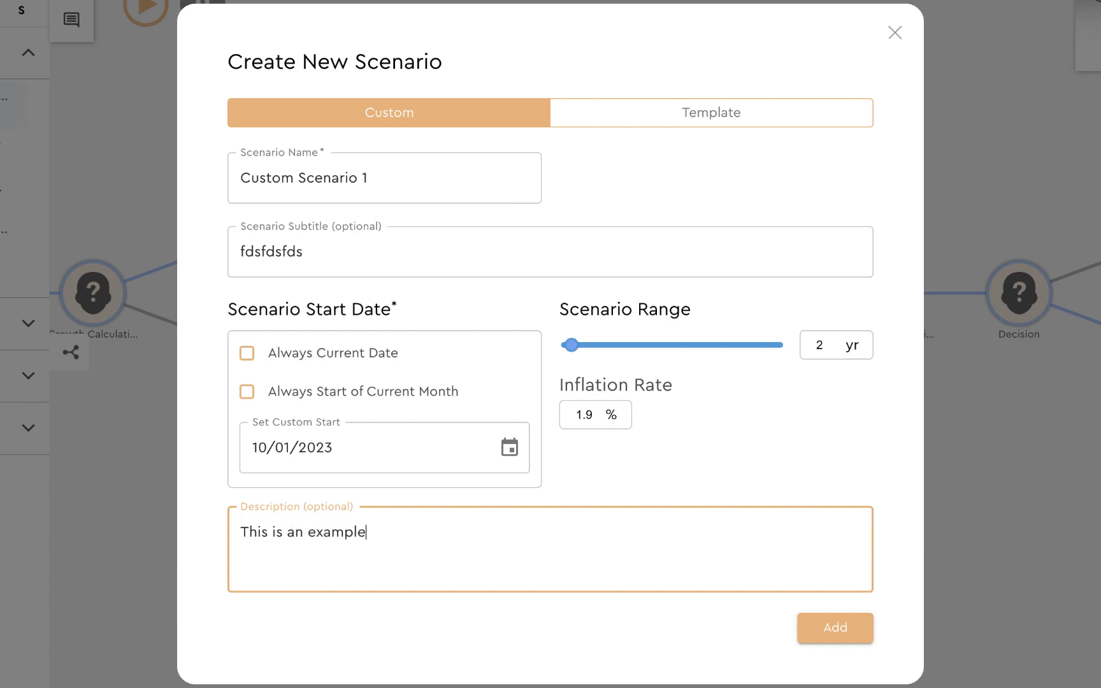
{"action": "type", "text": " scenarion."}
{"action": "double_click", "coordinate": [590, 413]}
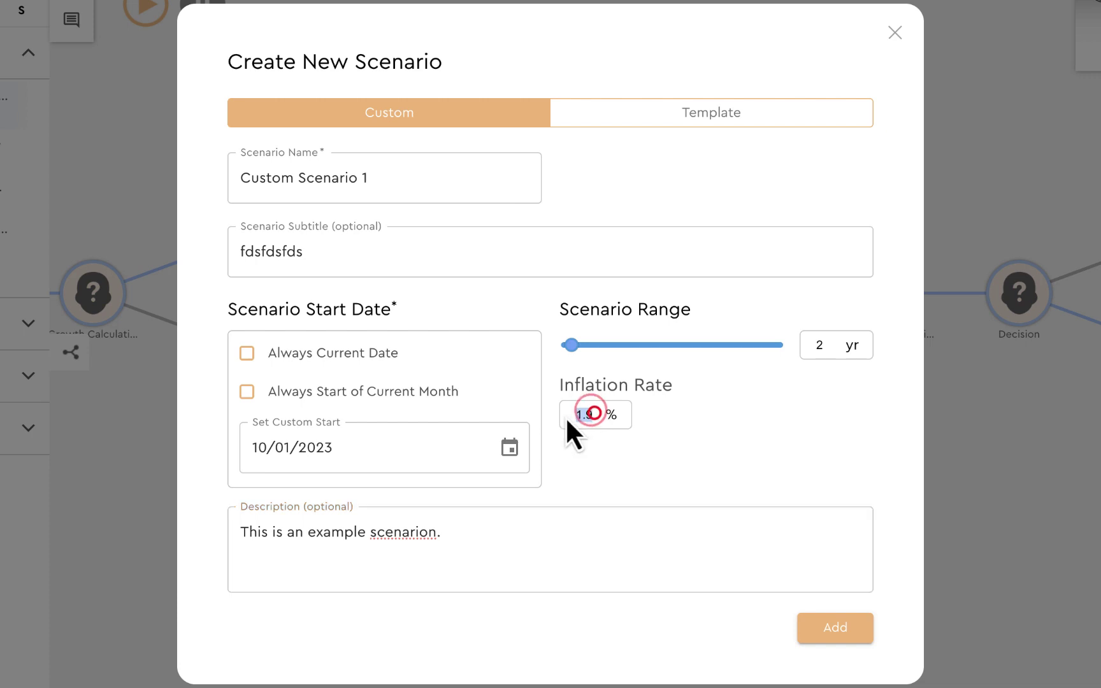
{"action": "type", "text": "5"}
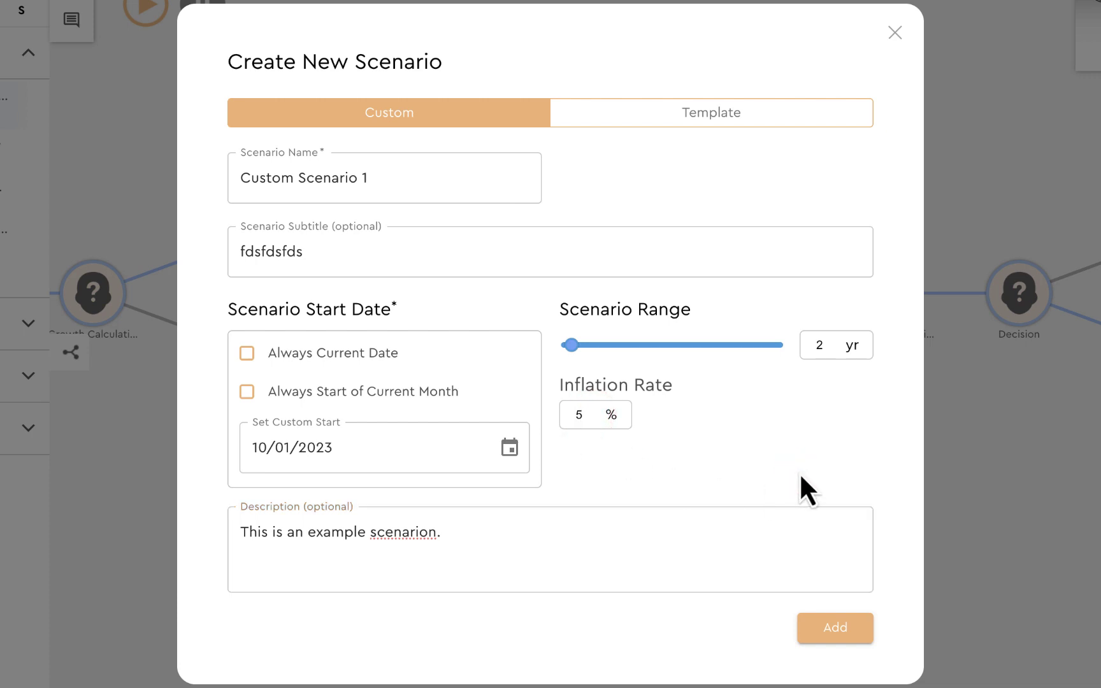
{"action": "left_click", "coordinate": [838, 630]}
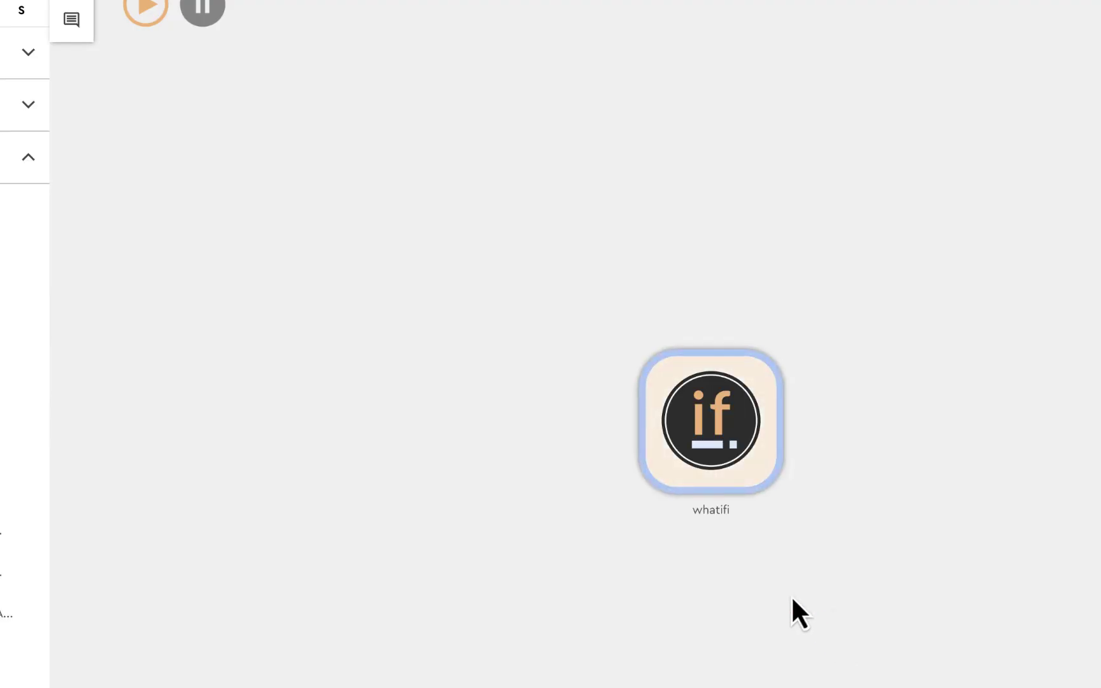
Reposition the whatifi start node near the canvas's left edge and select it
{"action": "left_click", "coordinate": [192, 16]}
{"action": "left_click_drag", "start_coordinate": [685, 414], "coordinate": [250, 324]}
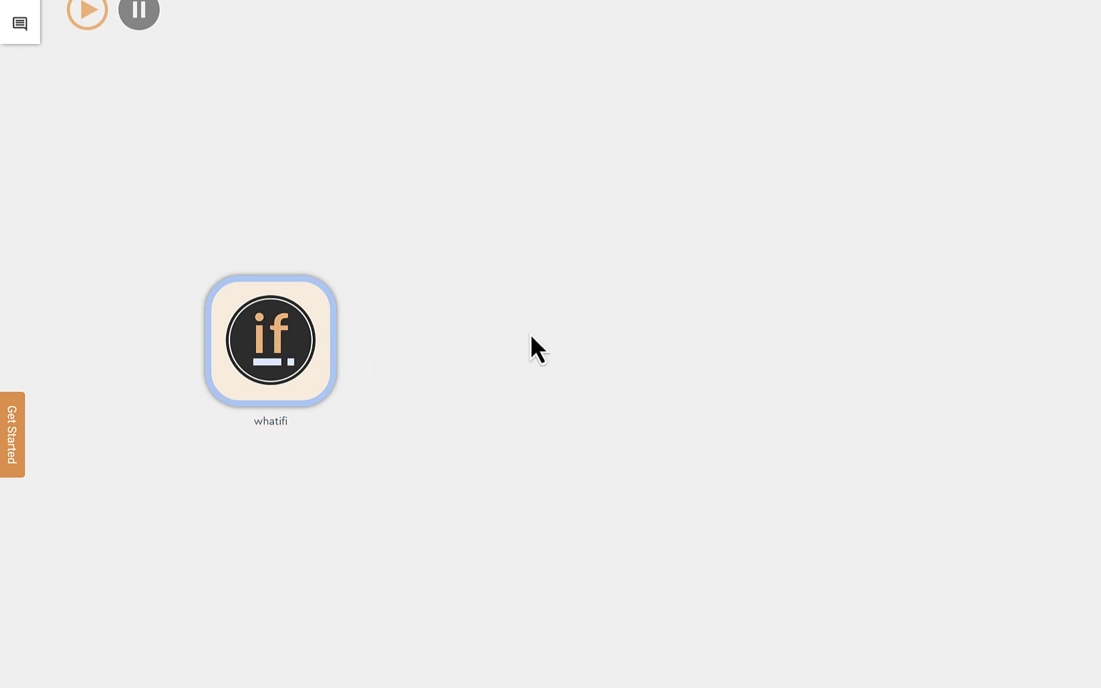
{"action": "left_click", "coordinate": [277, 327]}
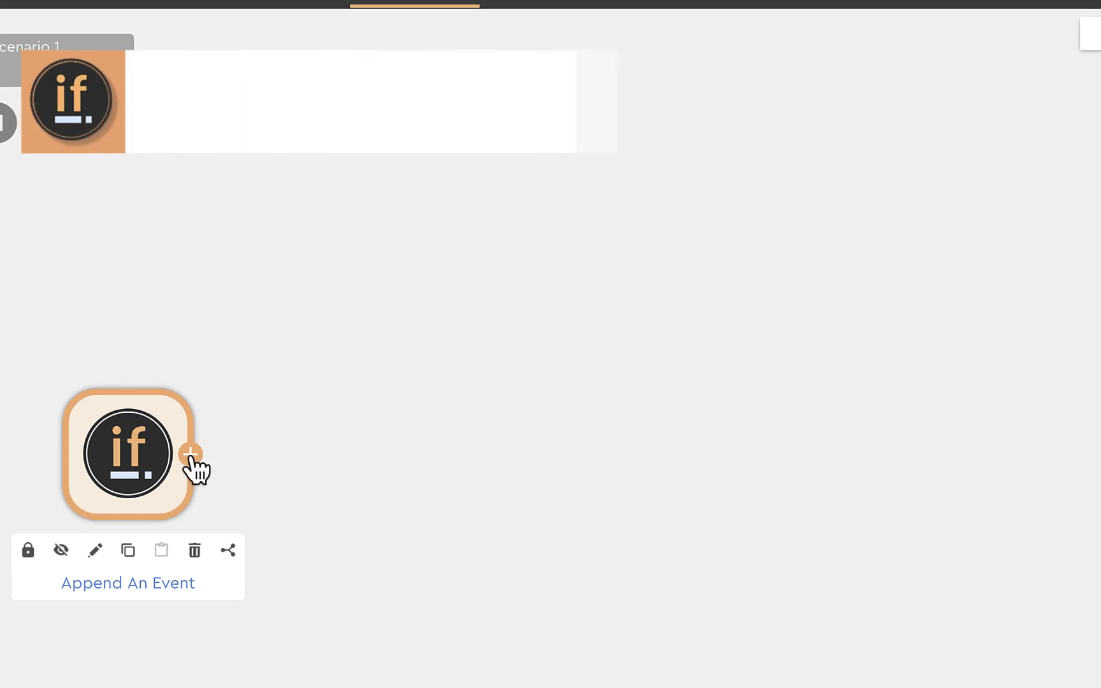
Start appending an event to the whatifi node and examine the available Utility Events, Basic Events and SMB Basic Module events
{"action": "left_click", "coordinate": [189, 454]}
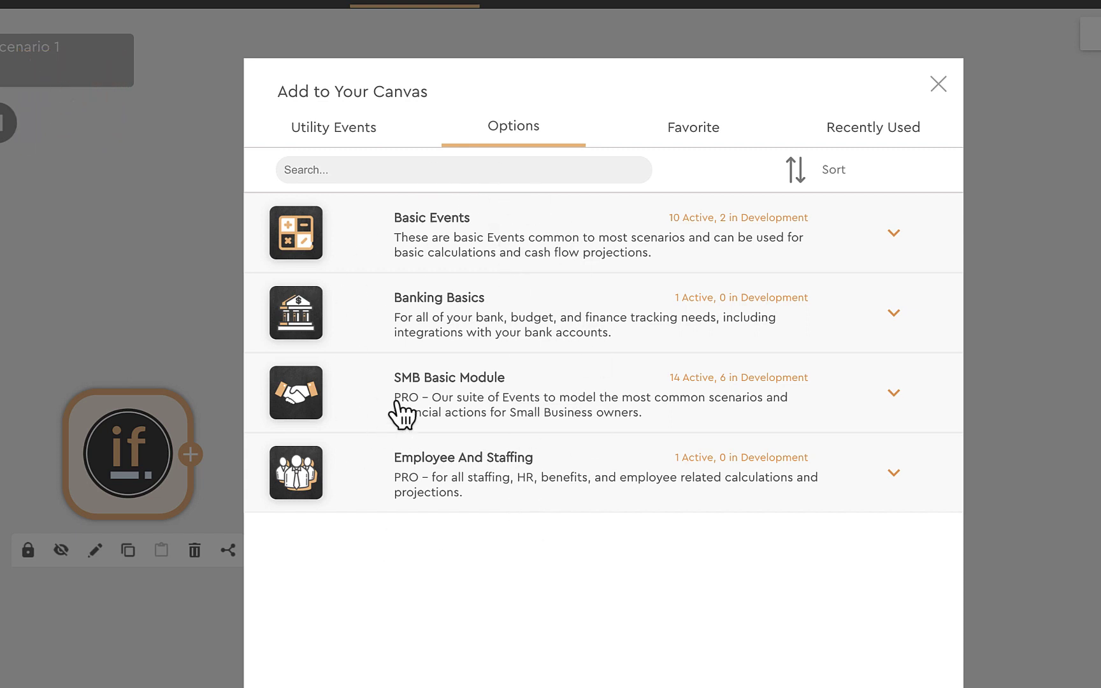
{"action": "left_click", "coordinate": [339, 134]}
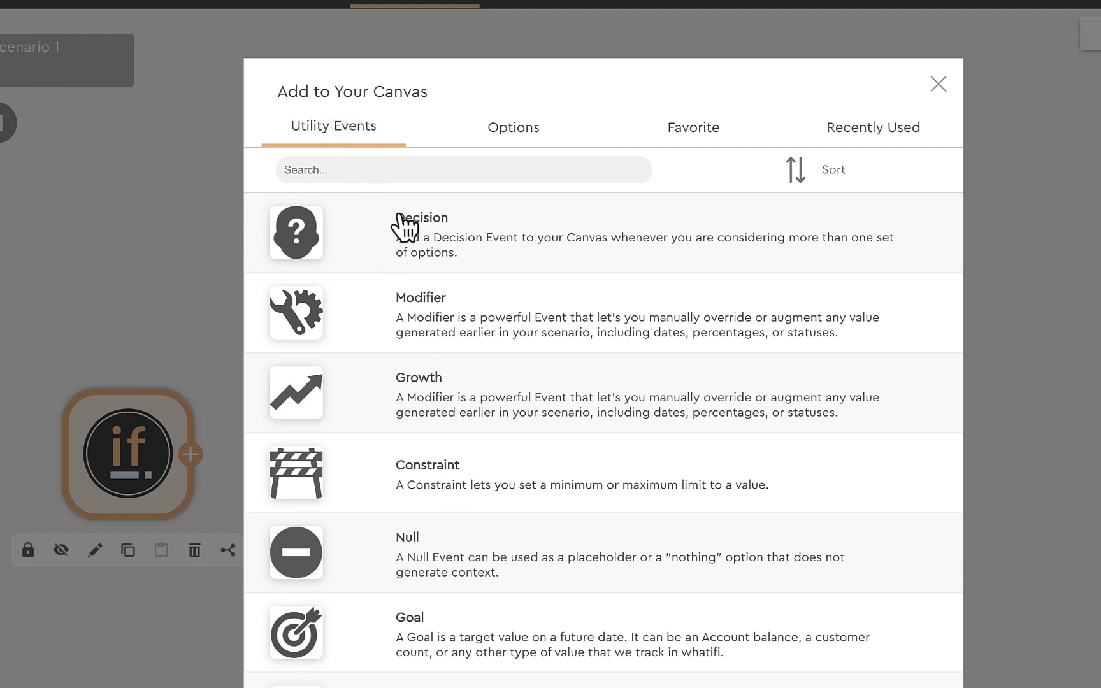
{"action": "left_click", "coordinate": [509, 141]}
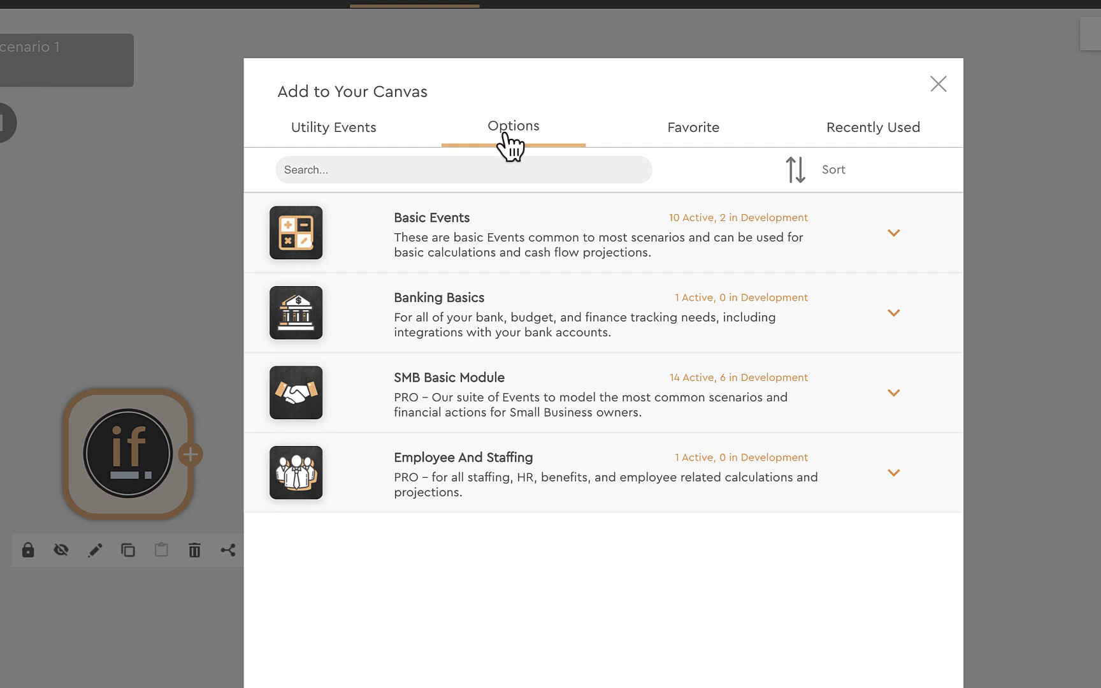
{"action": "left_click", "coordinate": [898, 233]}
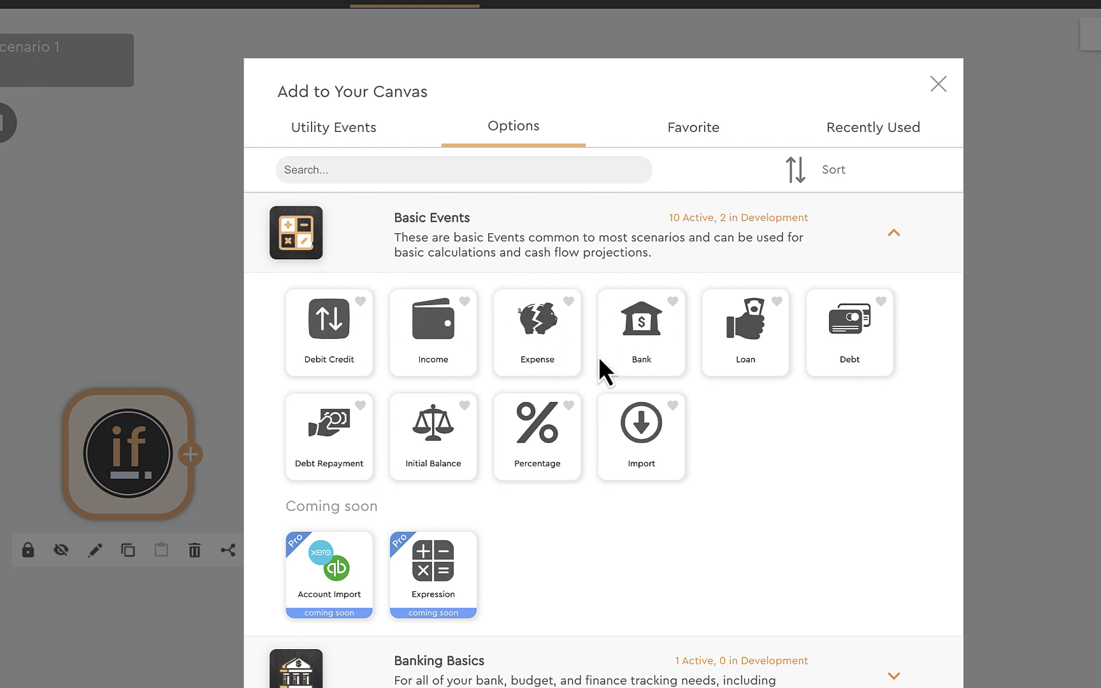
{"action": "scroll", "coordinate": [602, 353], "scroll_direction": "down", "scroll_amount": 3}
{"action": "left_click", "coordinate": [669, 636]}
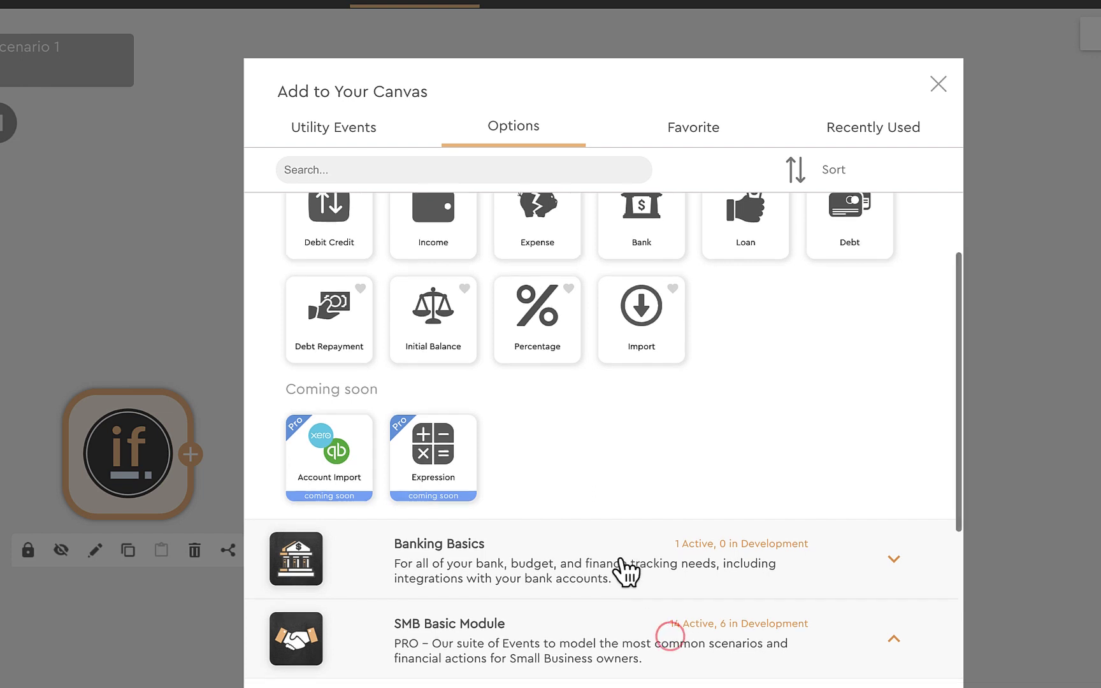
{"action": "scroll", "coordinate": [621, 567], "scroll_direction": "down", "scroll_amount": 5}
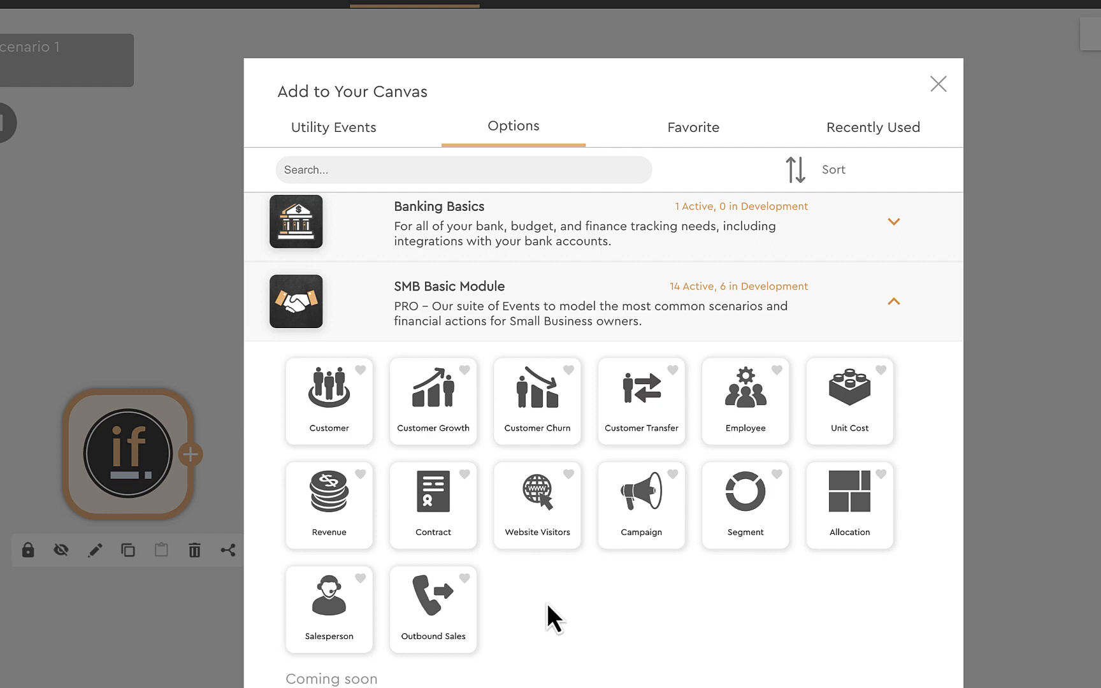
{"action": "scroll", "coordinate": [548, 612], "scroll_direction": "down", "scroll_amount": 2}
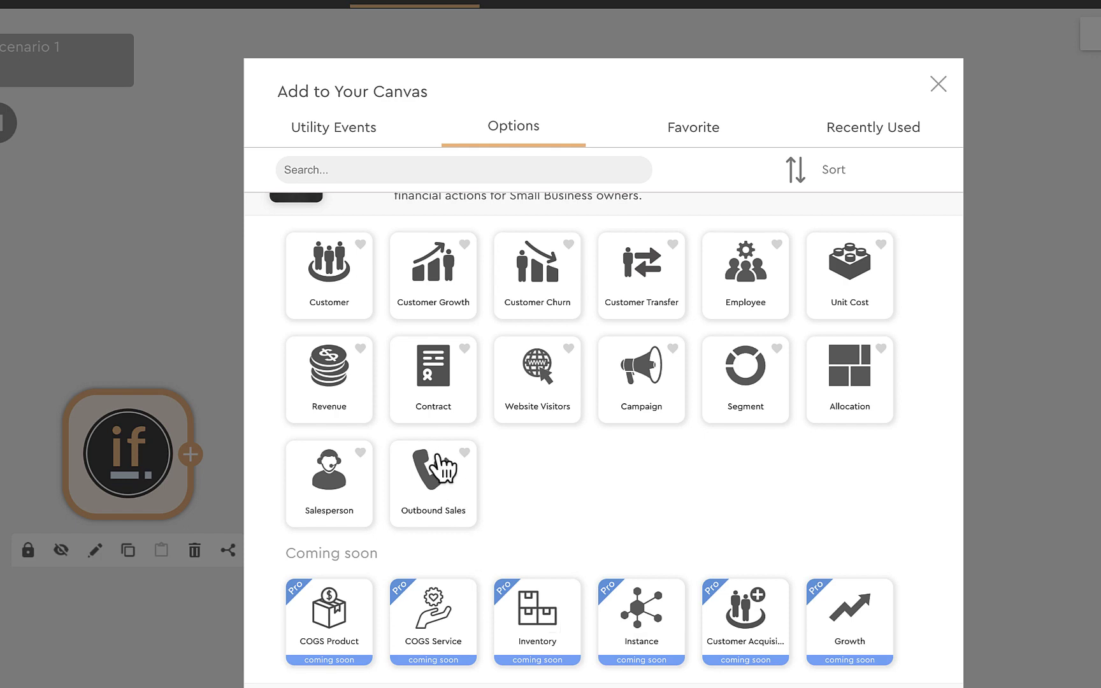
{"action": "scroll", "coordinate": [446, 468], "scroll_direction": "up", "scroll_amount": 10}
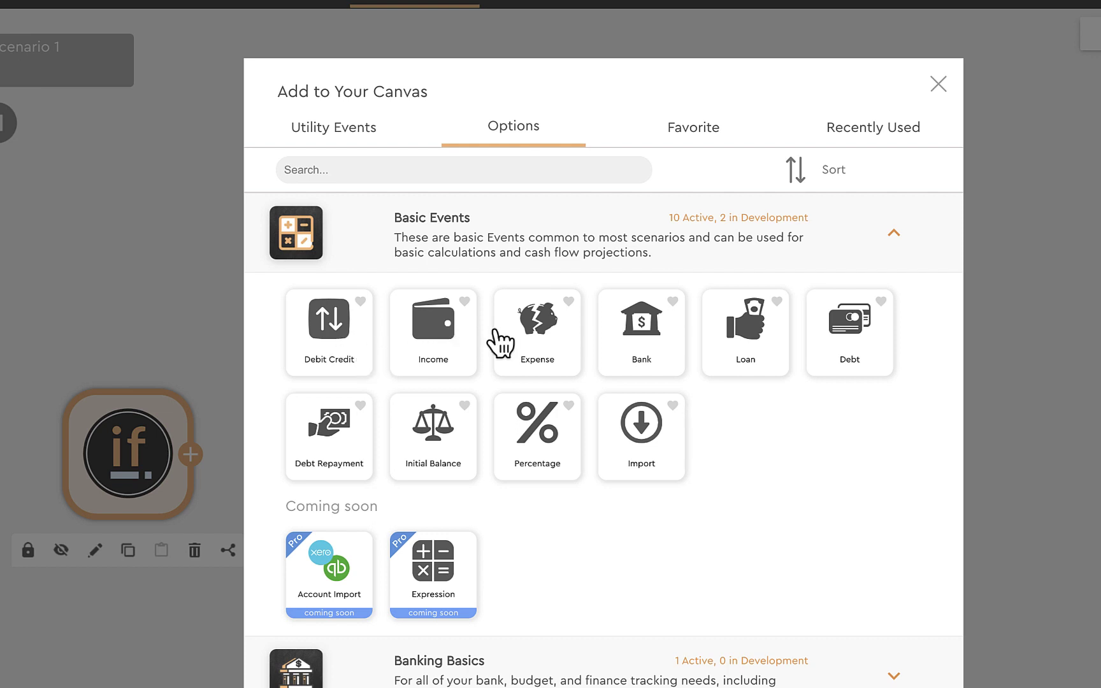
Choose the Income event from Basic Events and name it "Income Streams"
{"action": "left_click", "coordinate": [435, 327]}
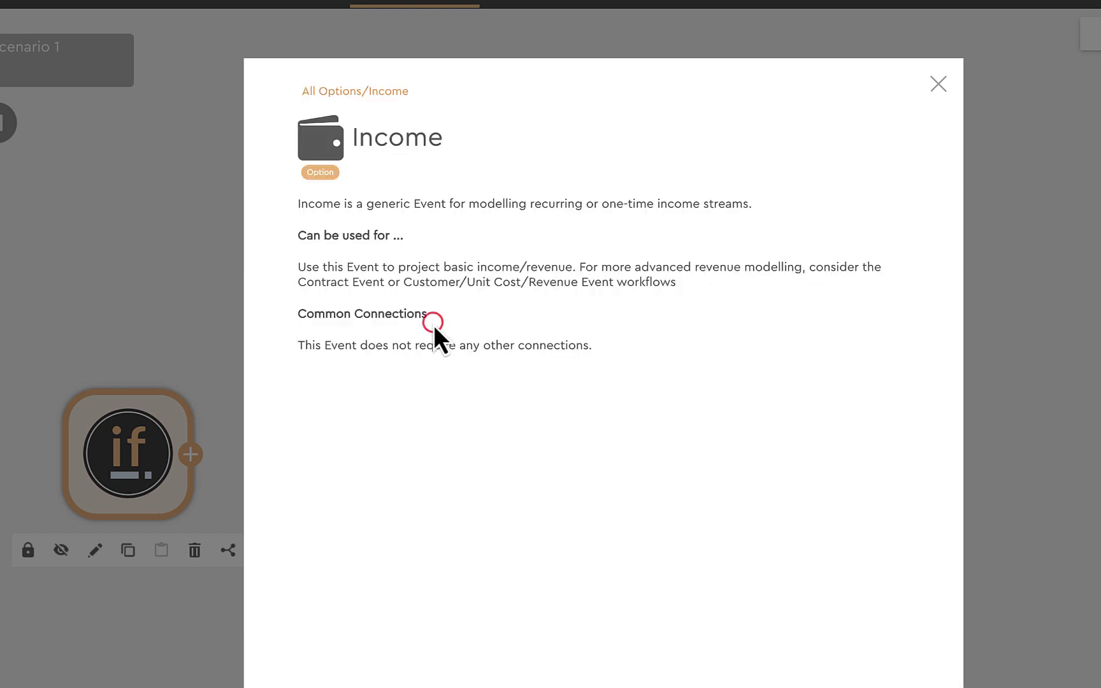
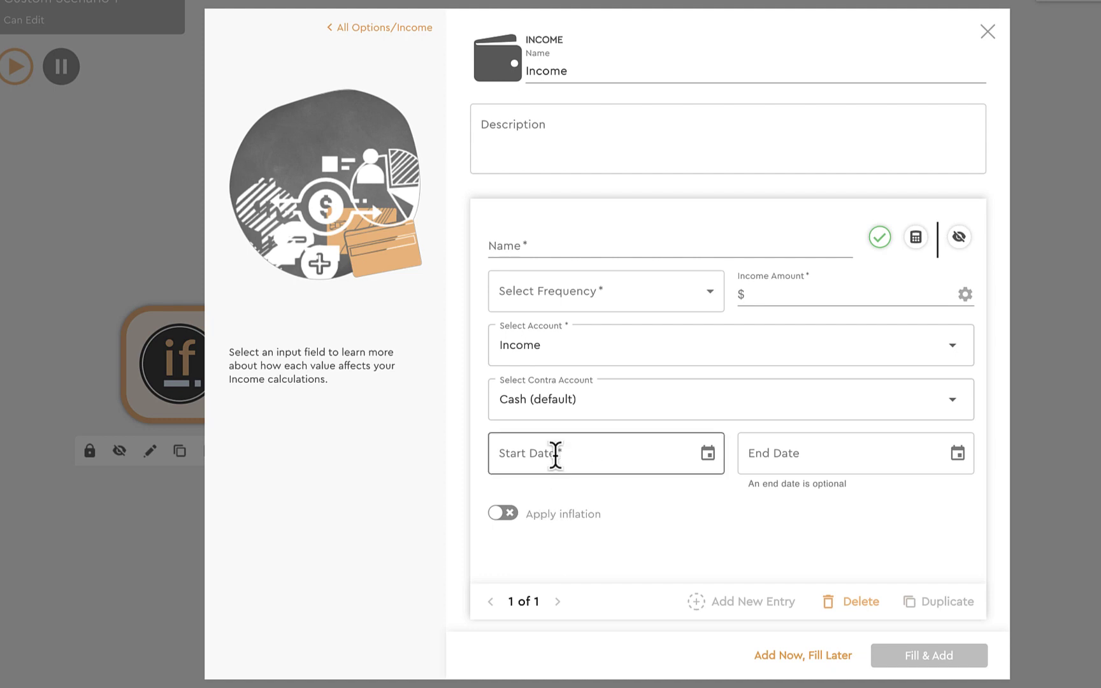
{"action": "left_click", "coordinate": [612, 75]}
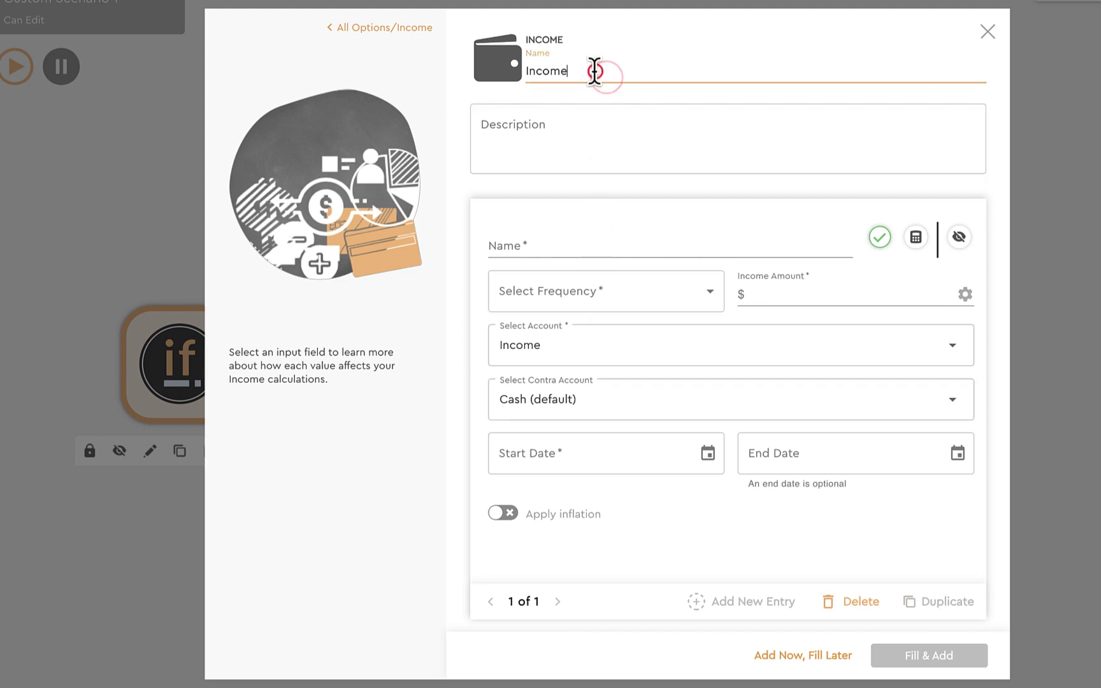
{"action": "type", "text": "Streams"}
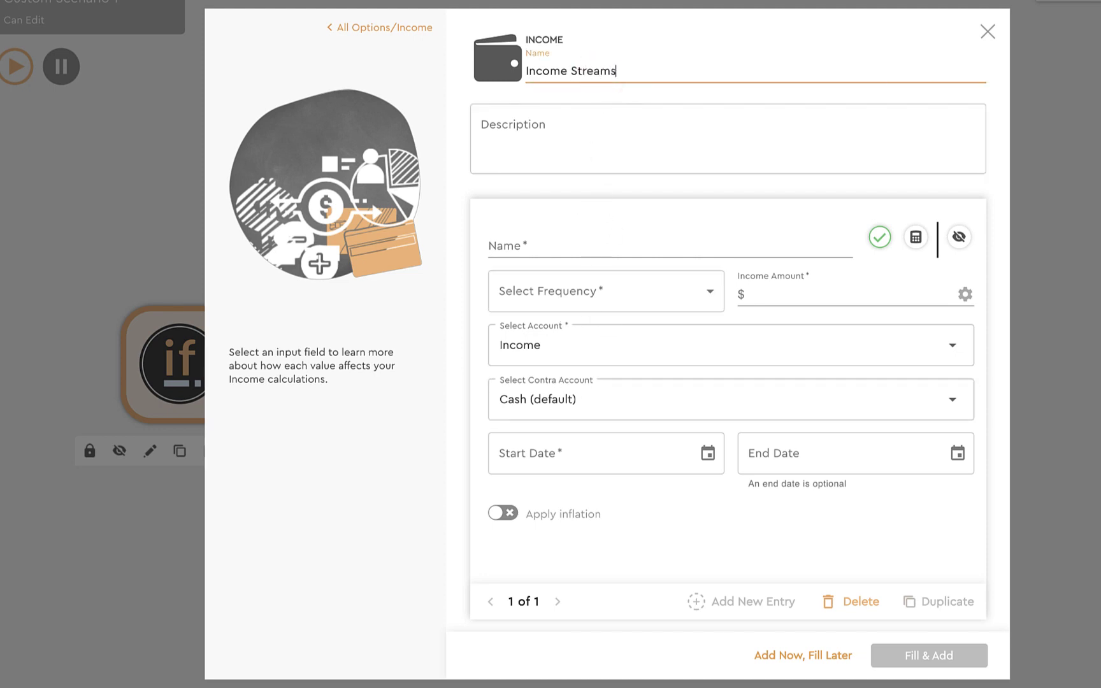
Name the income entry "MRR" and give it a monthly frequency with an income amount of $1,500
{"action": "left_click", "coordinate": [583, 241]}
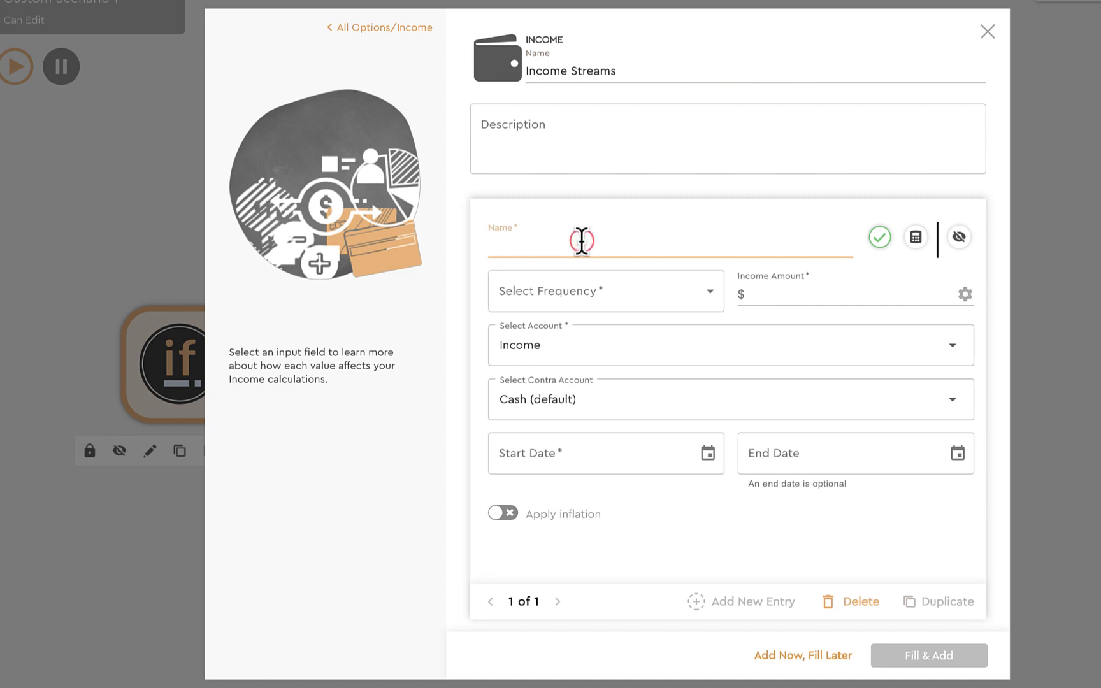
{"action": "type", "text": "MRR"}
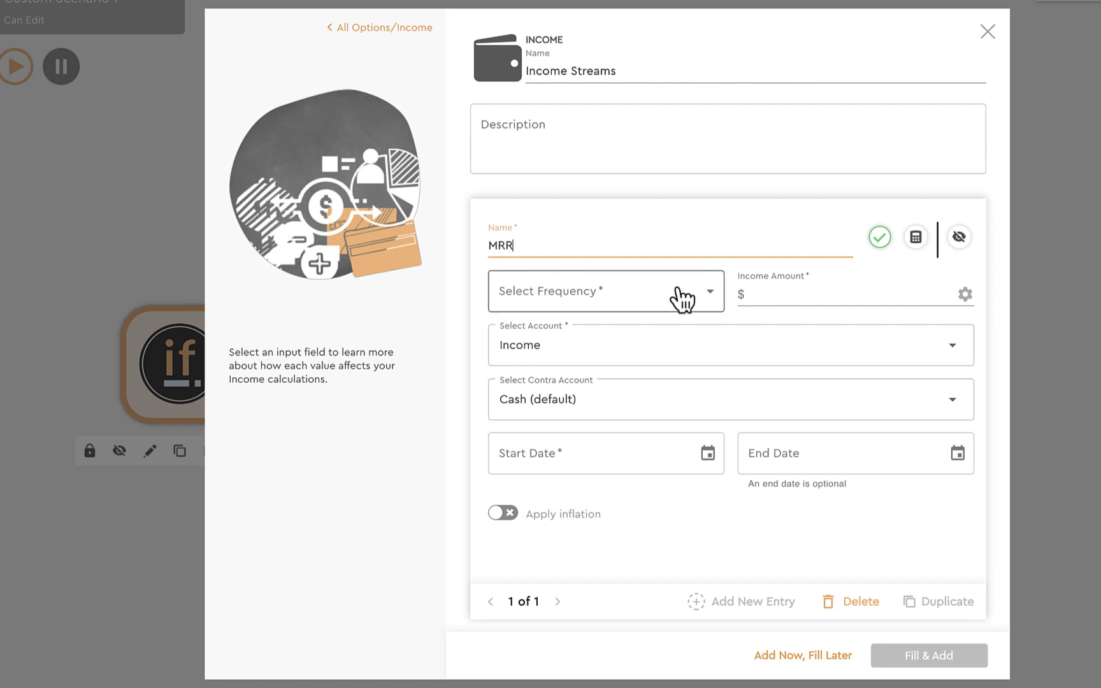
{"action": "left_click", "coordinate": [706, 293]}
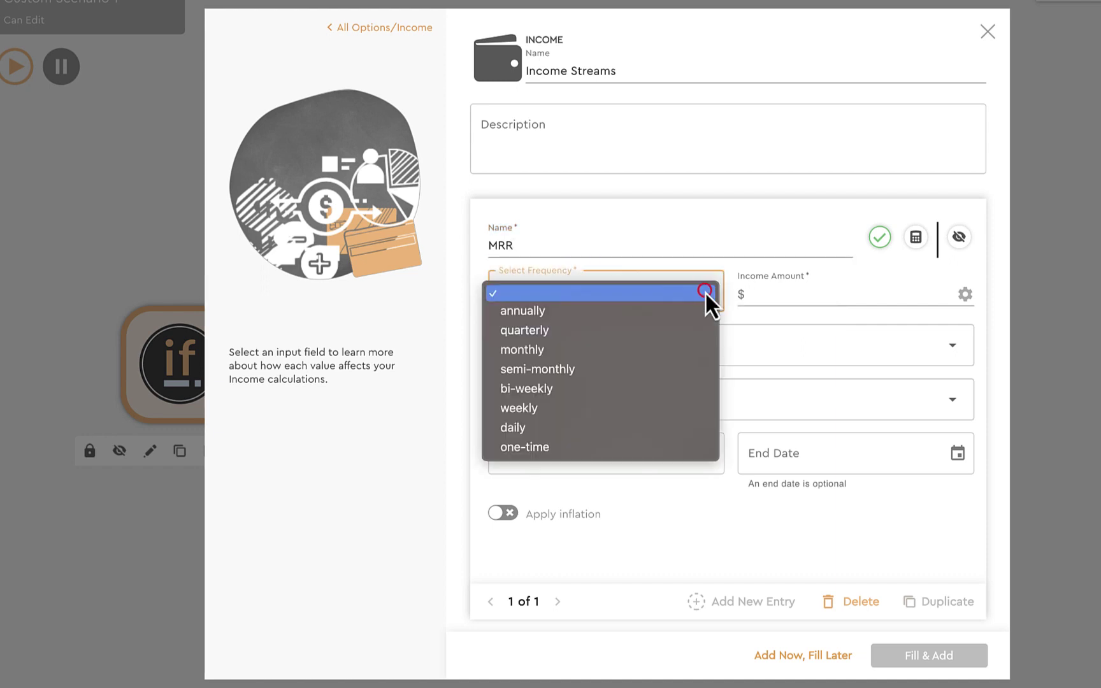
{"action": "left_click", "coordinate": [594, 355]}
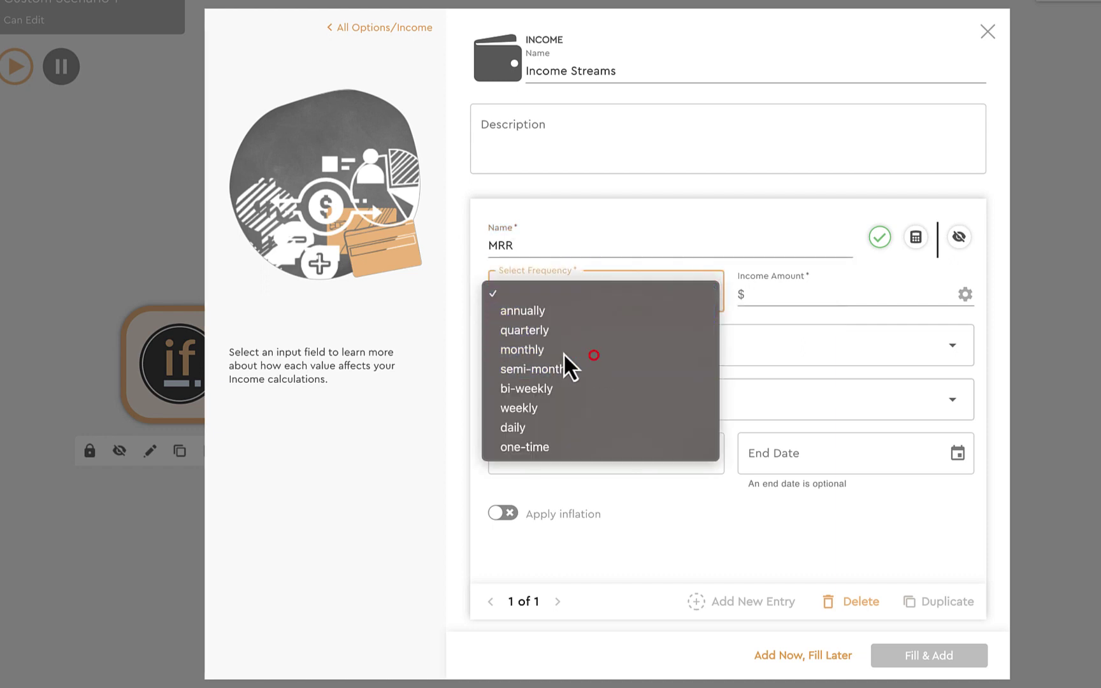
{"action": "left_click", "coordinate": [790, 296]}
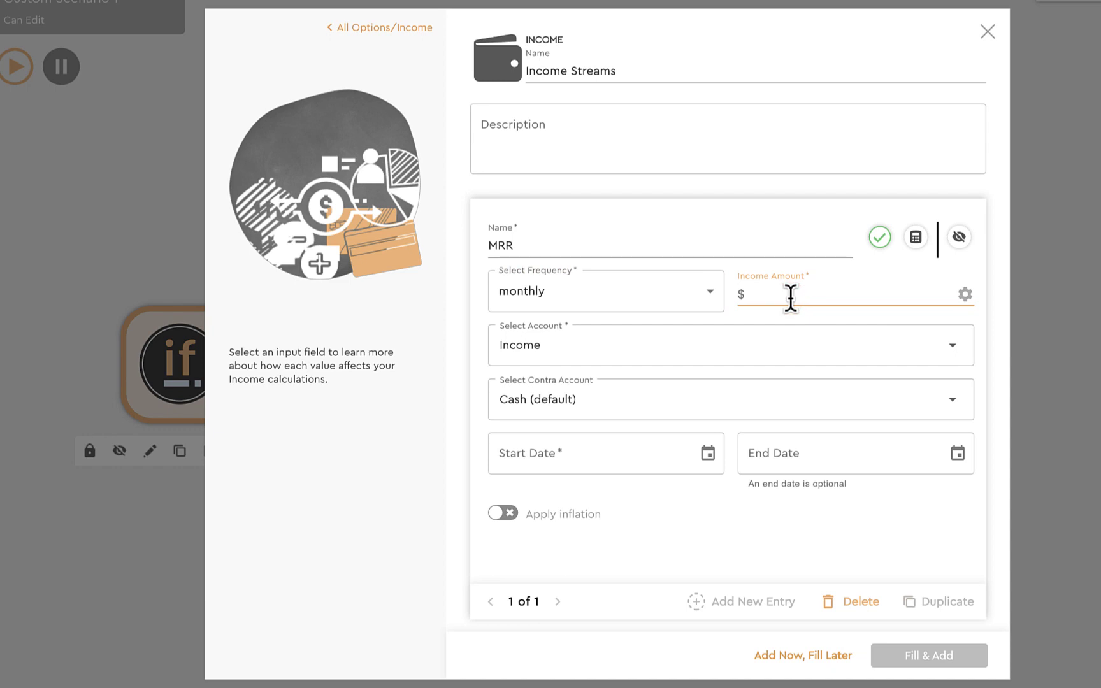
{"action": "type", "text": "1500"}
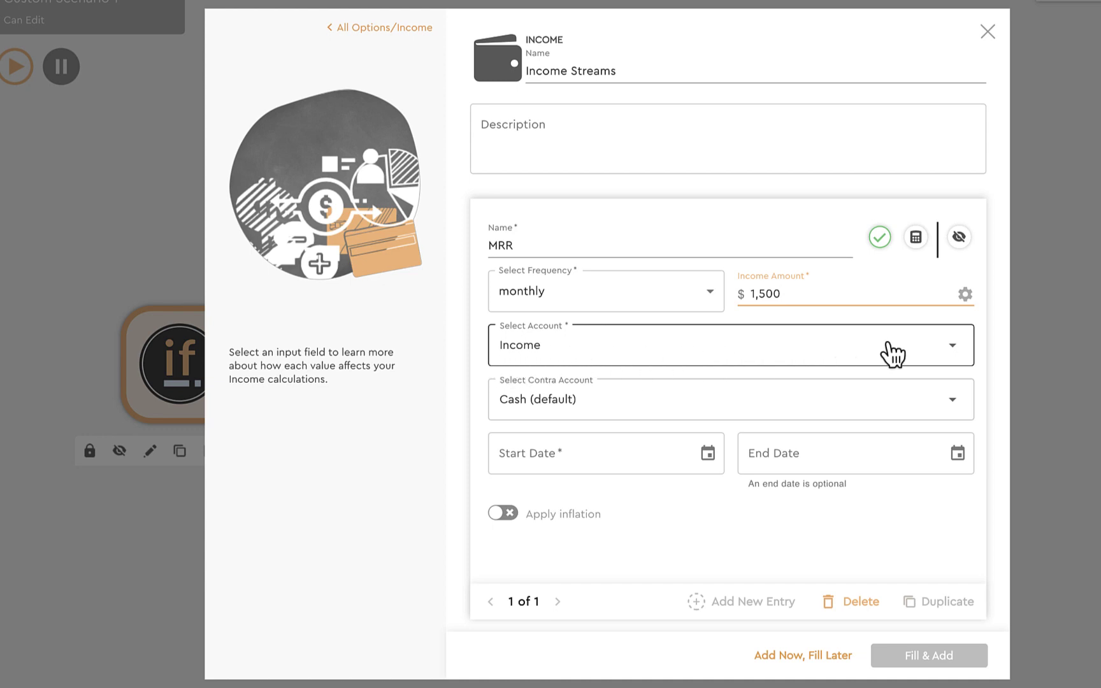
Assign the MRR income entry to the last "Revenue - Revenue" account listed among the Income accounts
{"action": "left_click", "coordinate": [952, 345]}
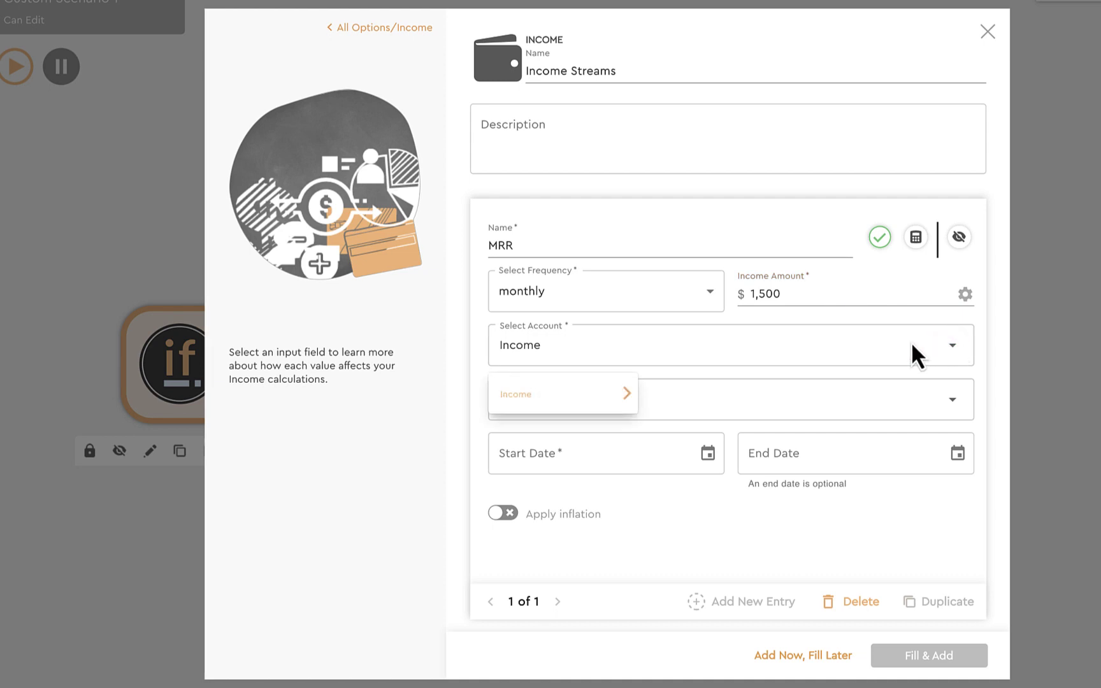
{"action": "left_click", "coordinate": [627, 393]}
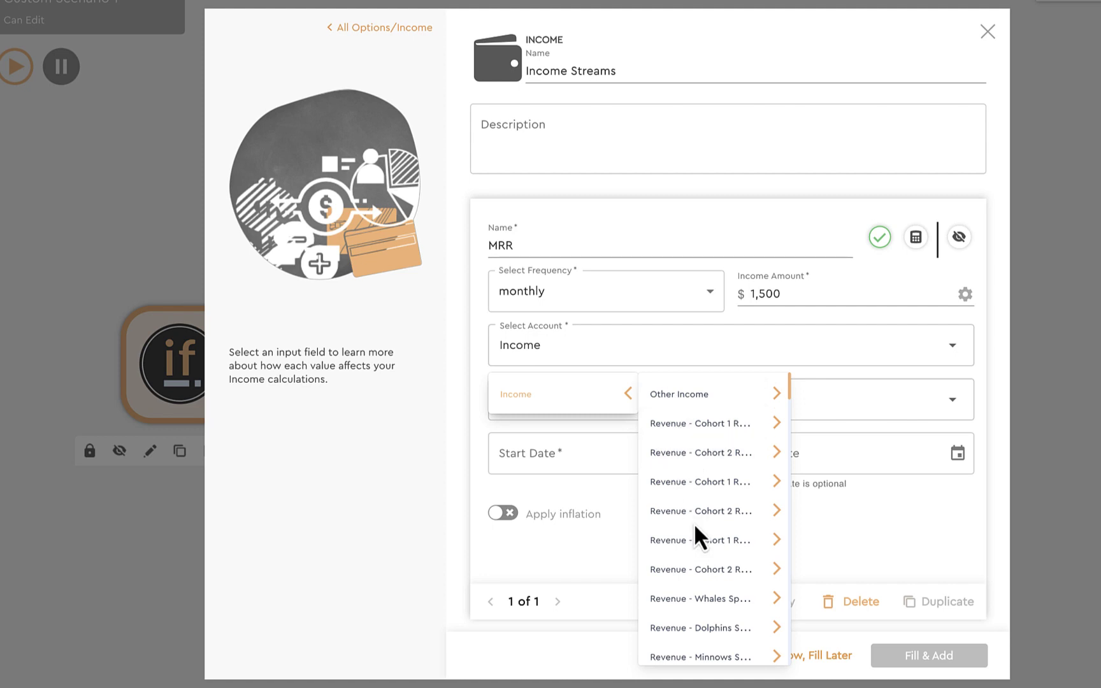
{"action": "scroll", "coordinate": [704, 516], "scroll_direction": "down", "scroll_amount": 1}
{"action": "scroll", "coordinate": [707, 510], "scroll_direction": "down", "scroll_amount": 10}
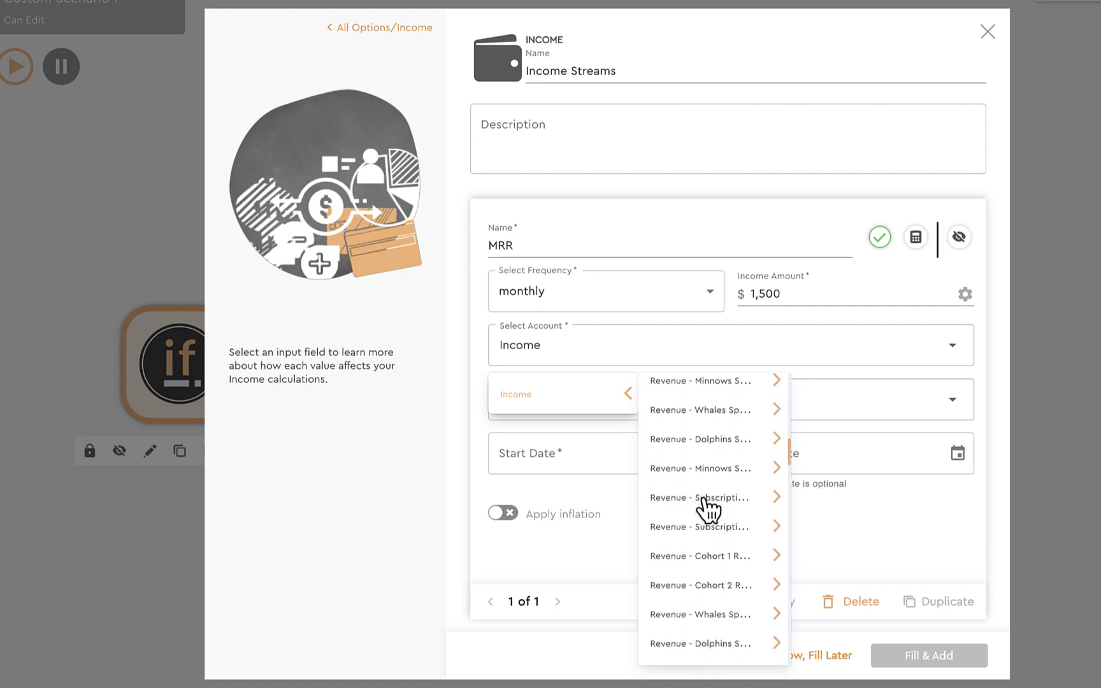
{"action": "scroll", "coordinate": [707, 510], "scroll_direction": "down", "scroll_amount": 8}
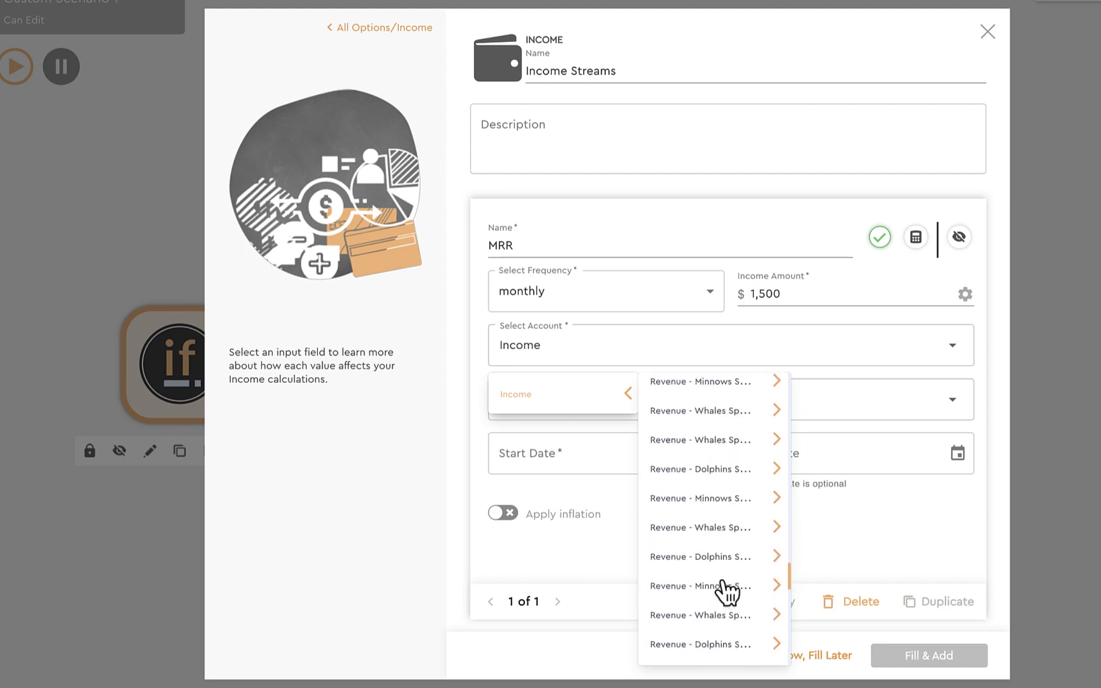
{"action": "scroll", "coordinate": [726, 592], "scroll_direction": "down", "scroll_amount": 5}
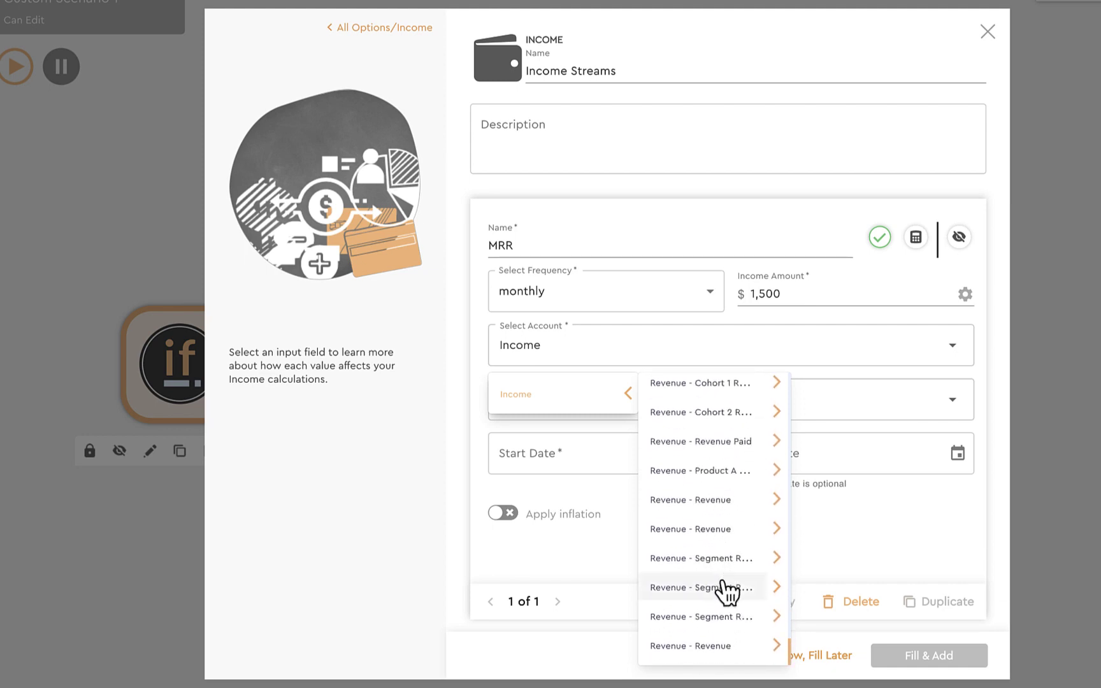
{"action": "left_click", "coordinate": [689, 647]}
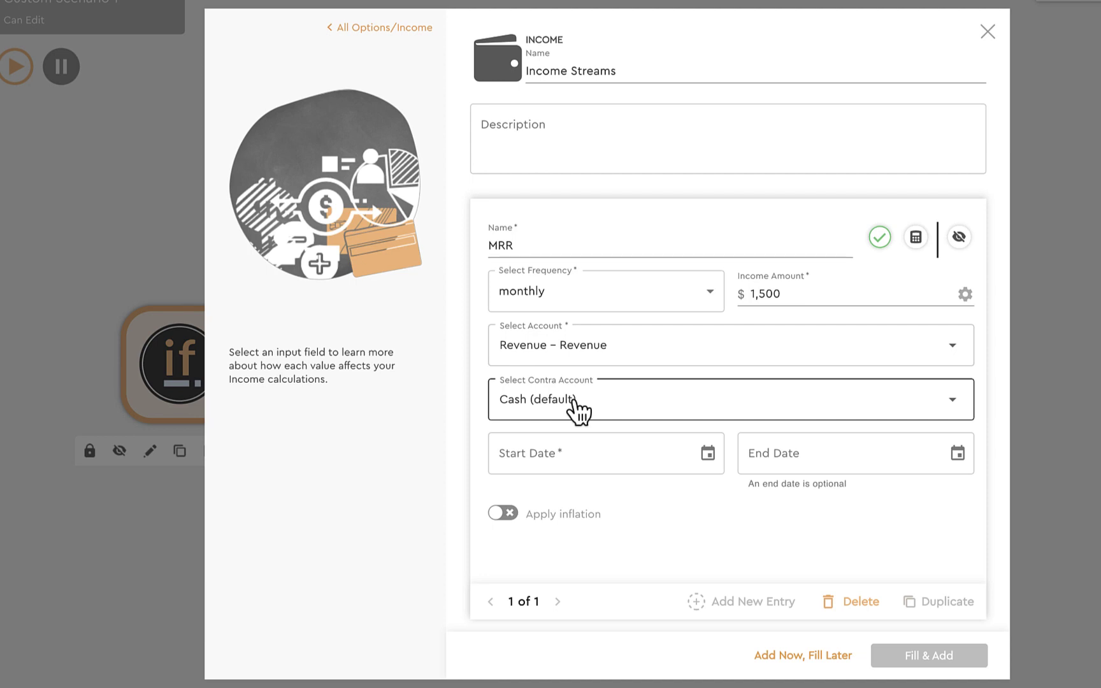
Set the MRR entry's start date to 01/01/2024 and add the Income Streams event to the scenario canvas
{"action": "left_click", "coordinate": [710, 454]}
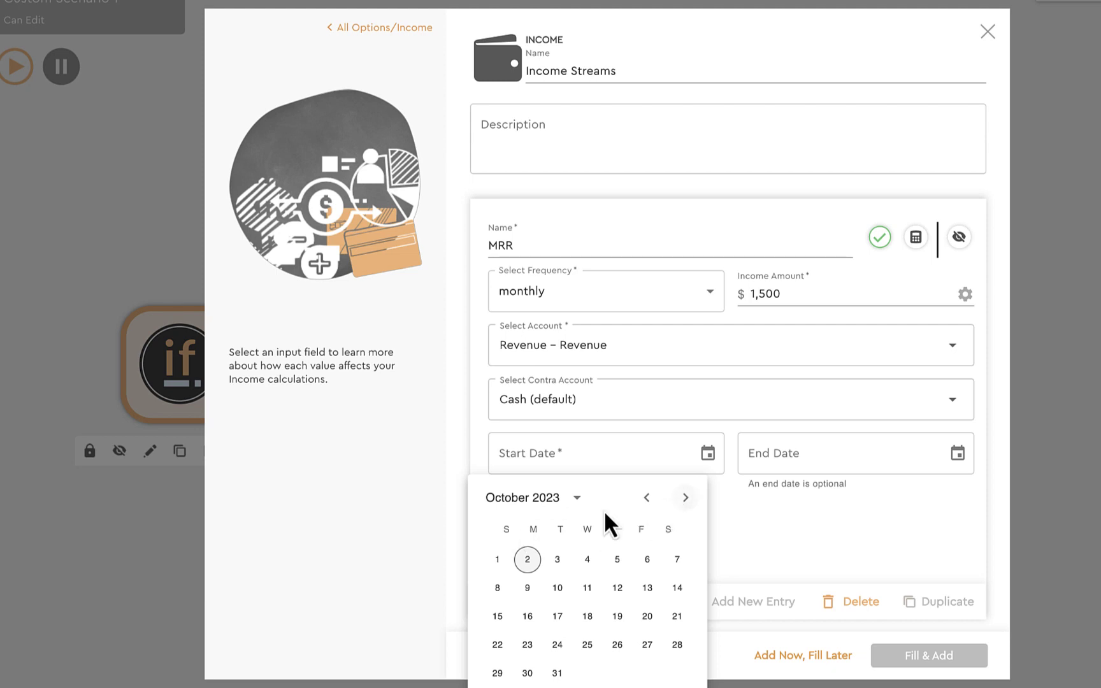
{"action": "left_click", "coordinate": [687, 498]}
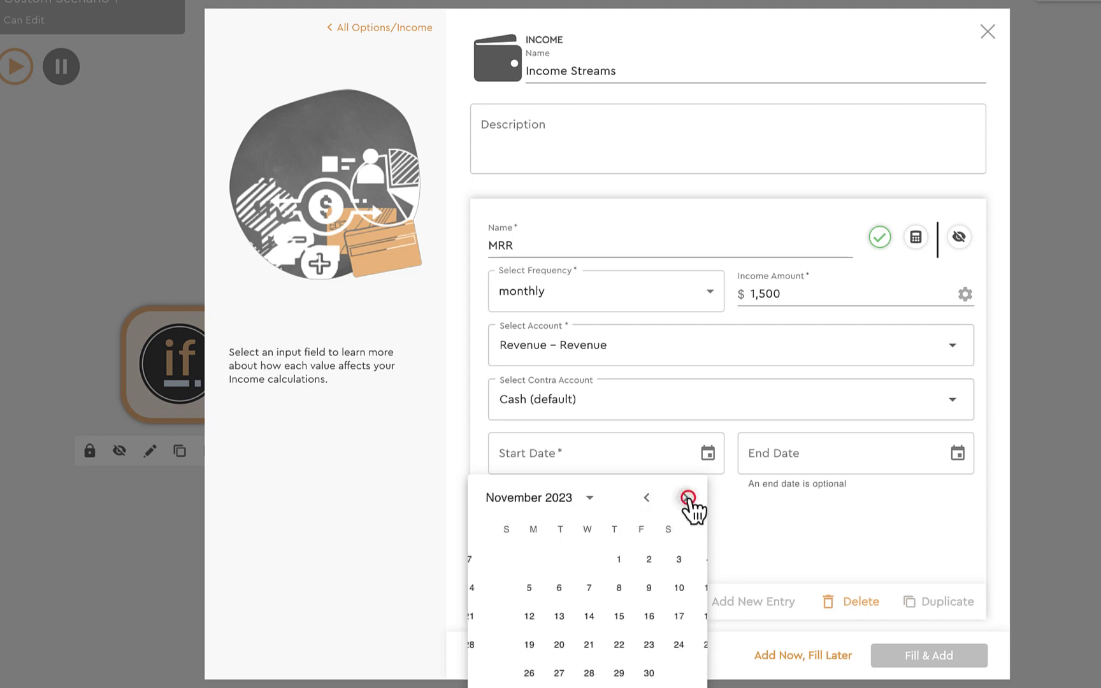
{"action": "left_click", "coordinate": [687, 498]}
{"action": "left_click", "coordinate": [687, 498]}
{"action": "left_click", "coordinate": [527, 556]}
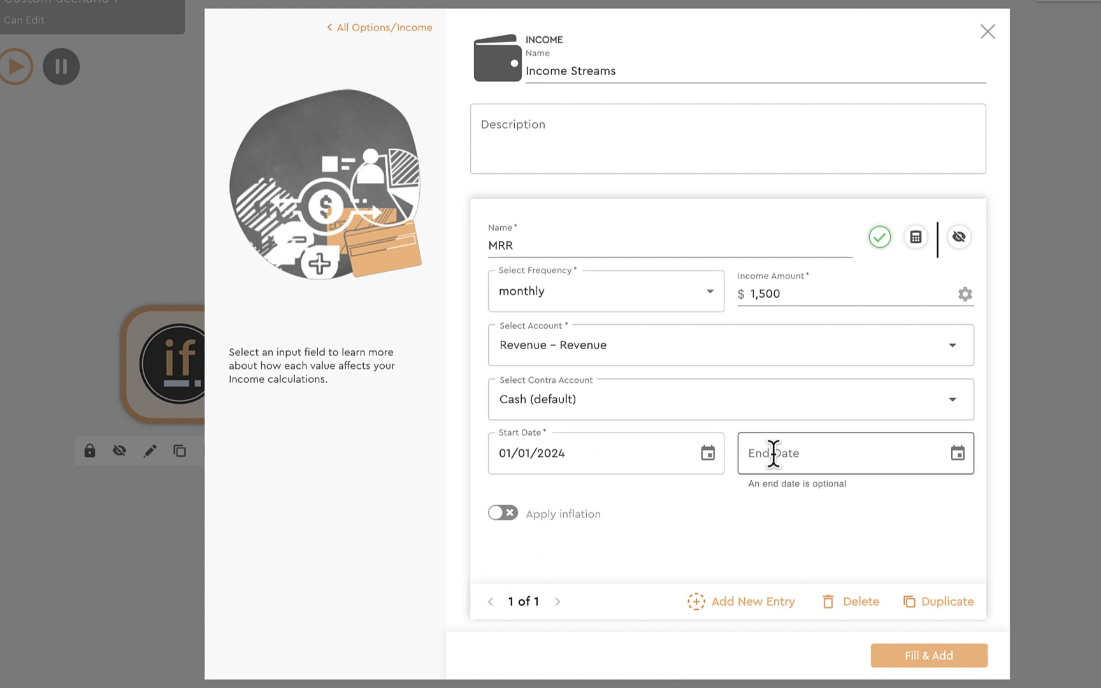
{"action": "left_click", "coordinate": [932, 659]}
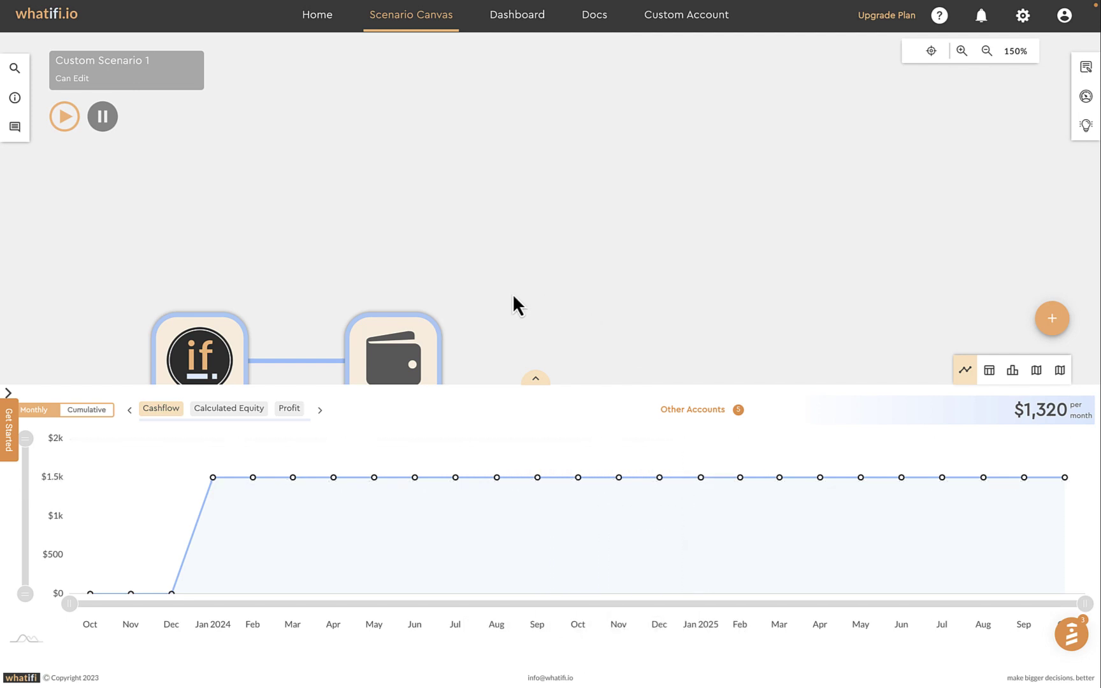
{"action": "left_click_drag", "start_coordinate": [513, 294], "coordinate": [528, 194]}
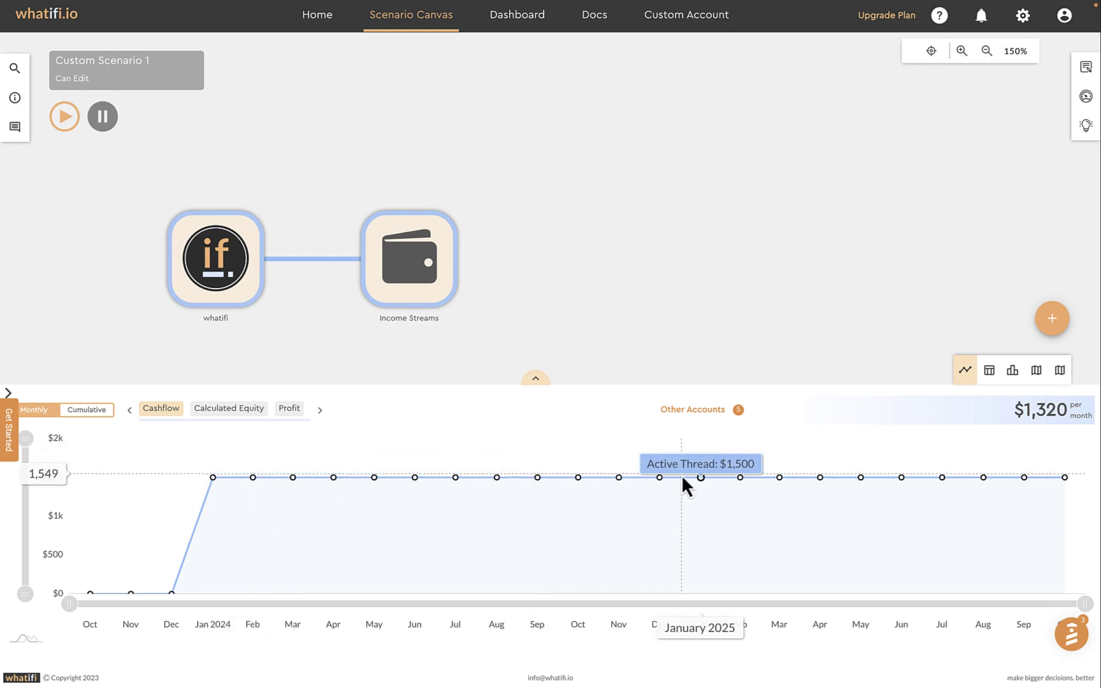
Open the Income Streams event to review its MRR entry and close it without making changes
{"action": "left_click", "coordinate": [418, 271]}
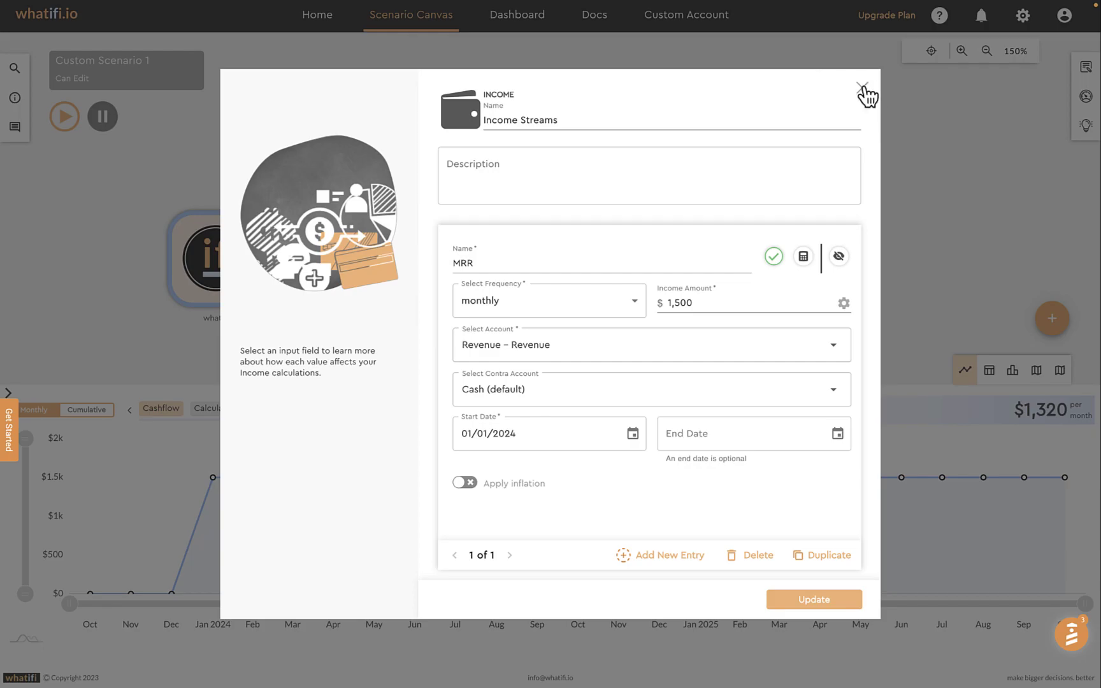
{"action": "left_click", "coordinate": [863, 87]}
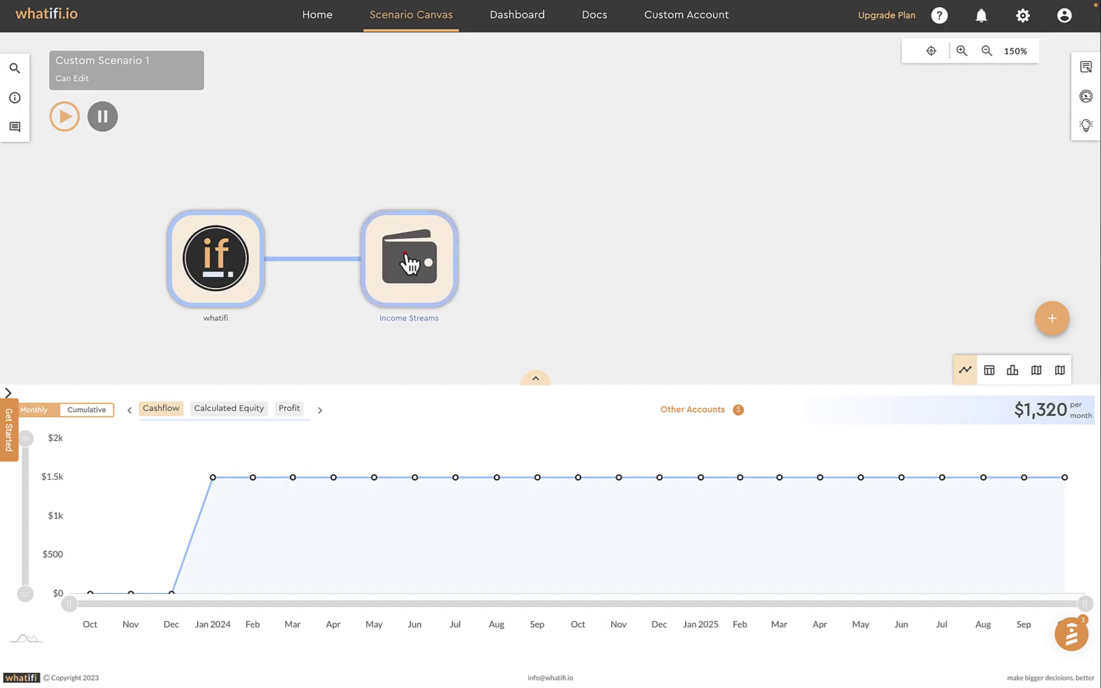
{"action": "left_click", "coordinate": [410, 263]}
{"action": "left_click", "coordinate": [385, 333]}
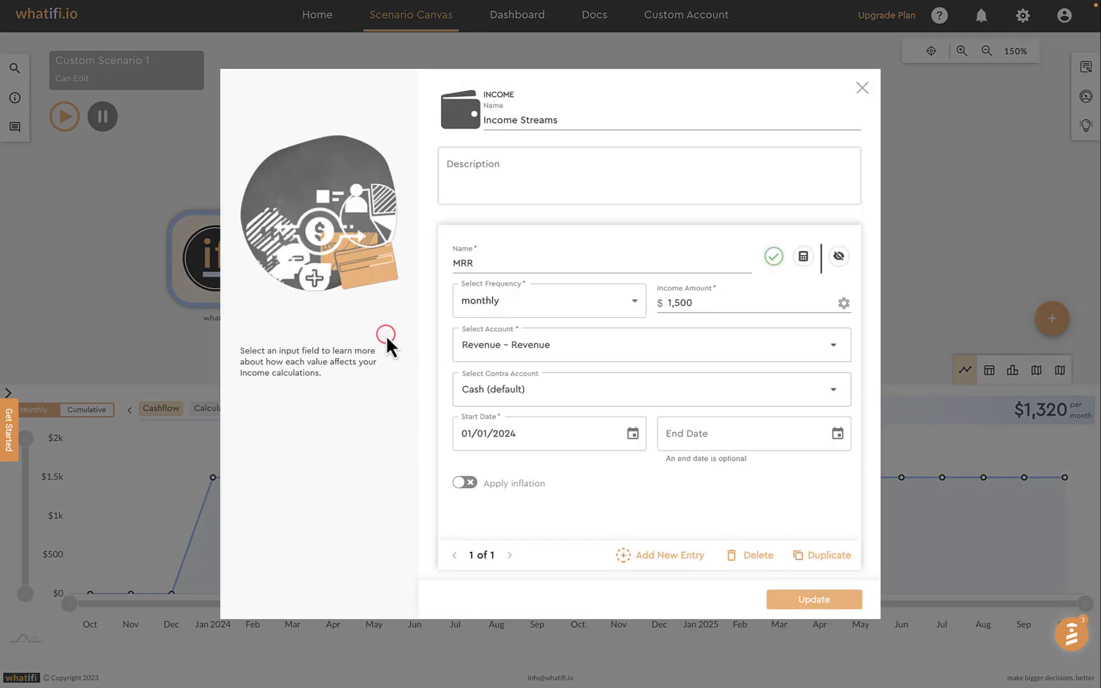
{"action": "left_click", "coordinate": [862, 83]}
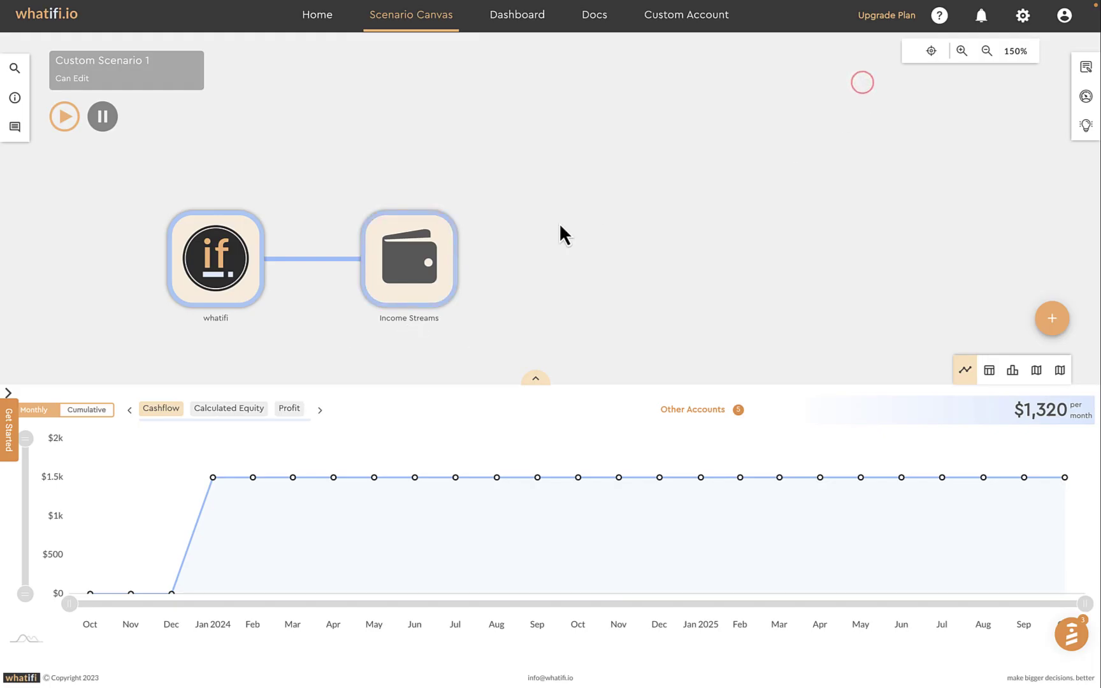
Give the Income Streams event's MRR entry an end date of 08/31/2024 and update the event
{"action": "double_click", "coordinate": [404, 247]}
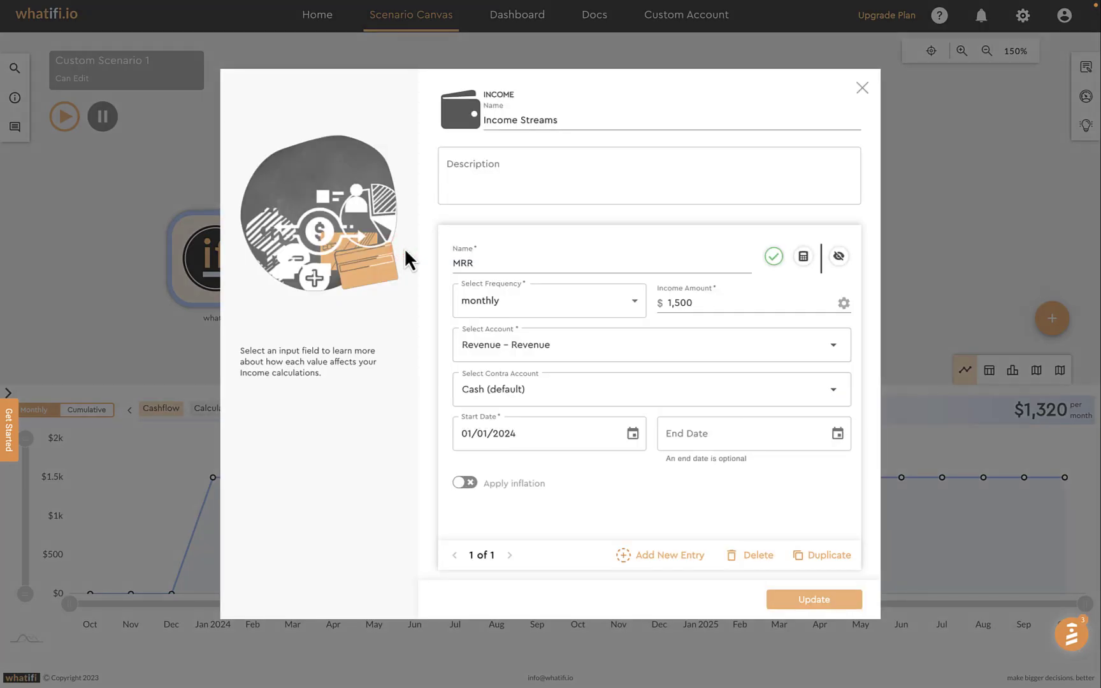
{"action": "left_click", "coordinate": [837, 434]}
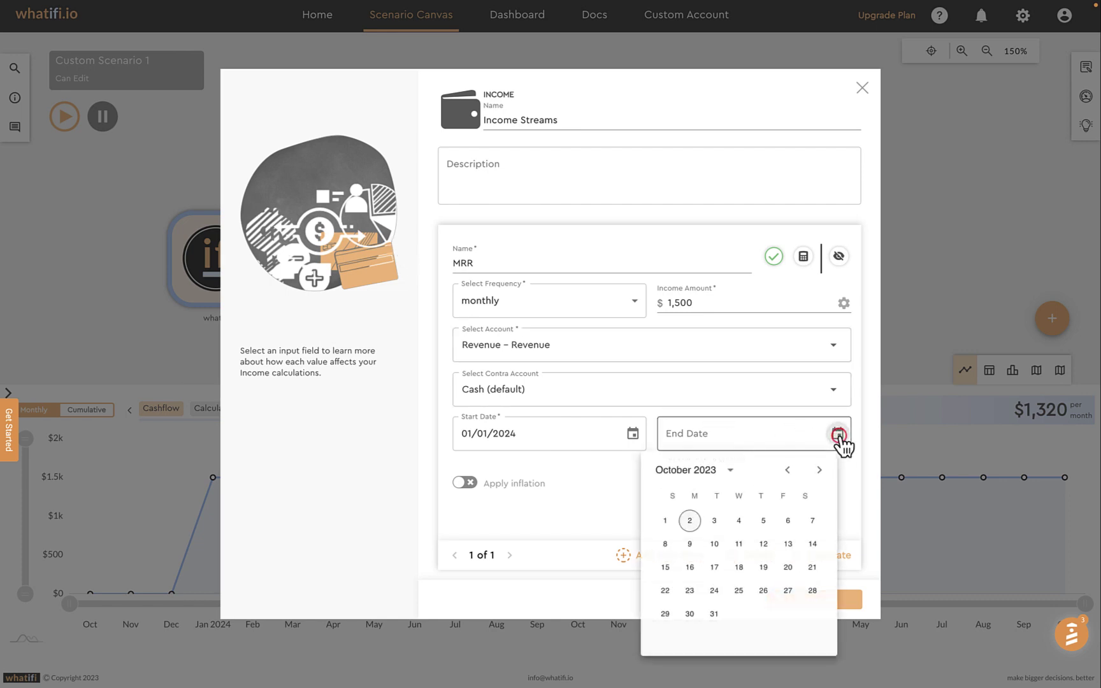
{"action": "left_click", "coordinate": [820, 470]}
{"action": "left_click", "coordinate": [820, 471]}
{"action": "left_click", "coordinate": [820, 470]}
{"action": "left_click", "coordinate": [820, 470]}
{"action": "left_click", "coordinate": [820, 470]}
{"action": "left_click", "coordinate": [820, 470]}
{"action": "left_click", "coordinate": [820, 470]}
{"action": "left_click", "coordinate": [820, 470]}
{"action": "left_click", "coordinate": [820, 470]}
{"action": "left_click", "coordinate": [820, 470]}
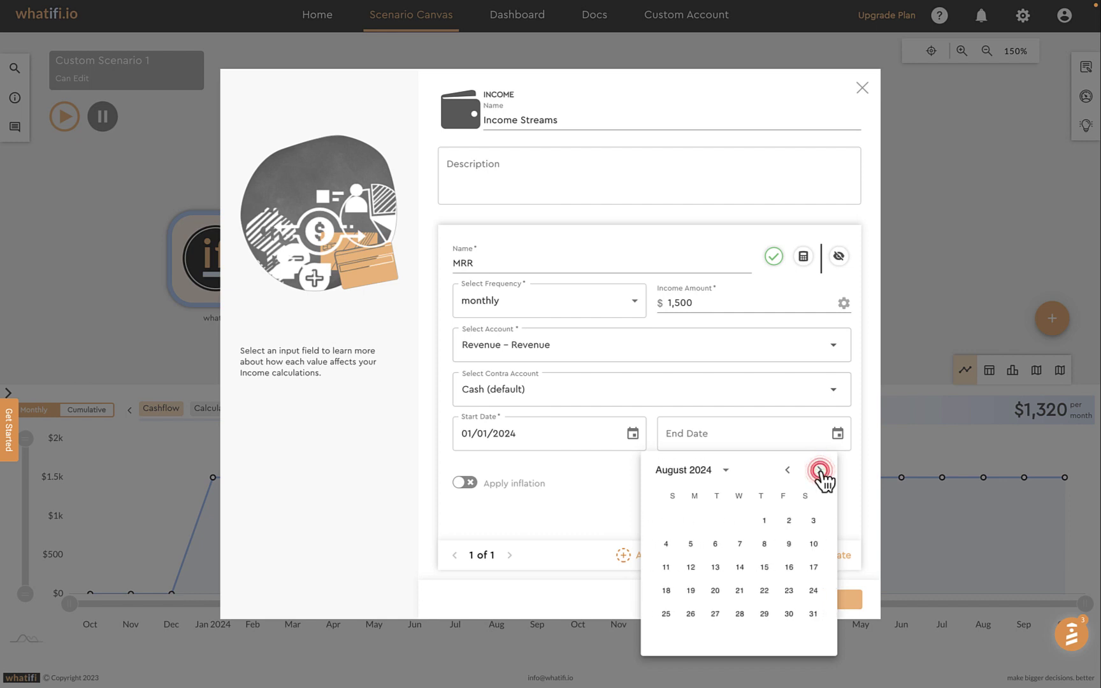
{"action": "left_click", "coordinate": [813, 613]}
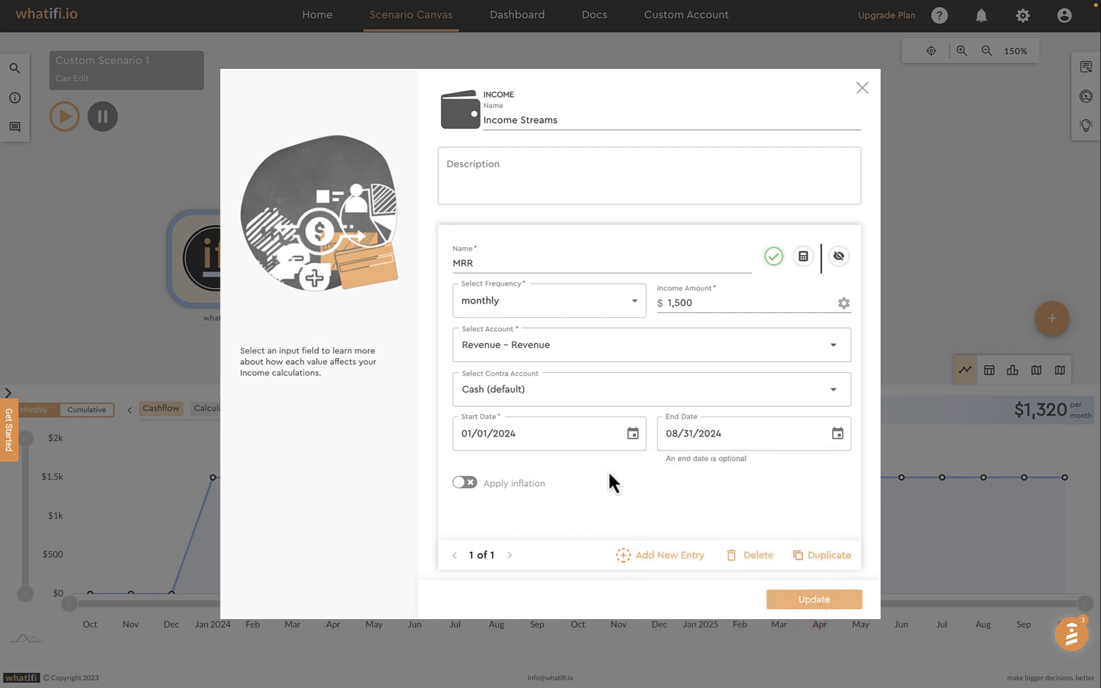
{"action": "left_click", "coordinate": [807, 600]}
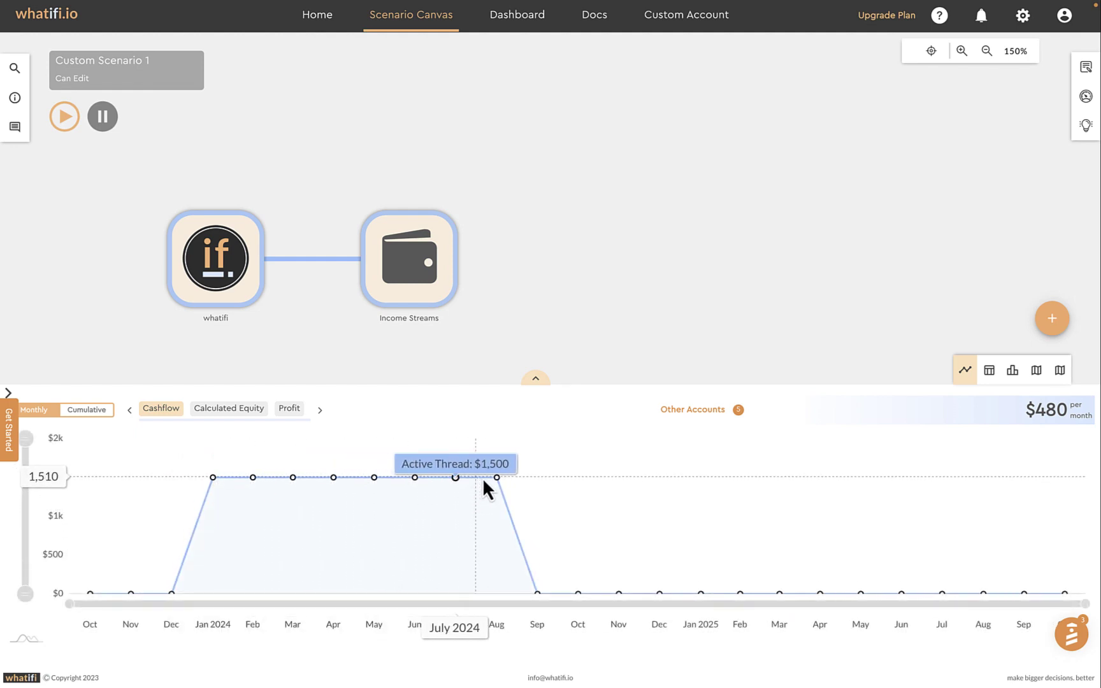
Add a second entry to the Income Streams event named "One Off" with one-time frequency and an income amount of $50,000
{"action": "left_click_drag", "start_coordinate": [491, 287], "coordinate": [544, 228]}
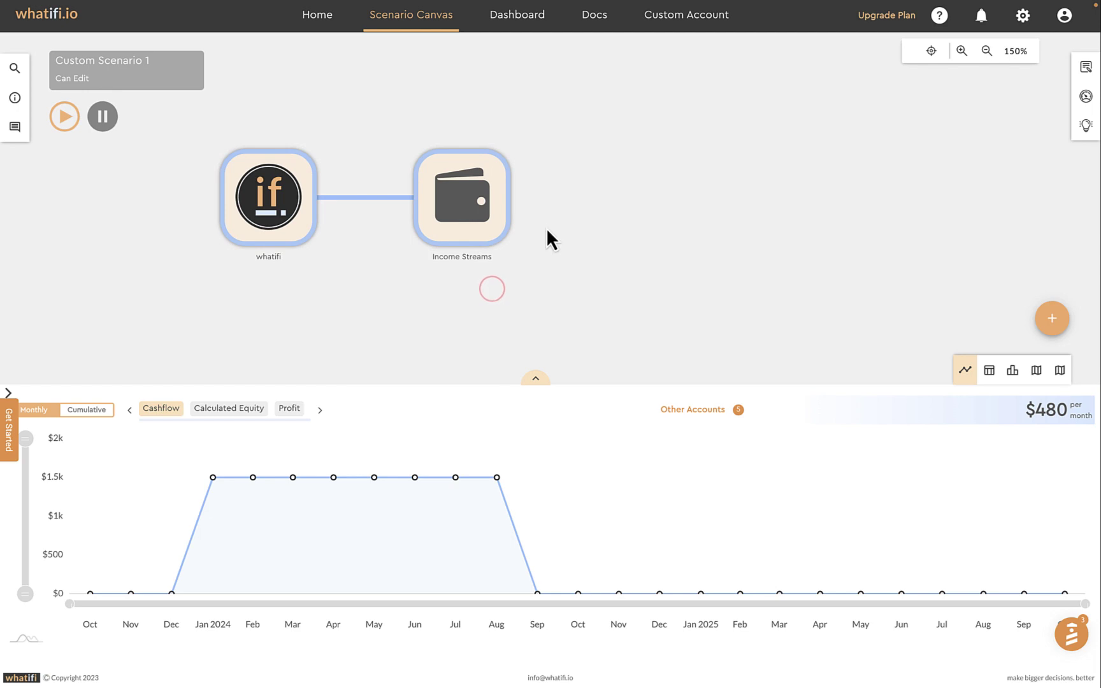
{"action": "left_click", "coordinate": [471, 207]}
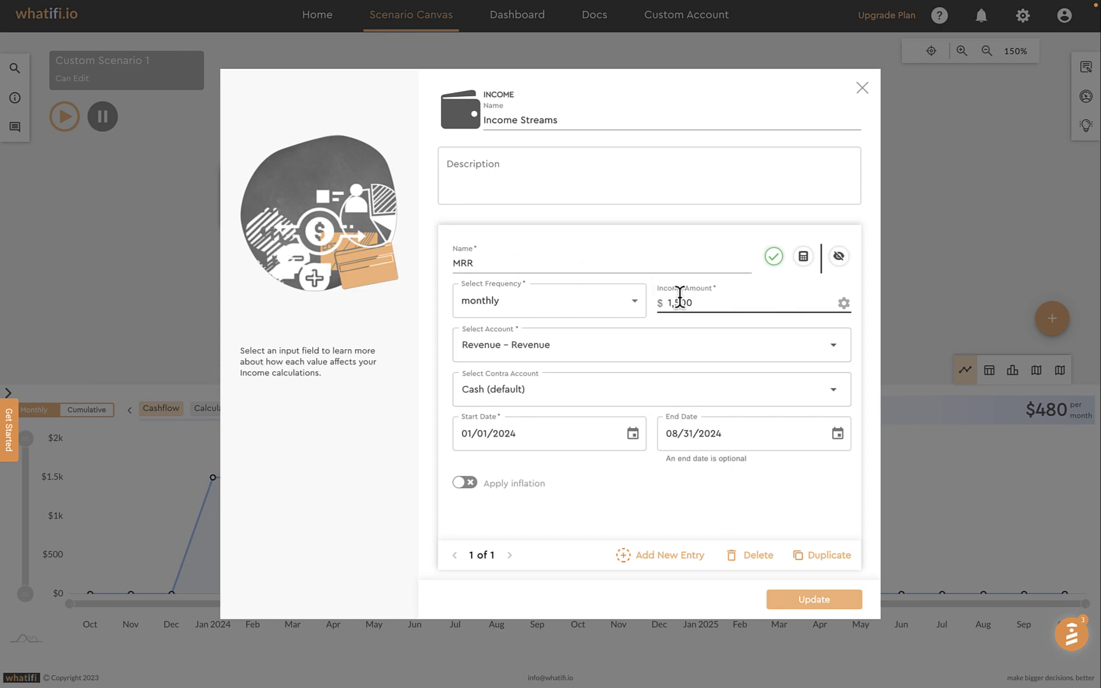
{"action": "left_click", "coordinate": [660, 555]}
{"action": "left_click", "coordinate": [502, 260]}
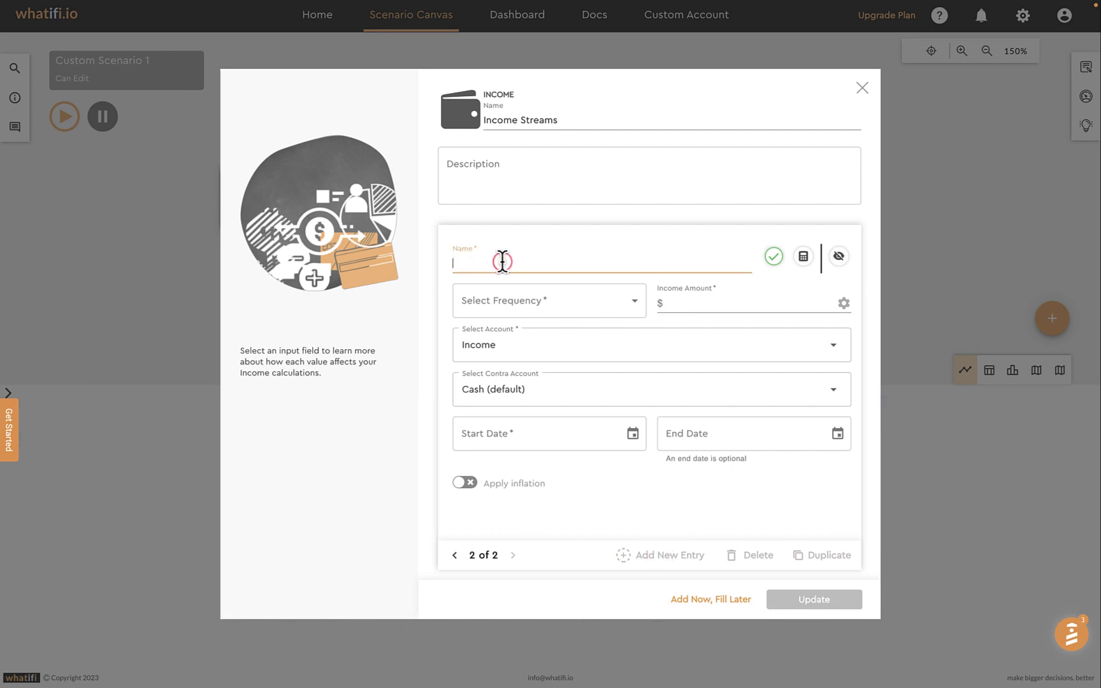
{"action": "type", "text": "One OF"}
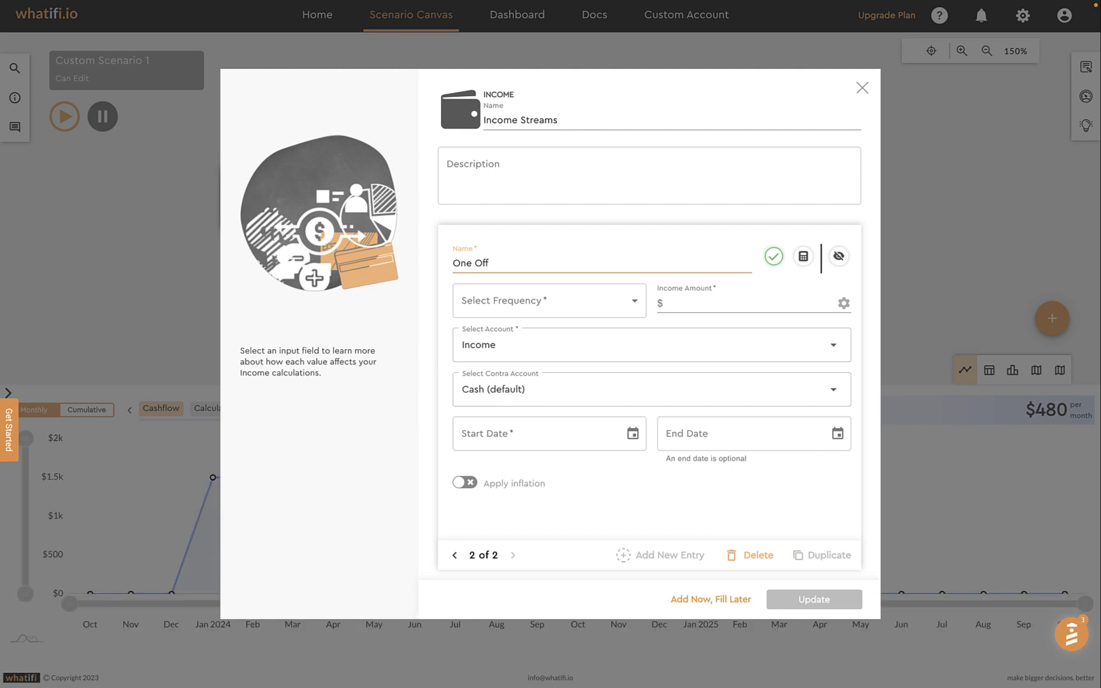
{"action": "left_click", "coordinate": [634, 302]}
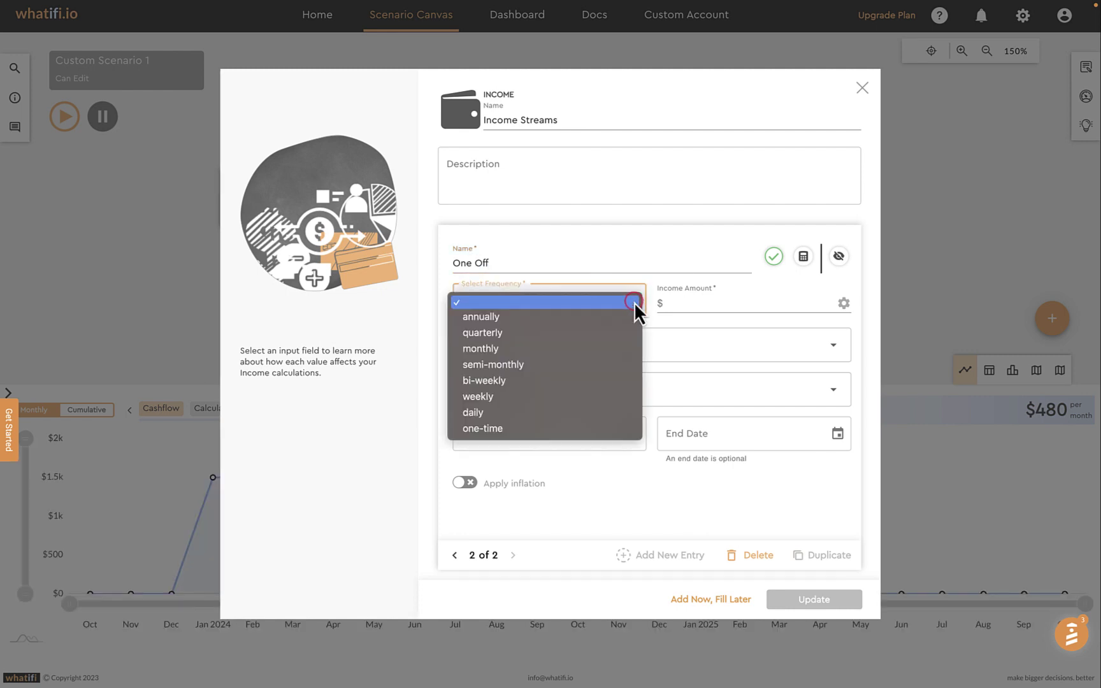
{"action": "left_click", "coordinate": [519, 436]}
{"action": "left_click", "coordinate": [701, 303]}
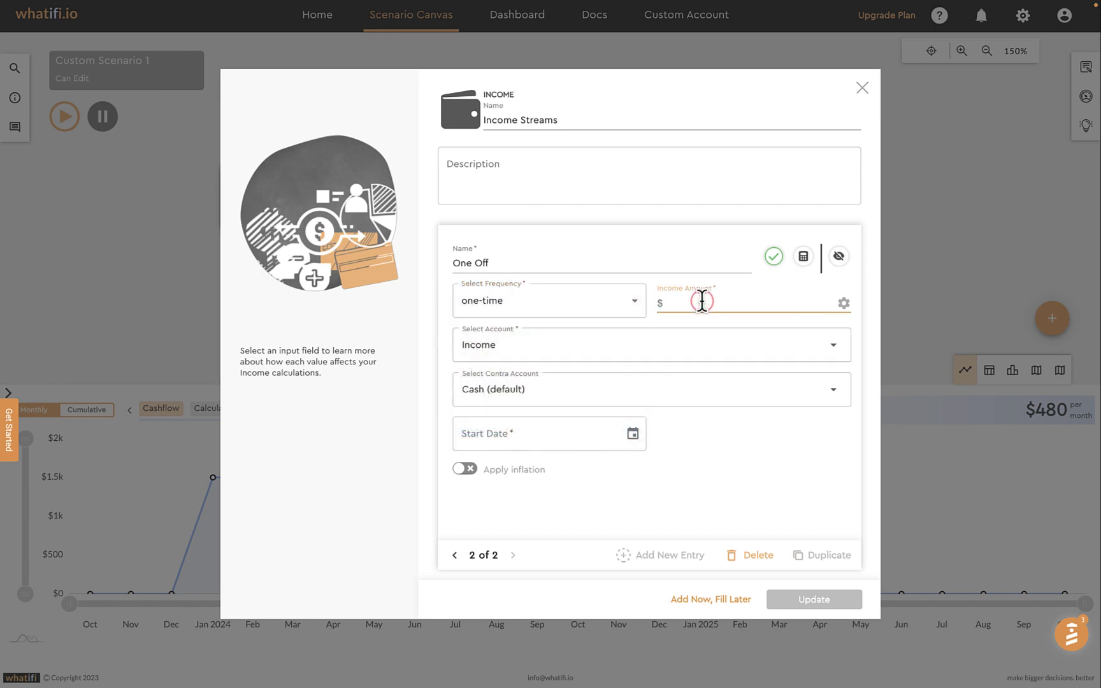
{"action": "type", "text": "50,000"}
Assign the One Off entry to the Toronto Revenue account under Other Income
{"action": "left_click", "coordinate": [834, 348]}
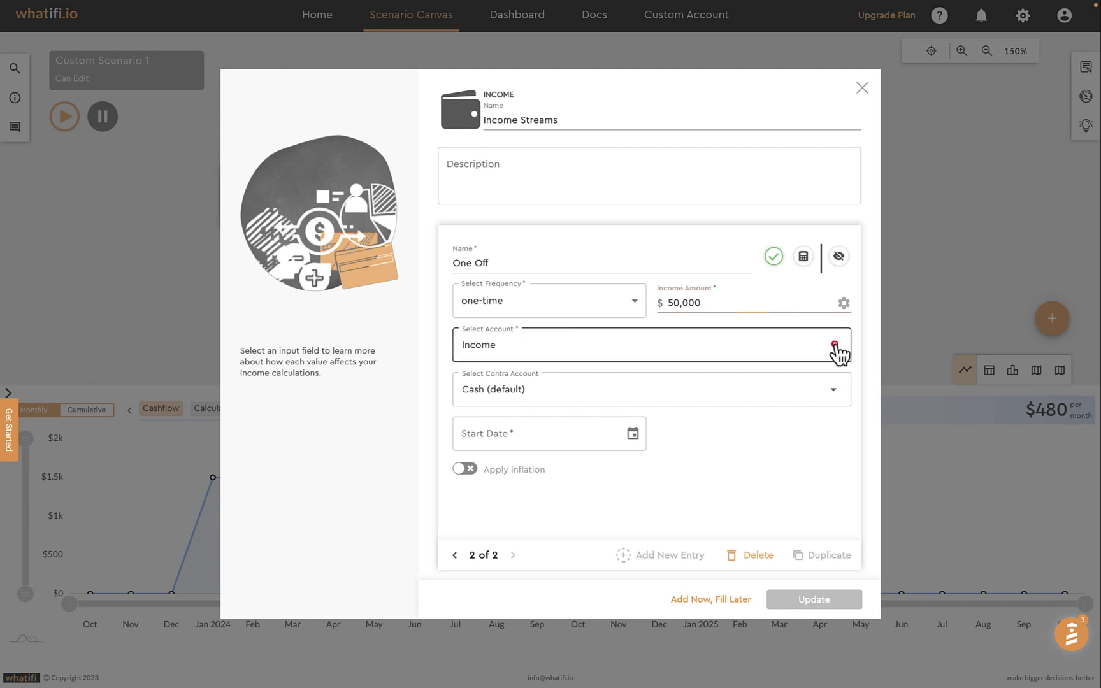
{"action": "left_click", "coordinate": [566, 385]}
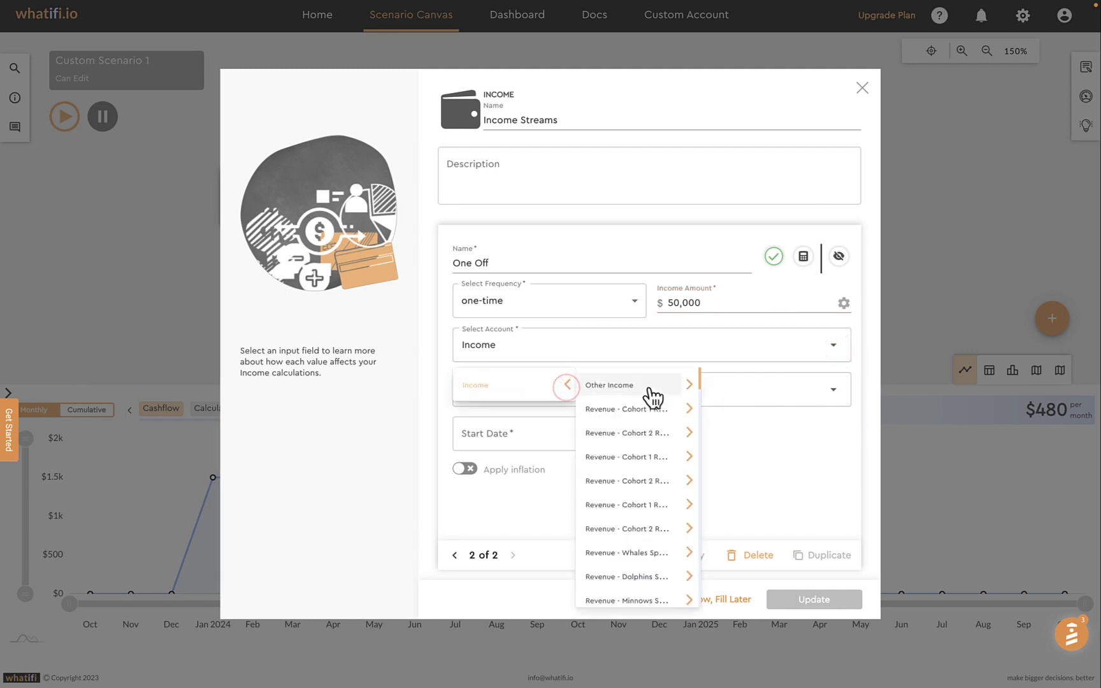
{"action": "left_click", "coordinate": [688, 385]}
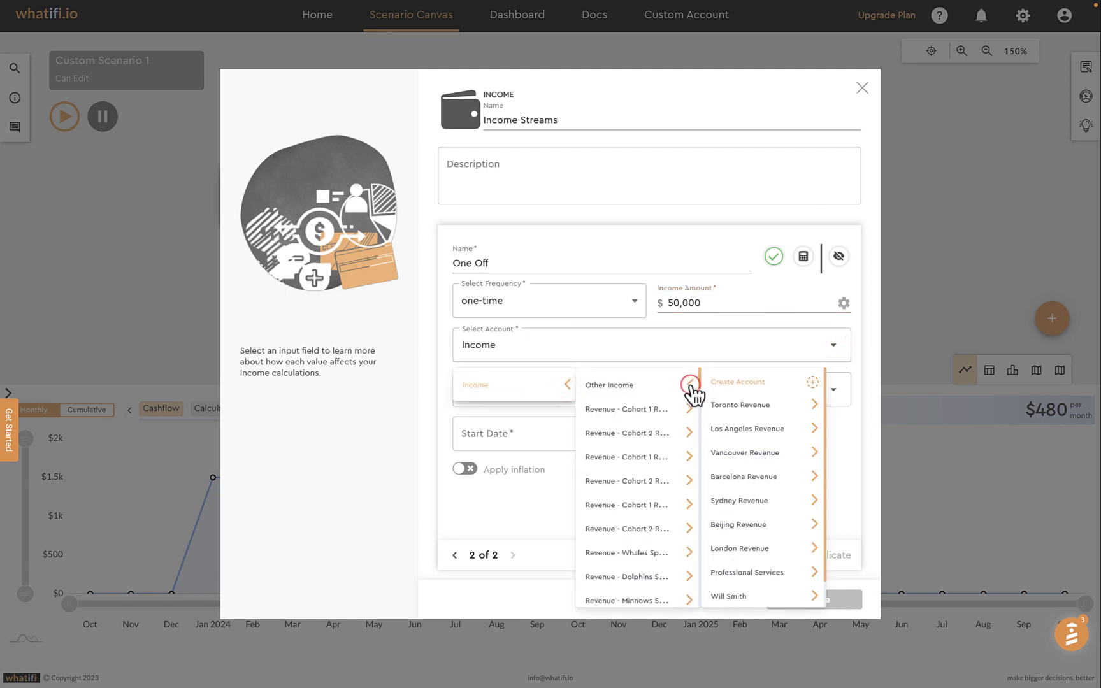
{"action": "left_click", "coordinate": [749, 406]}
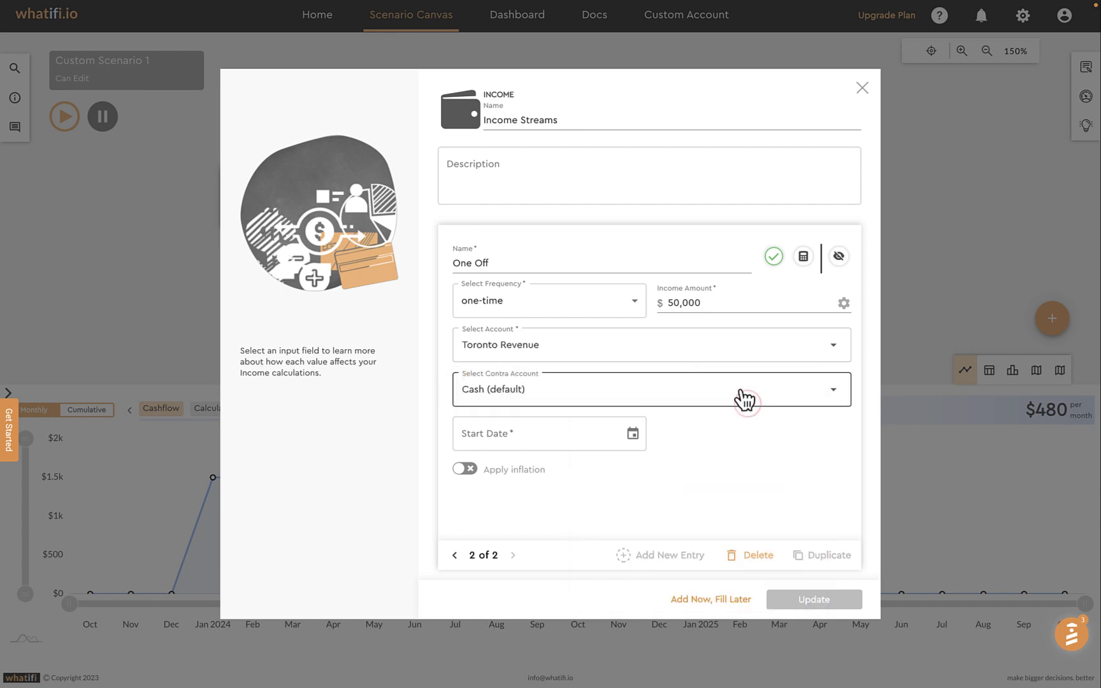
Set the One Off entry's start date to 04/17/2024 and update the Income Streams event
{"action": "left_click", "coordinate": [633, 435]}
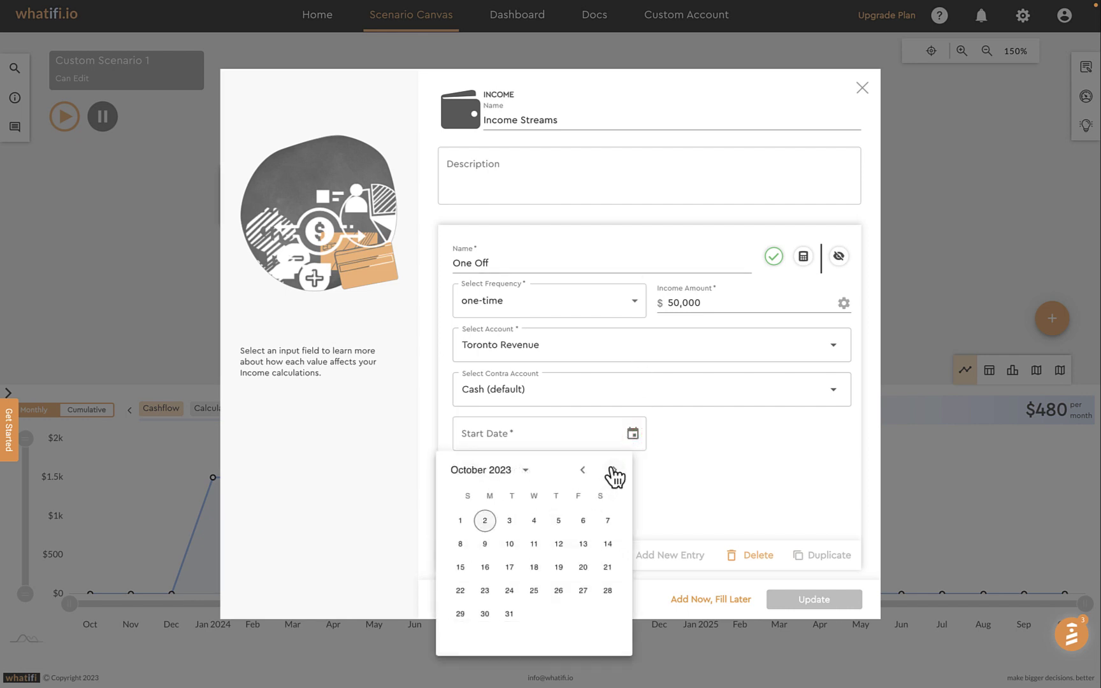
{"action": "left_click", "coordinate": [611, 468]}
{"action": "left_click", "coordinate": [611, 469]}
{"action": "left_click", "coordinate": [612, 468]}
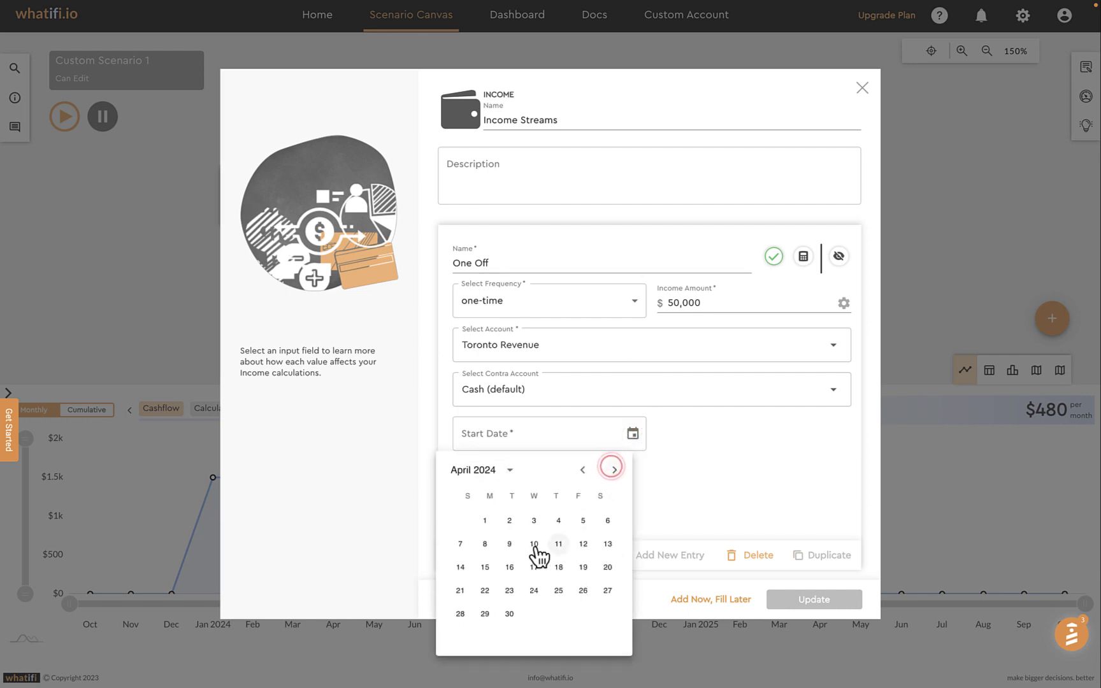
{"action": "left_click", "coordinate": [535, 567]}
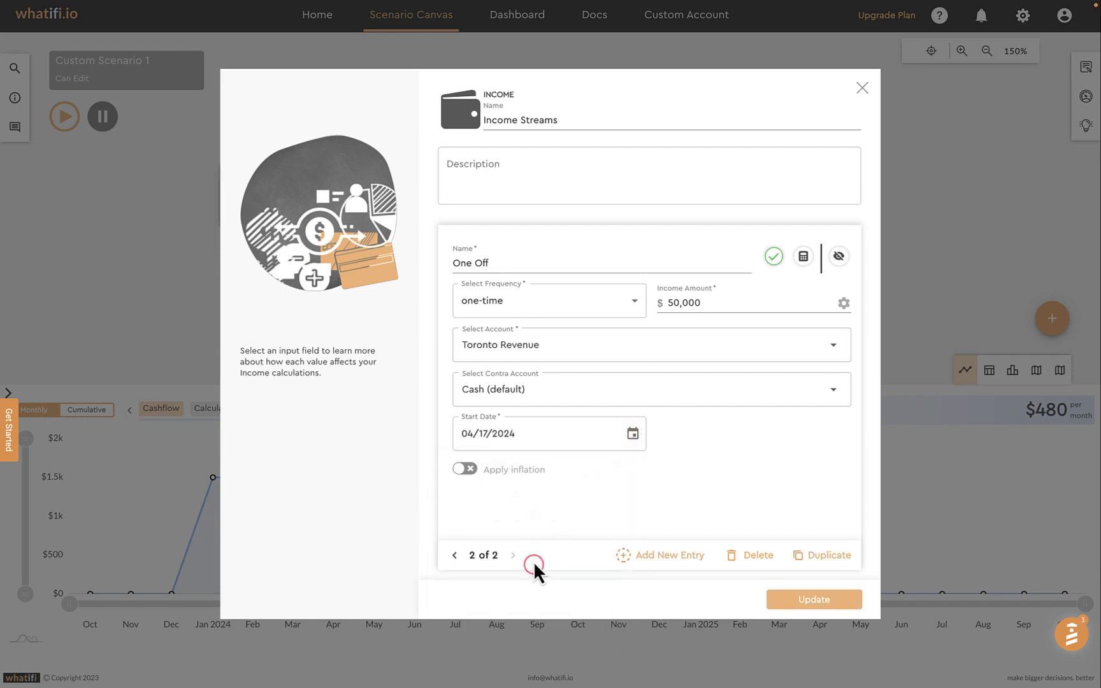
{"action": "left_click", "coordinate": [814, 602]}
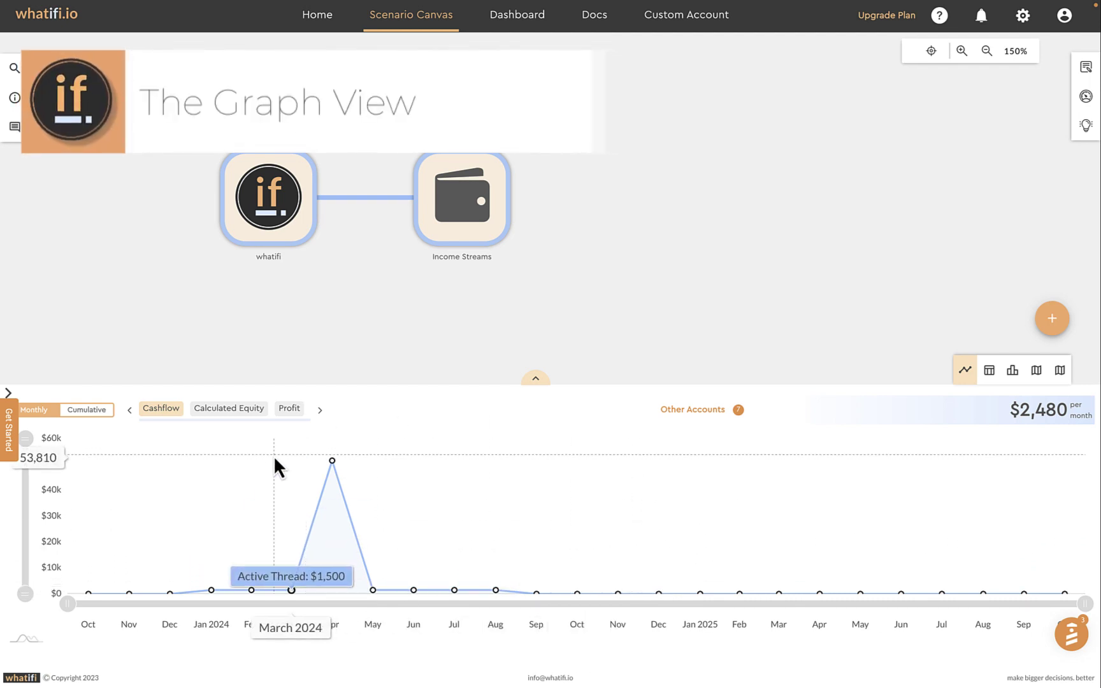
Enlarge the cashflow graph view so it covers more of the scenario canvas
{"action": "left_click", "coordinate": [536, 380]}
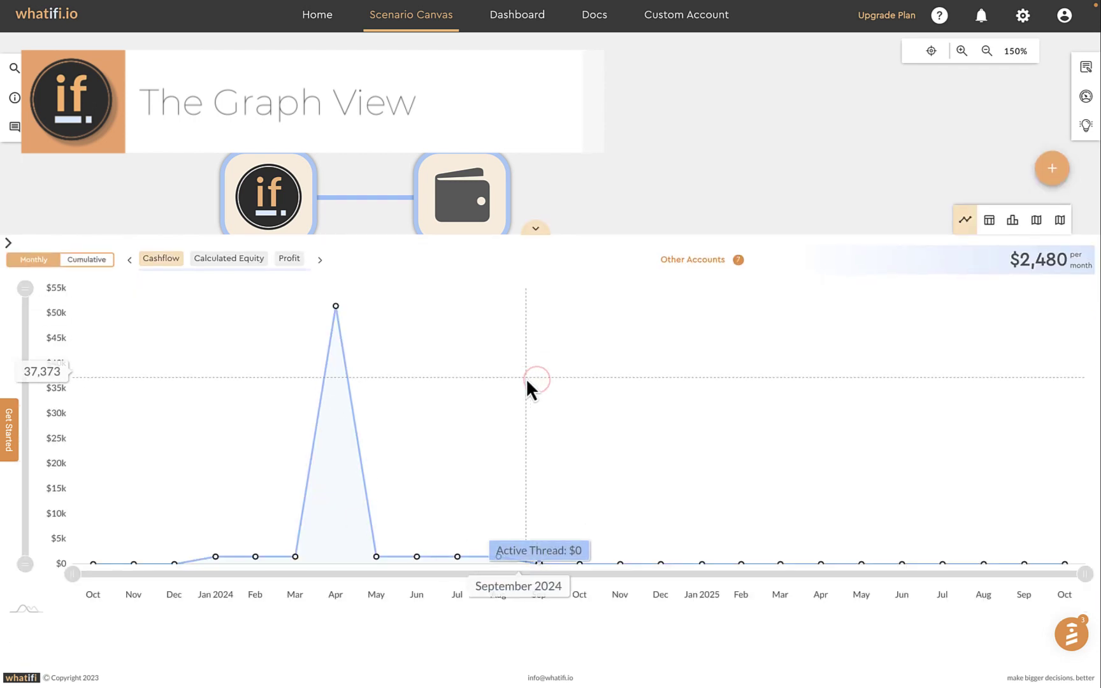
Switch the graph to cumulative figures and view the Calculated Equity and Profit curves
{"action": "left_click_drag", "start_coordinate": [622, 187], "coordinate": [696, 130]}
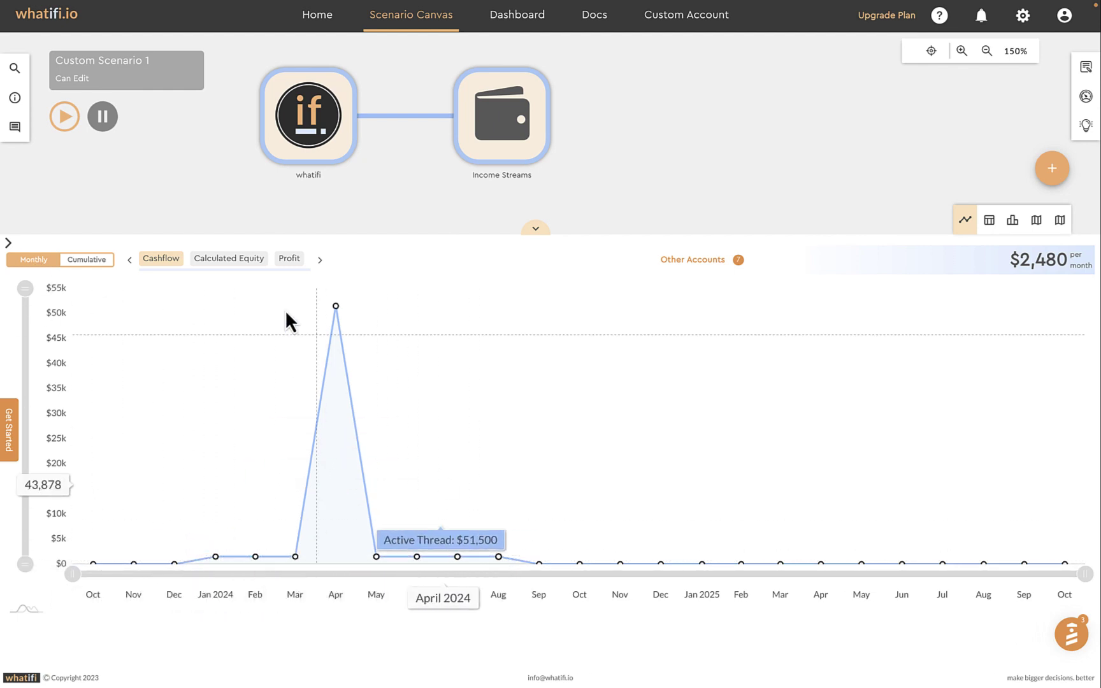
{"action": "left_click", "coordinate": [87, 260]}
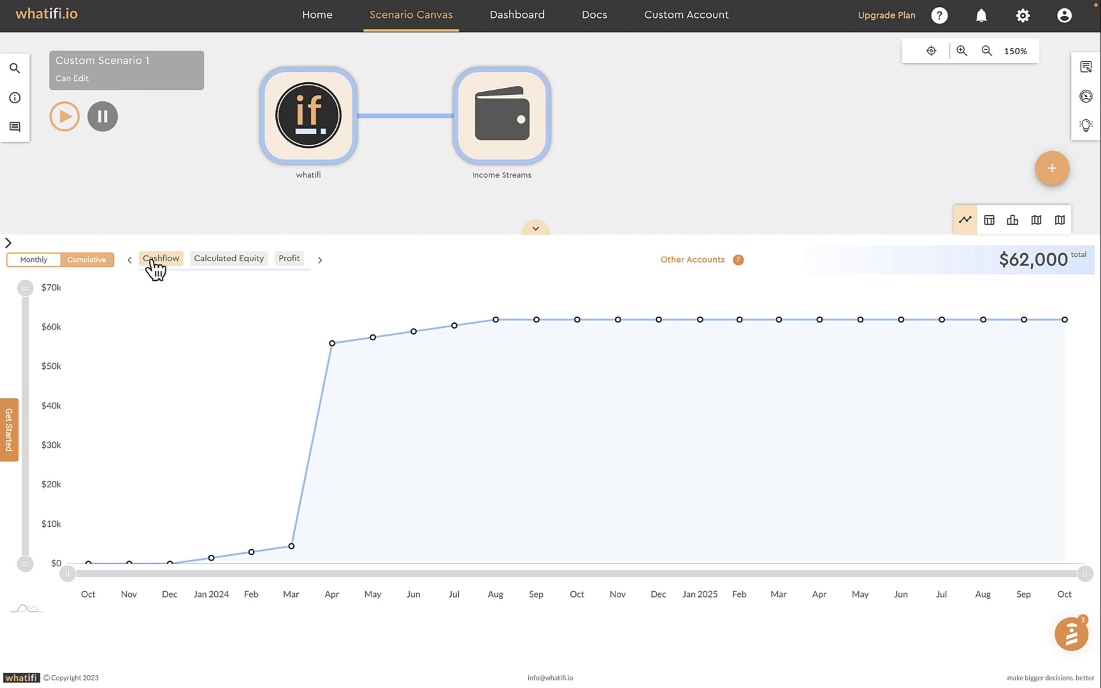
{"action": "left_click", "coordinate": [201, 257]}
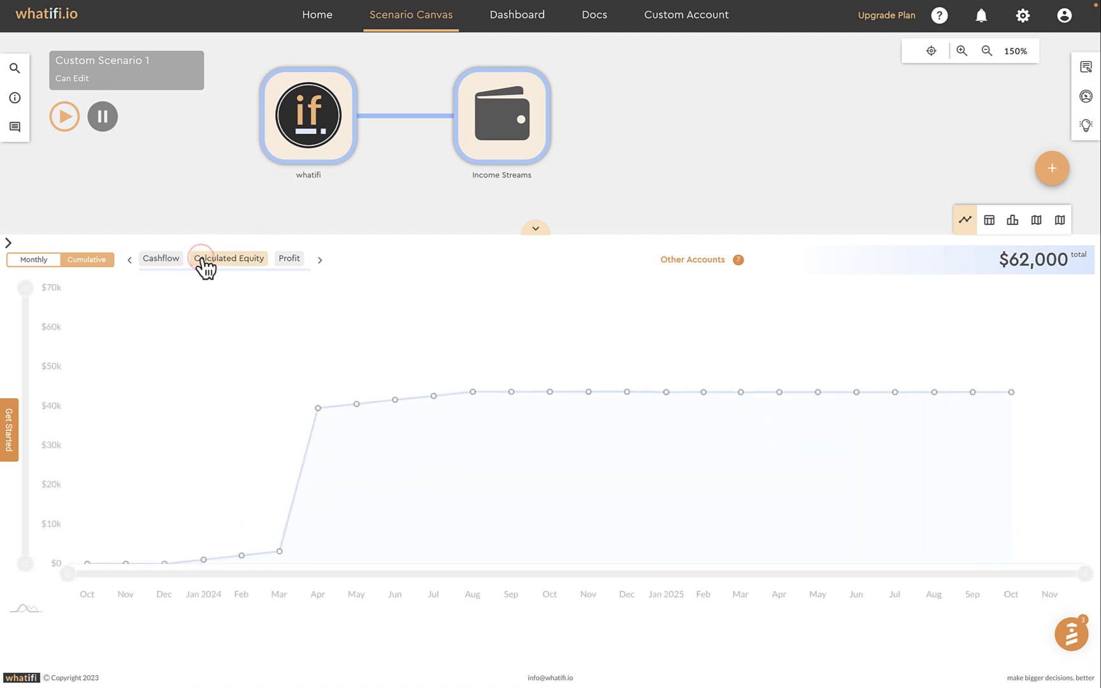
{"action": "left_click", "coordinate": [282, 258]}
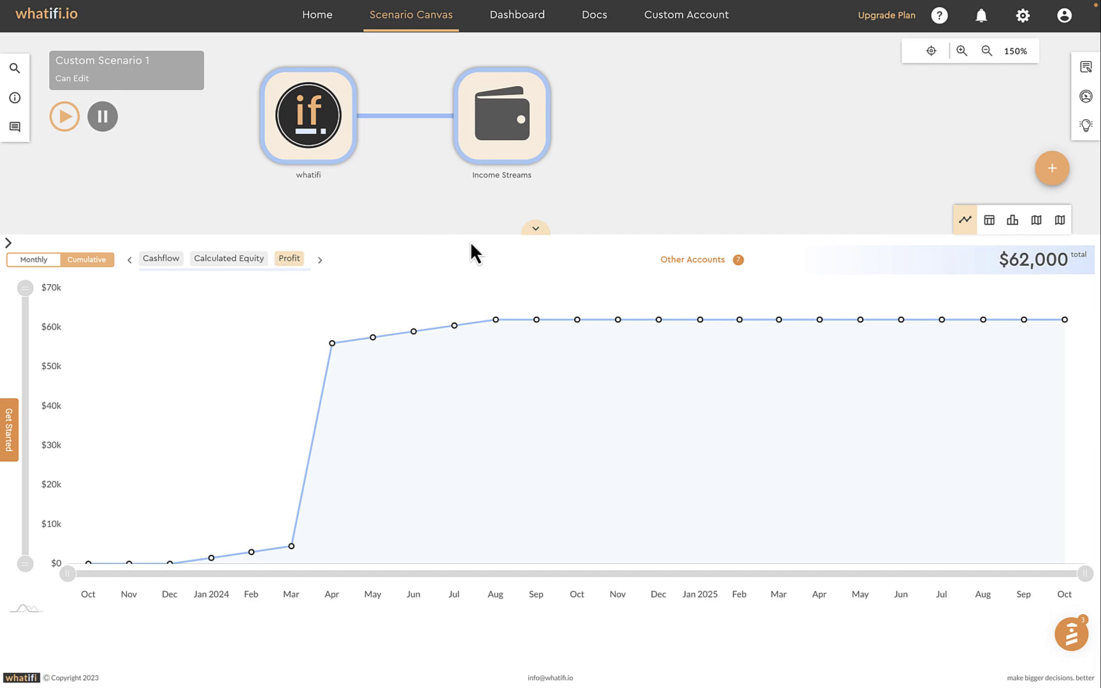
Add the Income ledger account to the graph's account list and display its graph
{"action": "left_click", "coordinate": [694, 260]}
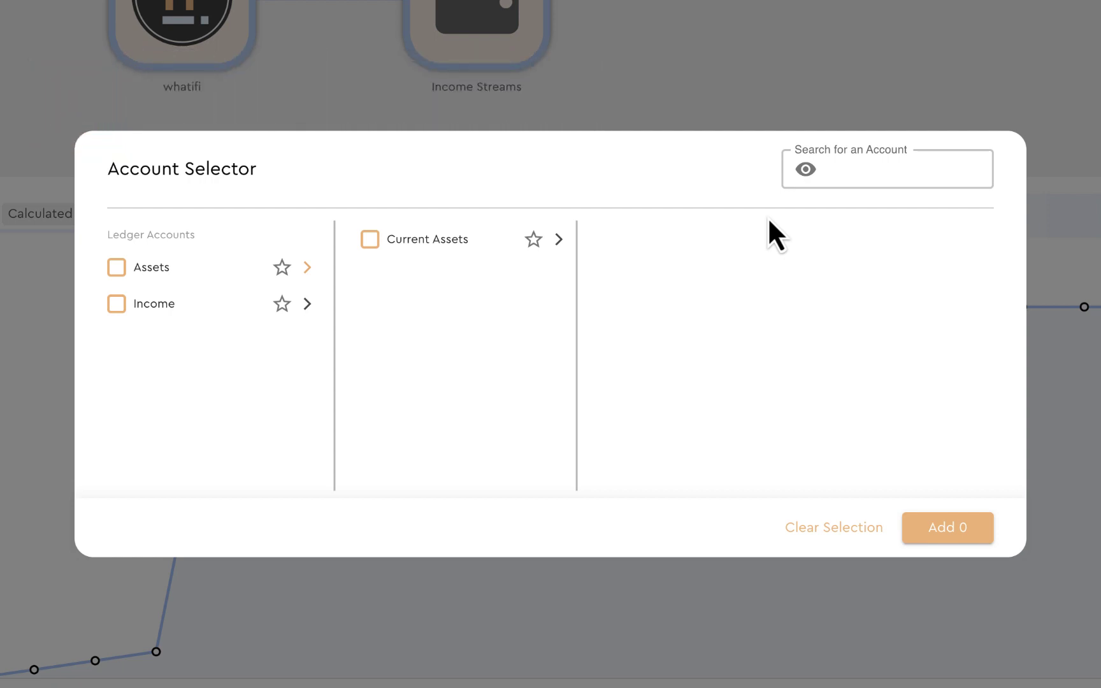
{"action": "left_click", "coordinate": [117, 304]}
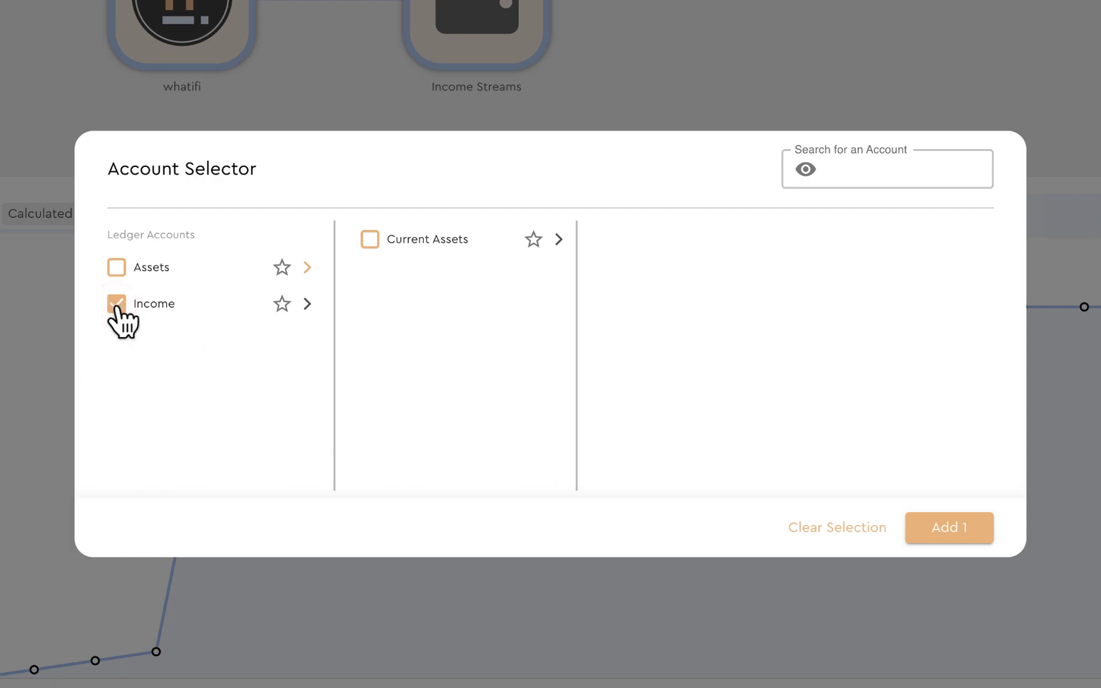
{"action": "left_click", "coordinate": [952, 526]}
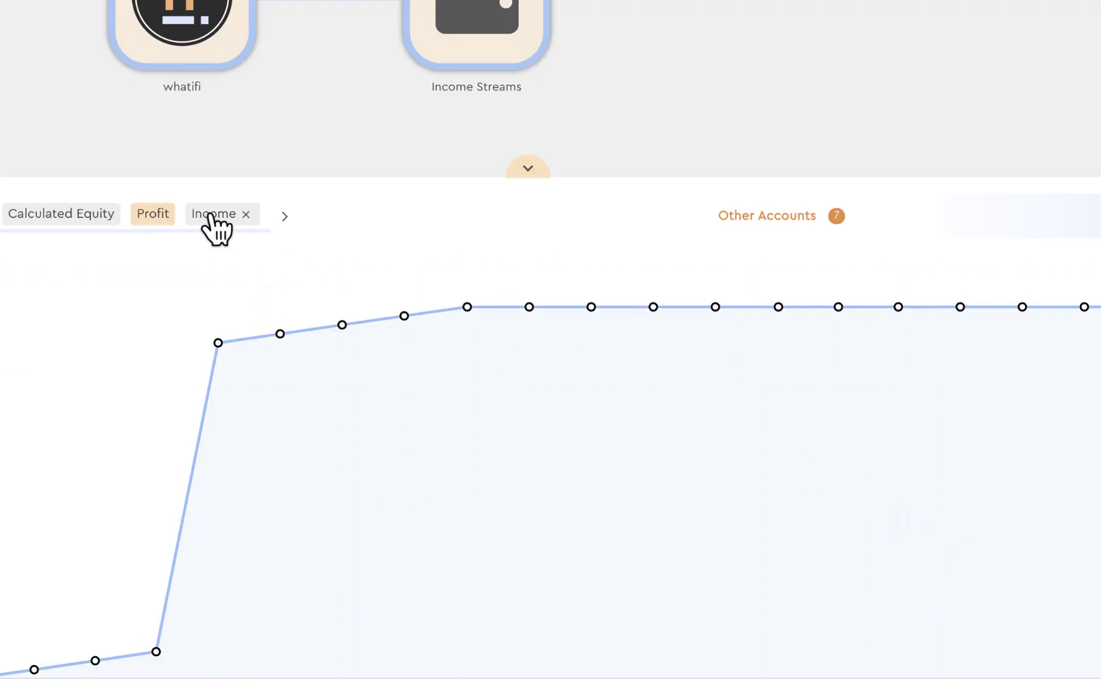
{"action": "left_click", "coordinate": [210, 214]}
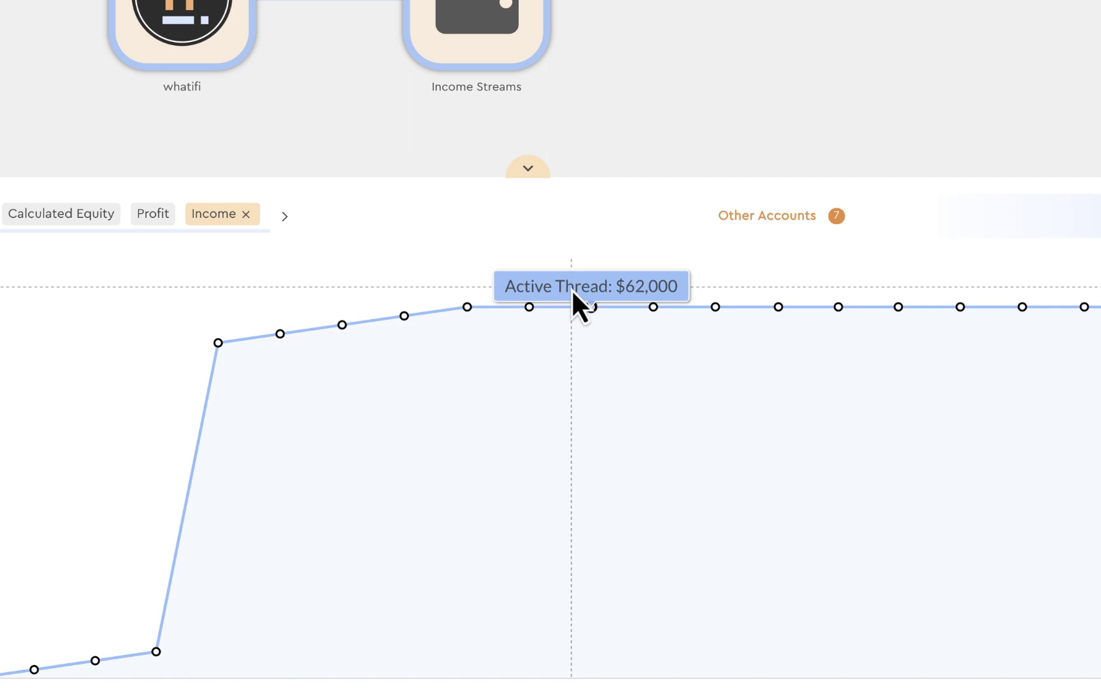
Add the Toronto Revenue account under Other Income and the Revenue – Revenue account to the graph's account list
{"action": "left_click", "coordinate": [765, 218]}
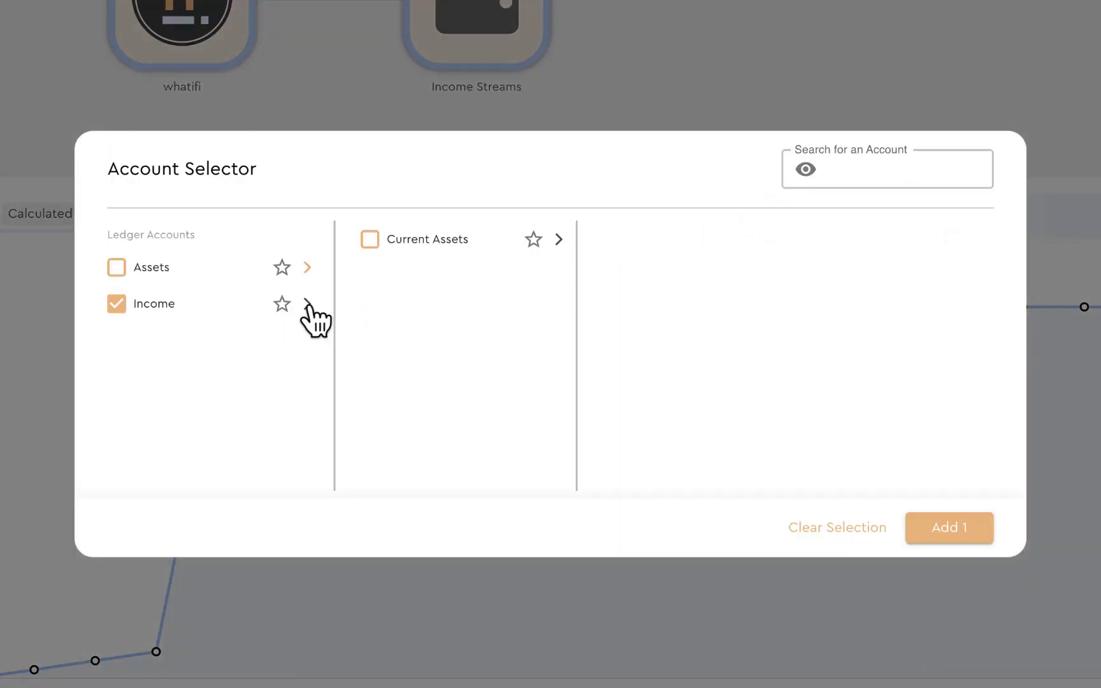
{"action": "left_click", "coordinate": [308, 304]}
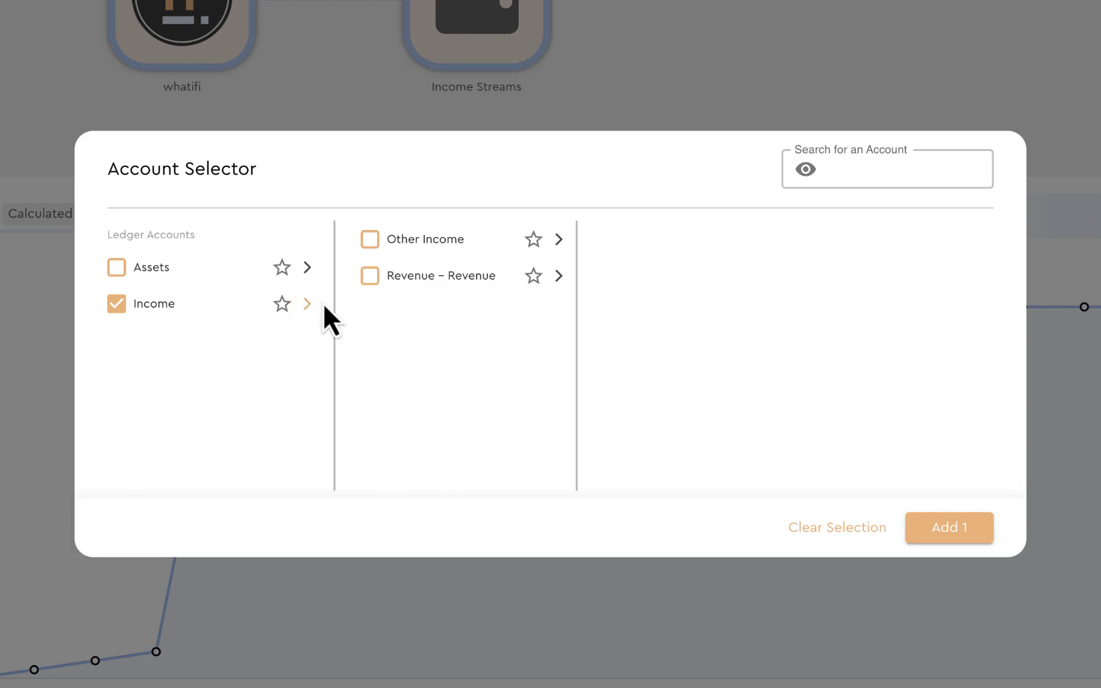
{"action": "left_click", "coordinate": [559, 240]}
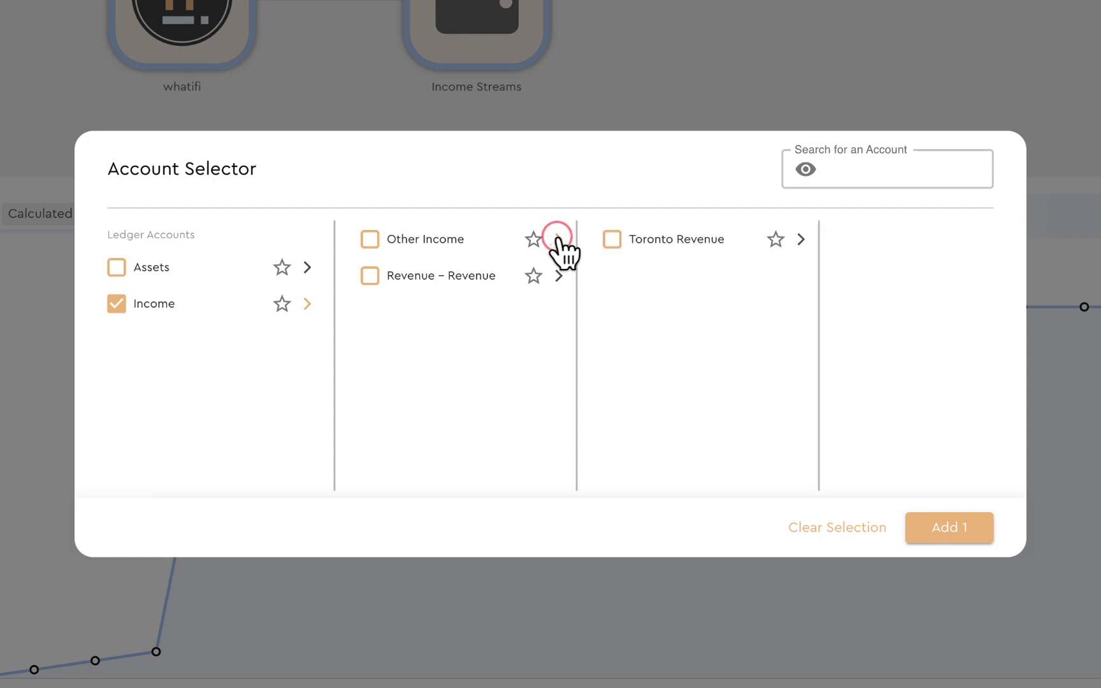
{"action": "left_click", "coordinate": [612, 239]}
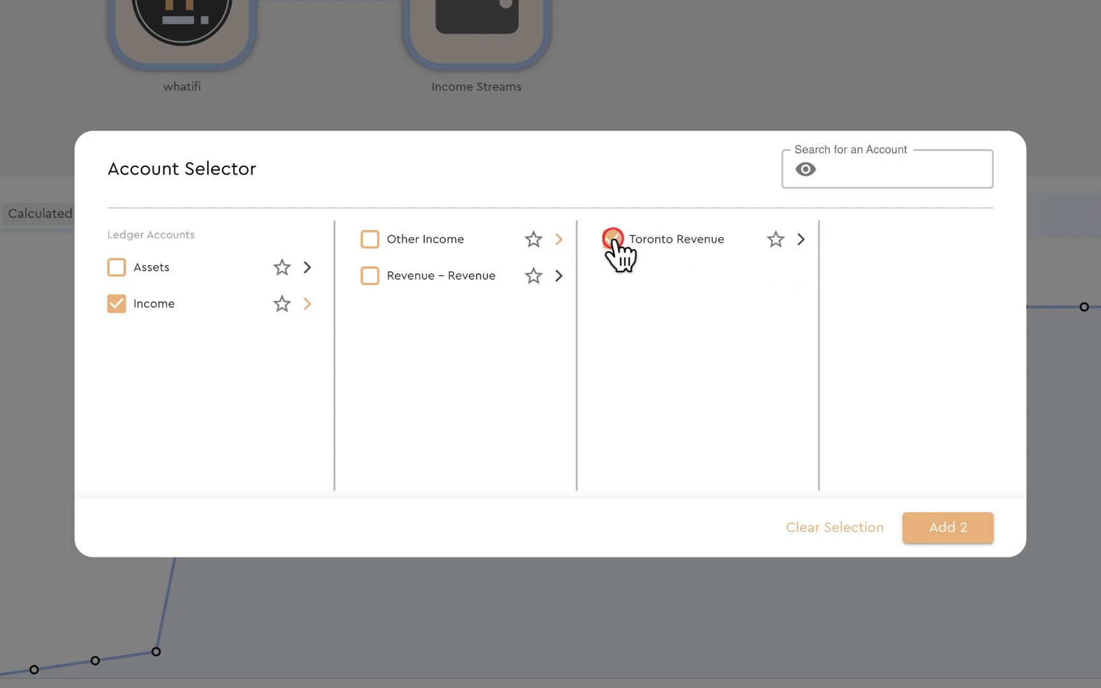
{"action": "left_click", "coordinate": [558, 275]}
{"action": "left_click", "coordinate": [370, 277]}
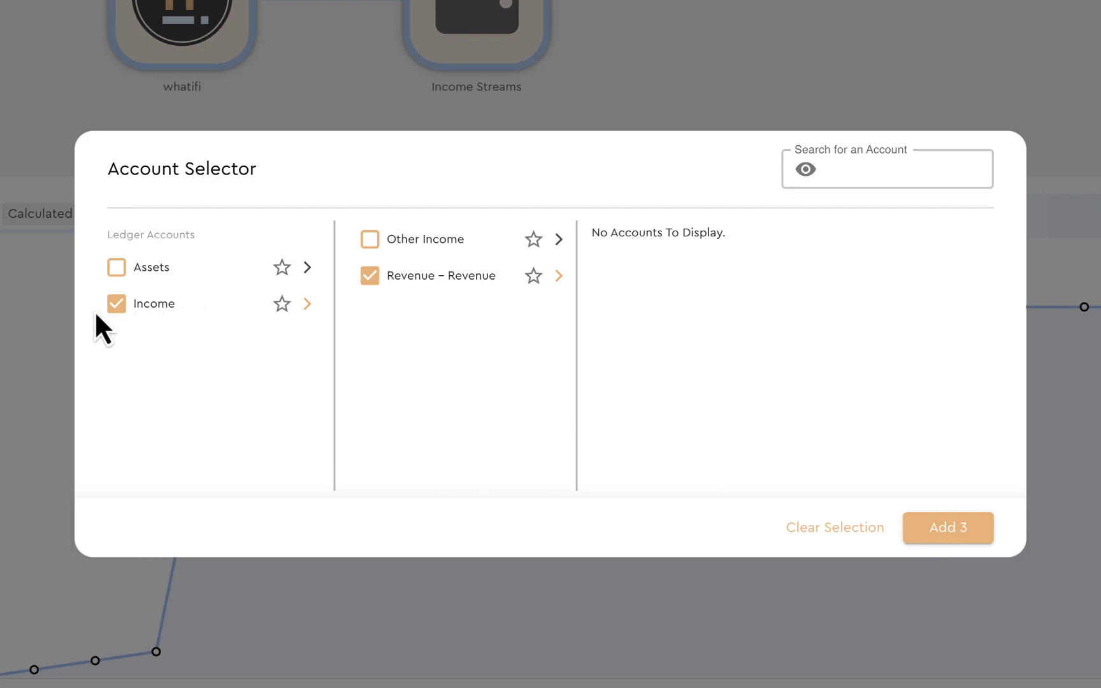
{"action": "left_click", "coordinate": [558, 240]}
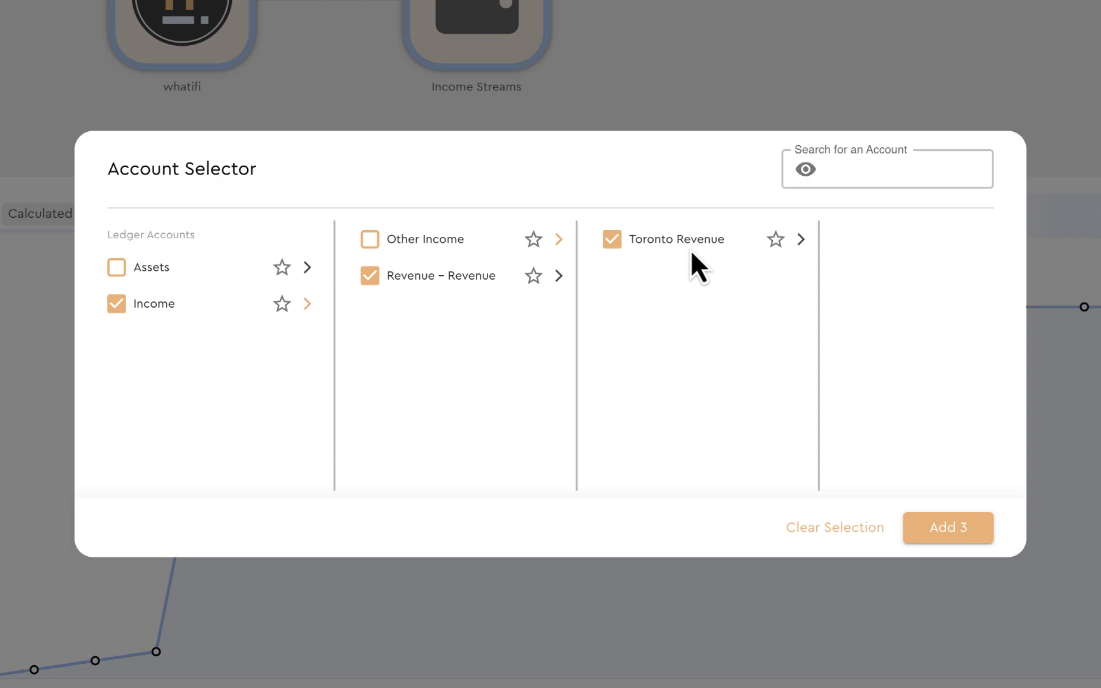
{"action": "left_click", "coordinate": [941, 526]}
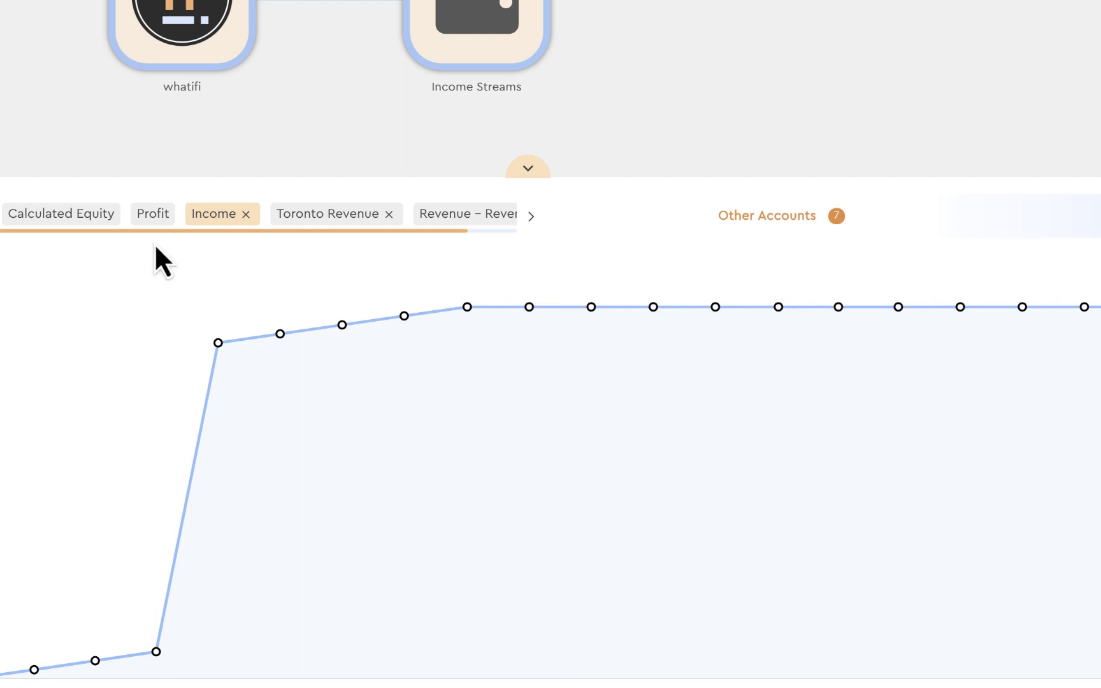
View the Toronto Revenue and Revenue – Revenue graphs in turn, and return to the Income graph
{"action": "left_click", "coordinate": [332, 215]}
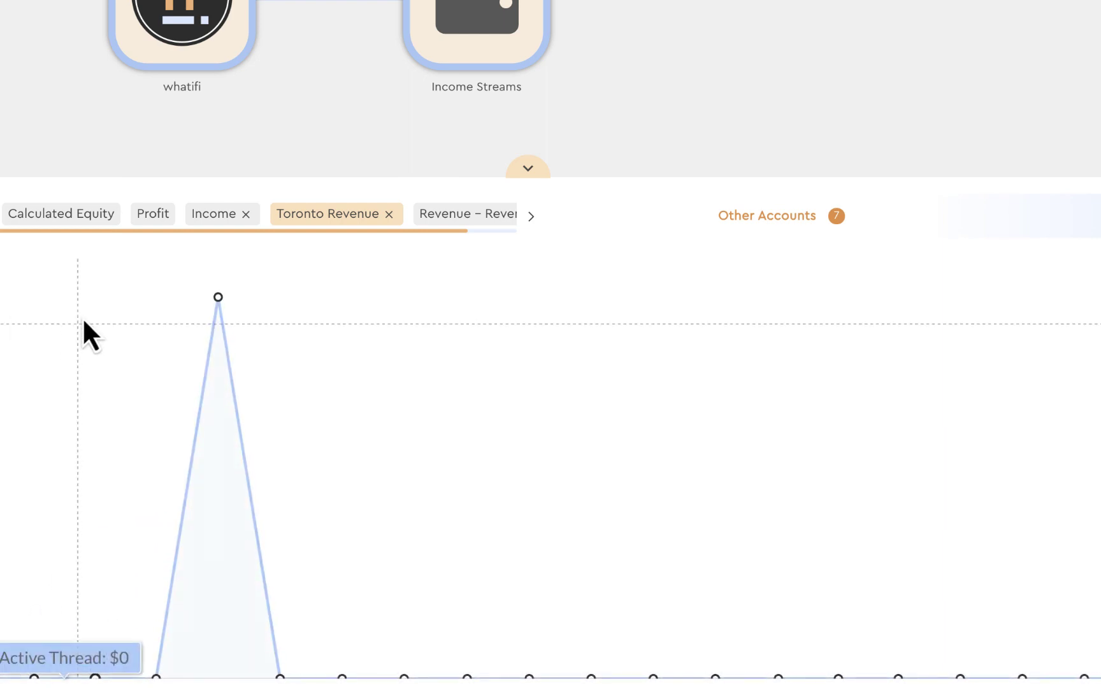
{"action": "left_click", "coordinate": [454, 217]}
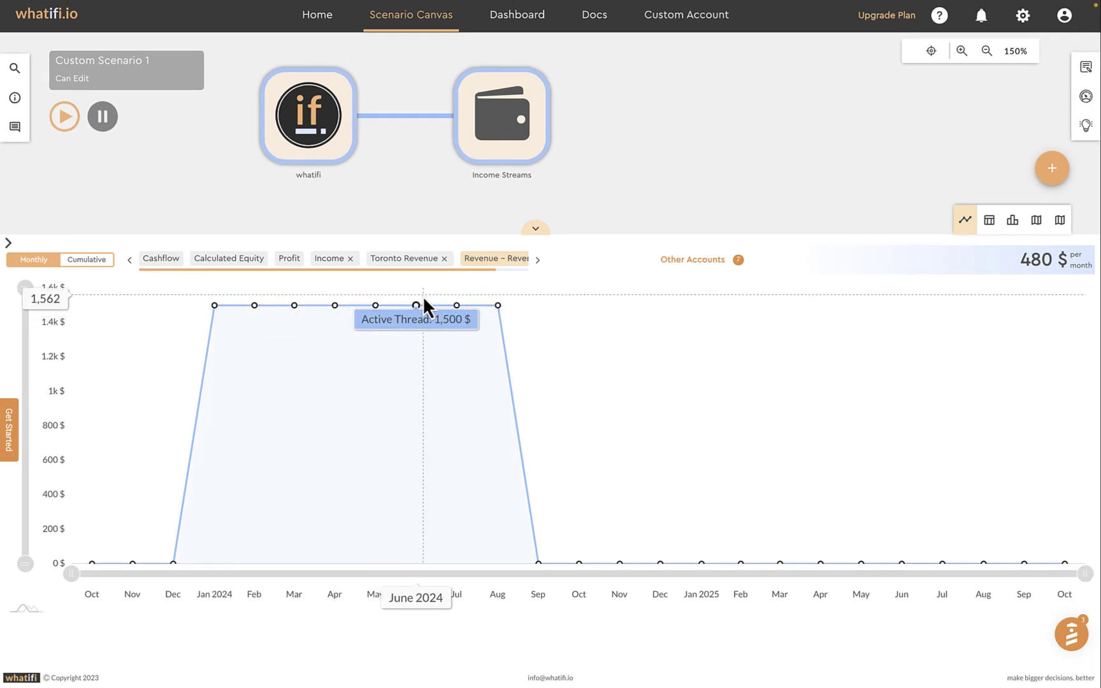
{"action": "left_click", "coordinate": [328, 259]}
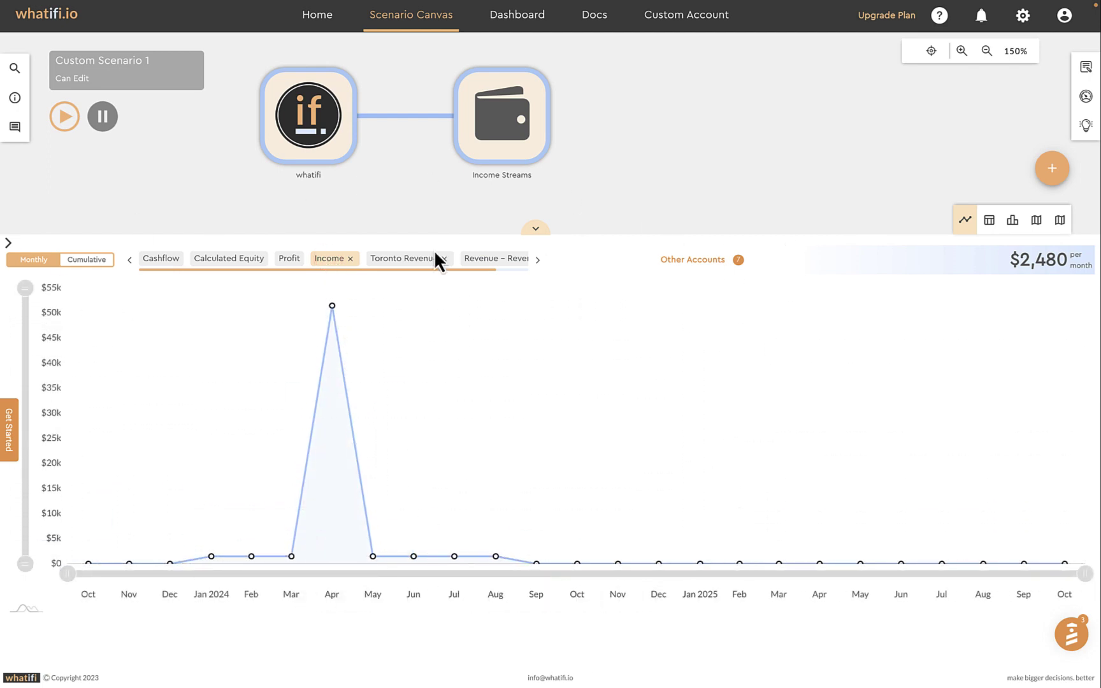
Mark the Toronto Revenue account under Other Income as a favourite and apply the account selection
{"action": "left_click", "coordinate": [700, 262]}
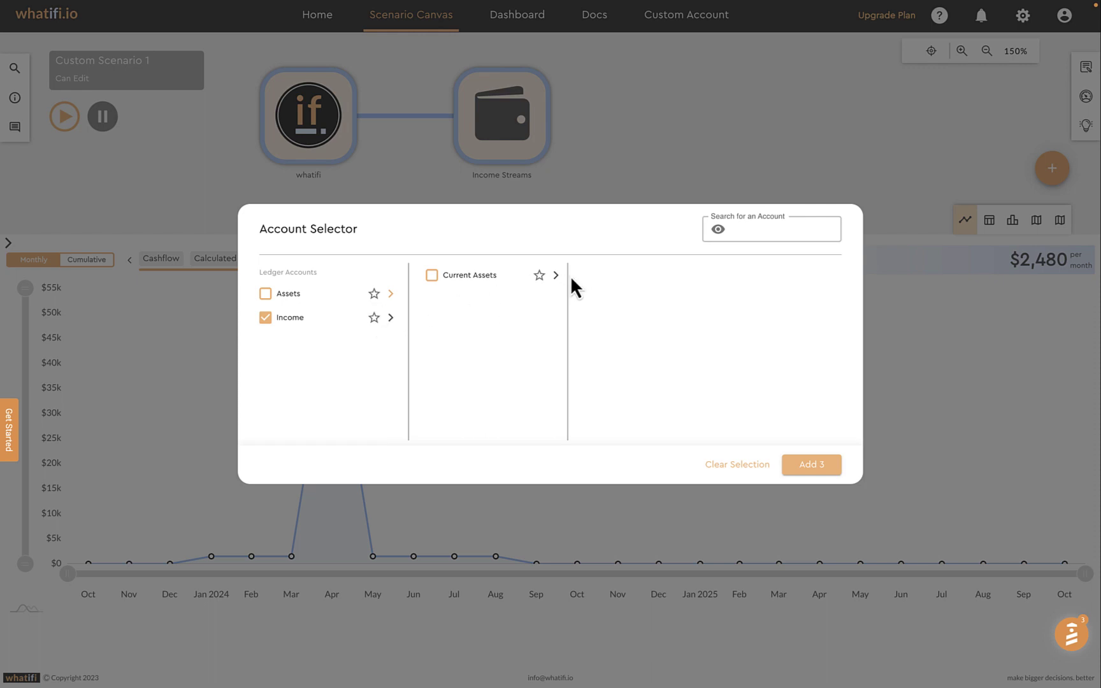
{"action": "left_click", "coordinate": [390, 318]}
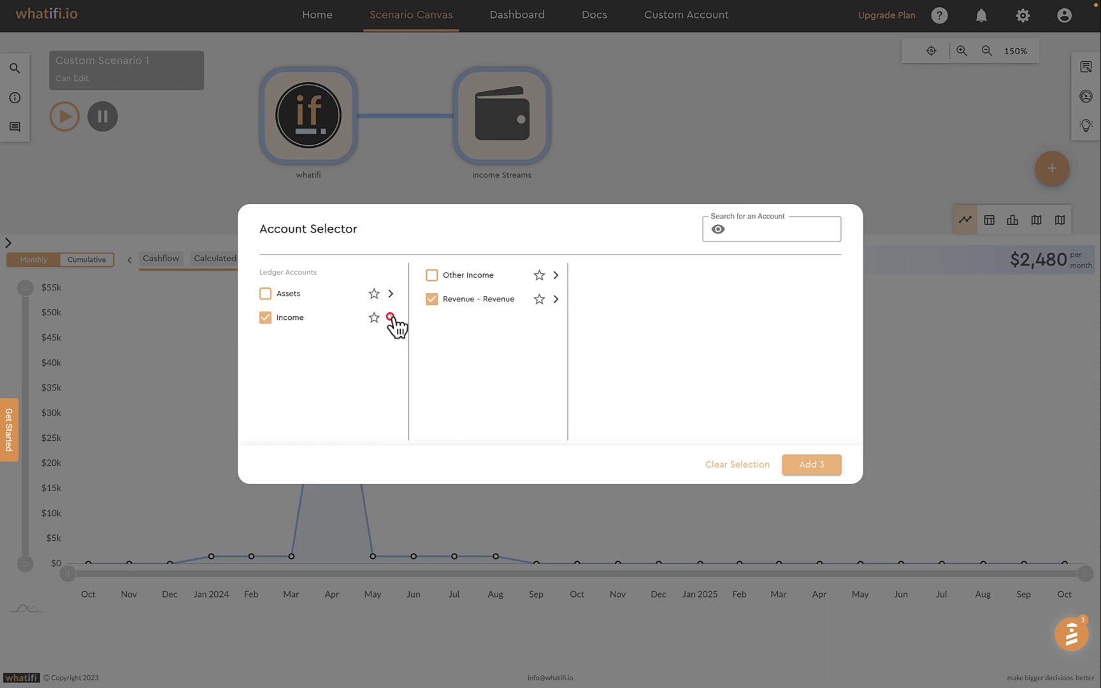
{"action": "left_click", "coordinate": [558, 299]}
{"action": "left_click", "coordinate": [556, 274]}
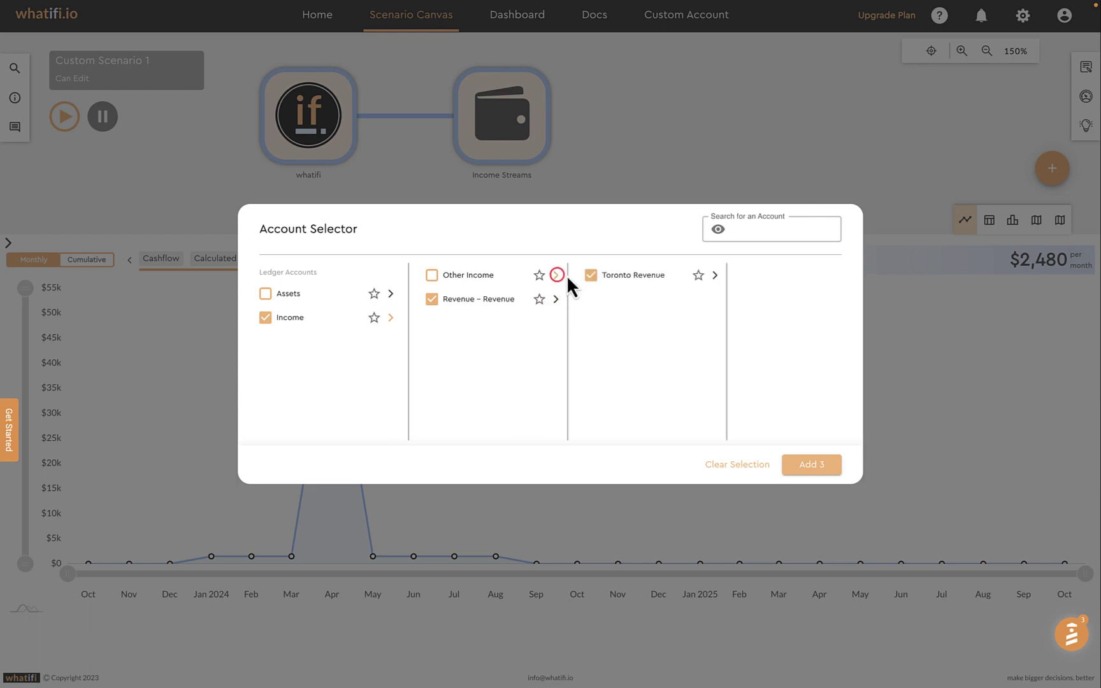
{"action": "left_click", "coordinate": [698, 276]}
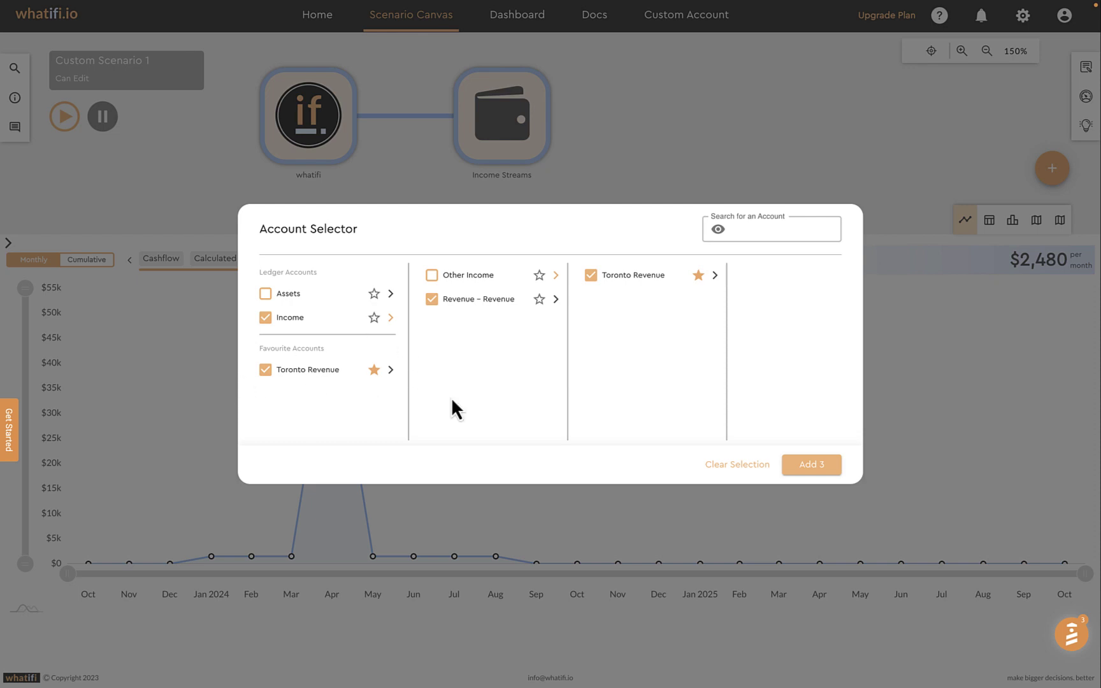
{"action": "left_click", "coordinate": [798, 469]}
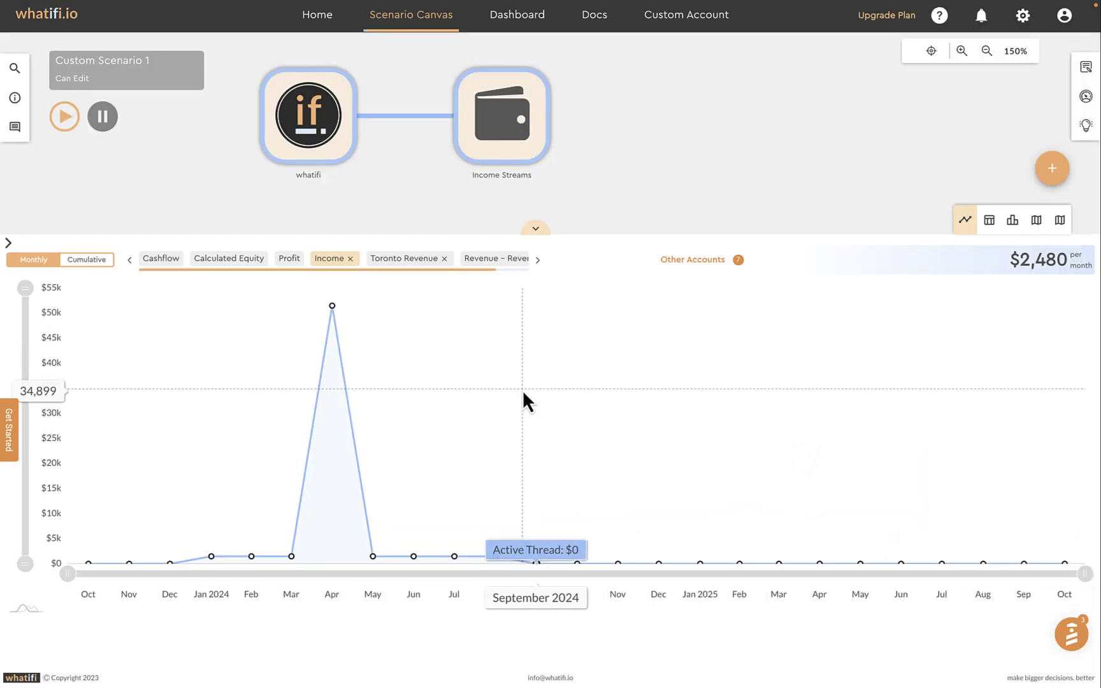
Shrink the graph view and append an Expense event from Basic Events to Income Streams, opening its details for filling in
{"action": "left_click", "coordinate": [538, 231]}
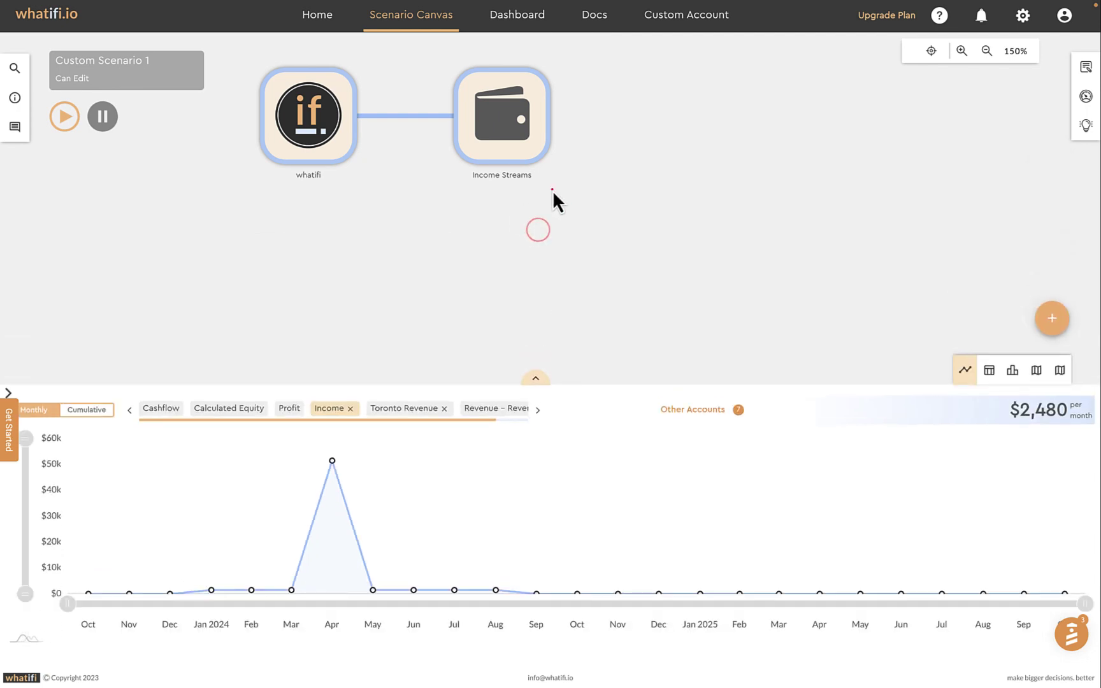
{"action": "left_click_drag", "start_coordinate": [552, 189], "coordinate": [491, 286]}
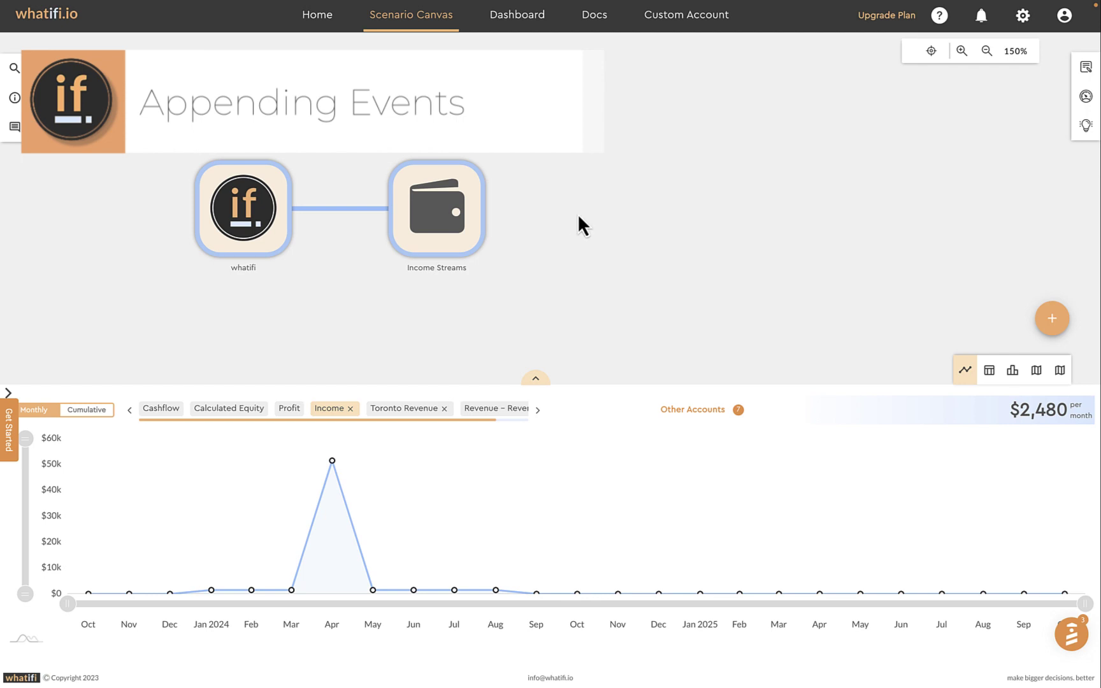
{"action": "left_click", "coordinate": [450, 215]}
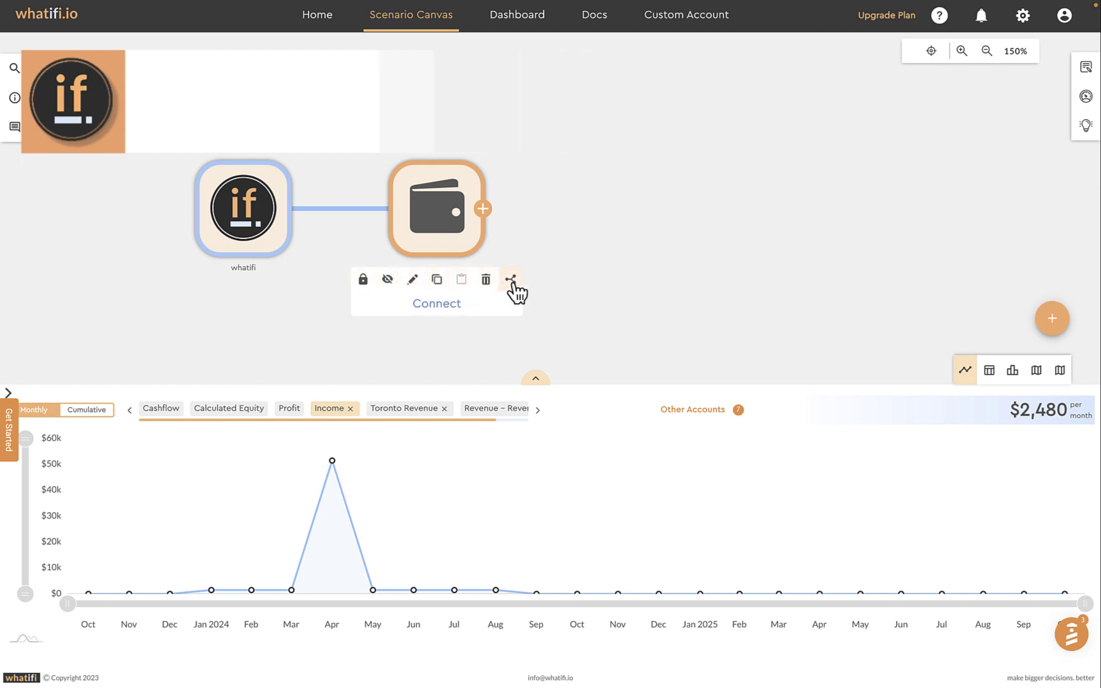
{"action": "left_click", "coordinate": [484, 209]}
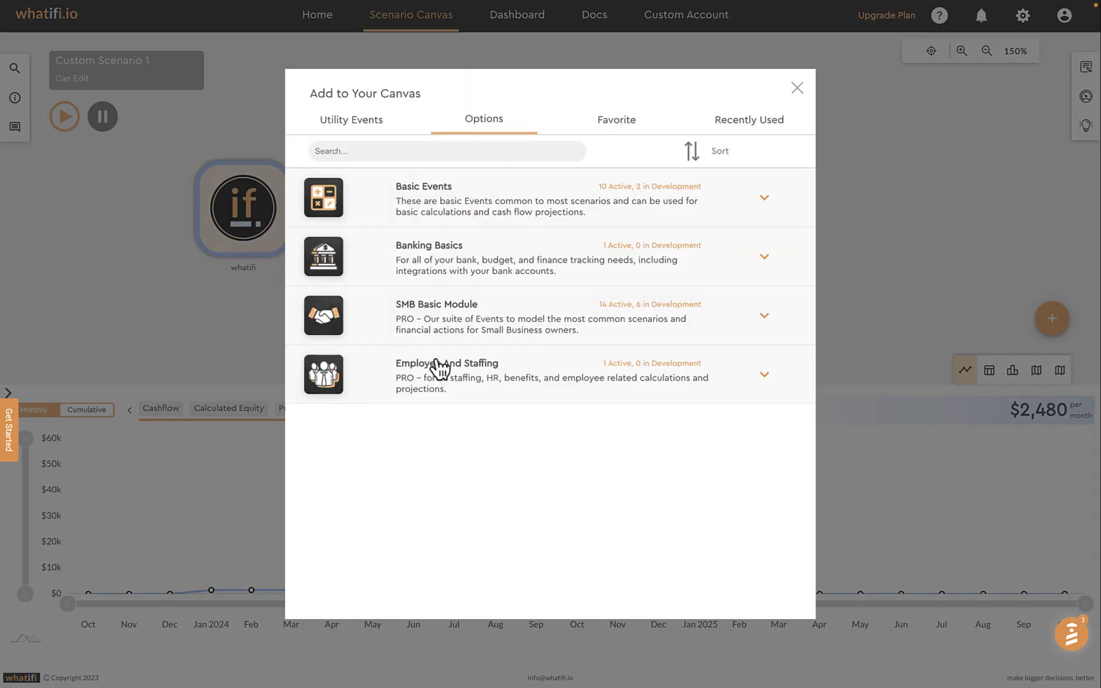
{"action": "left_click", "coordinate": [754, 129]}
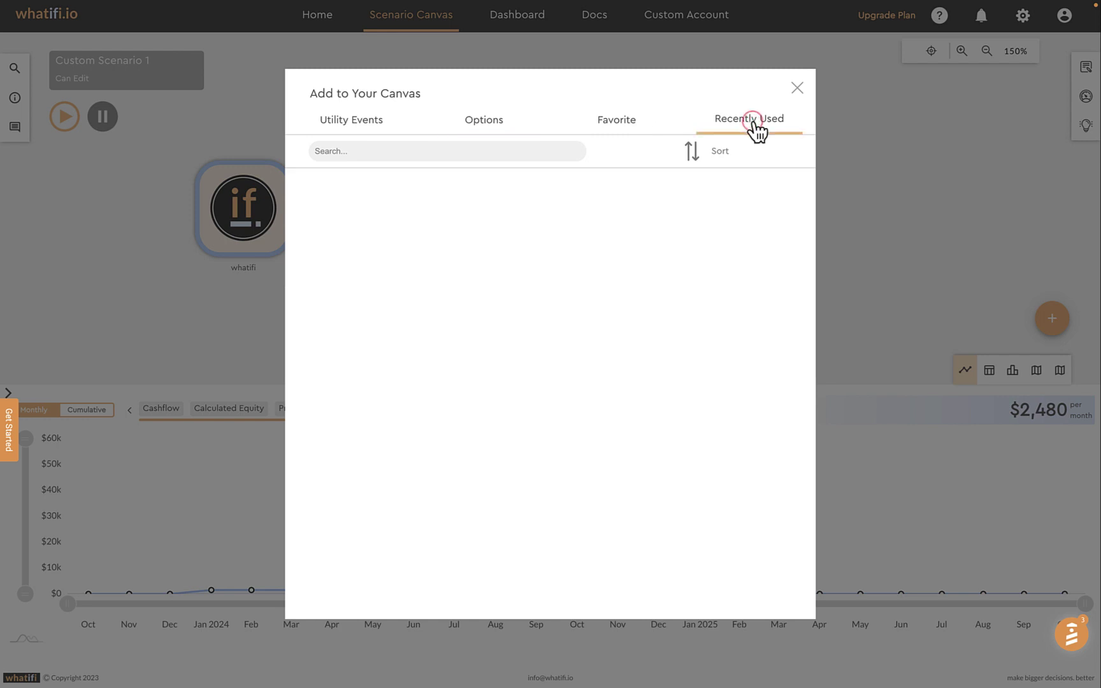
{"action": "left_click", "coordinate": [618, 126]}
{"action": "left_click", "coordinate": [503, 127]}
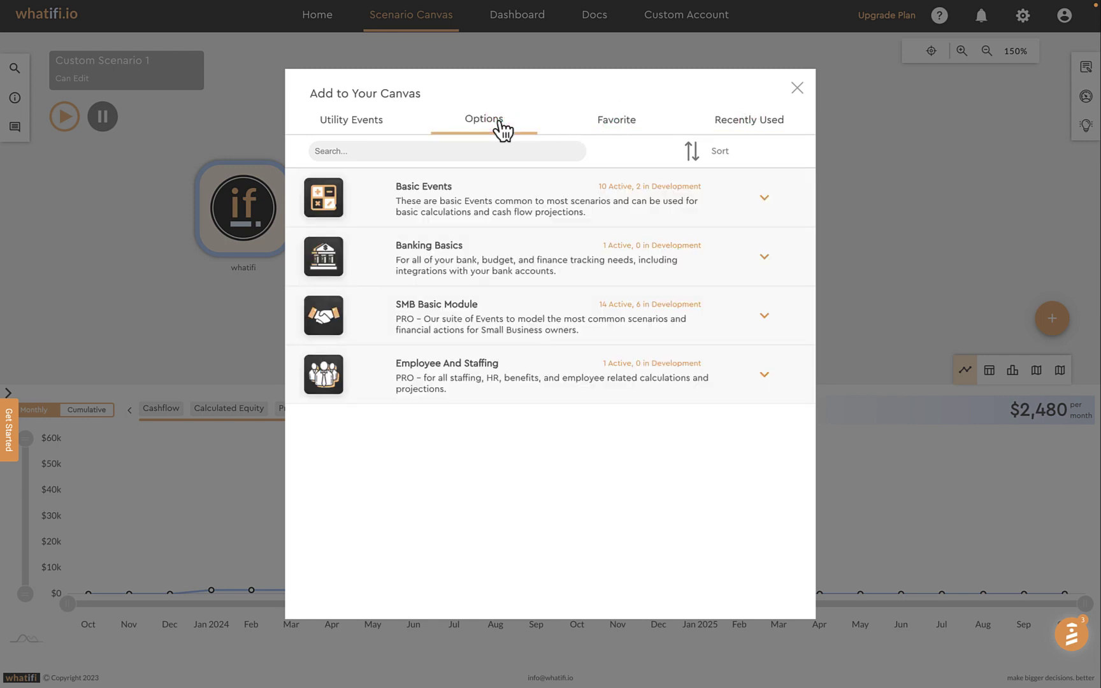
{"action": "left_click", "coordinate": [469, 192]}
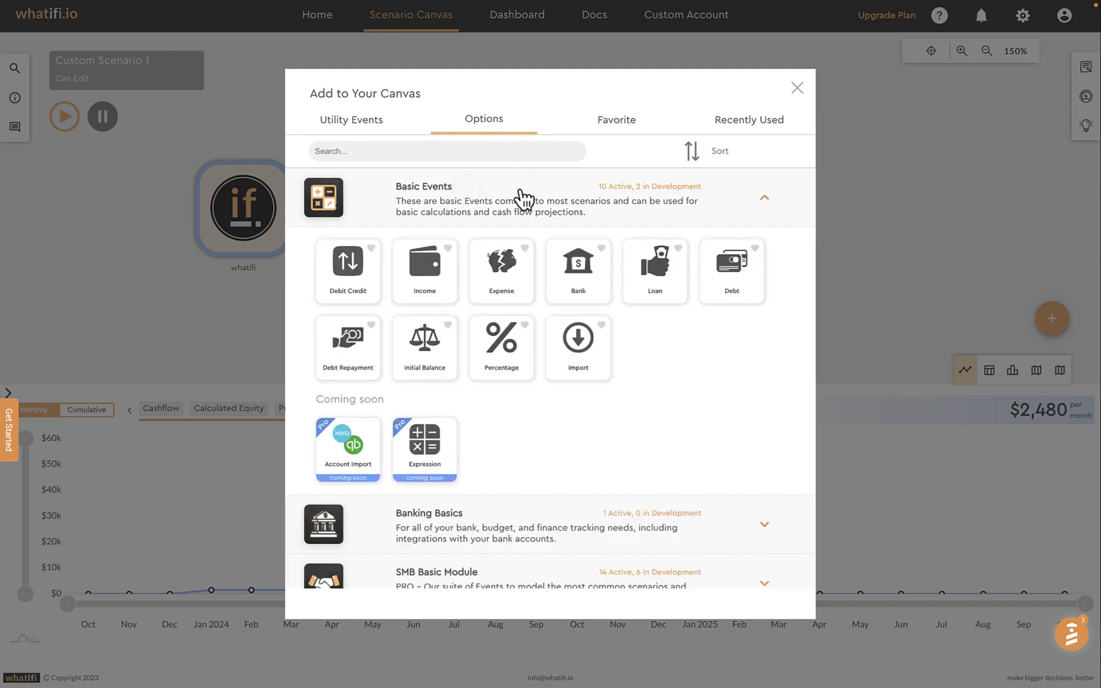
{"action": "left_click", "coordinate": [502, 274]}
{"action": "left_click", "coordinate": [754, 602]}
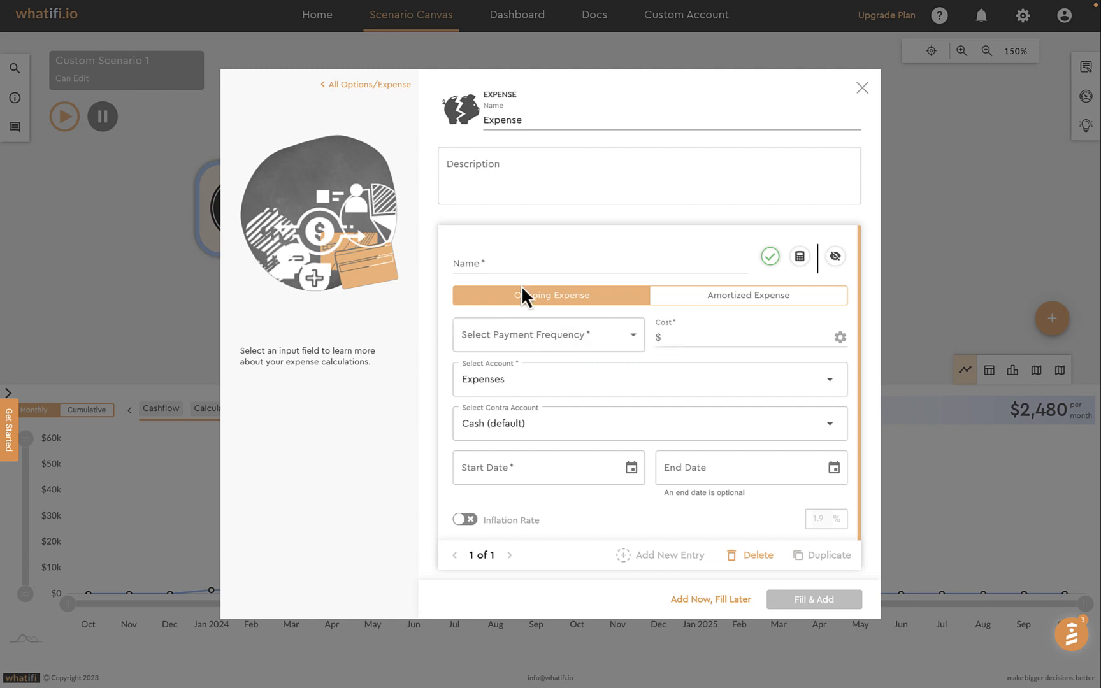
Name the expense entry Amortized Expense, with a monthly payment frequency and a cost of $90,000
{"action": "left_click", "coordinate": [511, 263]}
{"action": "type", "text": "Amortized Expense"}
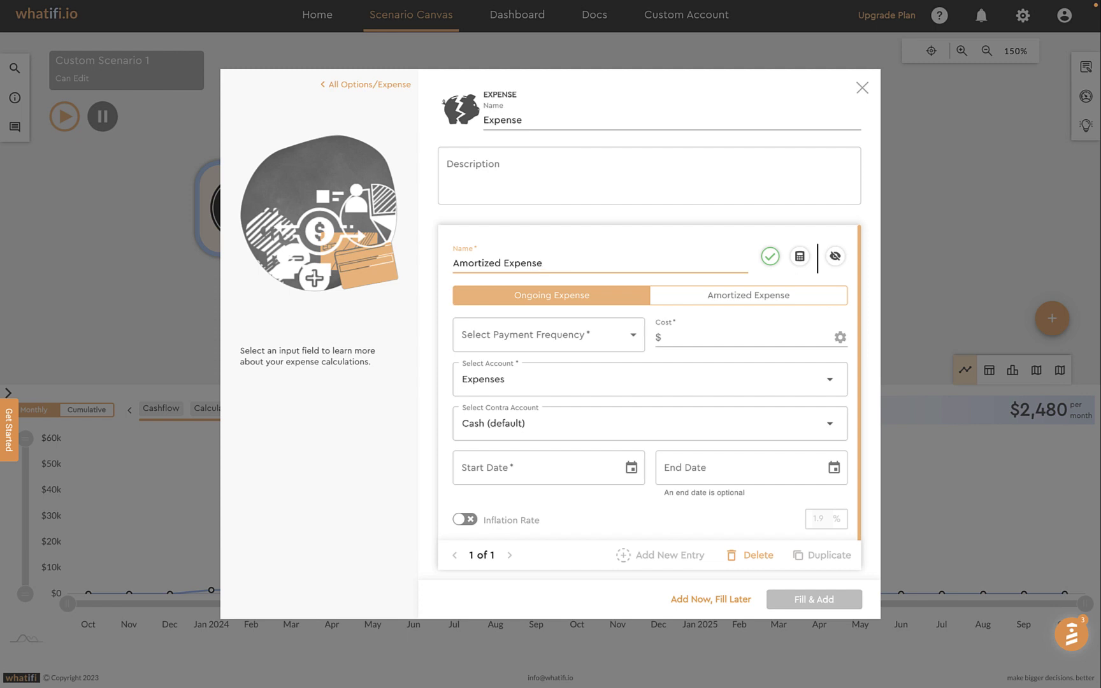
{"action": "left_click", "coordinate": [621, 336]}
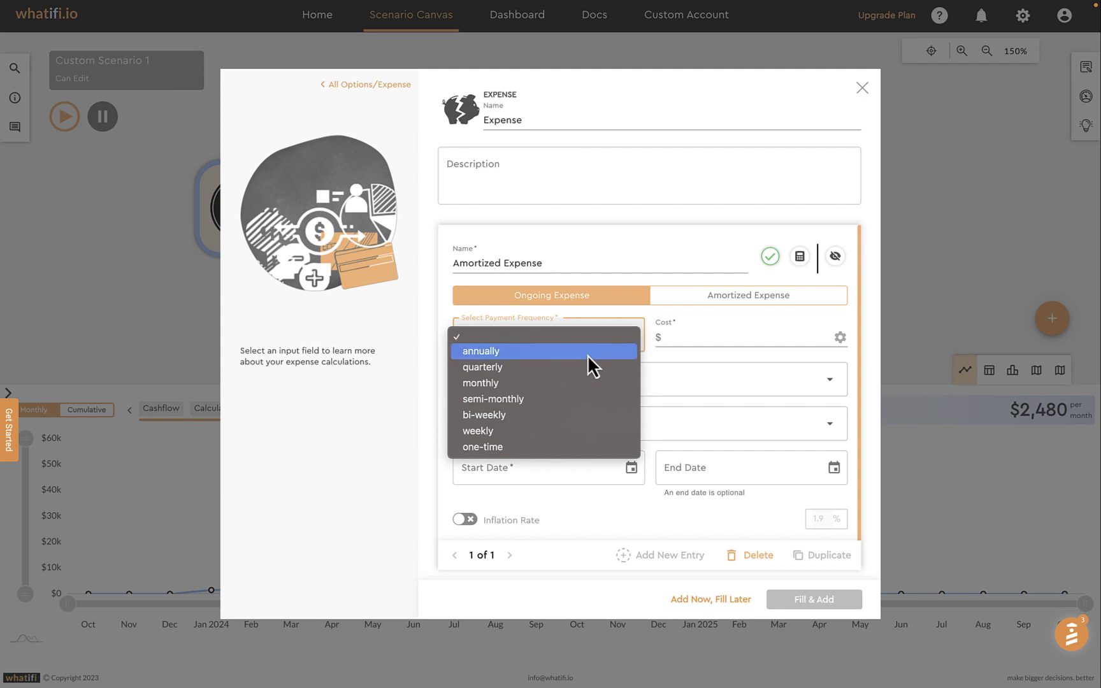
{"action": "left_click", "coordinate": [489, 383]}
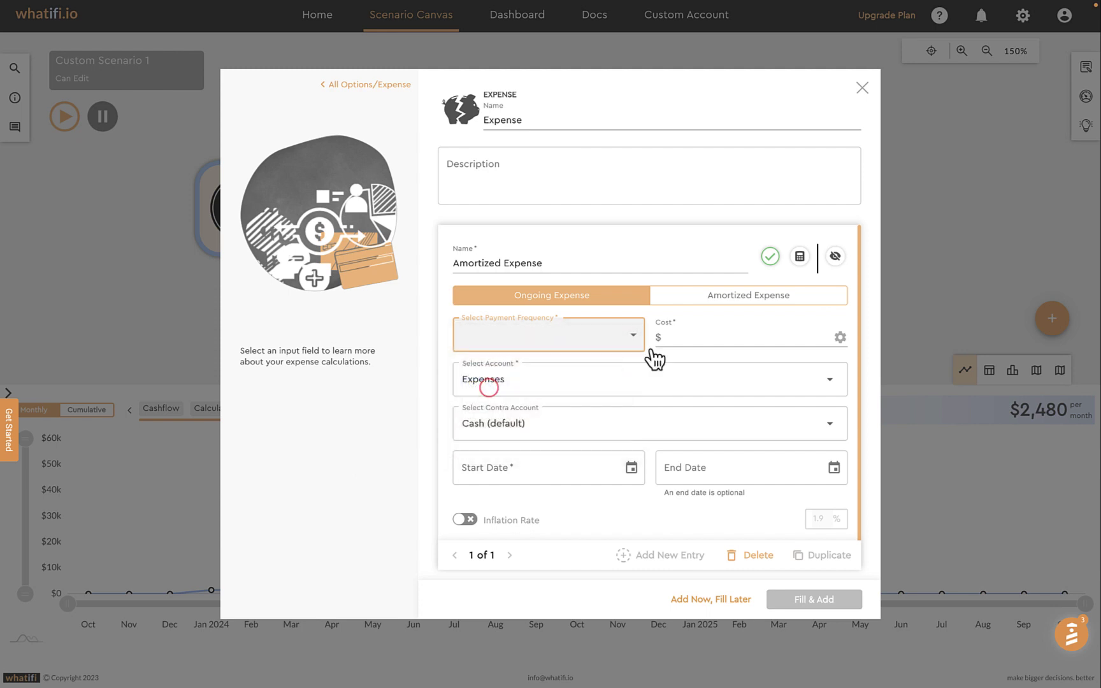
{"action": "left_click", "coordinate": [699, 341]}
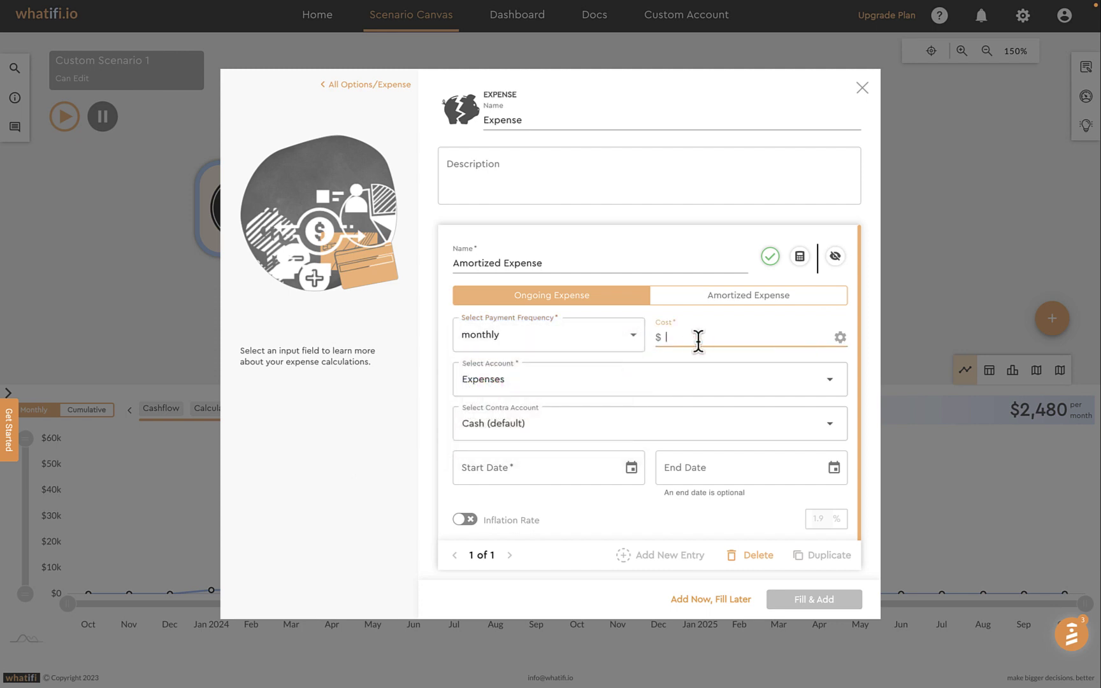
{"action": "type", "text": "90,000"}
Change the entry's type to Amortized Expense with an amortization period of 6 months
{"action": "left_click", "coordinate": [754, 308]}
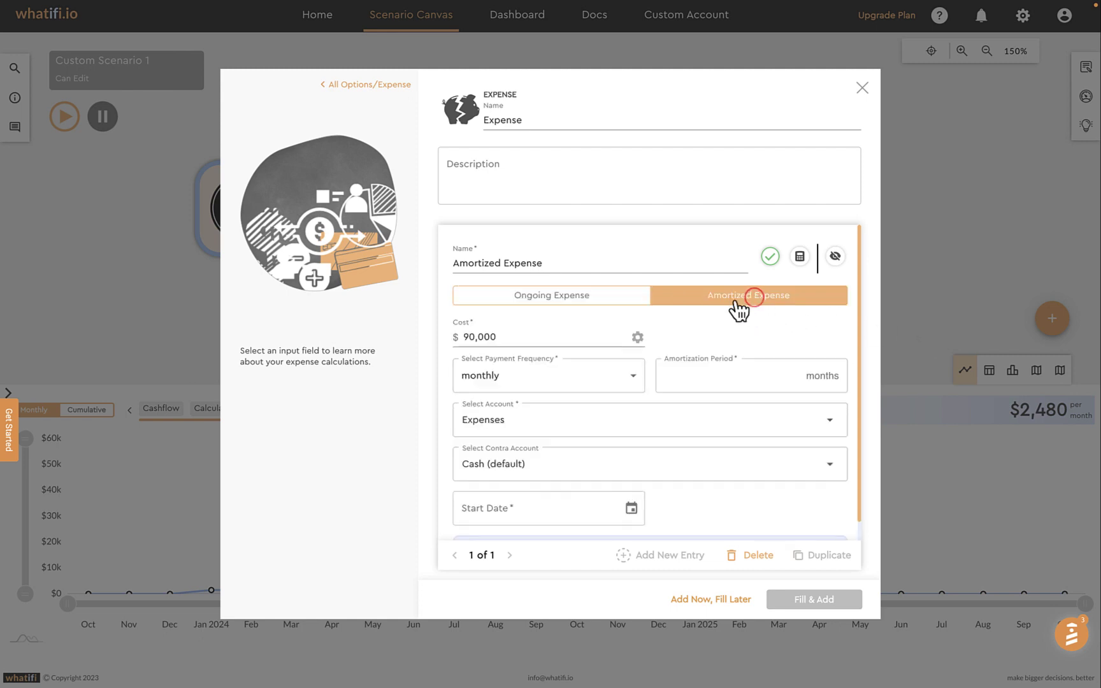
{"action": "left_click", "coordinate": [714, 379]}
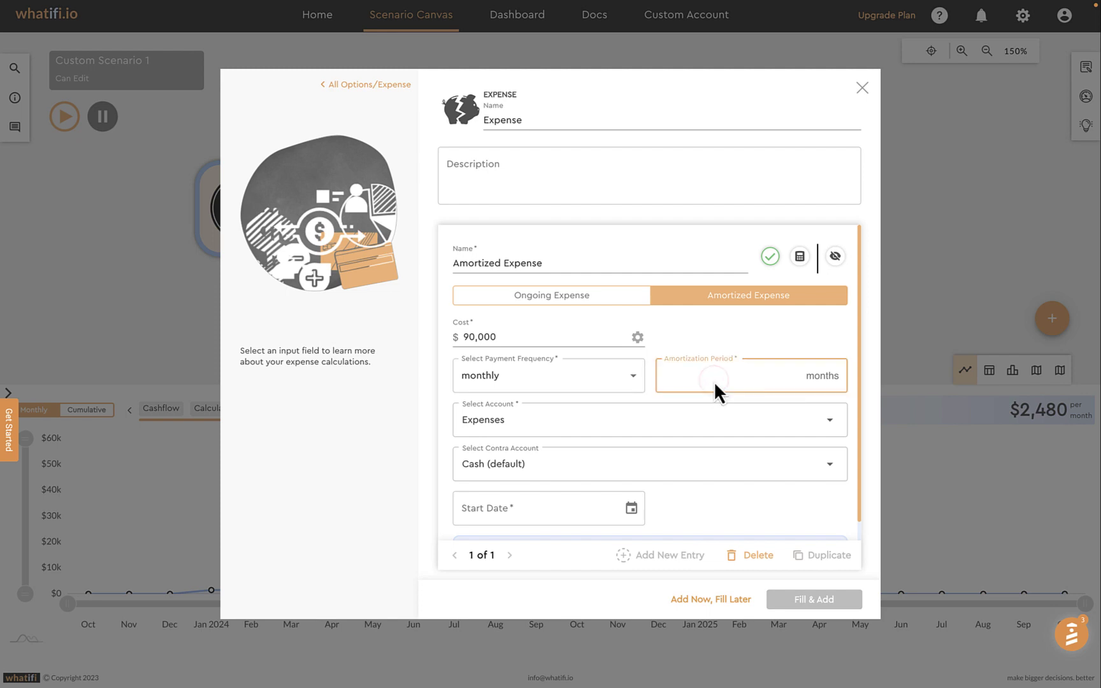
{"action": "type", "text": "6"}
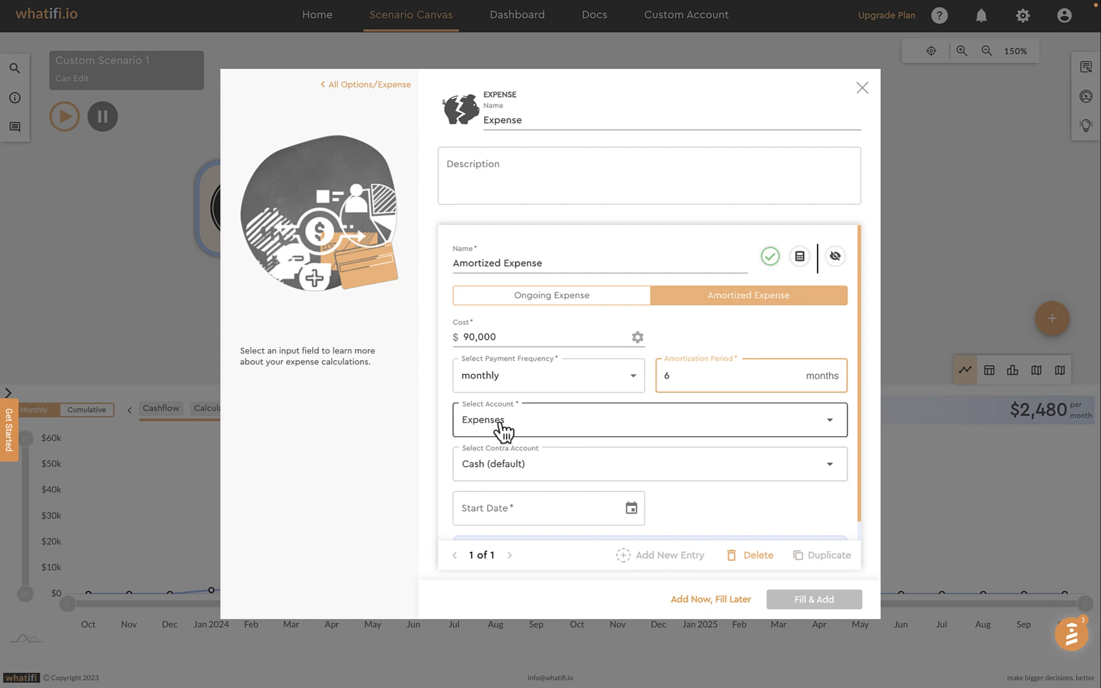
Browse the Other Expenses and Operating Expenses sub-accounts, and assign the entry to the Operating Expenses account
{"action": "left_click", "coordinate": [830, 422]}
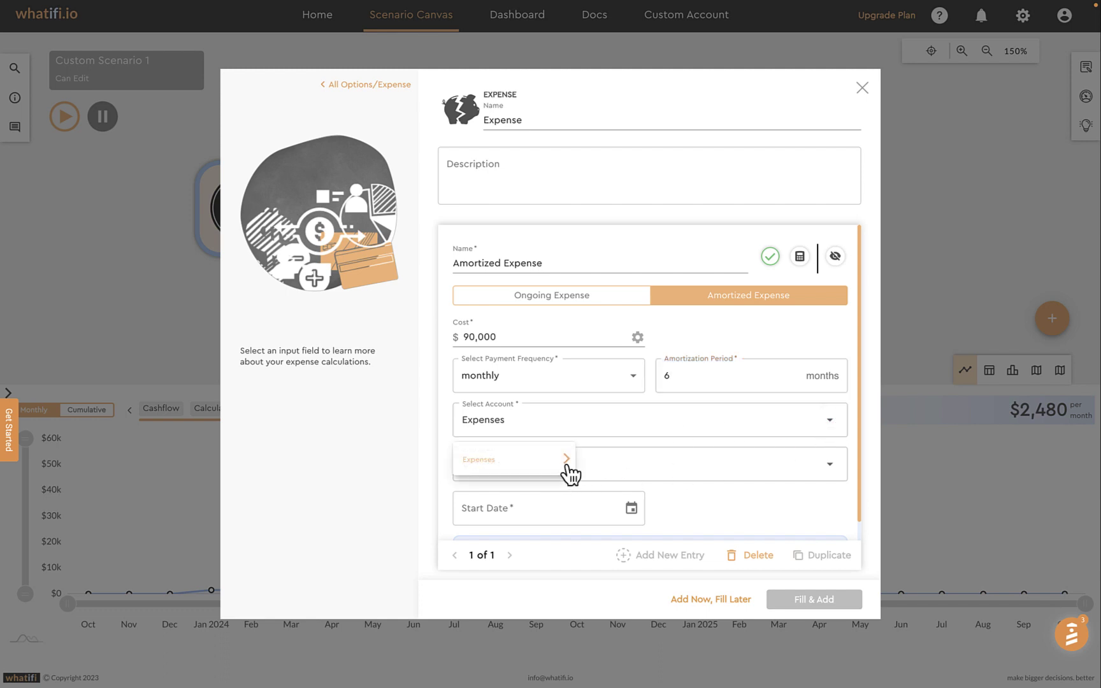
{"action": "left_click", "coordinate": [566, 459]}
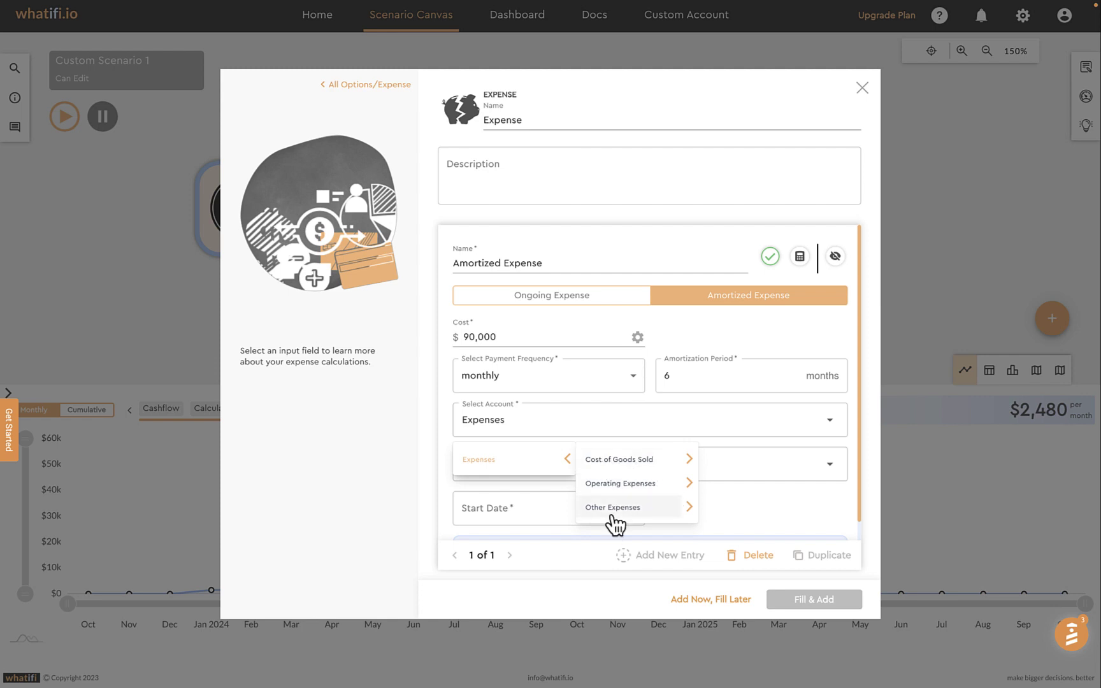
{"action": "left_click", "coordinate": [689, 507]}
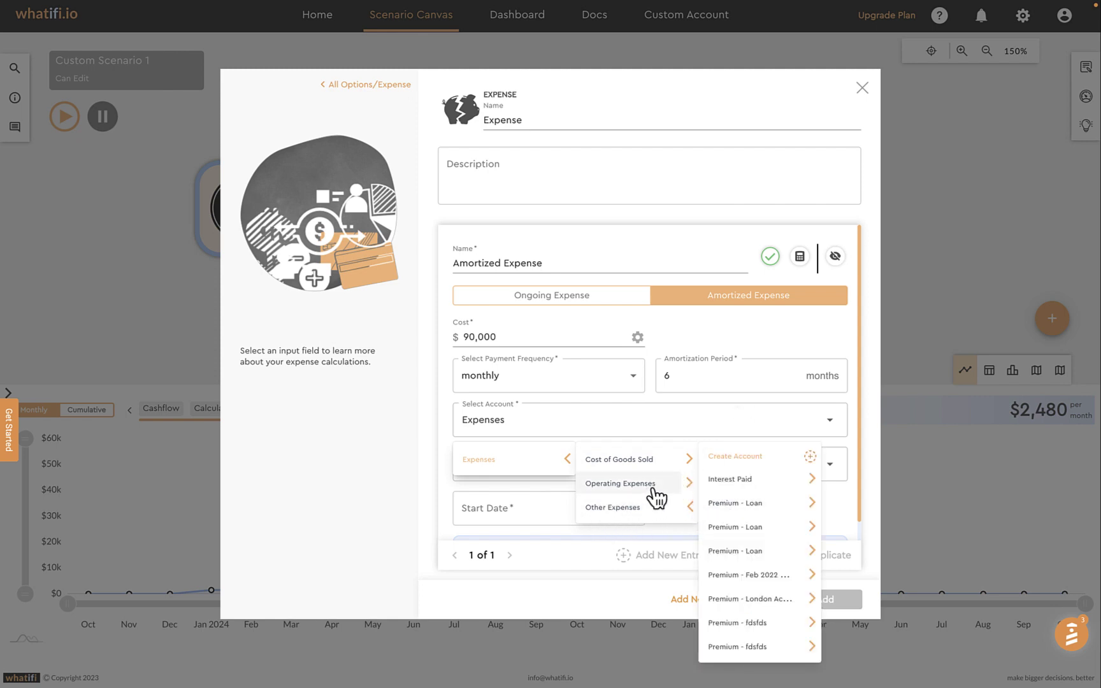
{"action": "left_click", "coordinate": [686, 481]}
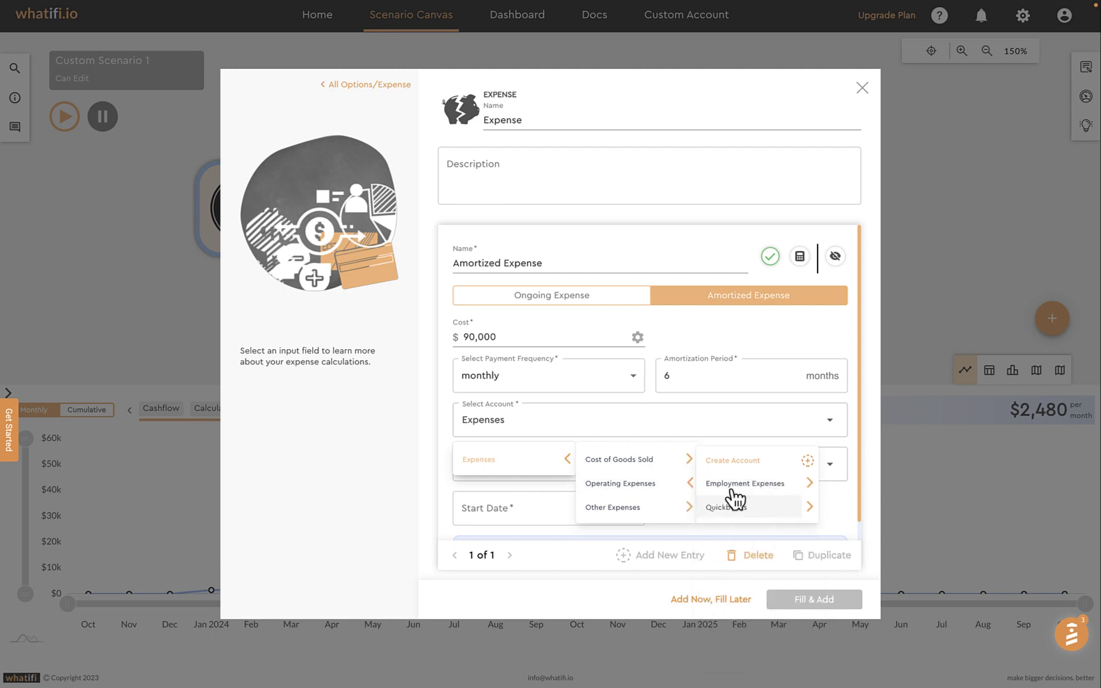
{"action": "left_click", "coordinate": [628, 484]}
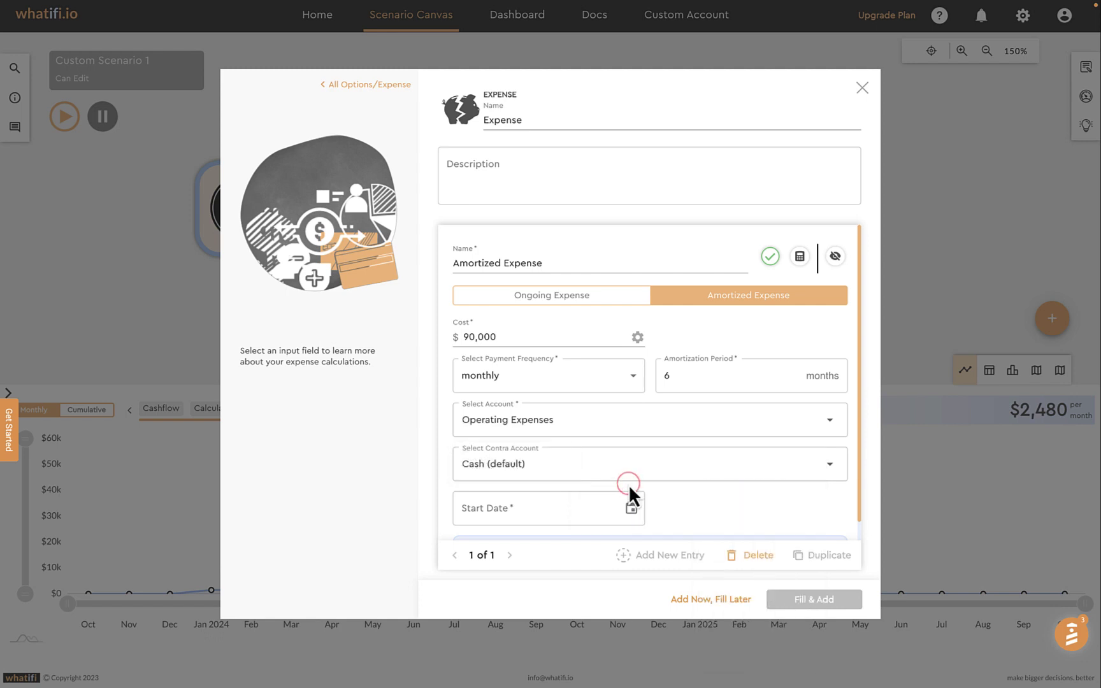
Set the entry's start date to 12/01/2023 and add the filled Expense event to the scenario
{"action": "left_click", "coordinate": [630, 509]}
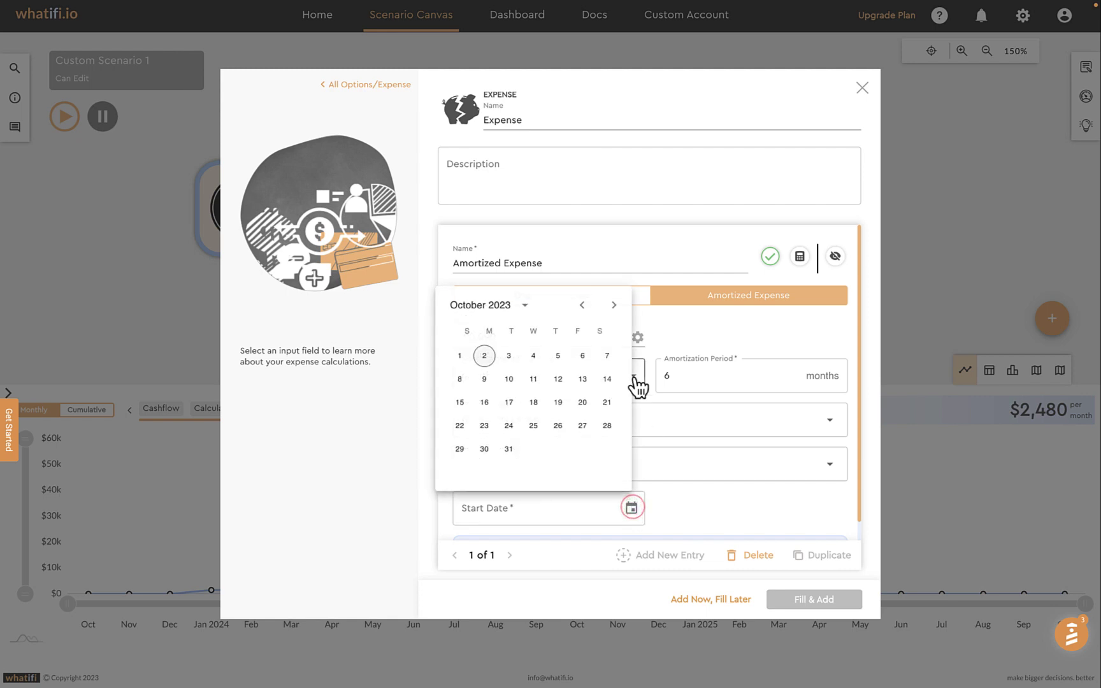
{"action": "left_click", "coordinate": [614, 305]}
{"action": "left_click", "coordinate": [614, 305]}
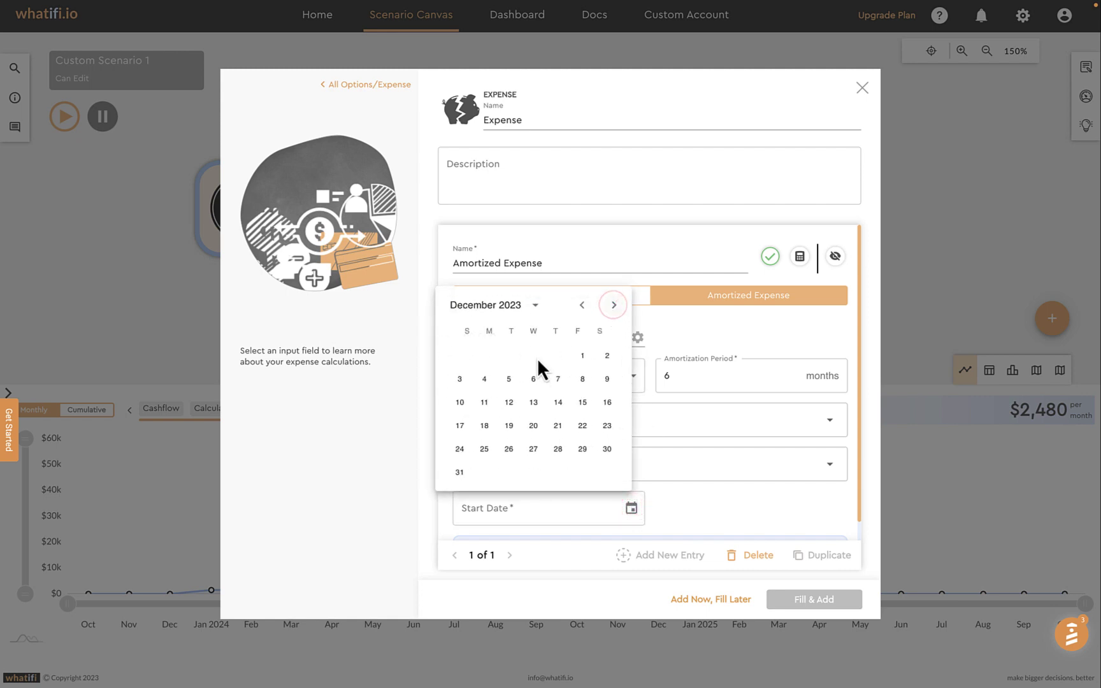
{"action": "left_click", "coordinate": [582, 354]}
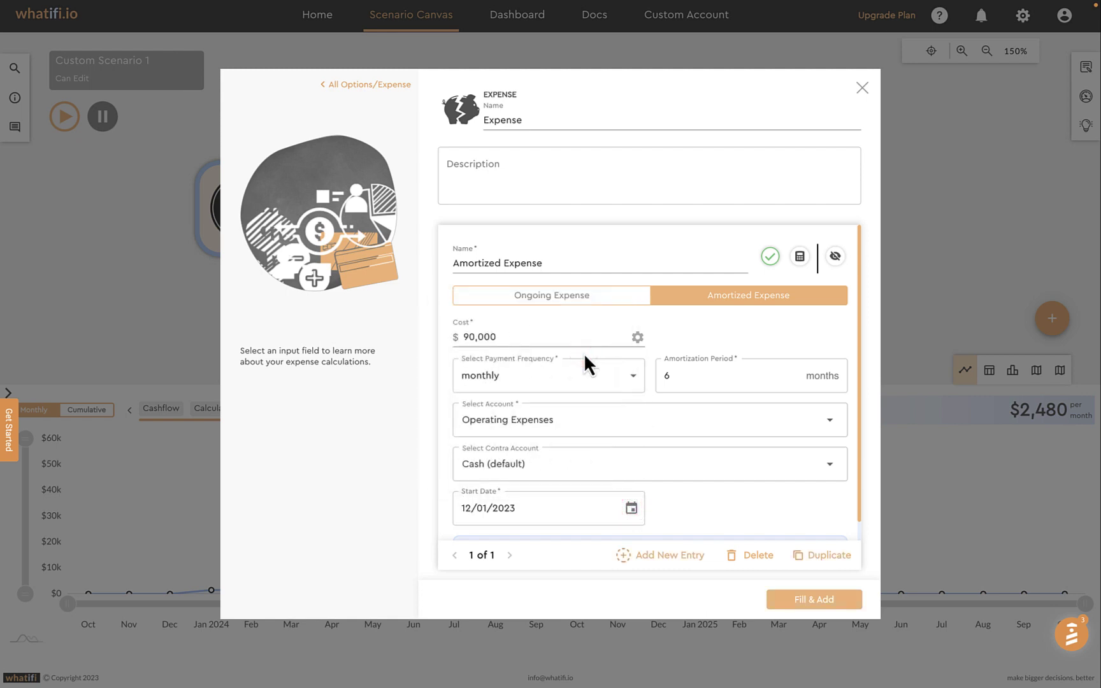
{"action": "left_click", "coordinate": [809, 599]}
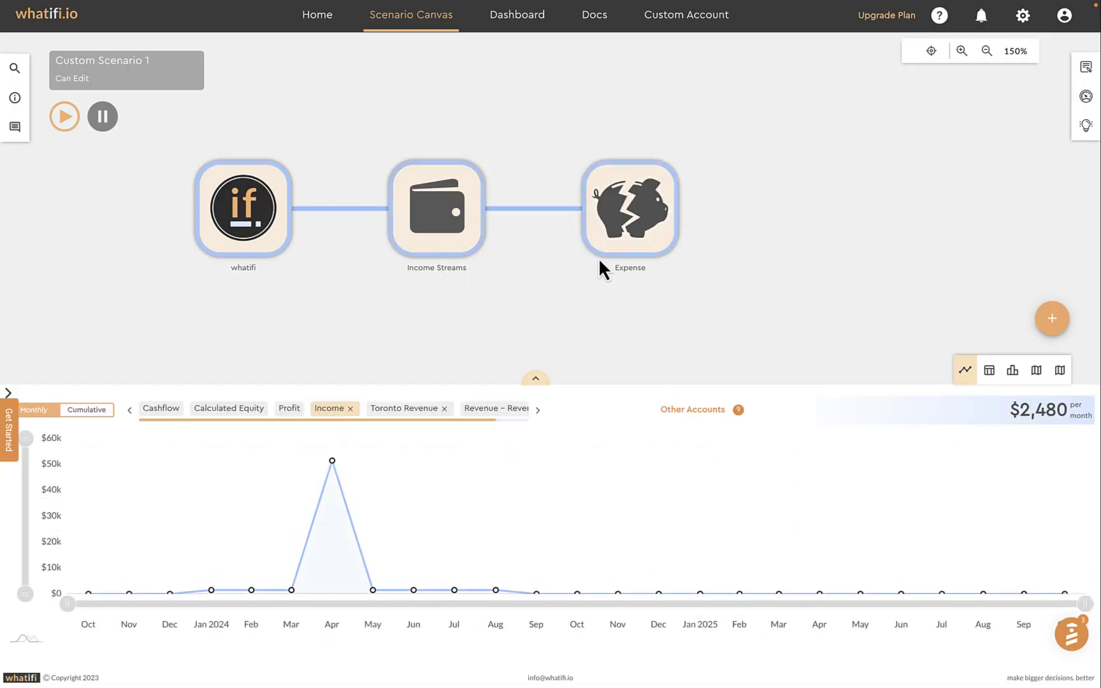
View the Cashflow graph, and look at the Income Streams event's entry form without changing it
{"action": "left_click", "coordinate": [163, 408]}
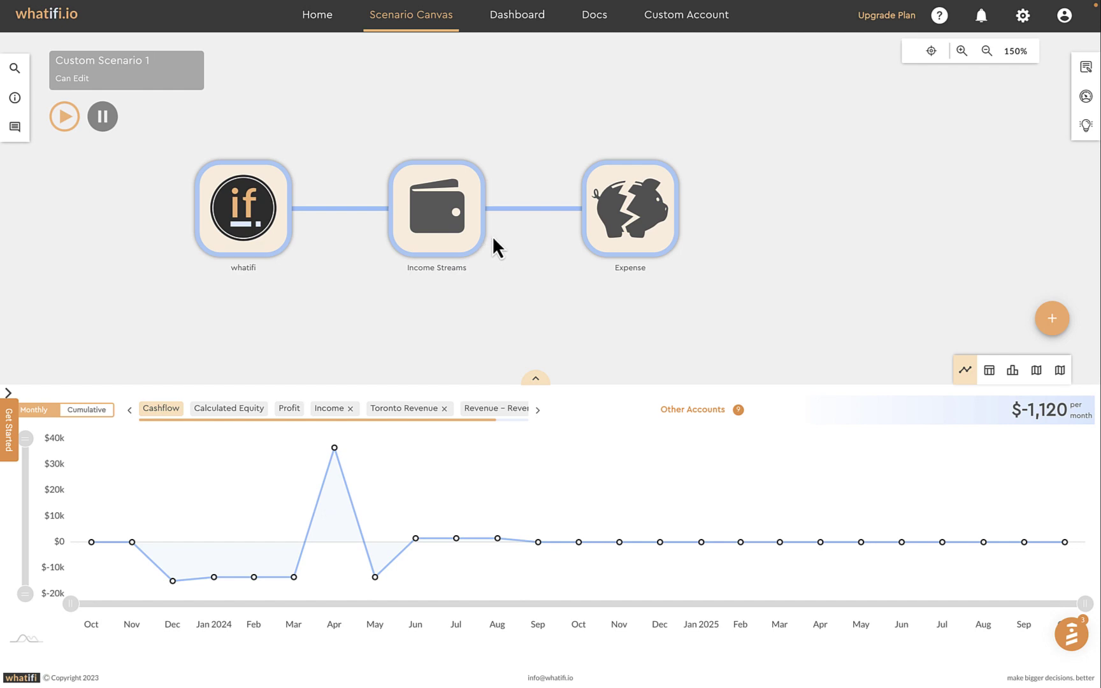
{"action": "left_click", "coordinate": [432, 206]}
{"action": "left_click", "coordinate": [433, 213]}
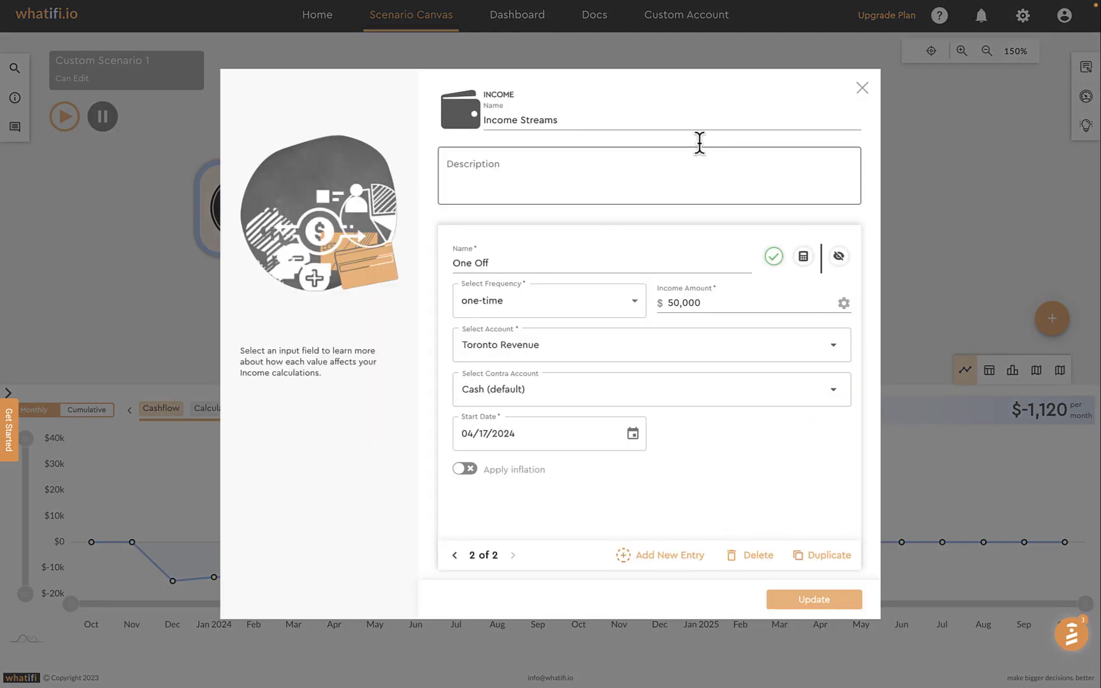
{"action": "left_click", "coordinate": [864, 86]}
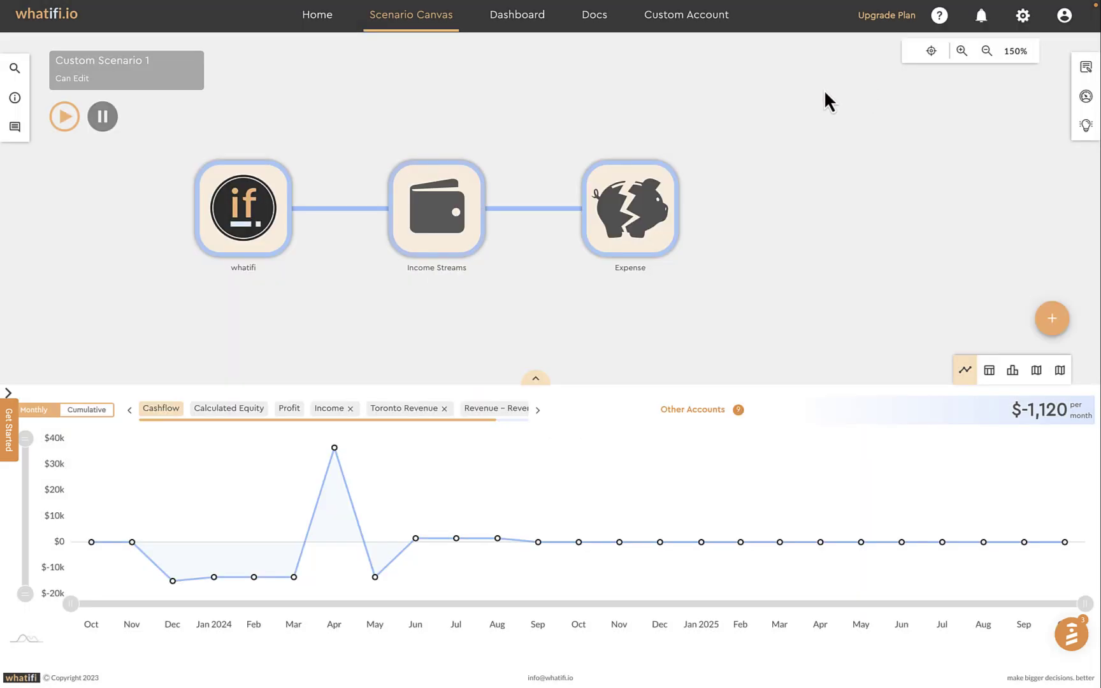
Review the event details of both Income Streams entries and of the Expense event
{"action": "left_click", "coordinate": [1086, 67]}
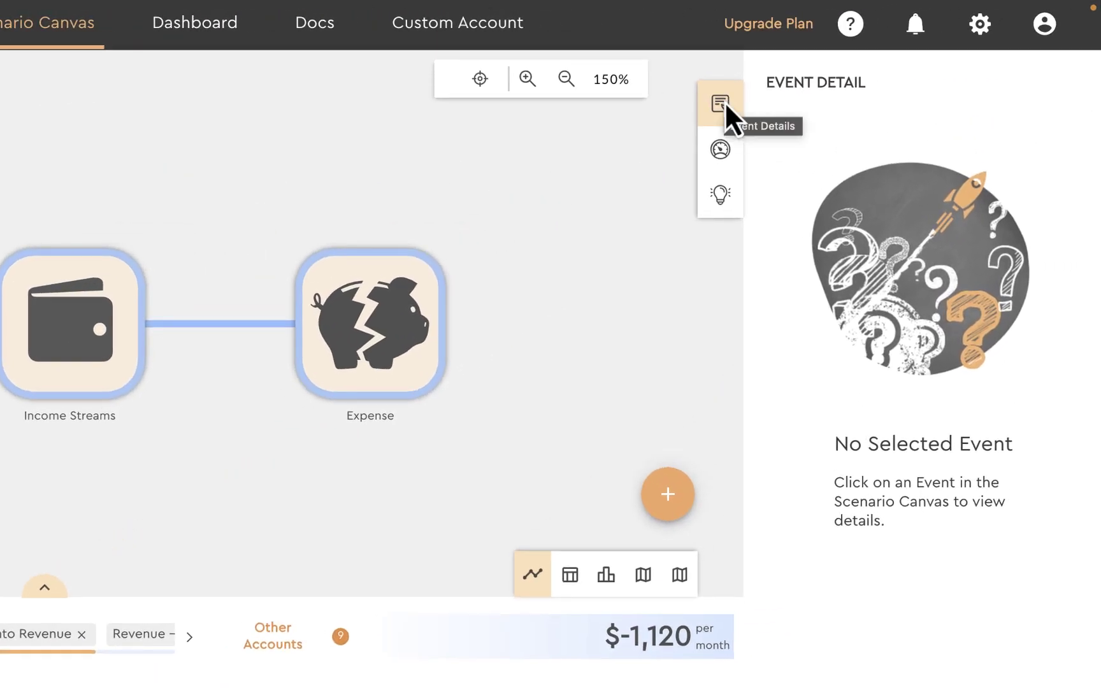
{"action": "left_click", "coordinate": [70, 312]}
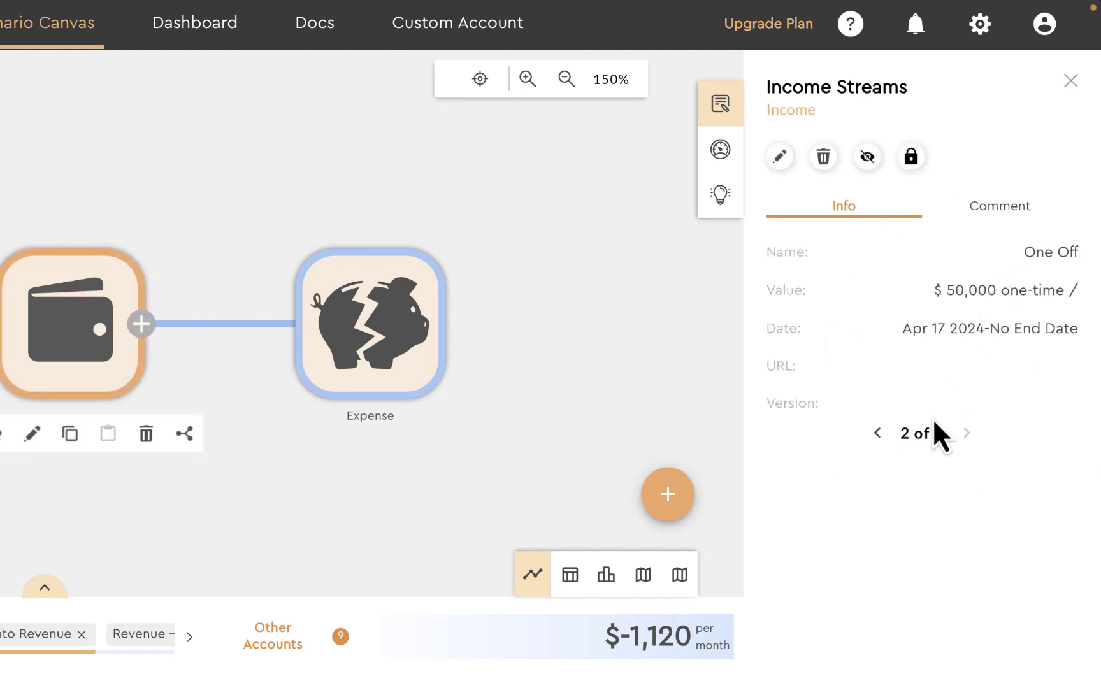
{"action": "left_click", "coordinate": [876, 434]}
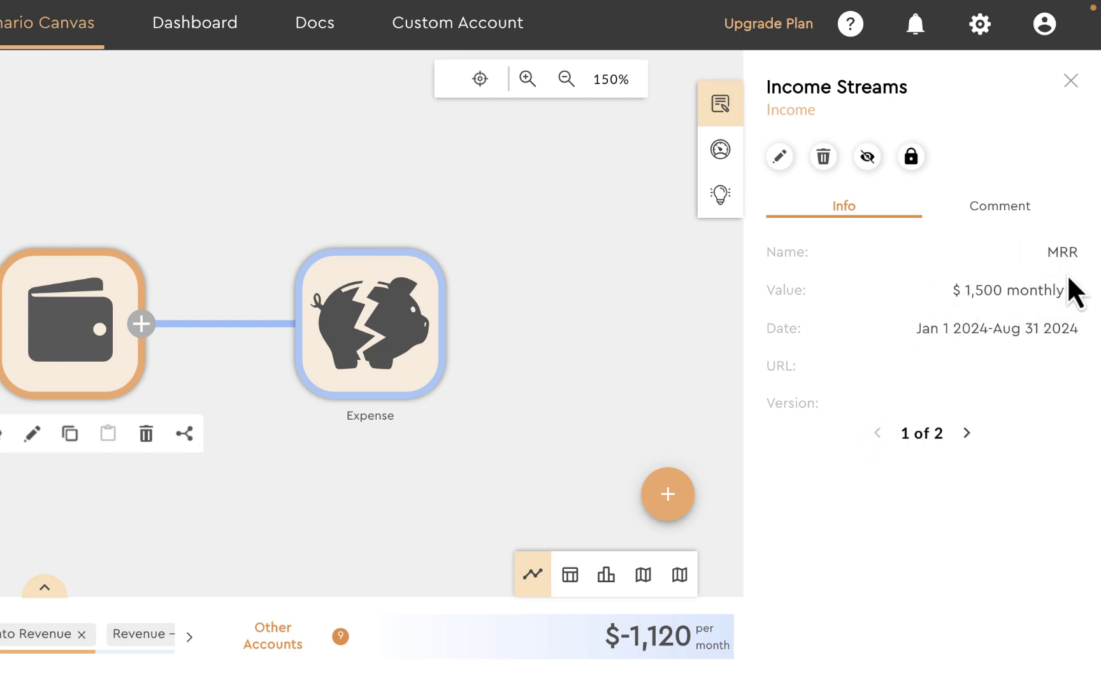
{"action": "left_click", "coordinate": [967, 432]}
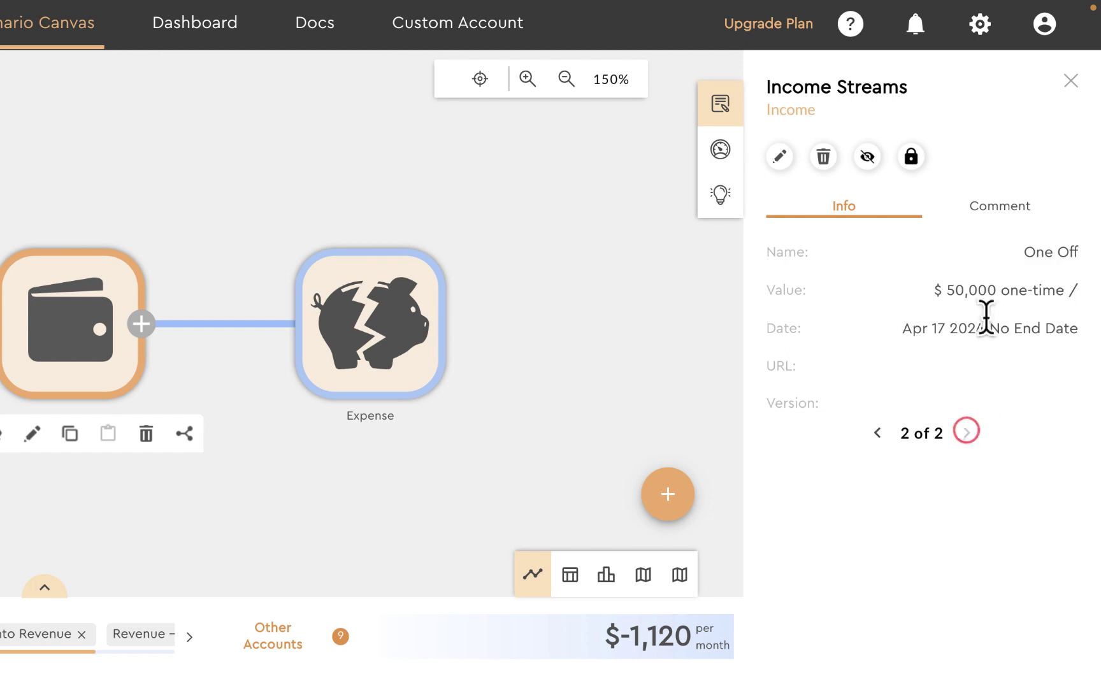
{"action": "left_click", "coordinate": [383, 344]}
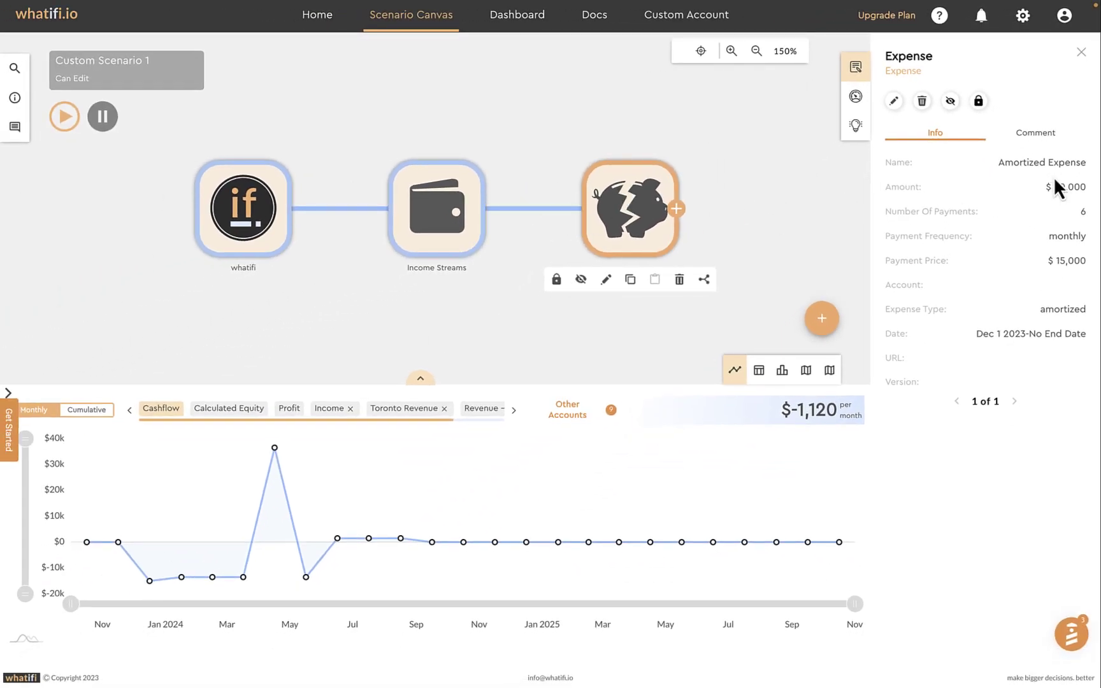
Open the Expense event for editing, duplicate its Amortized Expense entry and name the copy Amortized Expense II
{"action": "left_click", "coordinate": [640, 214]}
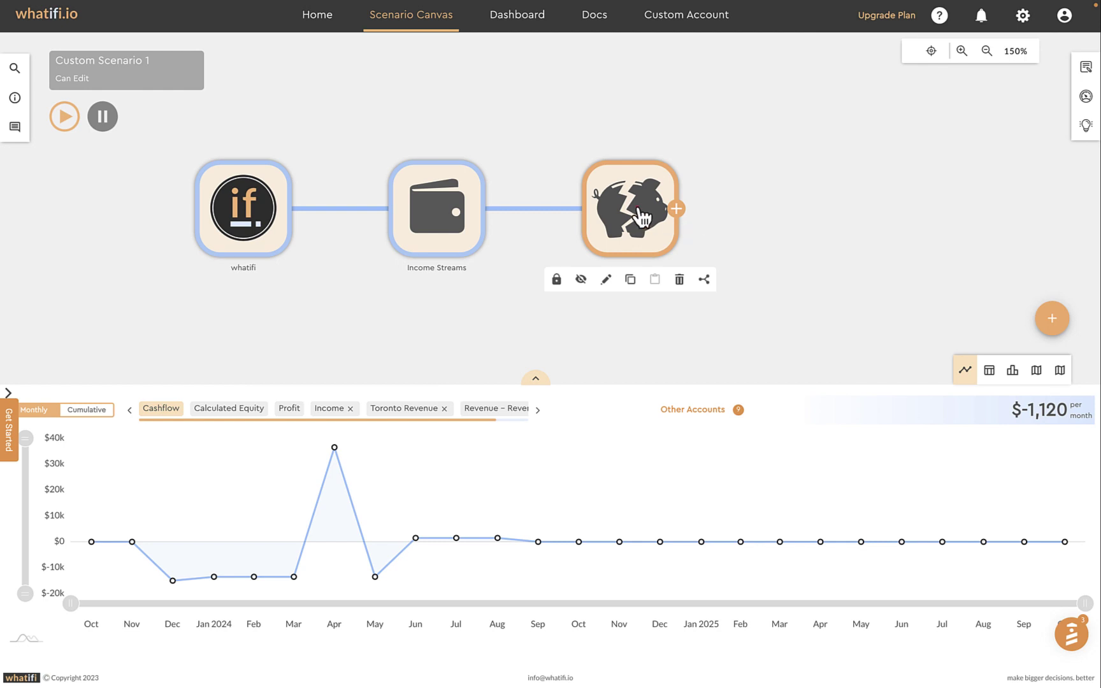
{"action": "left_click", "coordinate": [641, 213]}
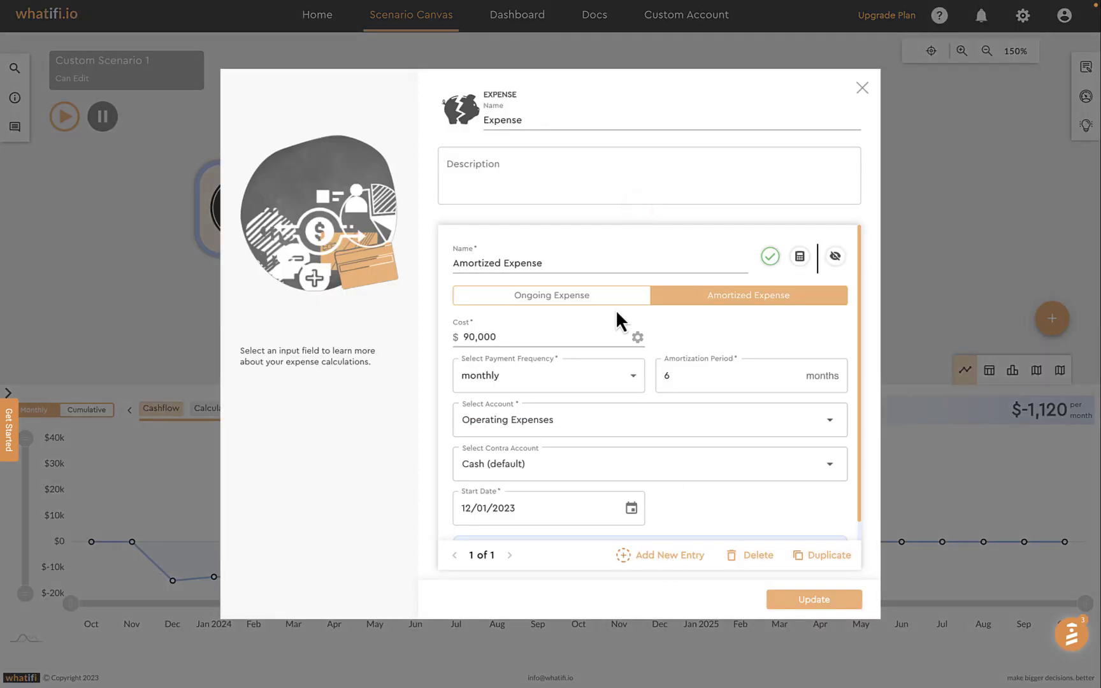
{"action": "left_click", "coordinate": [833, 555]}
{"action": "left_click_drag", "start_coordinate": [544, 261], "coordinate": [585, 261]}
{"action": "type", "text": "II"}
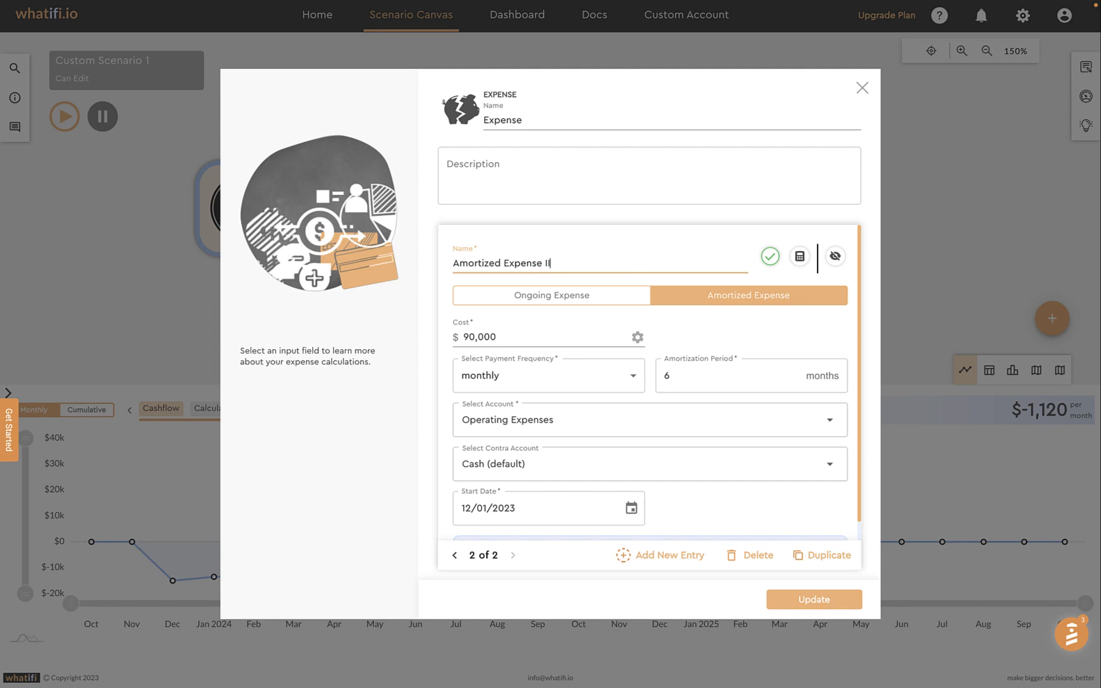
Set the Amortized Expense II cost to $45,000, paid bi-weekly over an amortization period of 2 weeks
{"action": "left_click_drag", "start_coordinate": [520, 337], "coordinate": [450, 337]}
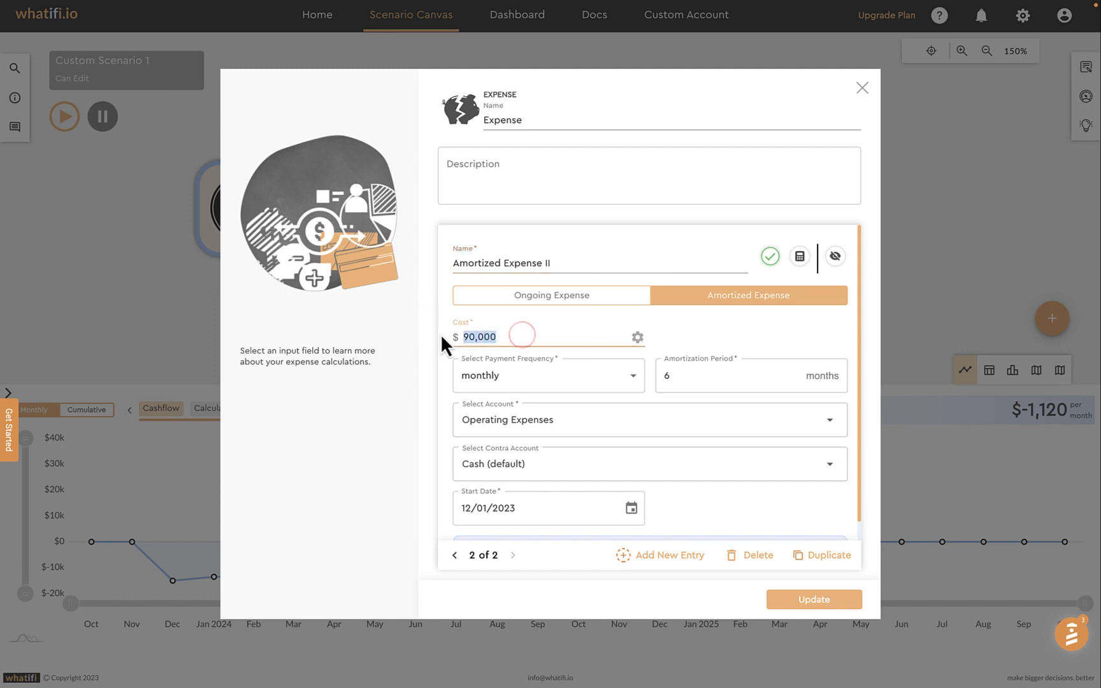
{"action": "type", "text": "450"}
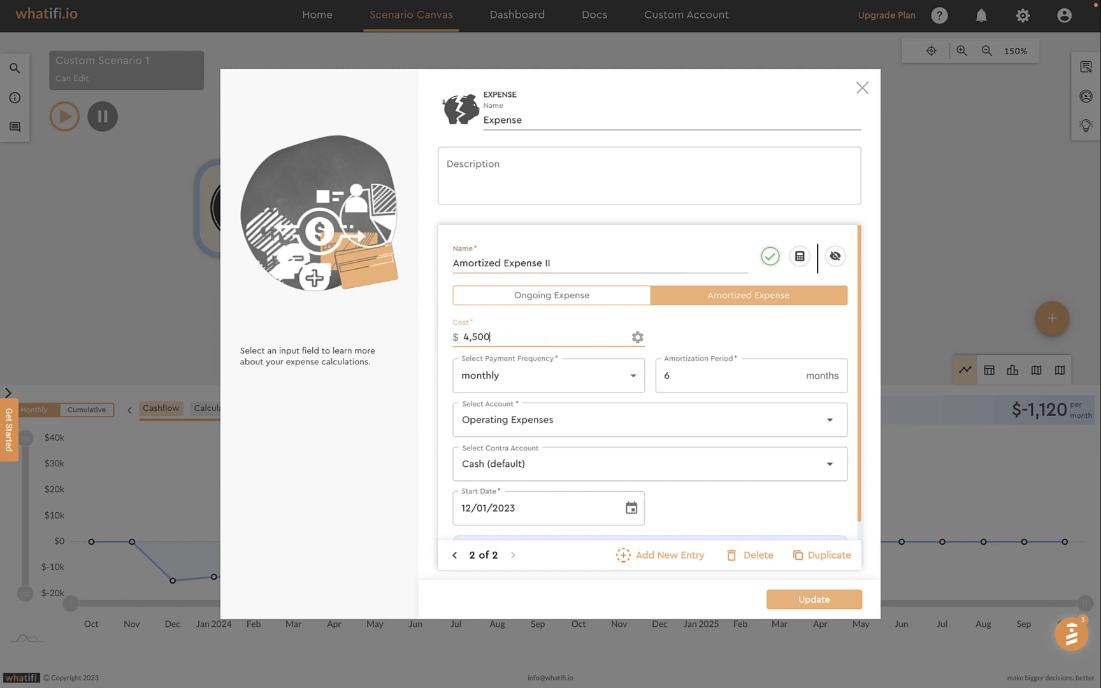
{"action": "left_click", "coordinate": [633, 376]}
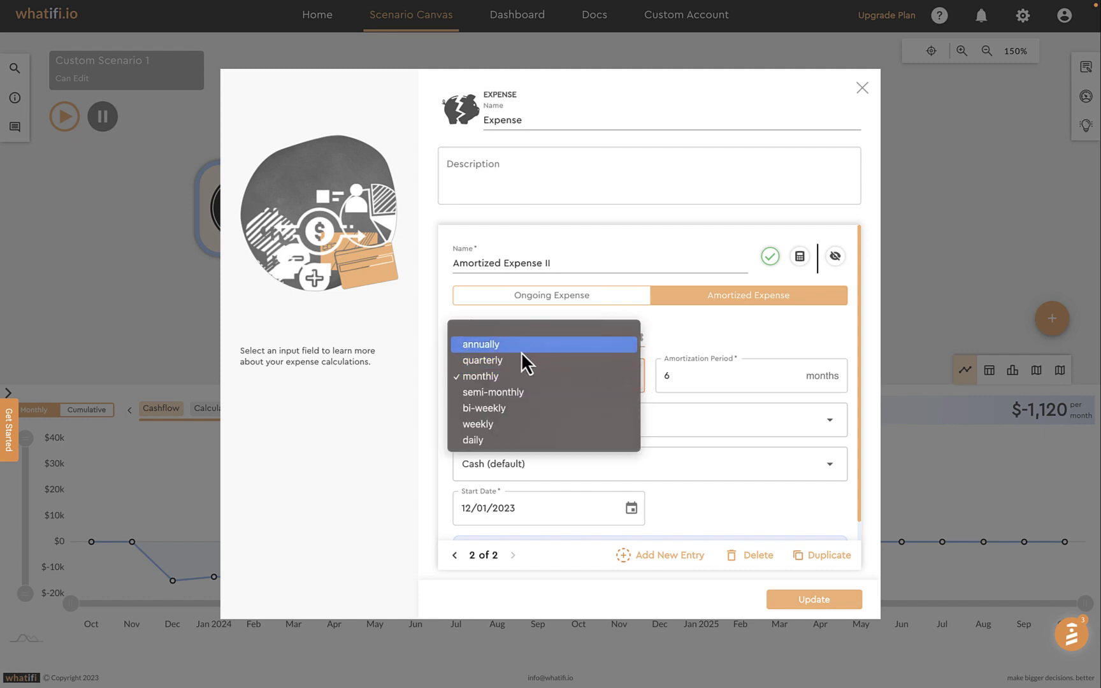
{"action": "left_click", "coordinate": [510, 409]}
{"action": "left_click", "coordinate": [704, 375]}
{"action": "key", "text": "BackSpace"}
{"action": "type", "text": "2"}
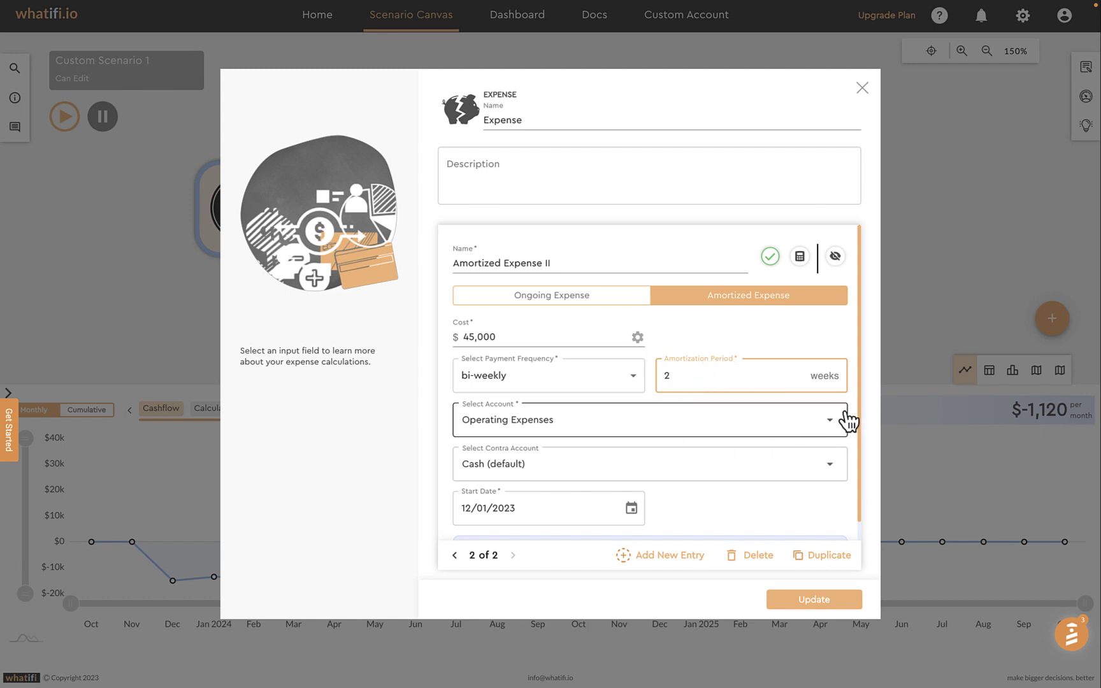
Set the Amortized Expense II start date to 08/14/2024 and update the Expense event
{"action": "left_click", "coordinate": [631, 508]}
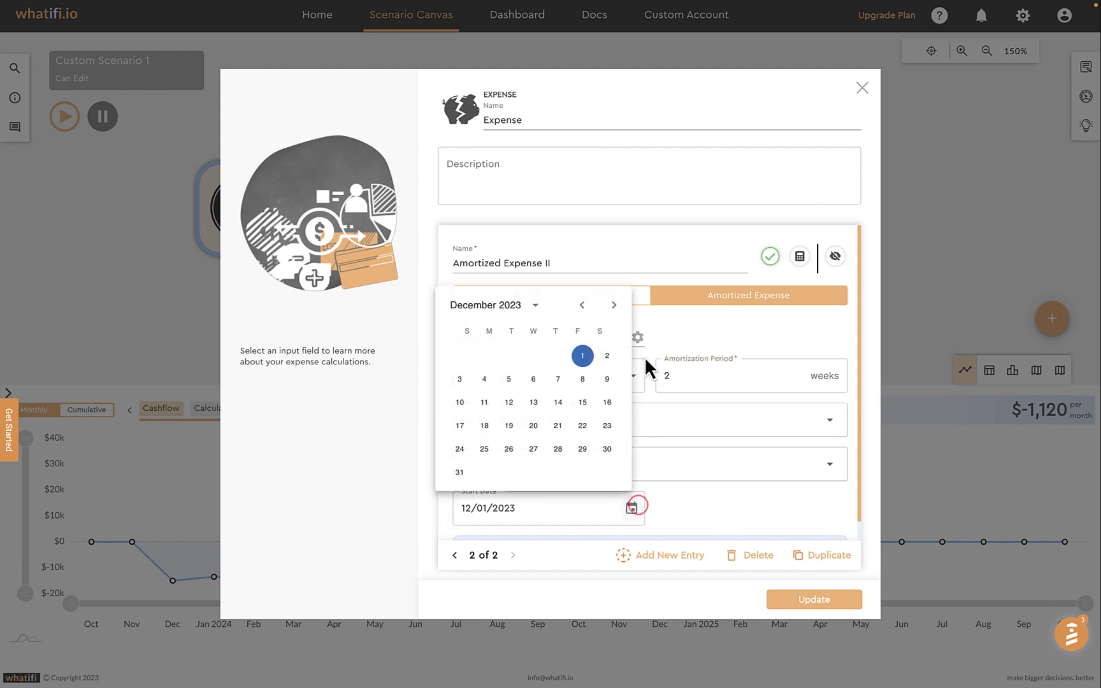
{"action": "left_click", "coordinate": [614, 306]}
{"action": "left_click", "coordinate": [614, 306]}
{"action": "left_click", "coordinate": [615, 306]}
{"action": "left_click", "coordinate": [614, 306]}
{"action": "left_click", "coordinate": [615, 306]}
{"action": "left_click", "coordinate": [614, 306]}
{"action": "left_click", "coordinate": [614, 306]}
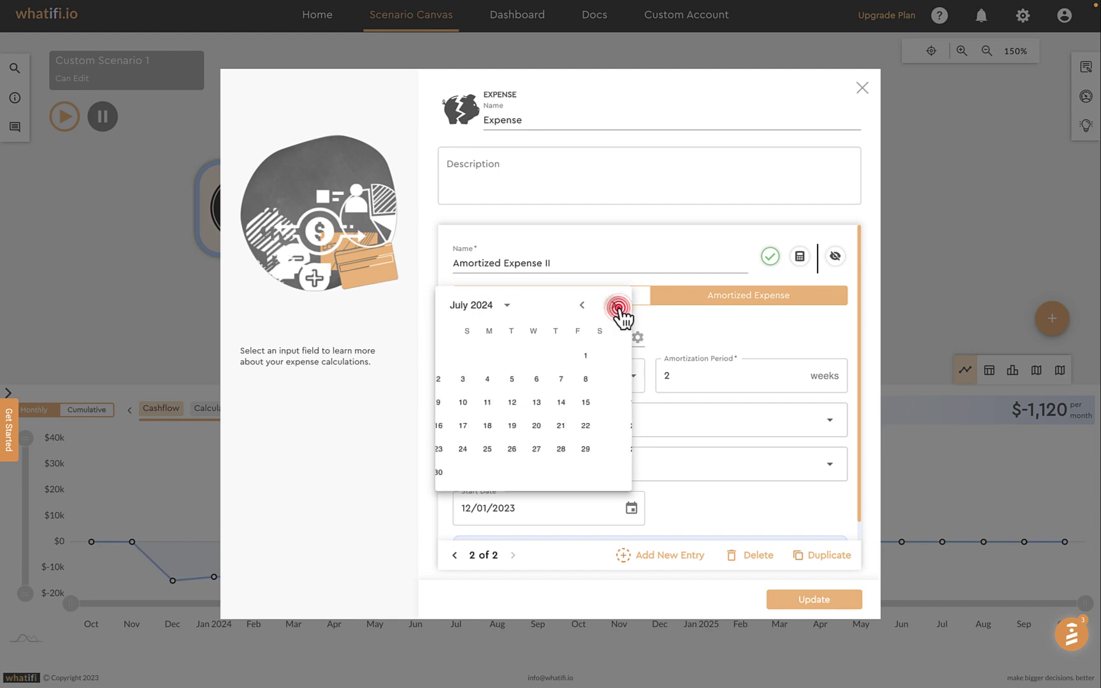
{"action": "left_click", "coordinate": [614, 306]}
{"action": "left_click", "coordinate": [537, 402]}
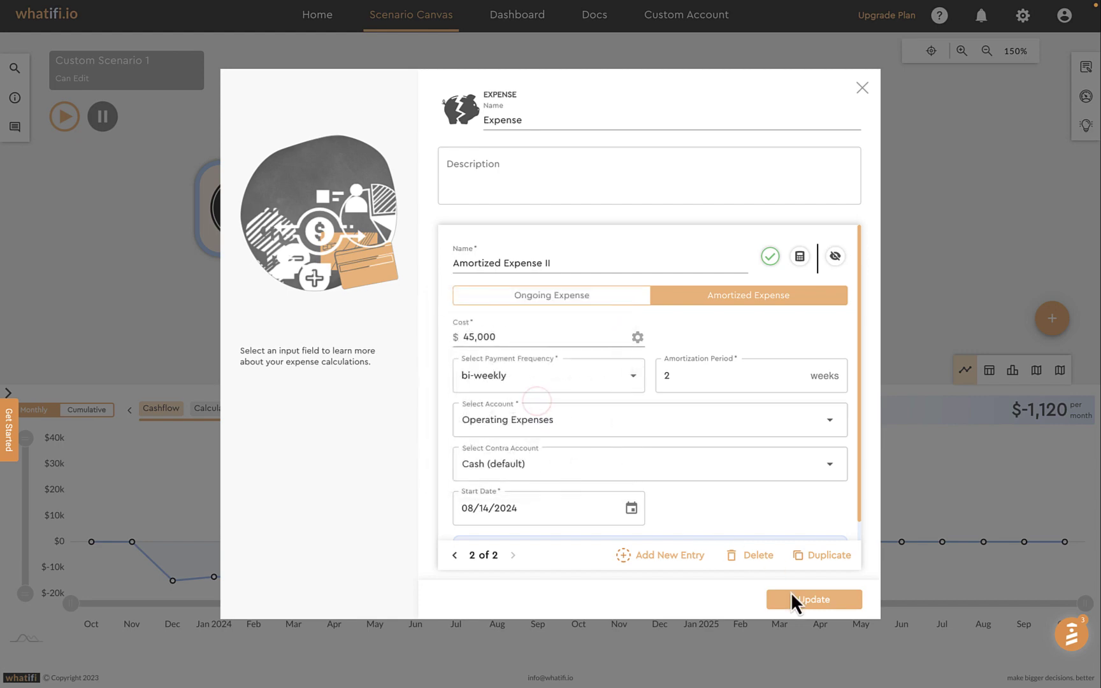
{"action": "left_click", "coordinate": [812, 600]}
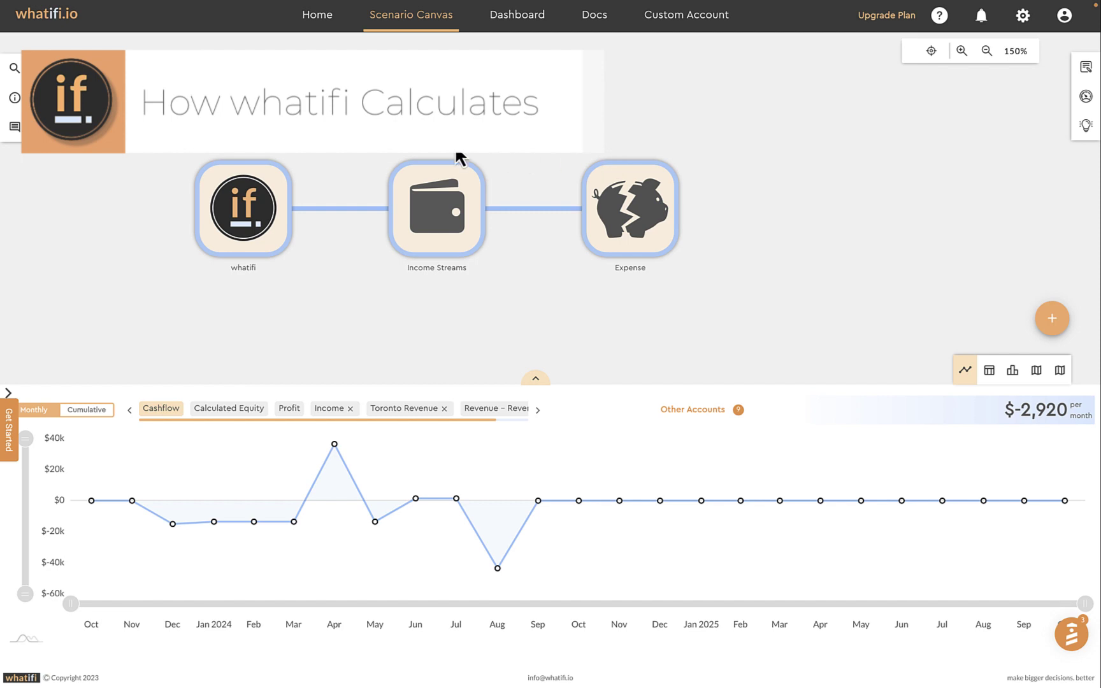
Add the Expenses ledger account to the chart's accounts and display its monthly chart
{"action": "mouse_move", "coordinate": [85, 470]}
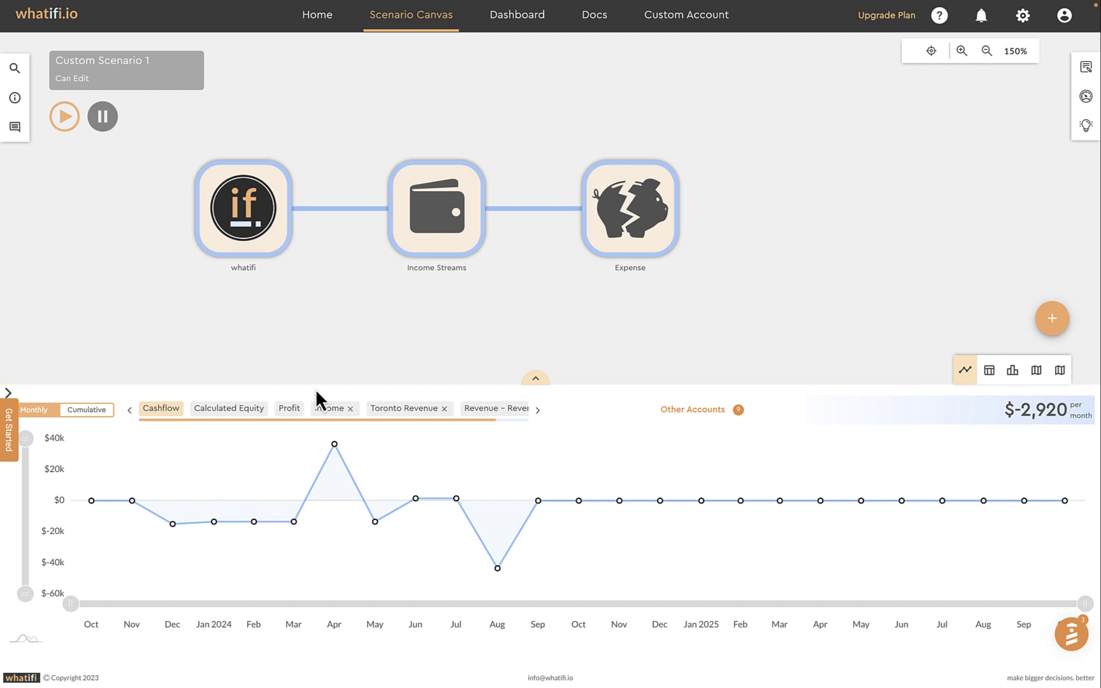
{"action": "left_click", "coordinate": [699, 414]}
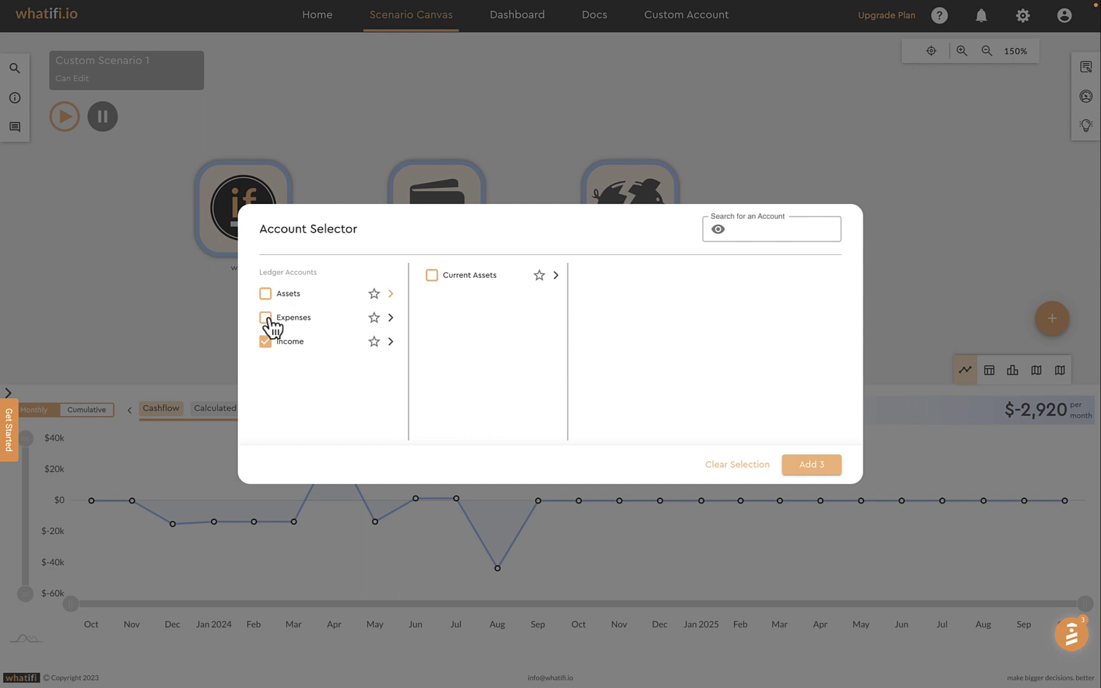
{"action": "left_click", "coordinate": [266, 318]}
{"action": "left_click", "coordinate": [822, 470]}
{"action": "scroll", "coordinate": [482, 415], "scroll_direction": "down", "scroll_amount": 2}
{"action": "left_click", "coordinate": [482, 409]}
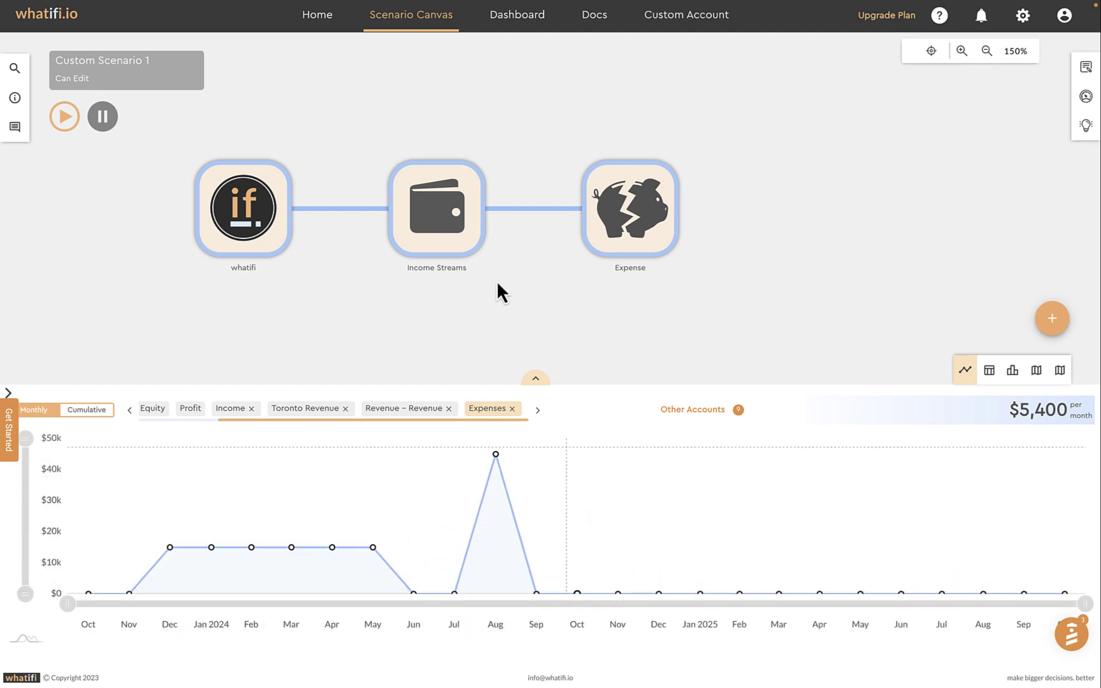
Set the Amortized Expense II amortization period to 8 weeks and update the Expense event
{"action": "left_click", "coordinate": [631, 209]}
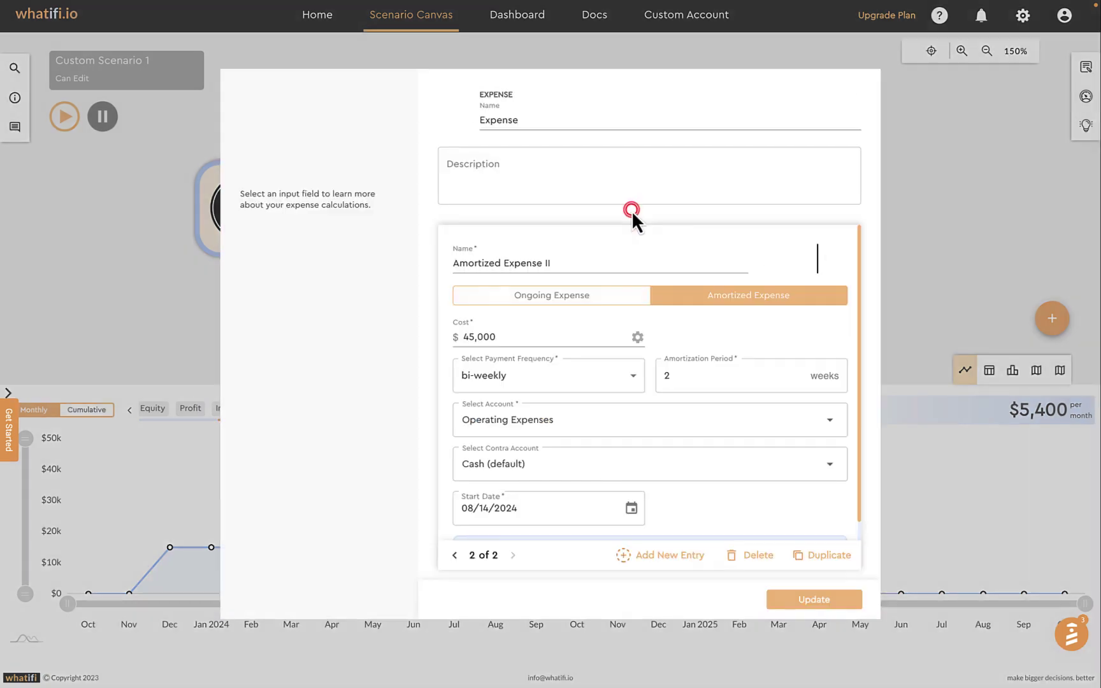
{"action": "scroll", "coordinate": [580, 465], "scroll_direction": "down", "scroll_amount": 1}
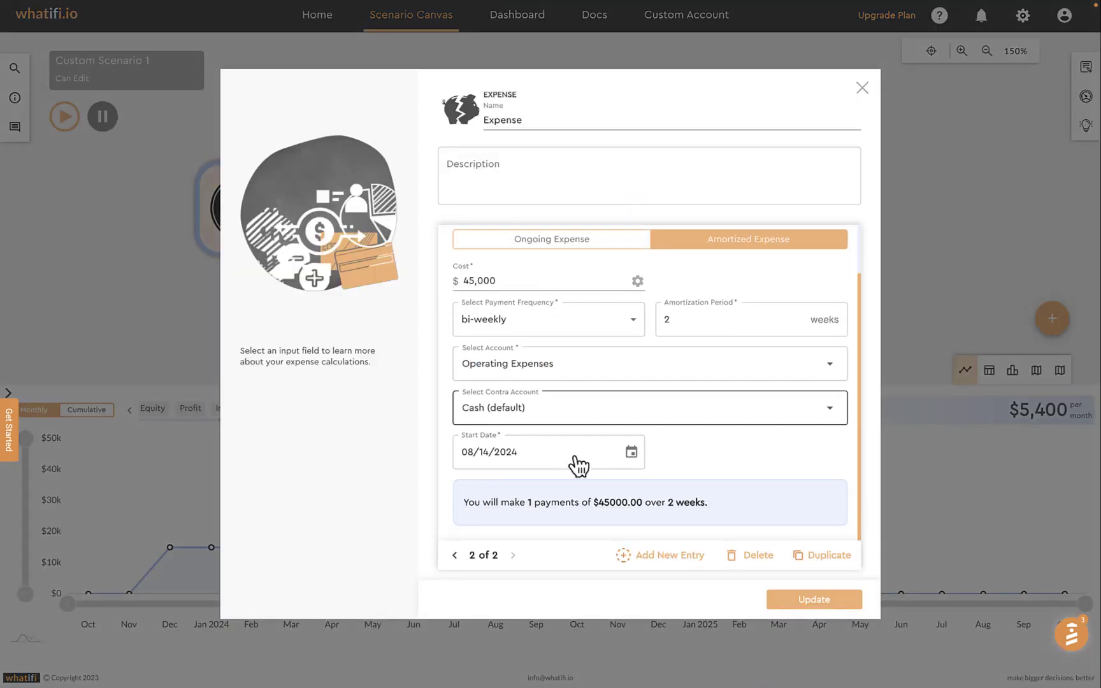
{"action": "left_click", "coordinate": [731, 313]}
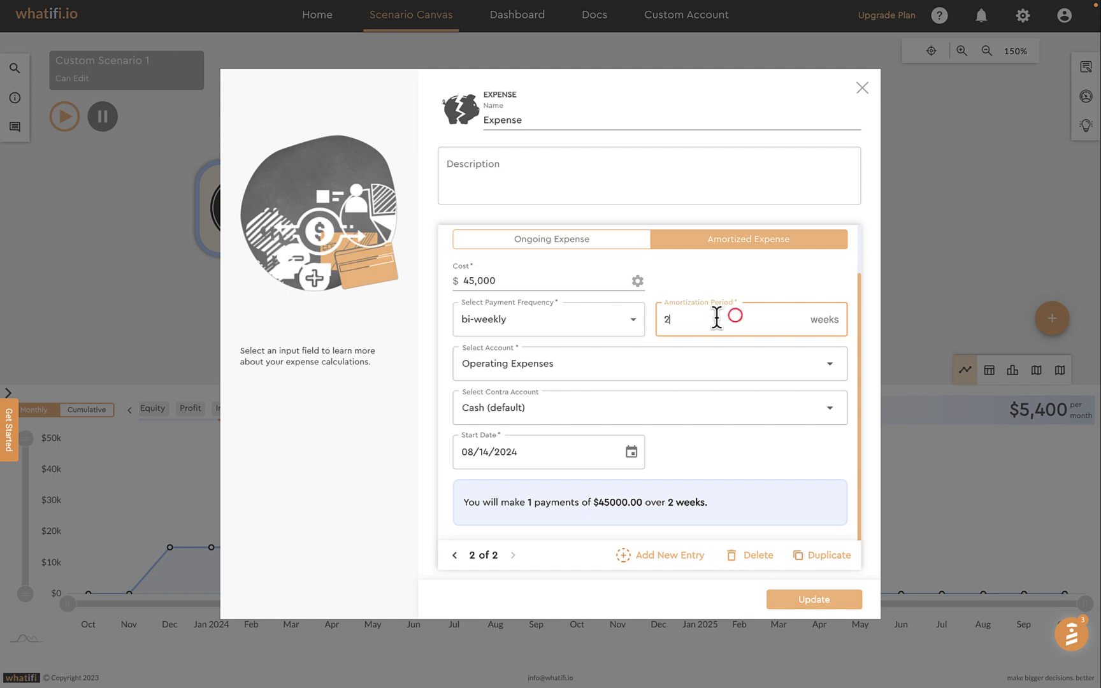
{"action": "left_click_drag", "start_coordinate": [716, 318], "coordinate": [661, 320]}
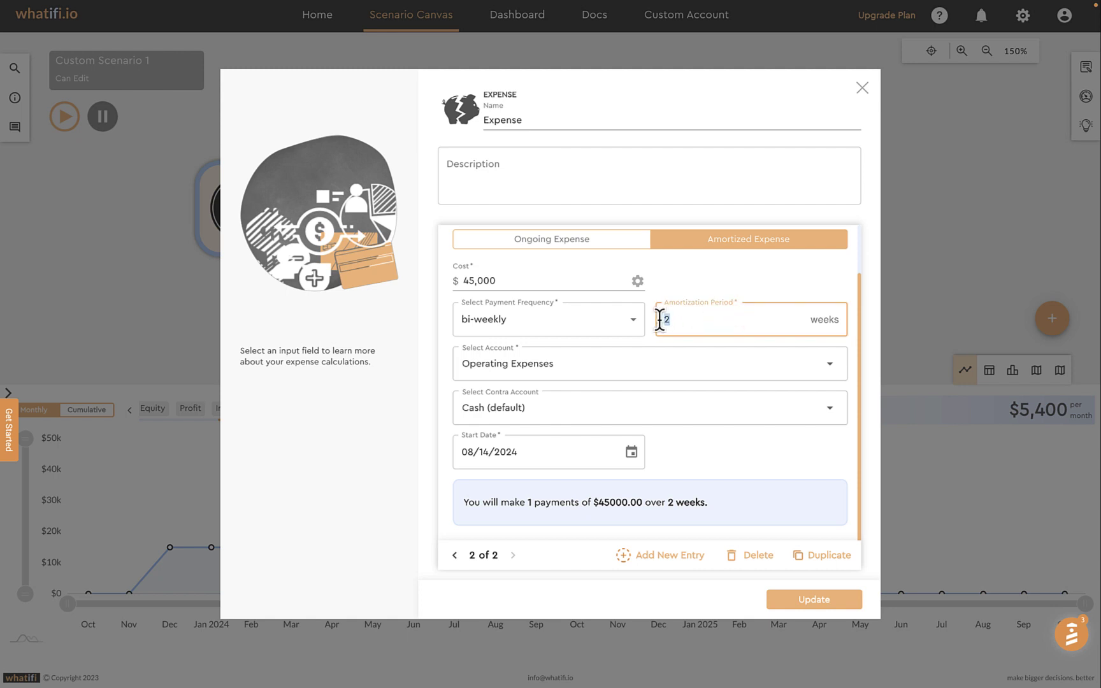
{"action": "type", "text": "8"}
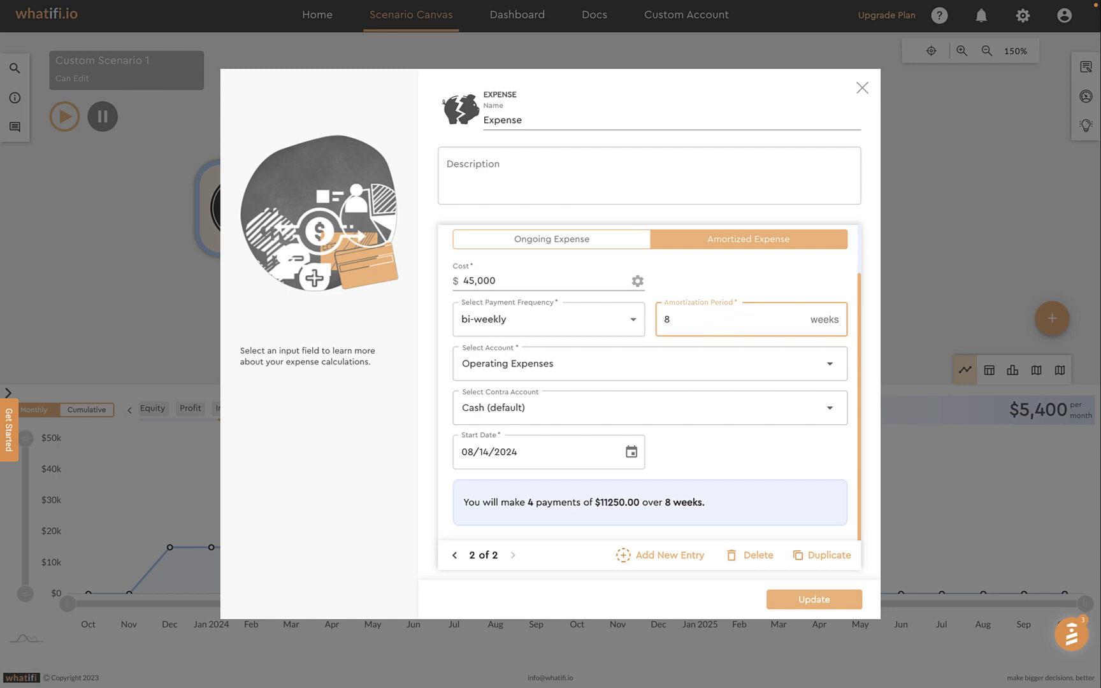
{"action": "left_click", "coordinate": [821, 599]}
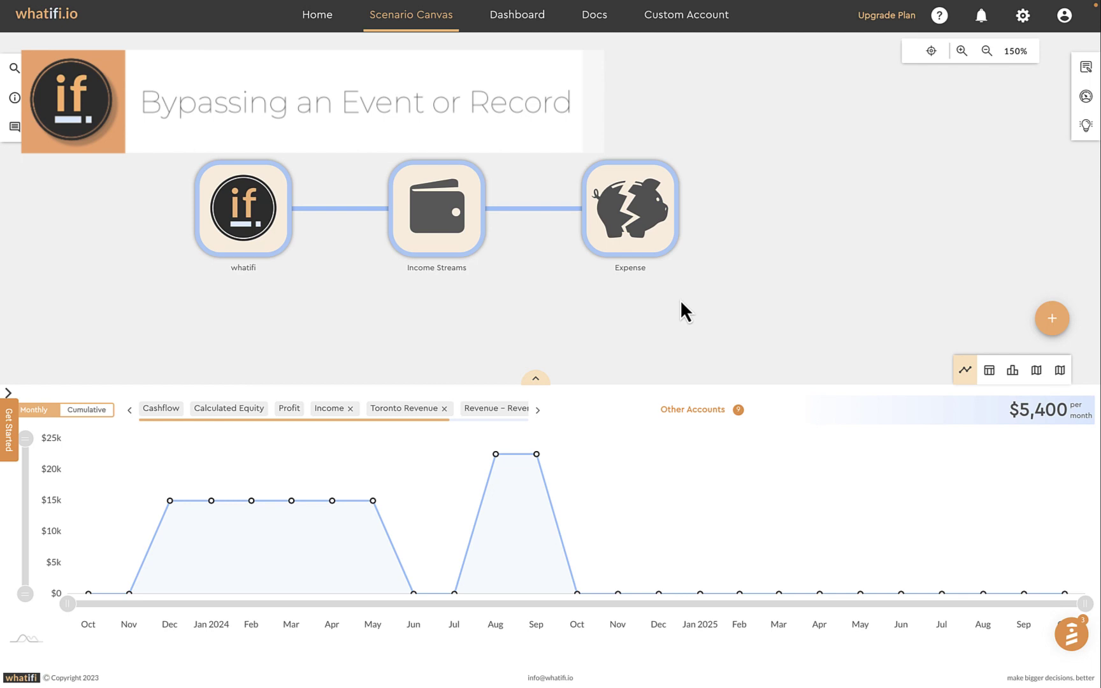
Bypass the Income Streams event, check the effect on the Cashflow chart, and remove the bypass
{"action": "left_click", "coordinate": [432, 201]}
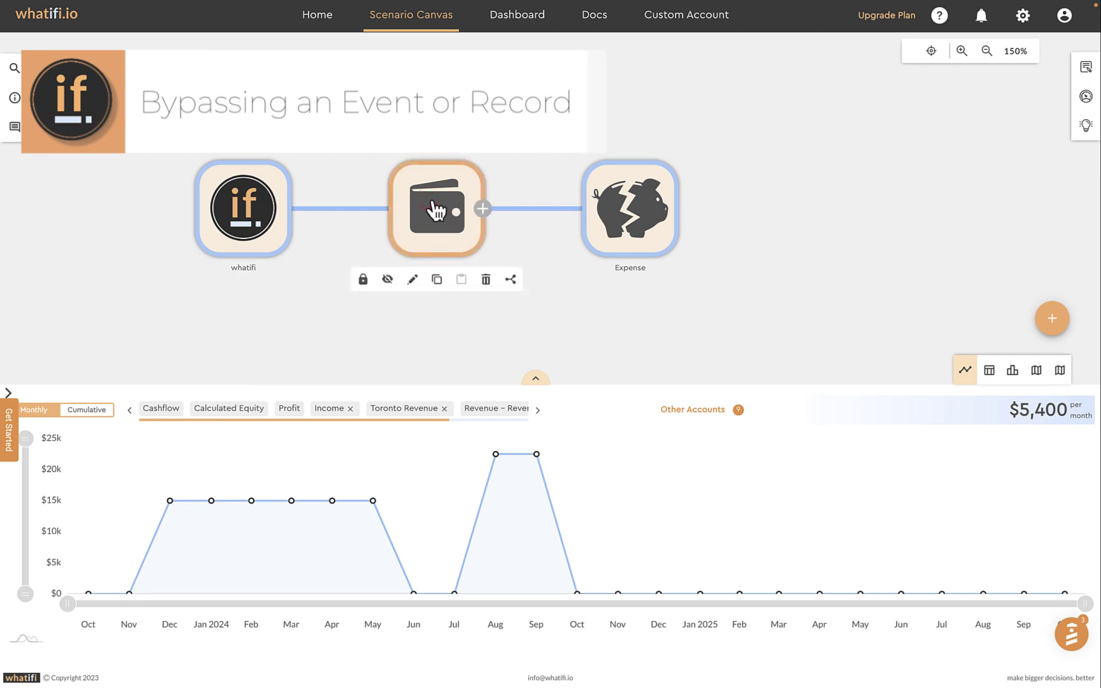
{"action": "left_click", "coordinate": [388, 279]}
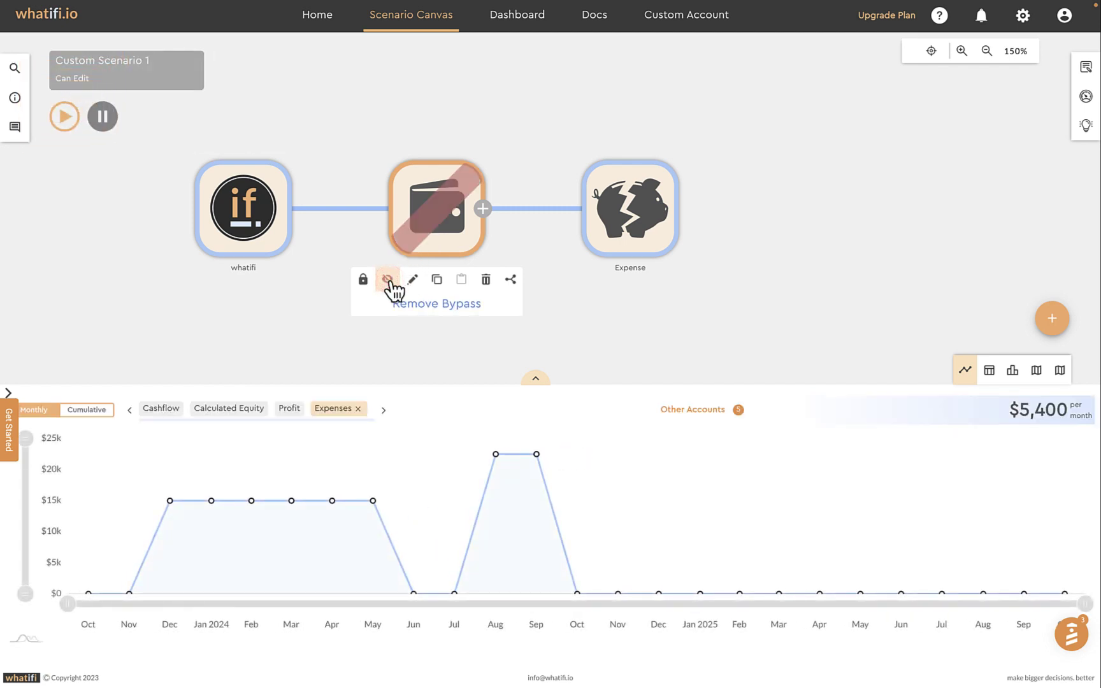
{"action": "left_click", "coordinate": [161, 410]}
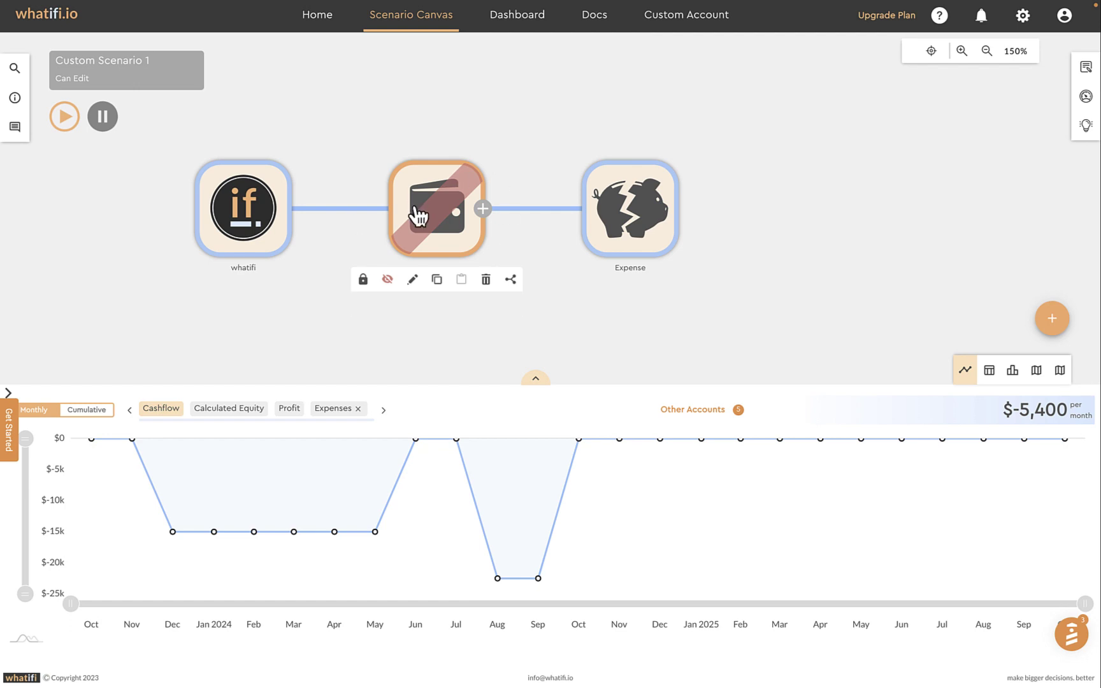
{"action": "left_click", "coordinate": [386, 280]}
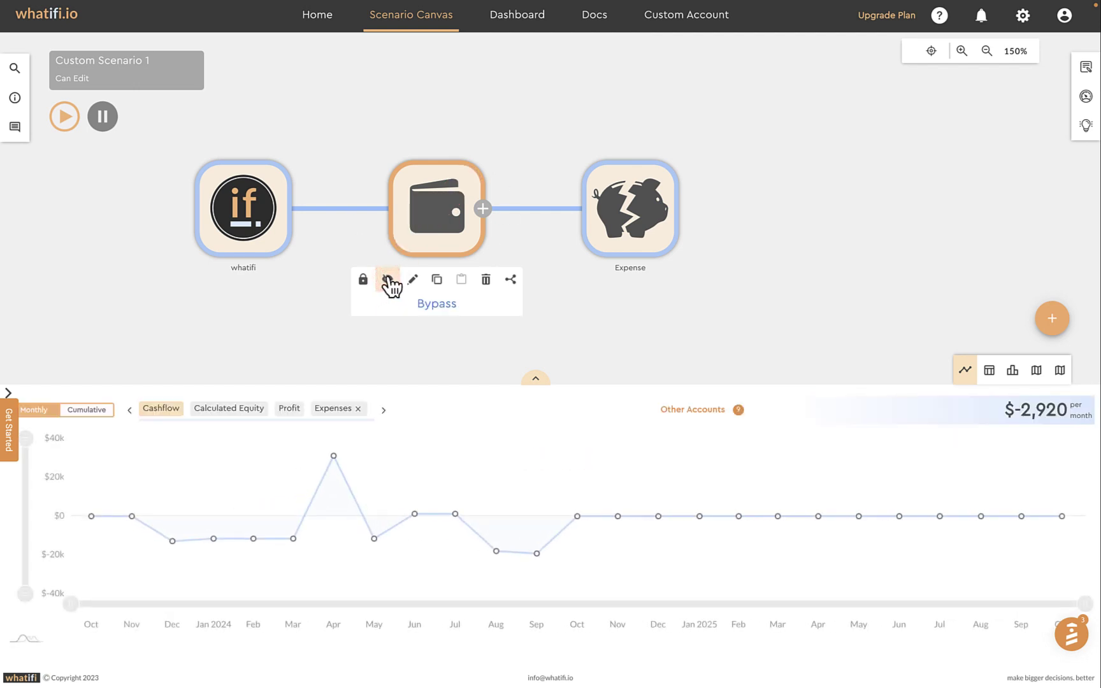
Bypass the Expense event from its event details to check the Cashflow chart, and remove the bypass
{"action": "left_click", "coordinate": [636, 224]}
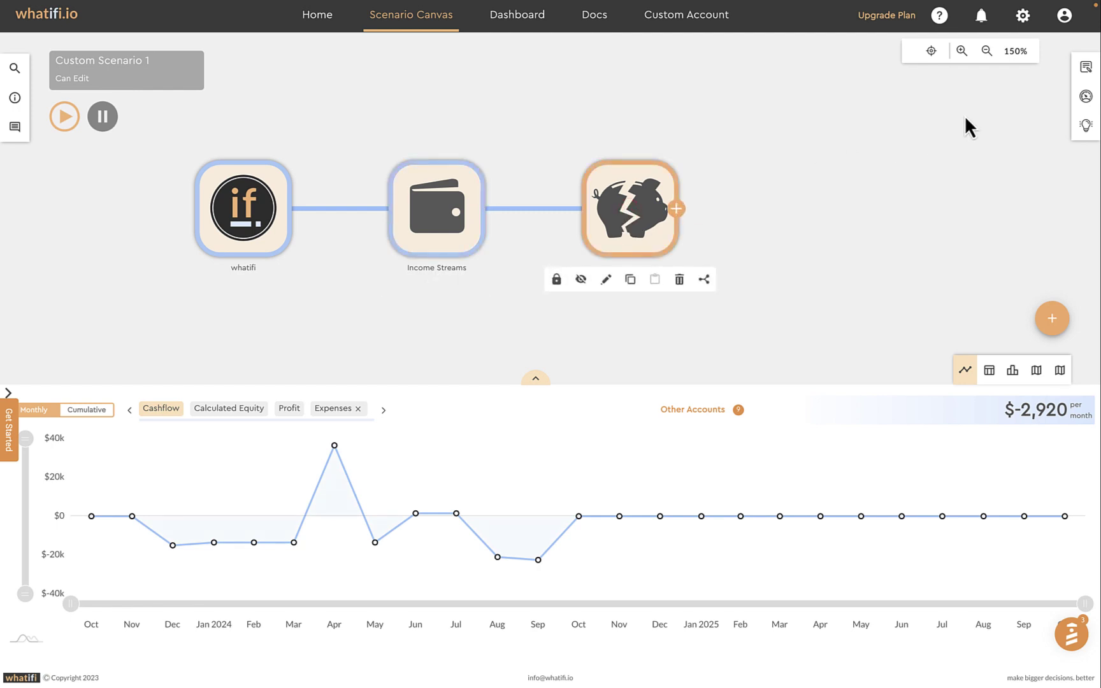
{"action": "left_click", "coordinate": [1086, 68]}
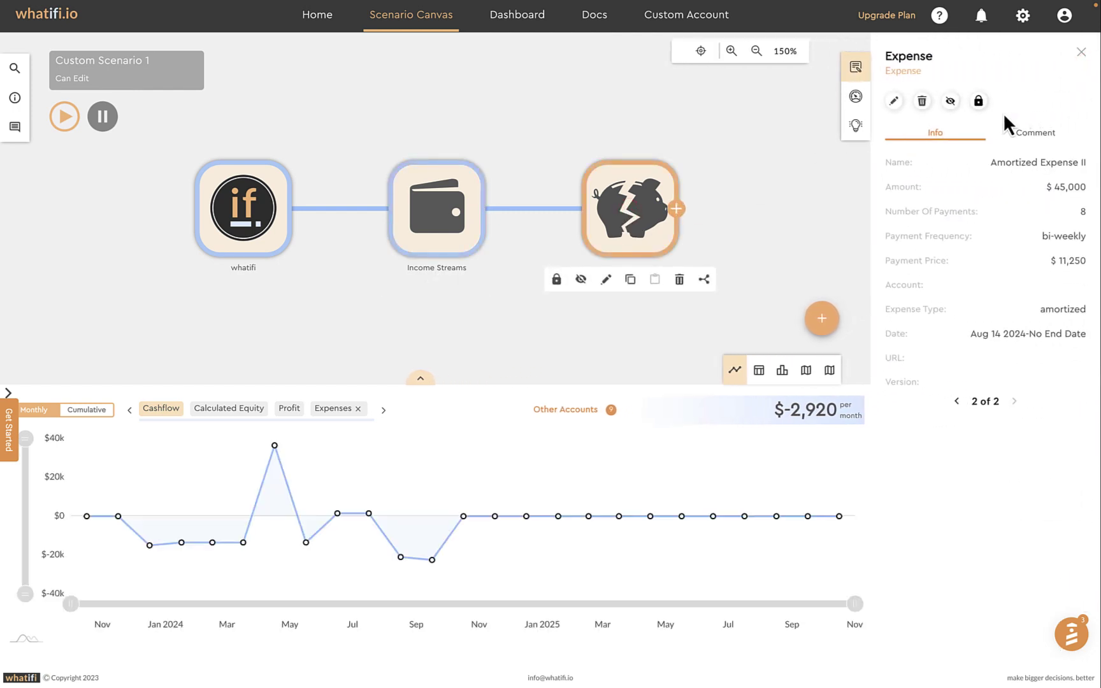
{"action": "left_click", "coordinate": [951, 103]}
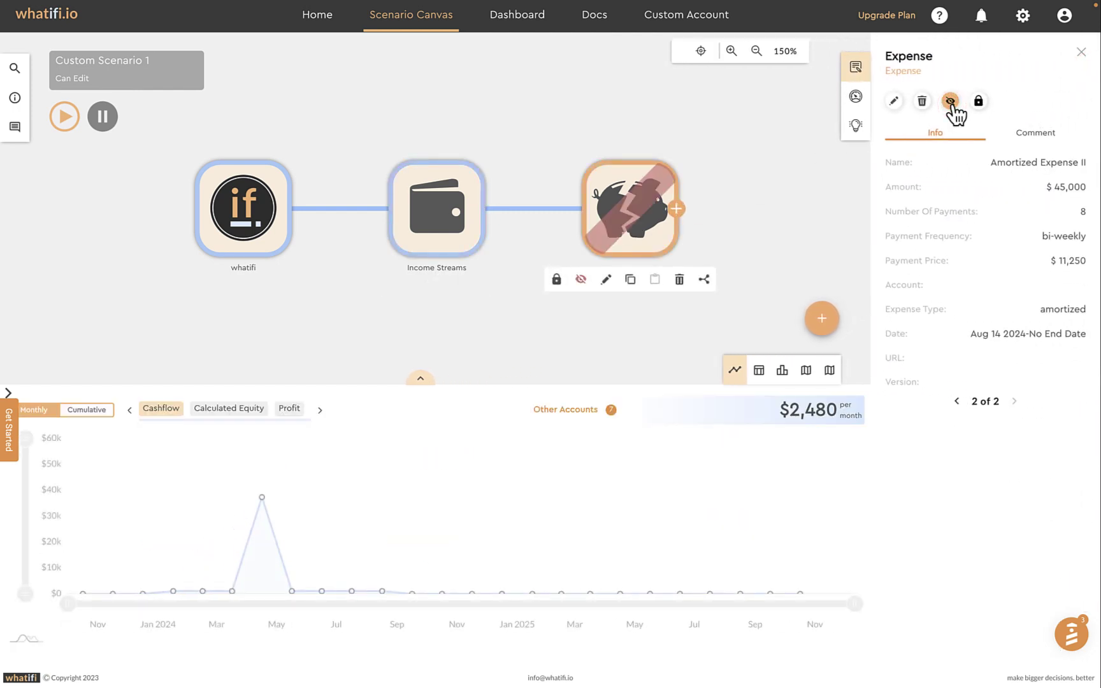
{"action": "left_click", "coordinate": [951, 103]}
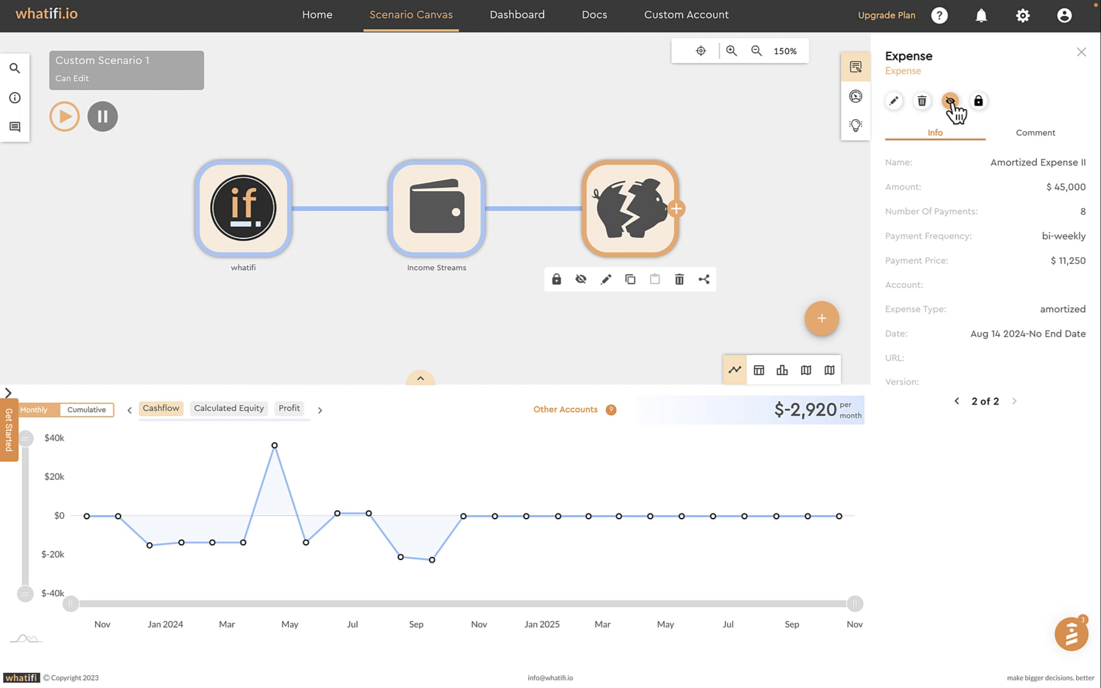
Bypass the One Off entry in the Income Streams event and update the event
{"action": "double_click", "coordinate": [438, 221]}
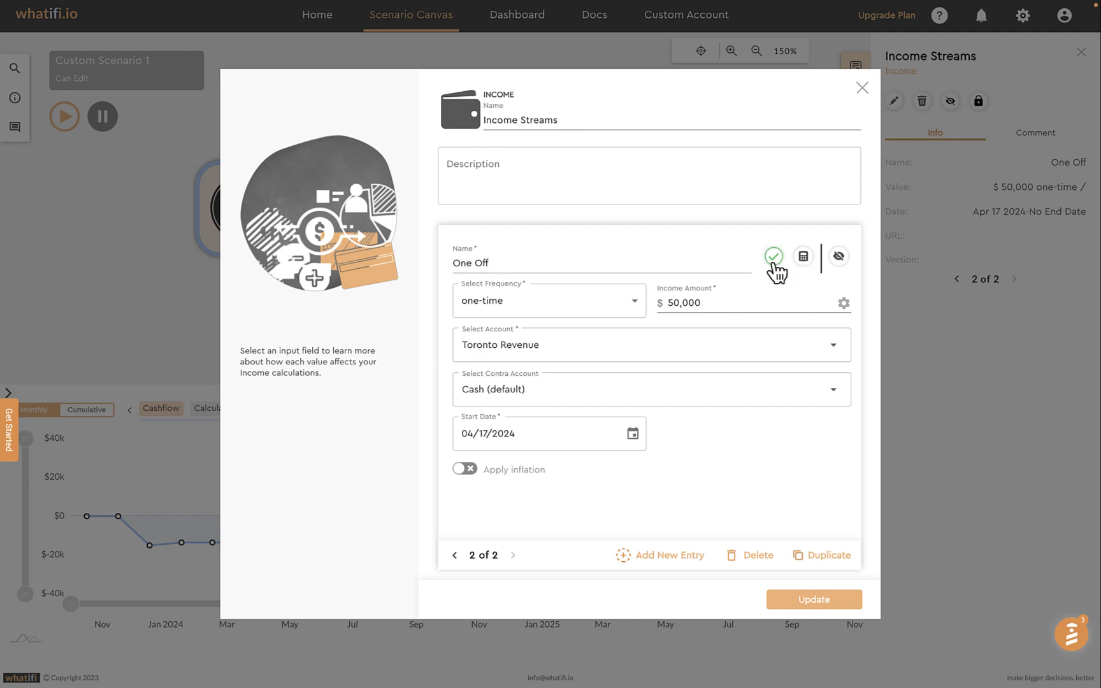
{"action": "left_click", "coordinate": [837, 256]}
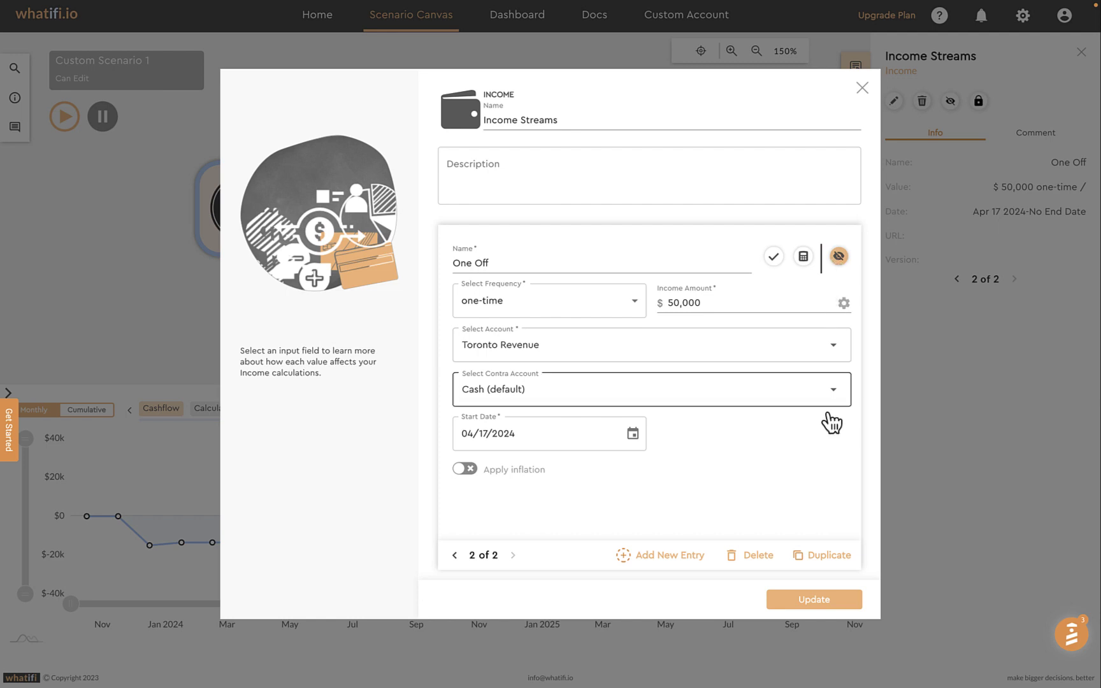
{"action": "left_click", "coordinate": [821, 600]}
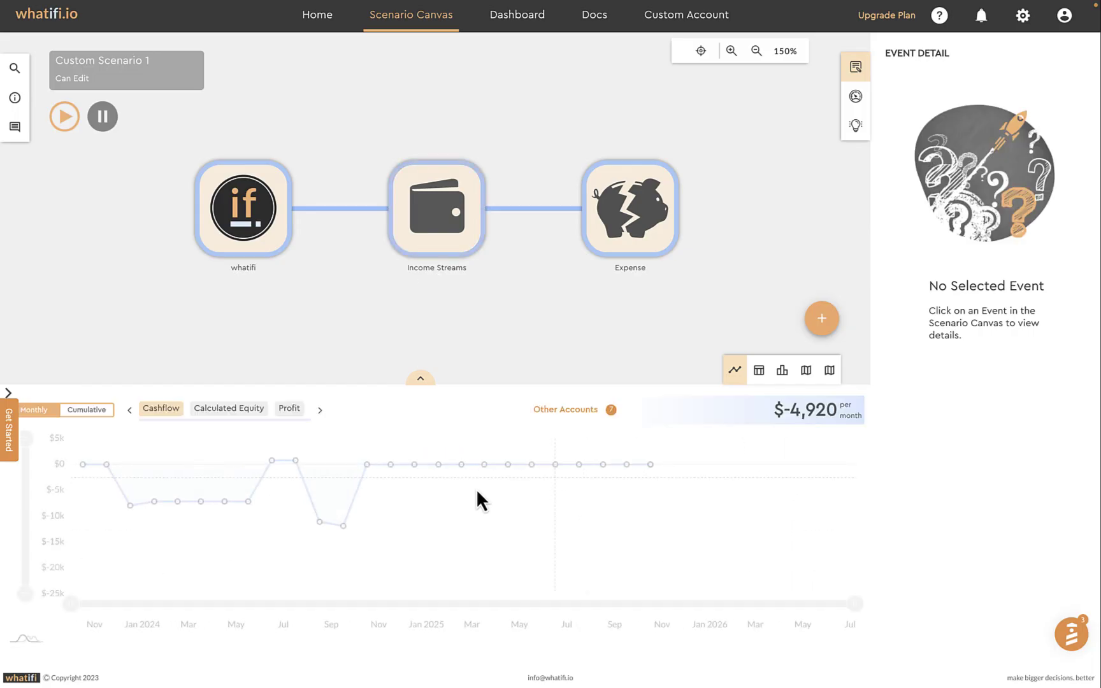
Add the Income ledger account to the chart's accounts and display its monthly chart
{"action": "left_click", "coordinate": [577, 408]}
{"action": "left_click", "coordinate": [267, 341]}
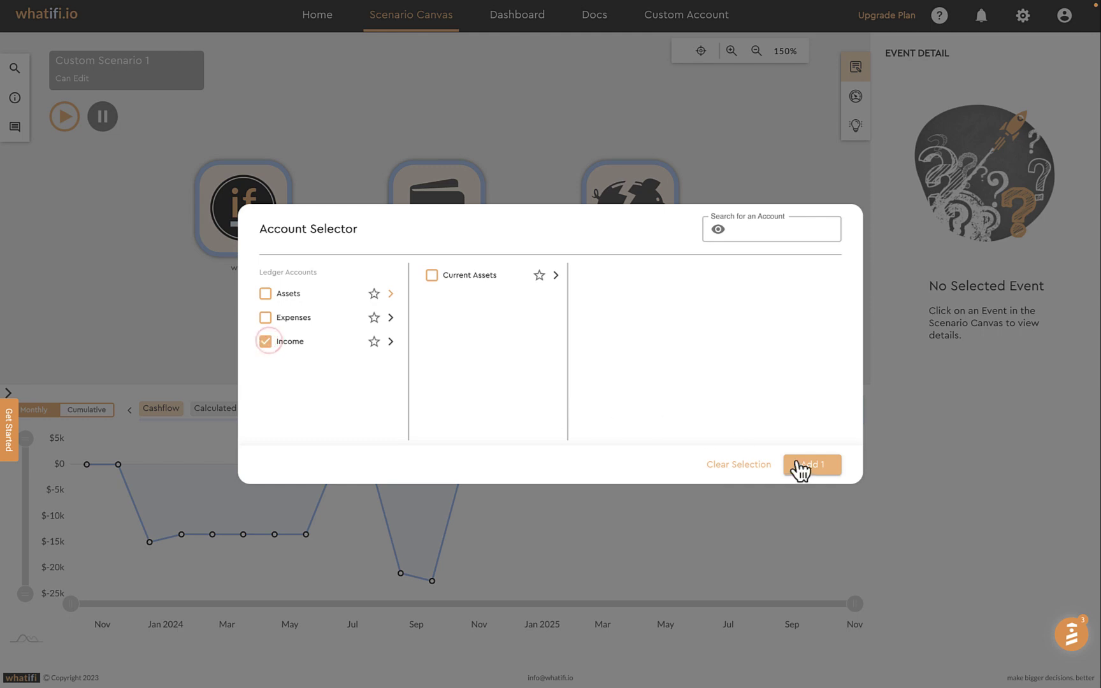
{"action": "left_click", "coordinate": [801, 466]}
{"action": "left_click", "coordinate": [324, 408]}
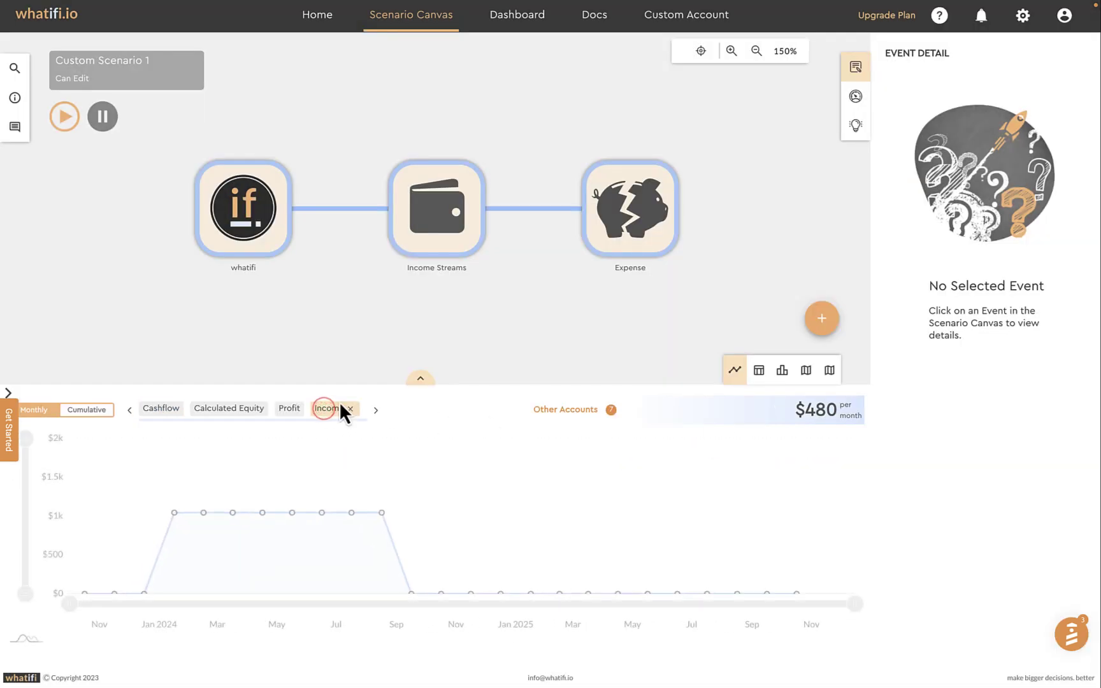
Remove the bypass from the One Off entry, update the Income Streams event and check the Income chart
{"action": "double_click", "coordinate": [435, 209]}
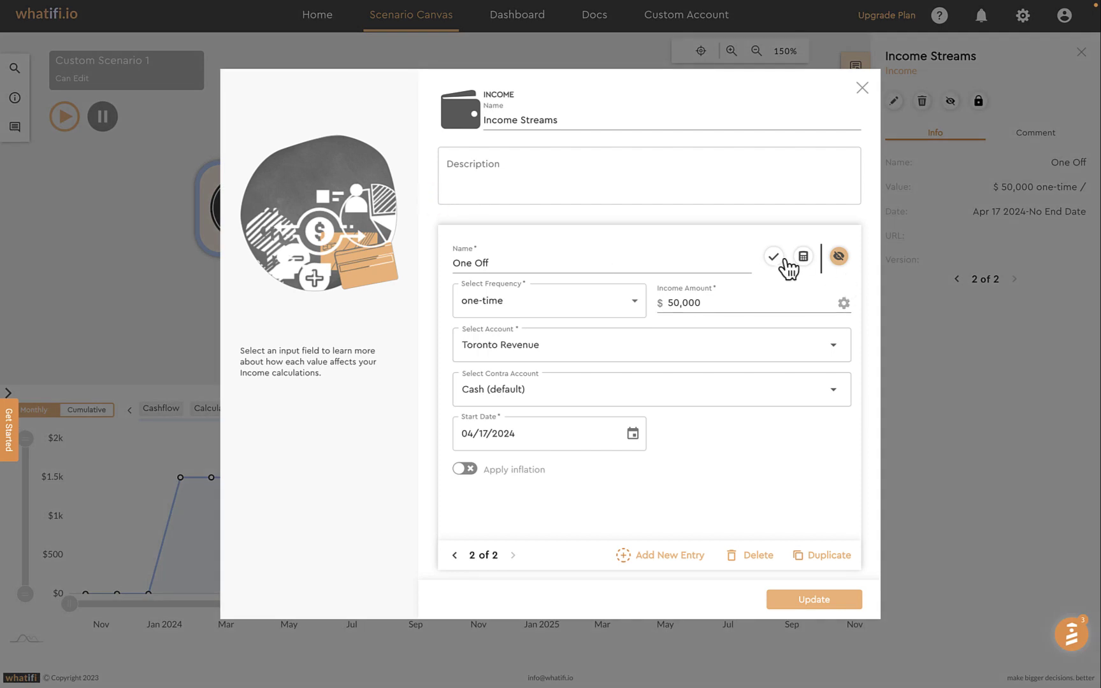
{"action": "left_click", "coordinate": [775, 258]}
{"action": "left_click", "coordinate": [840, 256]}
{"action": "left_click", "coordinate": [825, 605]}
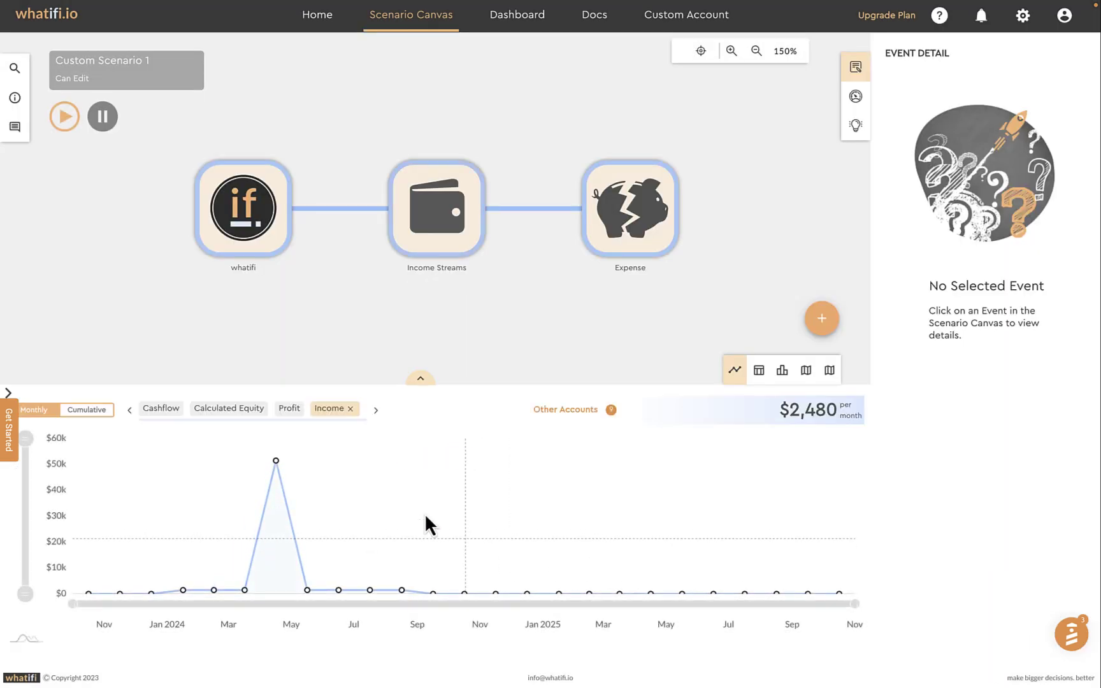
{"action": "mouse_move", "coordinate": [283, 461]}
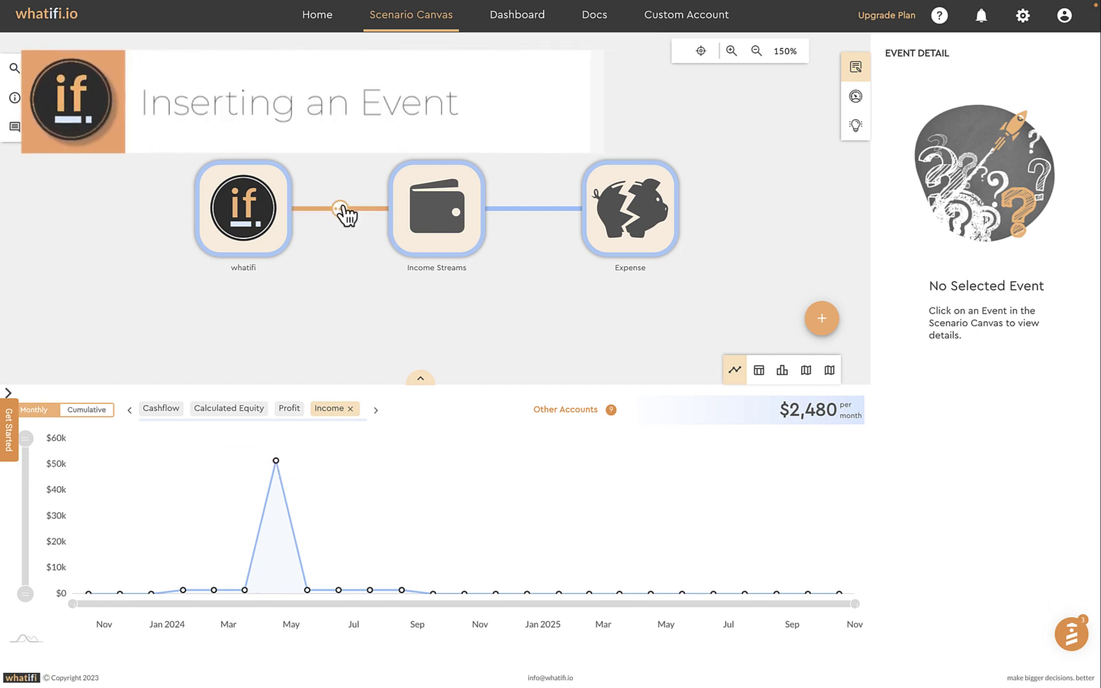
Start inserting a new event on the connection between the whatifi and Income Streams events
{"action": "mouse_move", "coordinate": [341, 209]}
{"action": "left_click", "coordinate": [340, 210]}
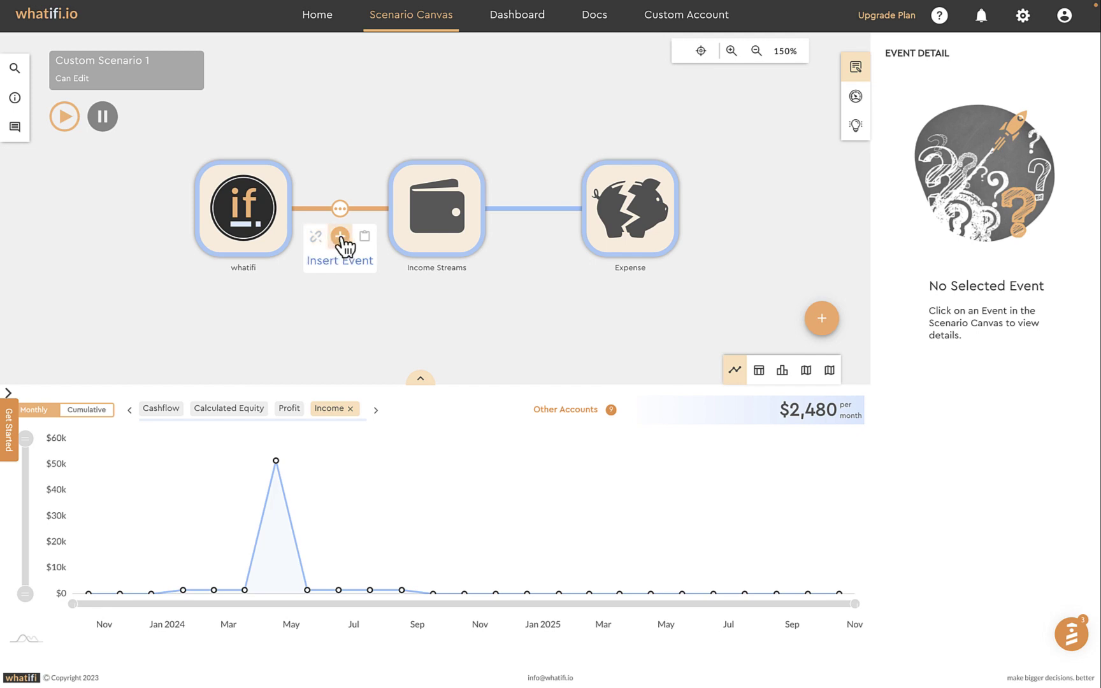
{"action": "left_click", "coordinate": [341, 237]}
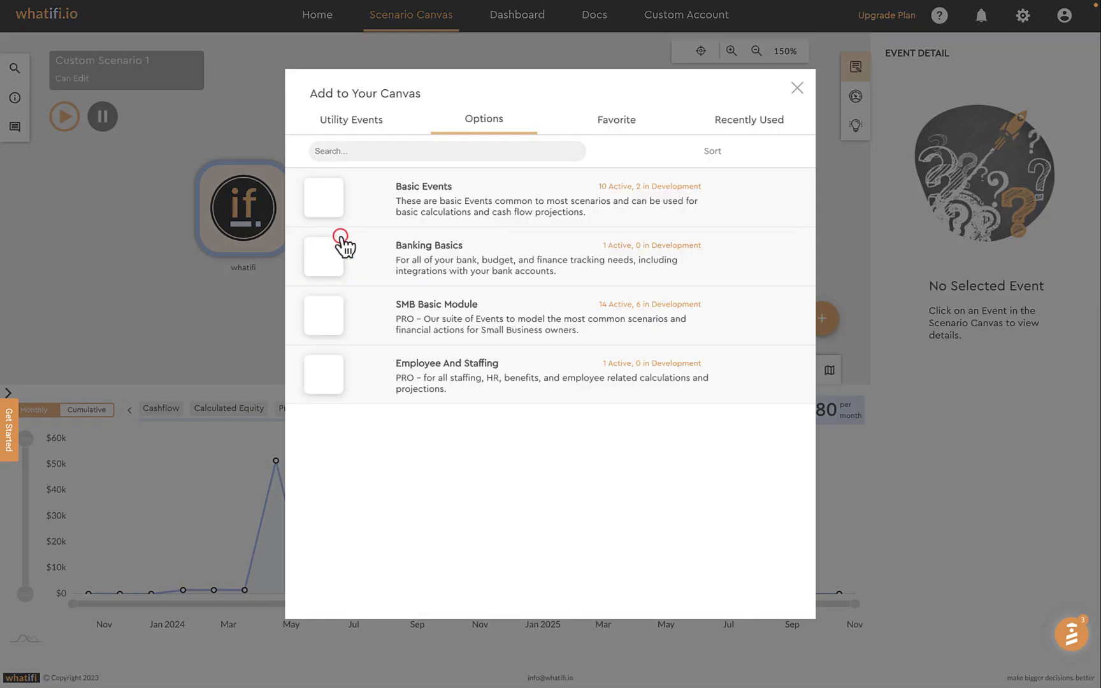
Start a new Debit Credit event from the Basic Events and name its entry Transaction 1
{"action": "left_click", "coordinate": [448, 207]}
{"action": "left_click", "coordinate": [348, 263]}
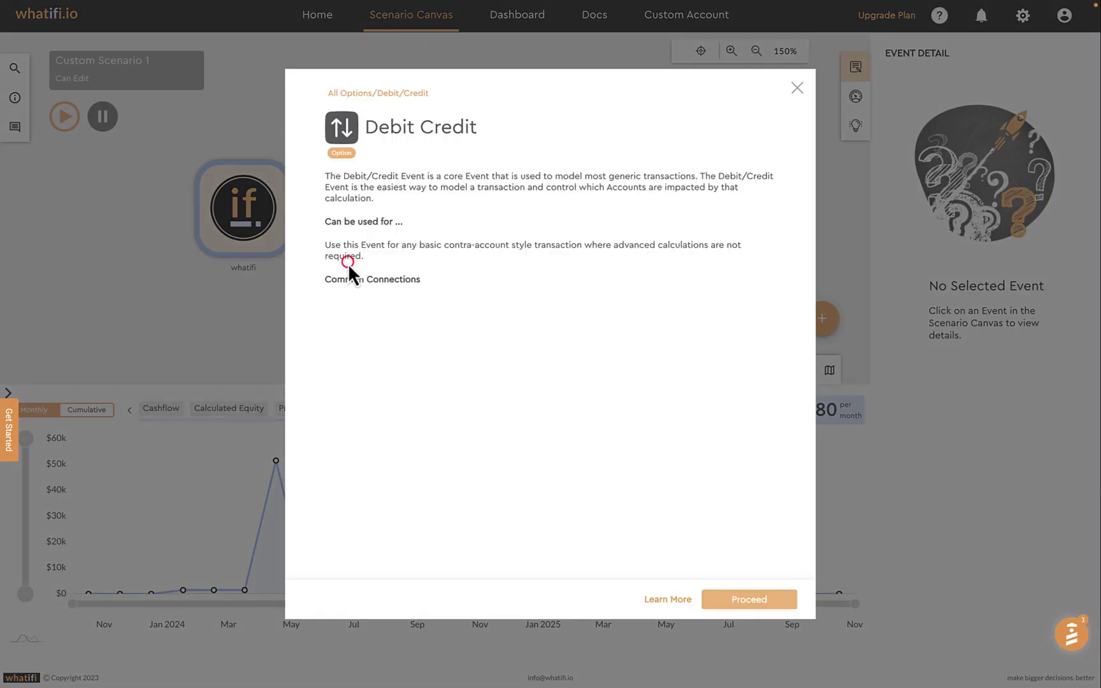
{"action": "left_click", "coordinate": [739, 599]}
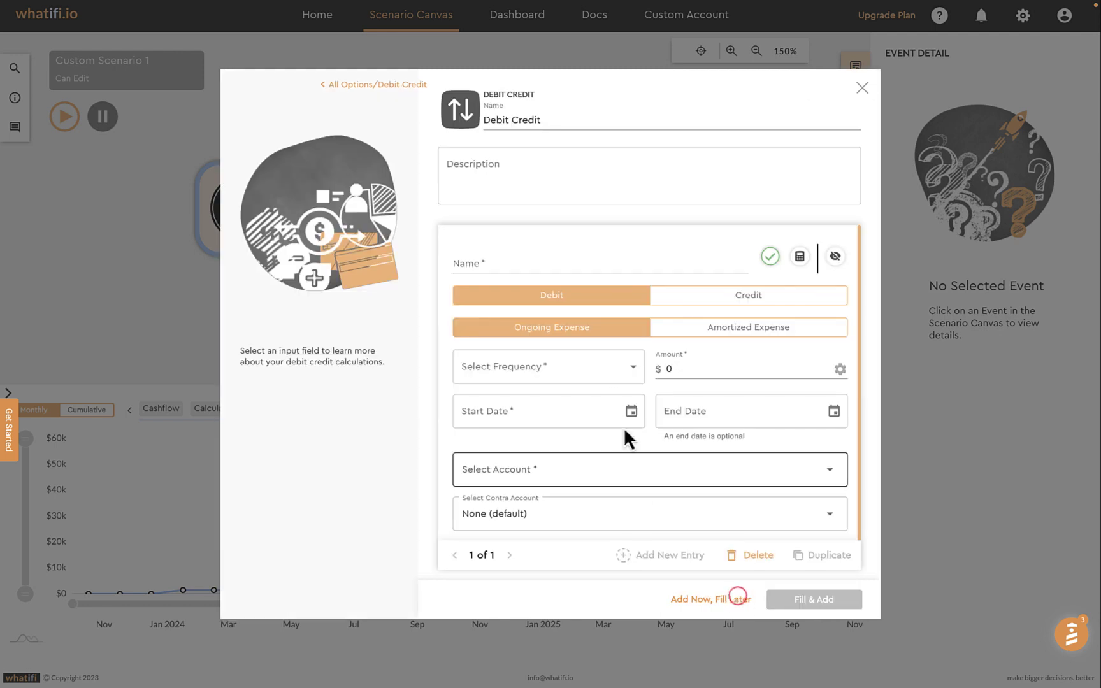
{"action": "left_click", "coordinate": [505, 262]}
{"action": "type", "text": "T"}
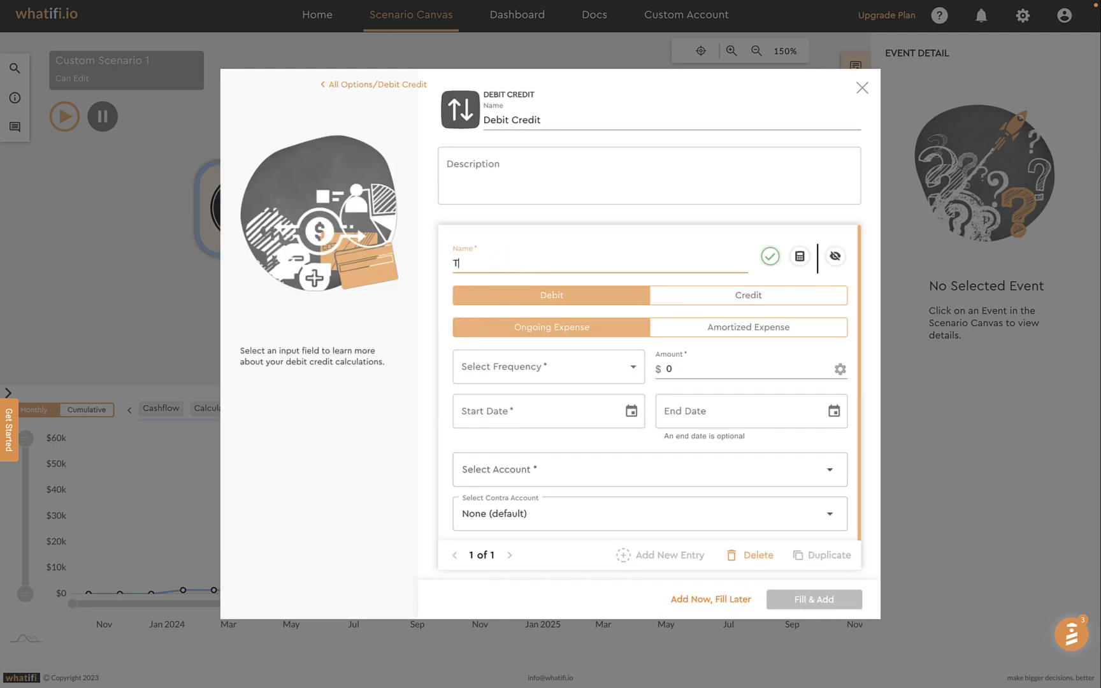
{"action": "type", "text": "ransaction 1"}
{"action": "scroll", "coordinate": [533, 339], "scroll_direction": "down", "scroll_amount": 1}
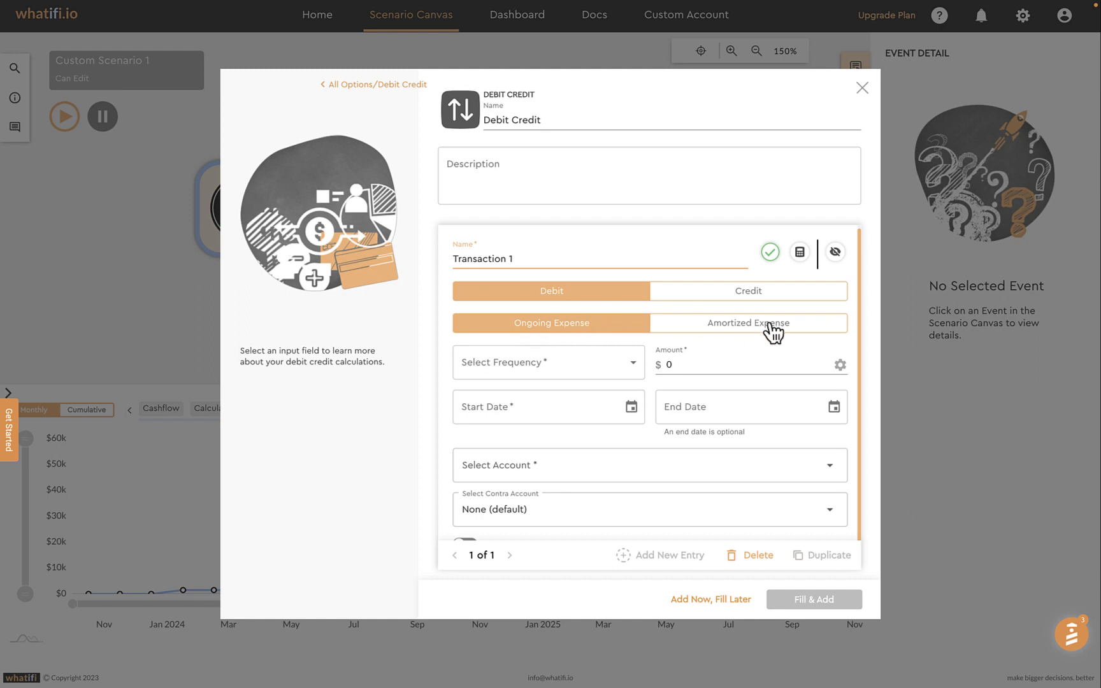
Set Transaction 1 to a quarterly frequency with an amount of $25,000
{"action": "left_click", "coordinate": [585, 370]}
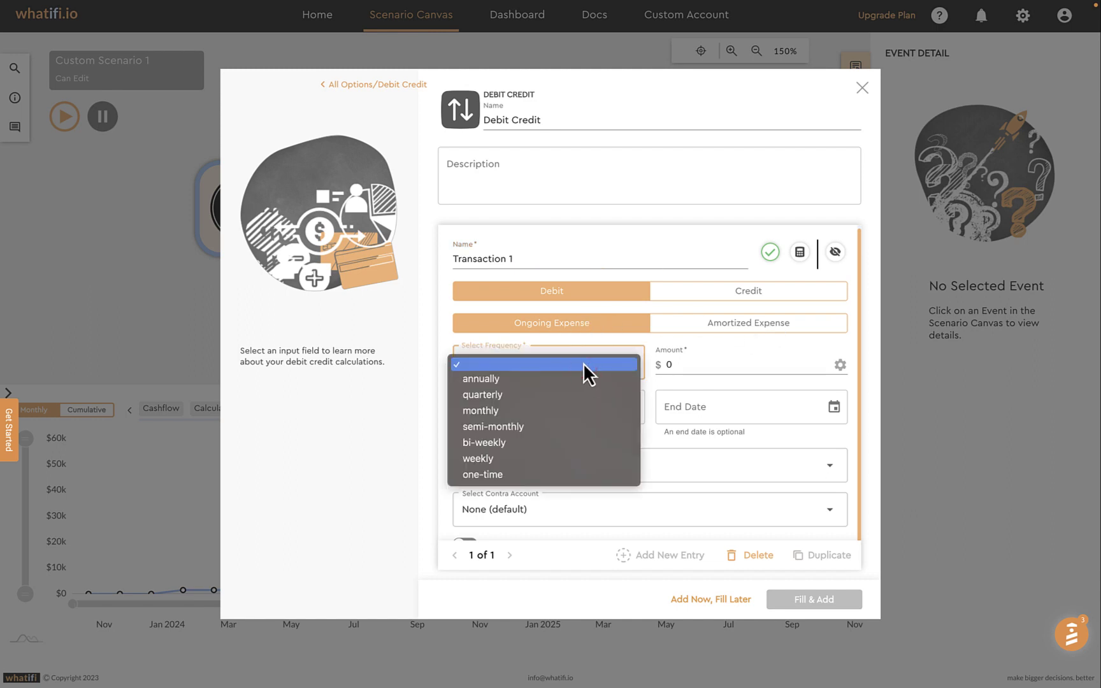
{"action": "left_click", "coordinate": [514, 395]}
{"action": "left_click", "coordinate": [686, 364]}
{"action": "type", "text": "250000"}
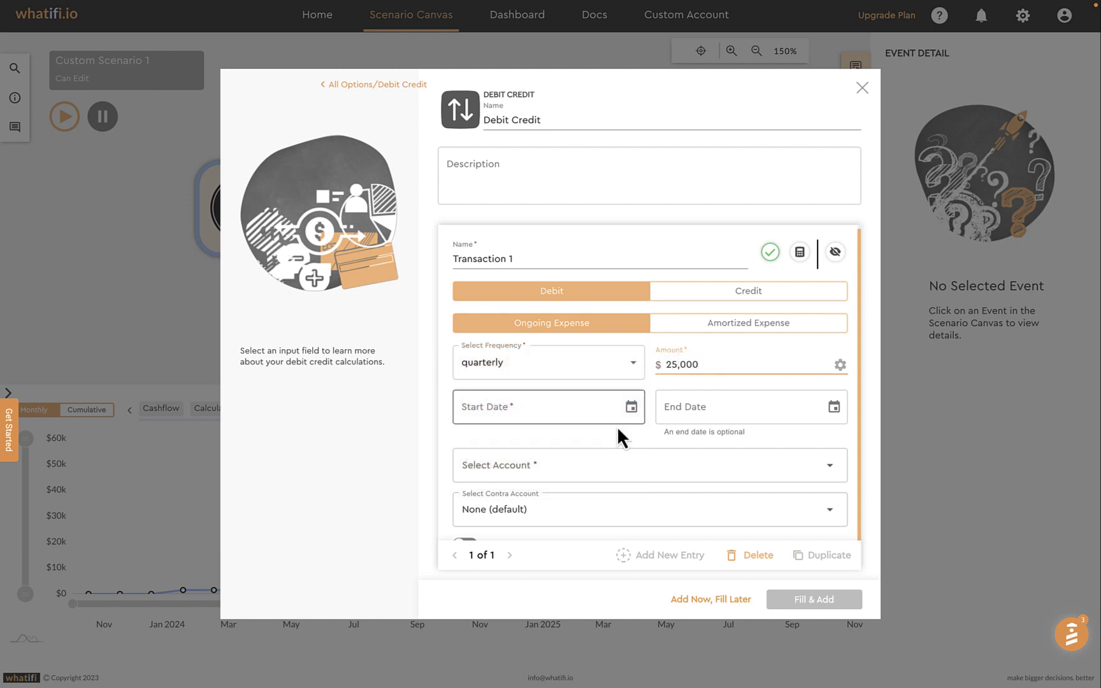
Set the start date of Transaction 1 to 02/01/2024
{"action": "left_click", "coordinate": [632, 407]}
{"action": "left_click", "coordinate": [614, 443]}
{"action": "left_click", "coordinate": [613, 443]}
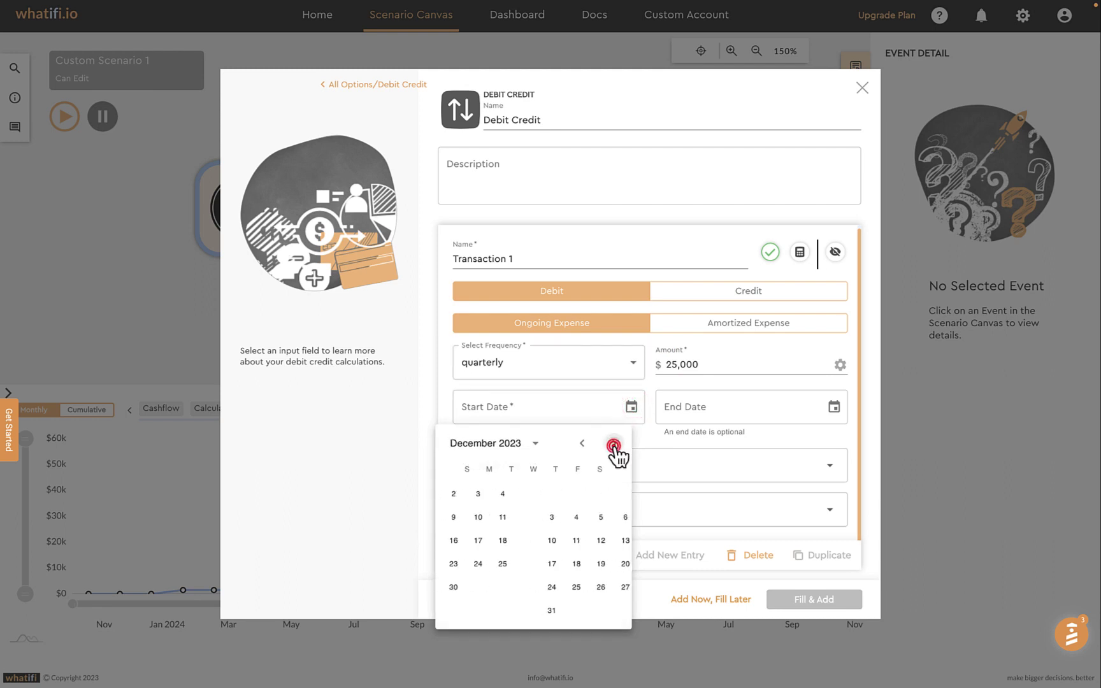
{"action": "left_click", "coordinate": [614, 444]}
{"action": "left_click", "coordinate": [614, 444]}
{"action": "left_click", "coordinate": [556, 495]}
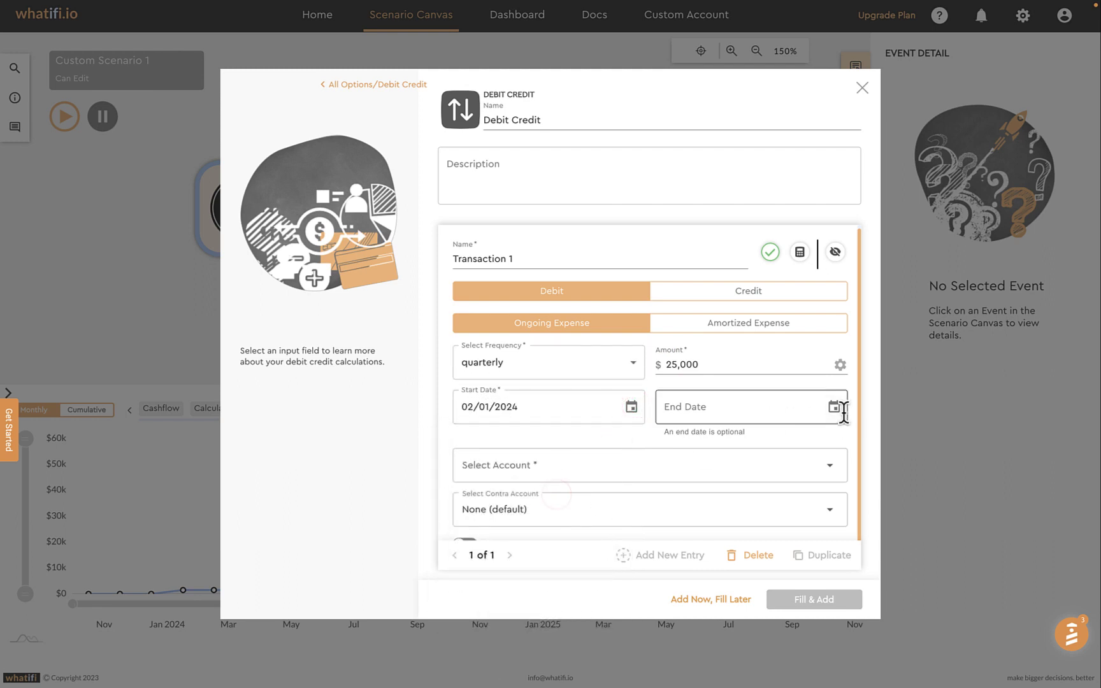
Assign the transaction to the Other Expenses account and add the filled Debit Credit event to the canvas
{"action": "left_click", "coordinate": [831, 467]}
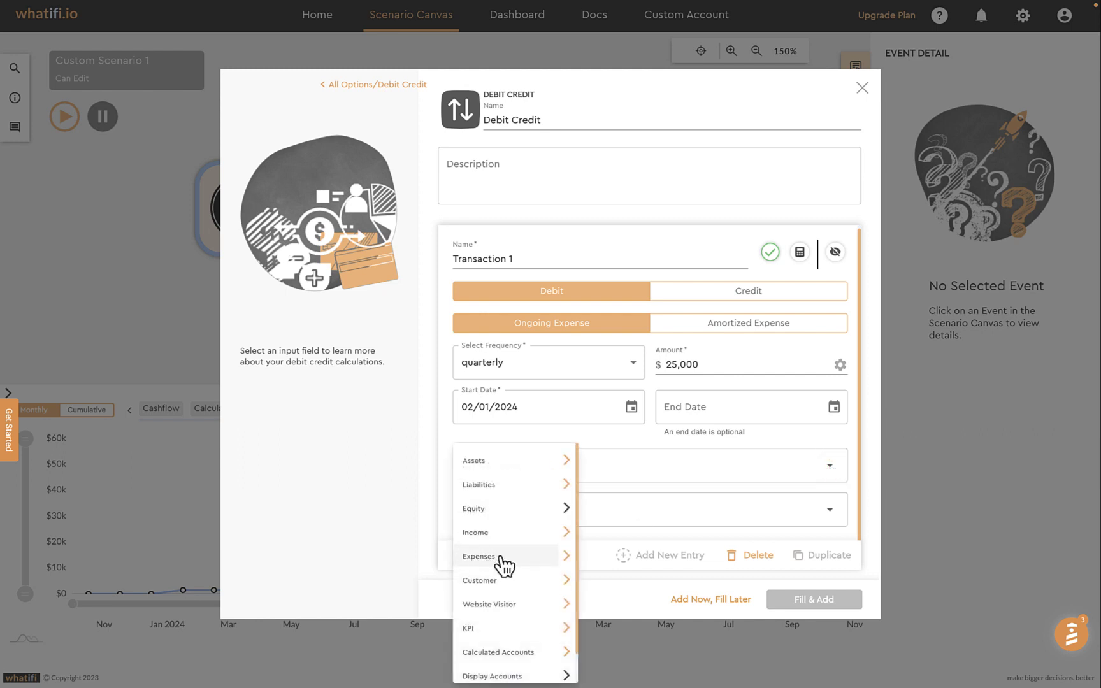
{"action": "left_click", "coordinate": [568, 555]}
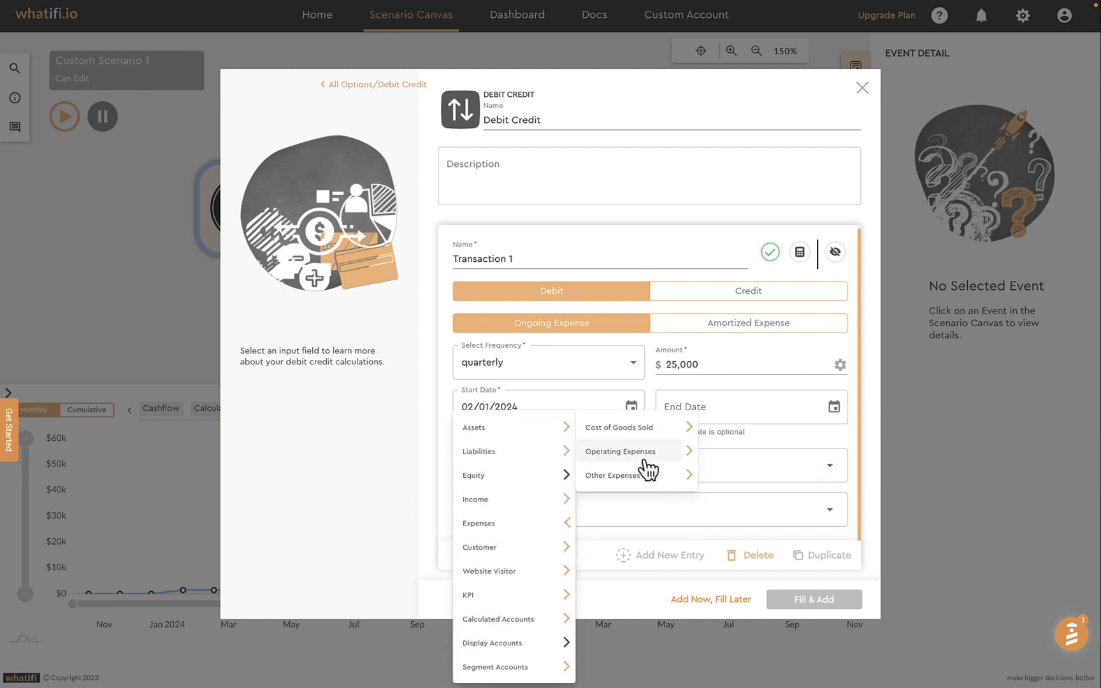
{"action": "left_click", "coordinate": [623, 476]}
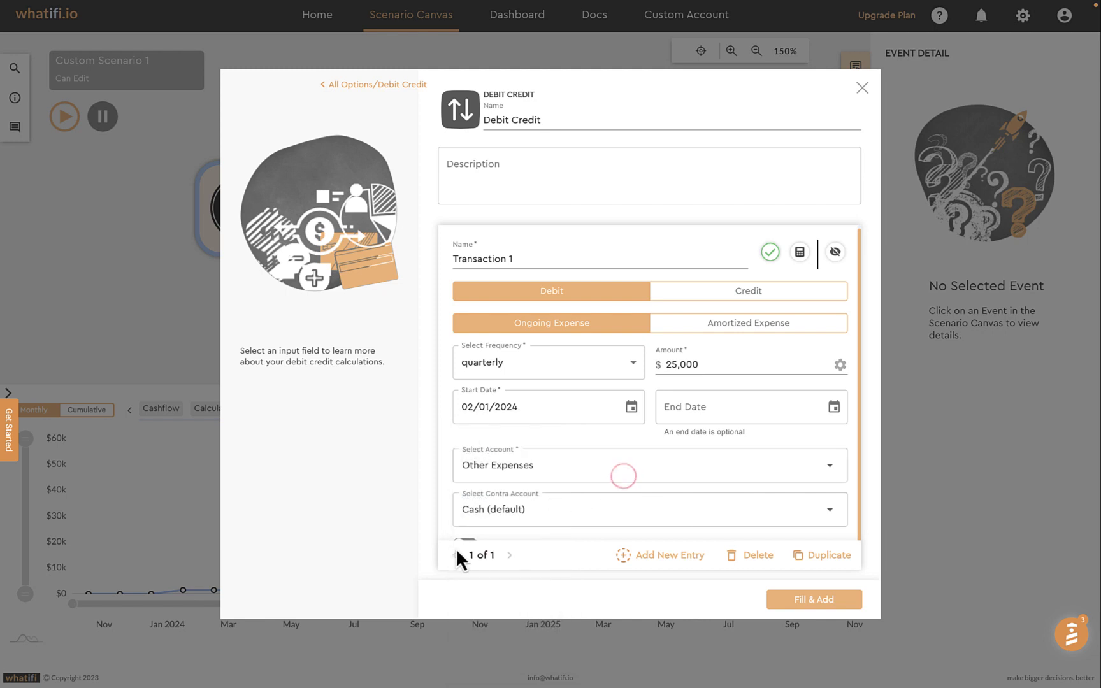
{"action": "scroll", "coordinate": [656, 502], "scroll_direction": "down", "scroll_amount": 1}
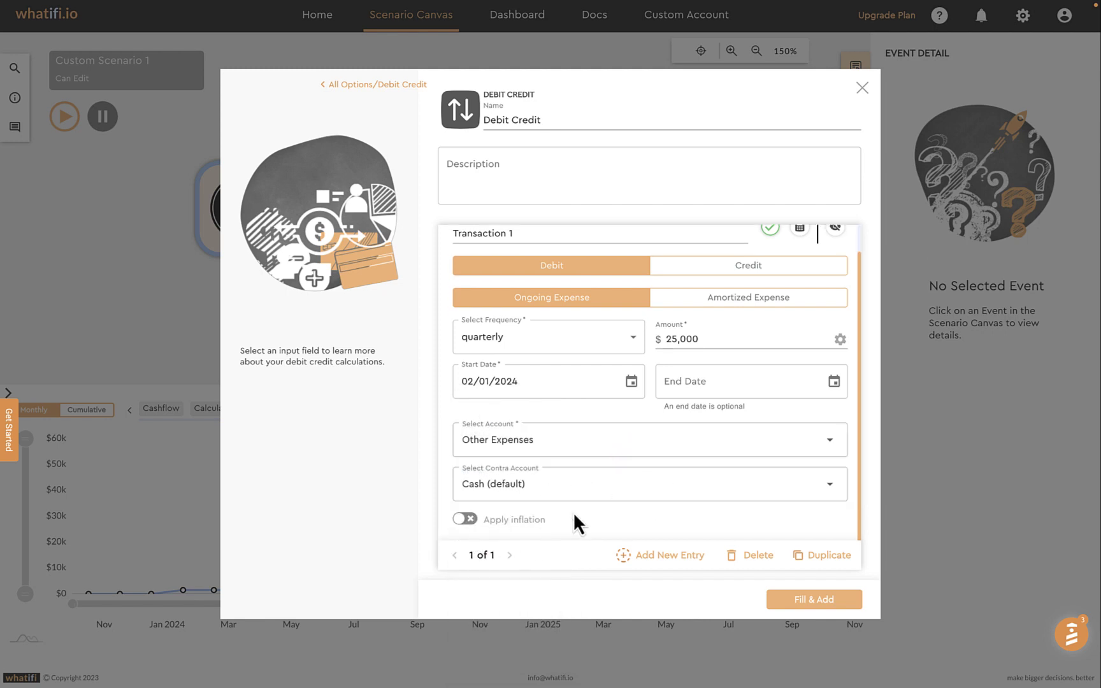
{"action": "left_click", "coordinate": [804, 596]}
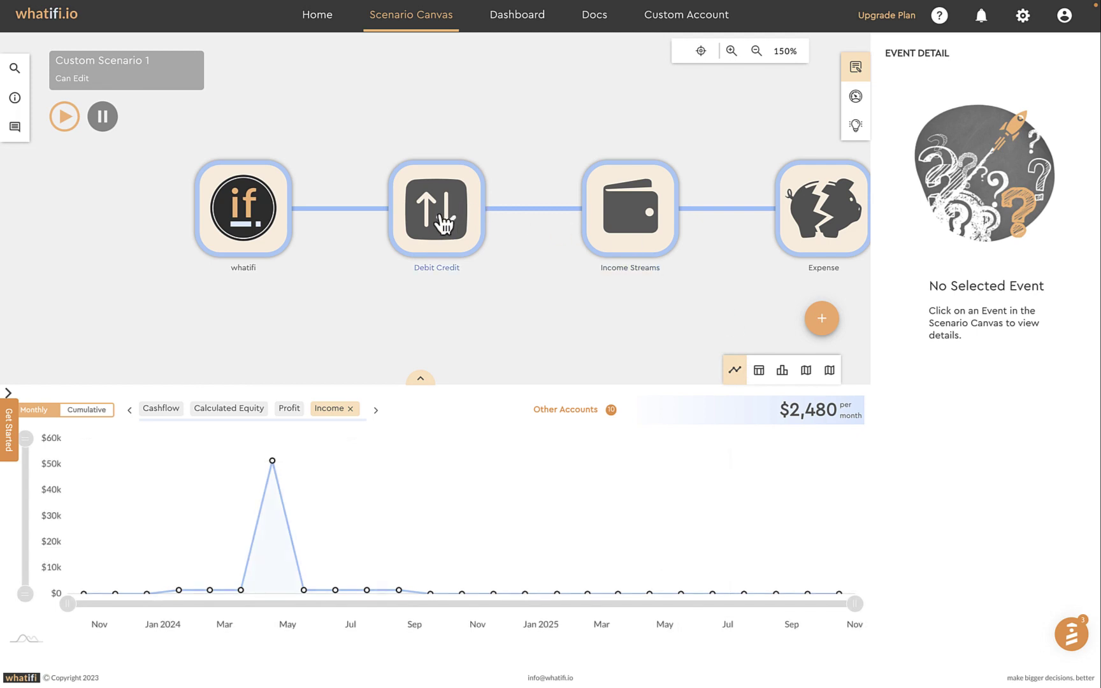
Show the Cashflow chart and view the details of the Expense event at the end of the thread
{"action": "left_click", "coordinate": [157, 410]}
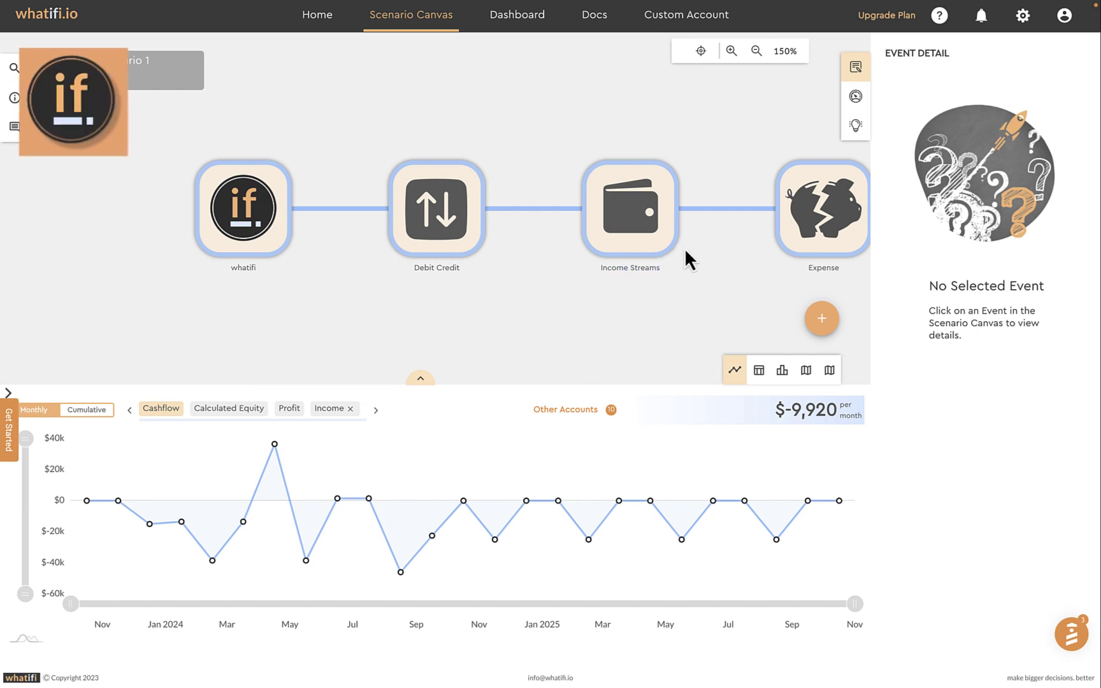
{"action": "left_click_drag", "start_coordinate": [706, 247], "coordinate": [479, 258]}
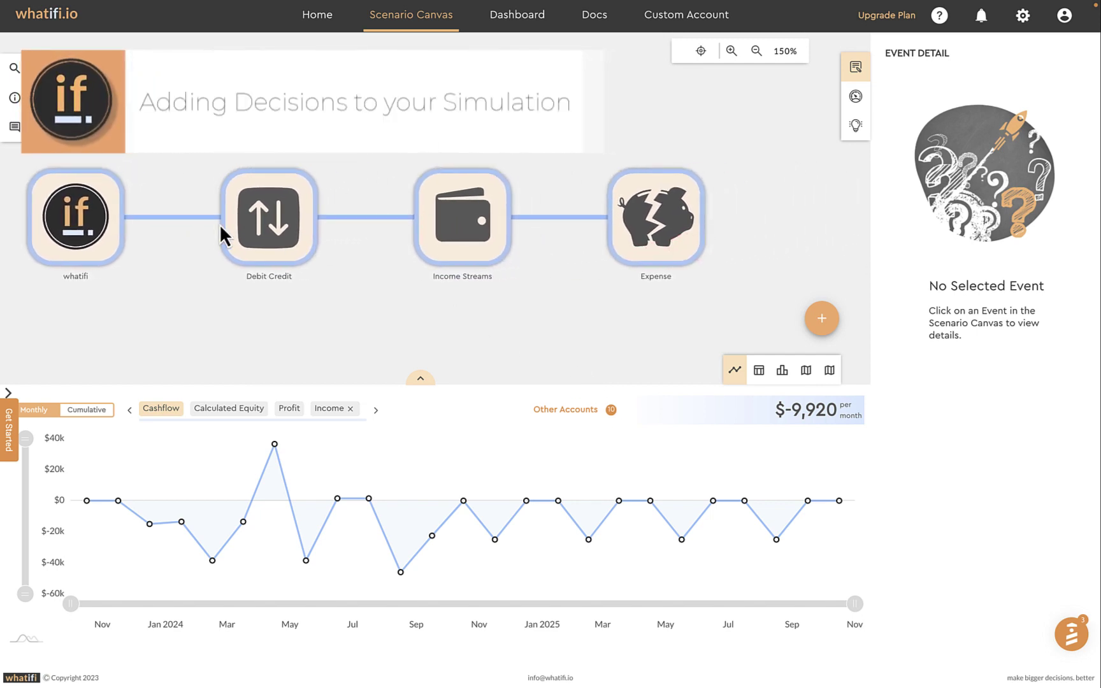
{"action": "left_click", "coordinate": [642, 227]}
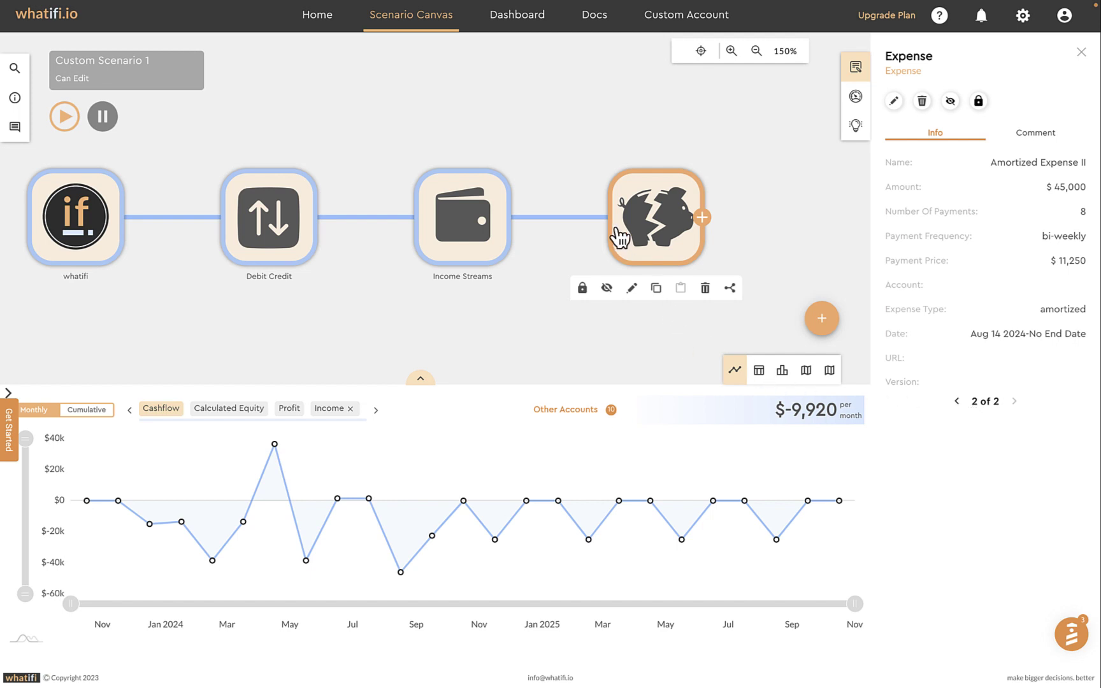
Start inserting a Decision utility event on the connection between Income Streams and Expense
{"action": "mouse_move", "coordinate": [566, 228]}
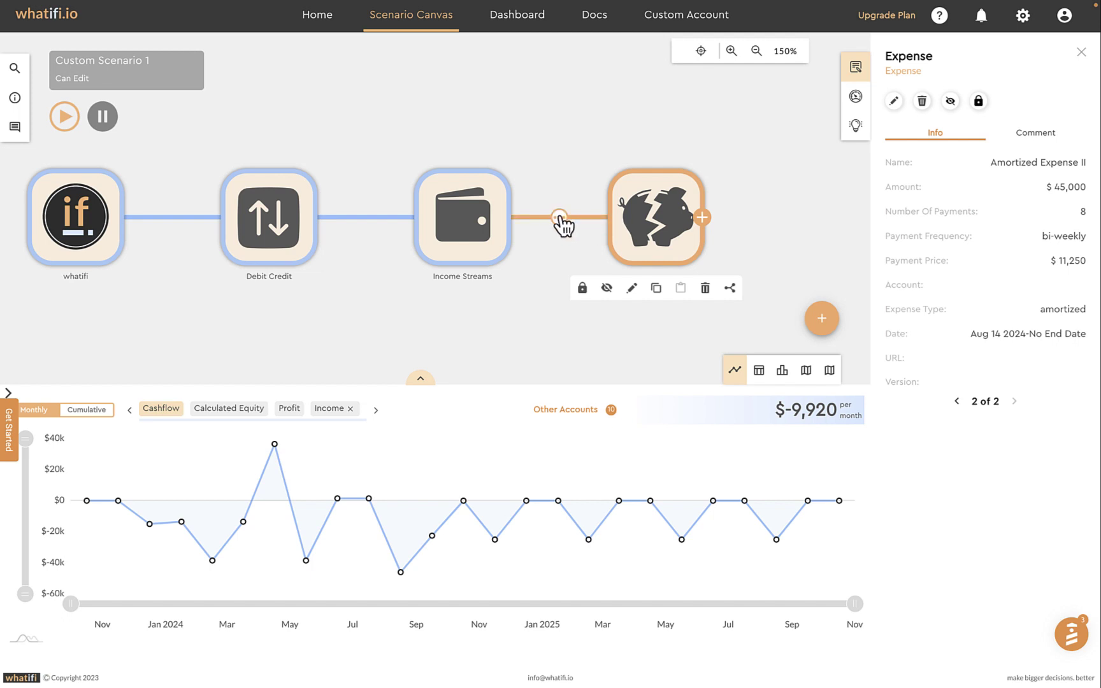
{"action": "left_click", "coordinate": [560, 217]}
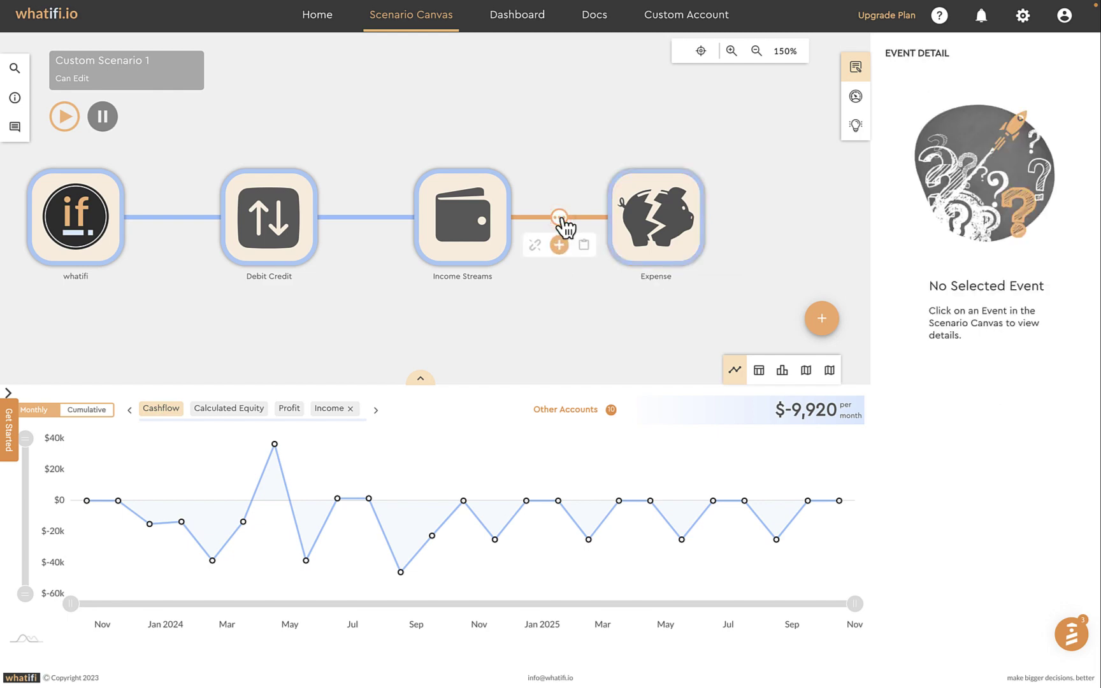
{"action": "left_click", "coordinate": [558, 245]}
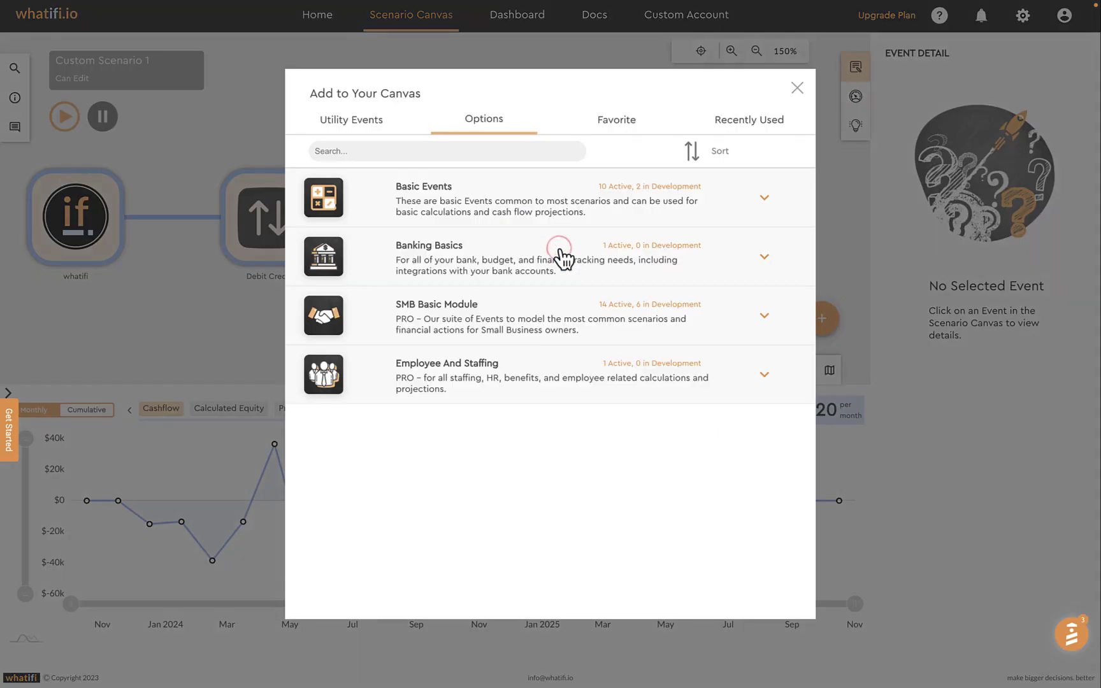
{"action": "left_click", "coordinate": [358, 123]}
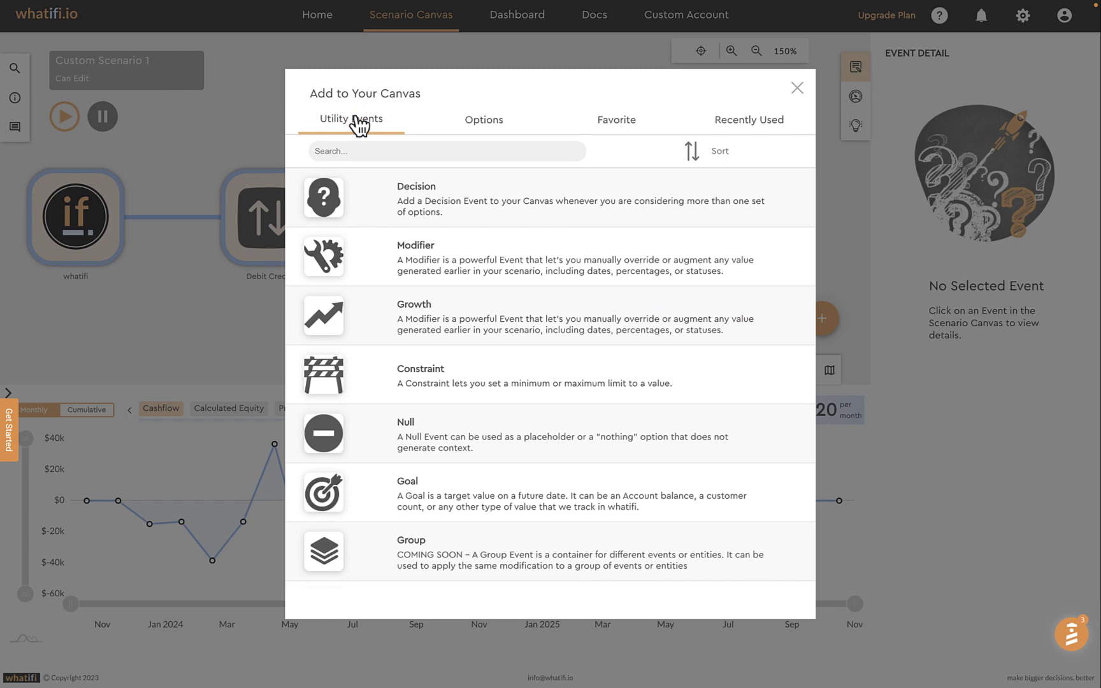
{"action": "left_click", "coordinate": [418, 198]}
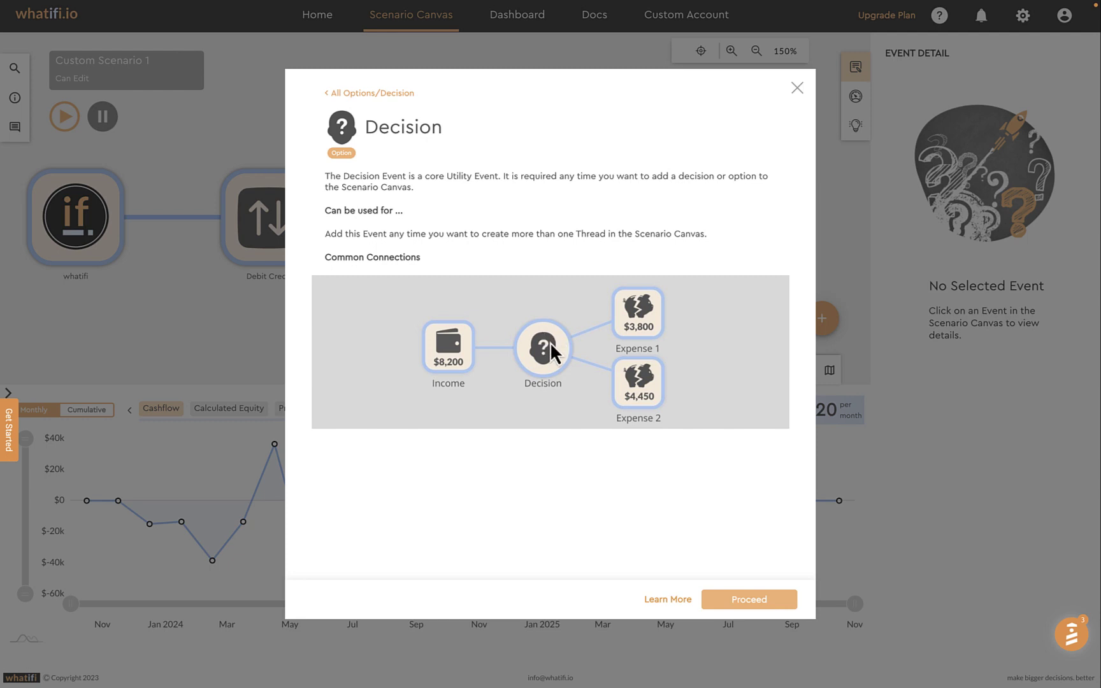
{"action": "left_click", "coordinate": [768, 604]}
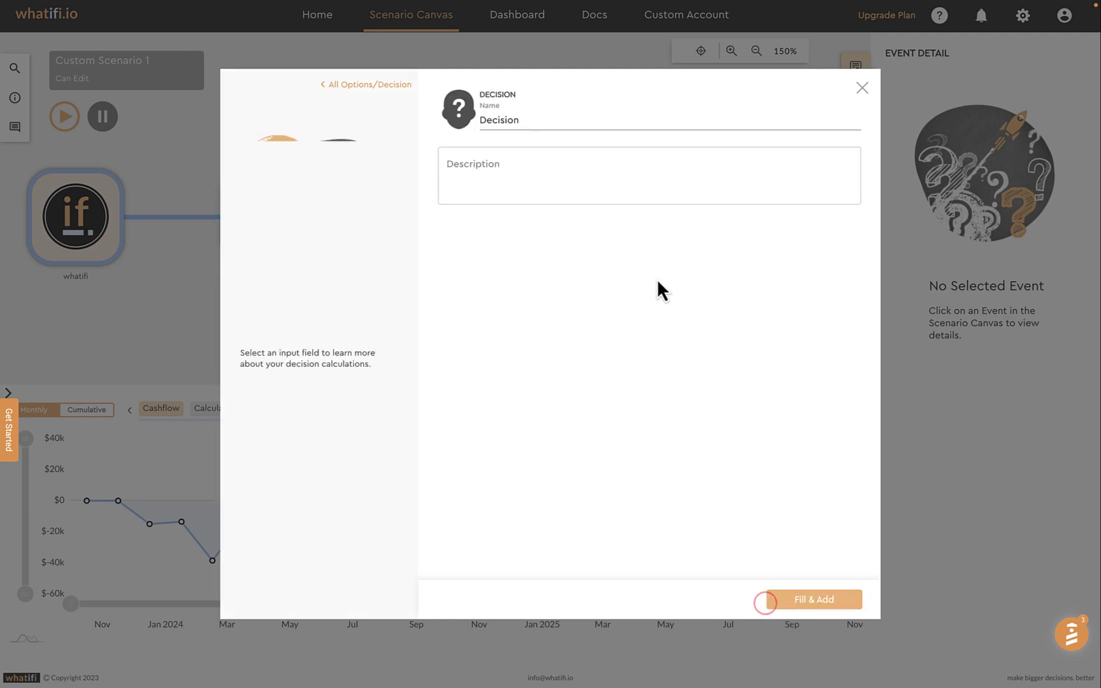
Name the decision event Amortization Decision and add it to the canvas
{"action": "left_click_drag", "start_coordinate": [533, 119], "coordinate": [481, 122]}
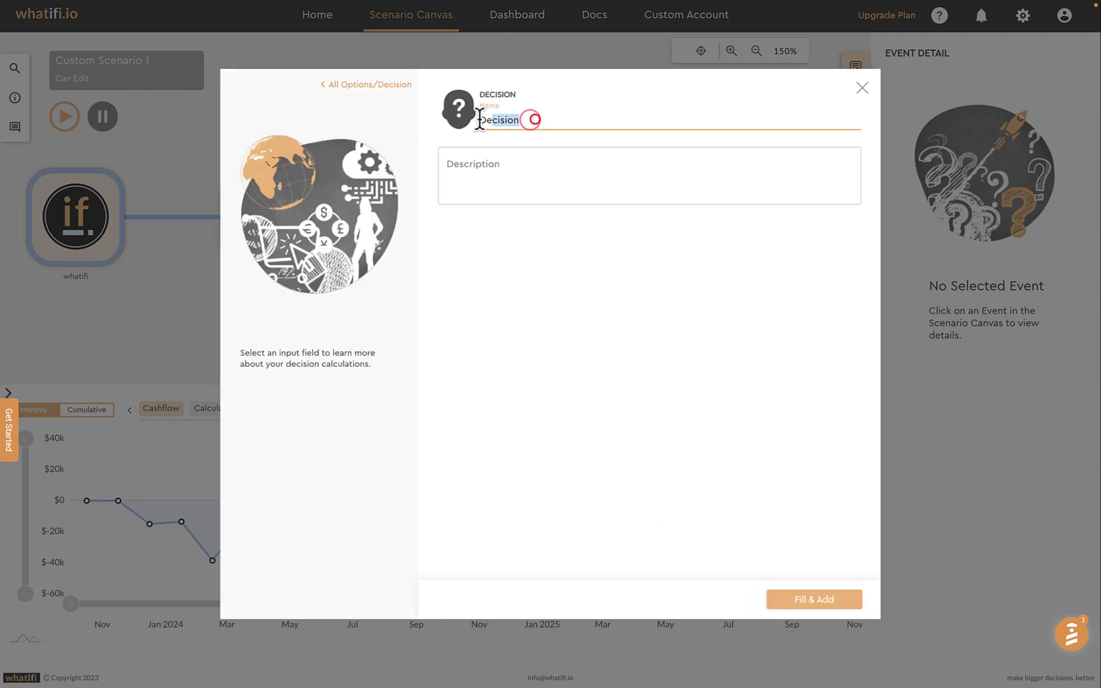
{"action": "type", "text": "Amorti"}
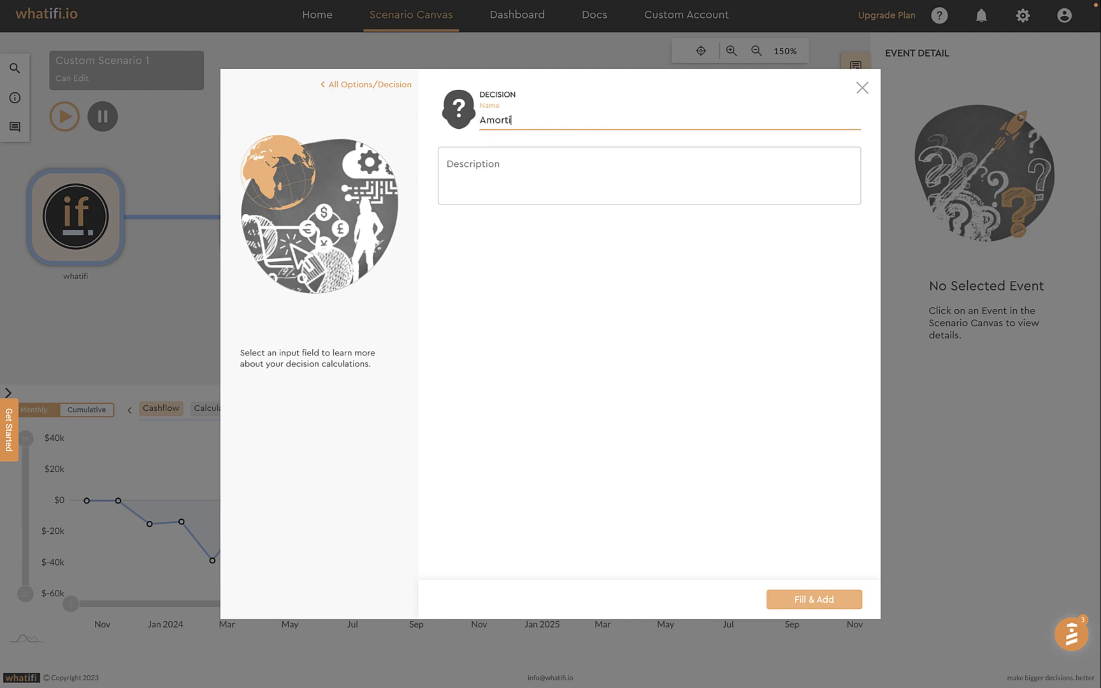
{"action": "type", "text": "zation Decision"}
{"action": "left_click", "coordinate": [828, 603]}
Copy the Expense event and paste it onto Amortization Decision as a duplicate event with new records
{"action": "left_click_drag", "start_coordinate": [663, 310], "coordinate": [491, 319]}
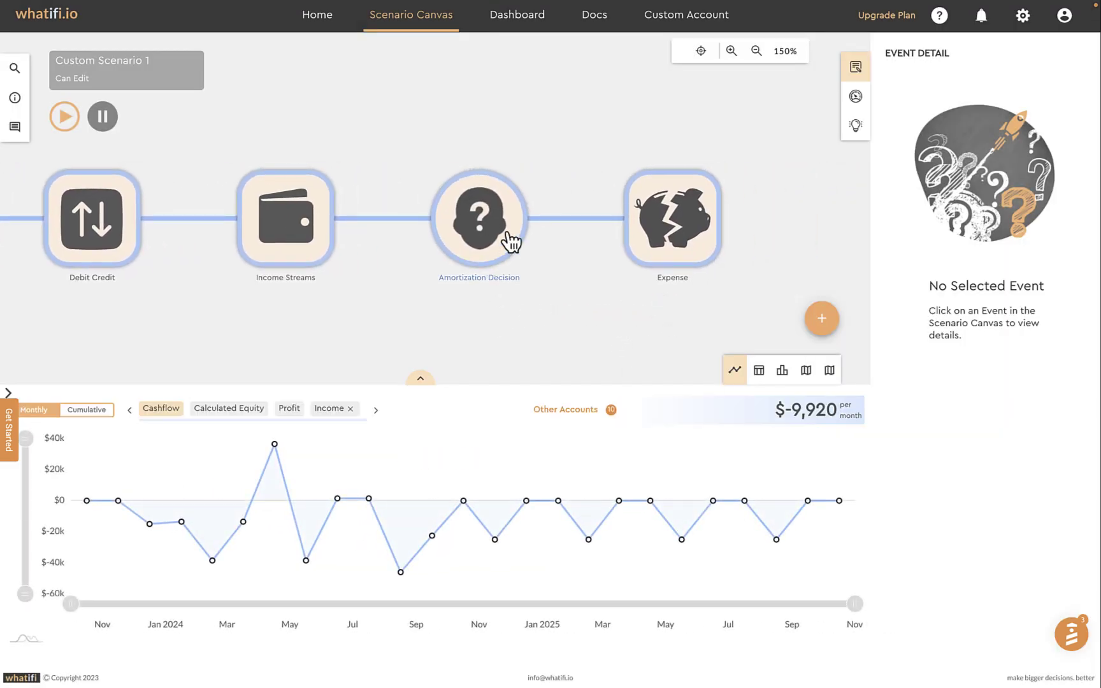
{"action": "left_click", "coordinate": [670, 232]}
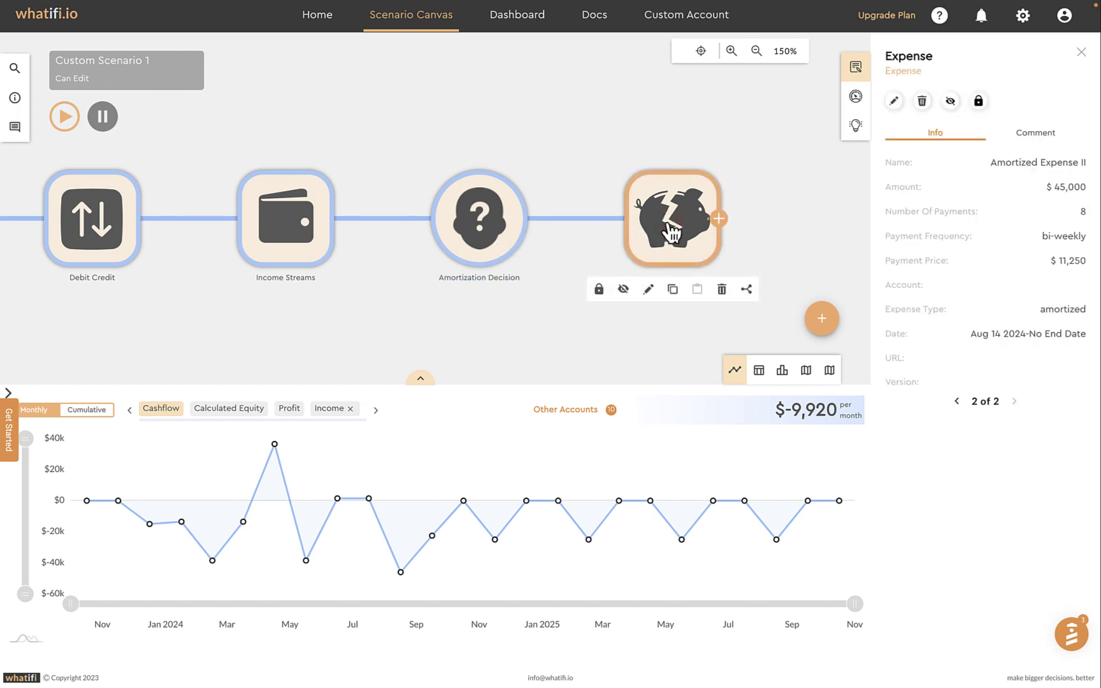
{"action": "left_click", "coordinate": [673, 290]}
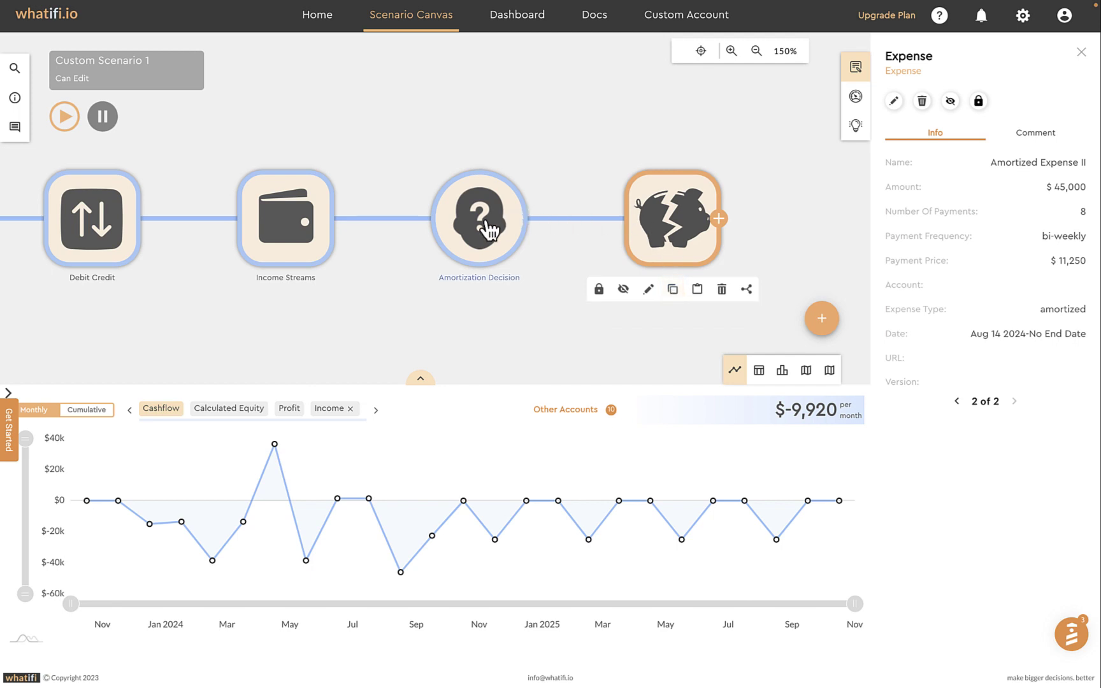
{"action": "left_click", "coordinate": [184, 216]}
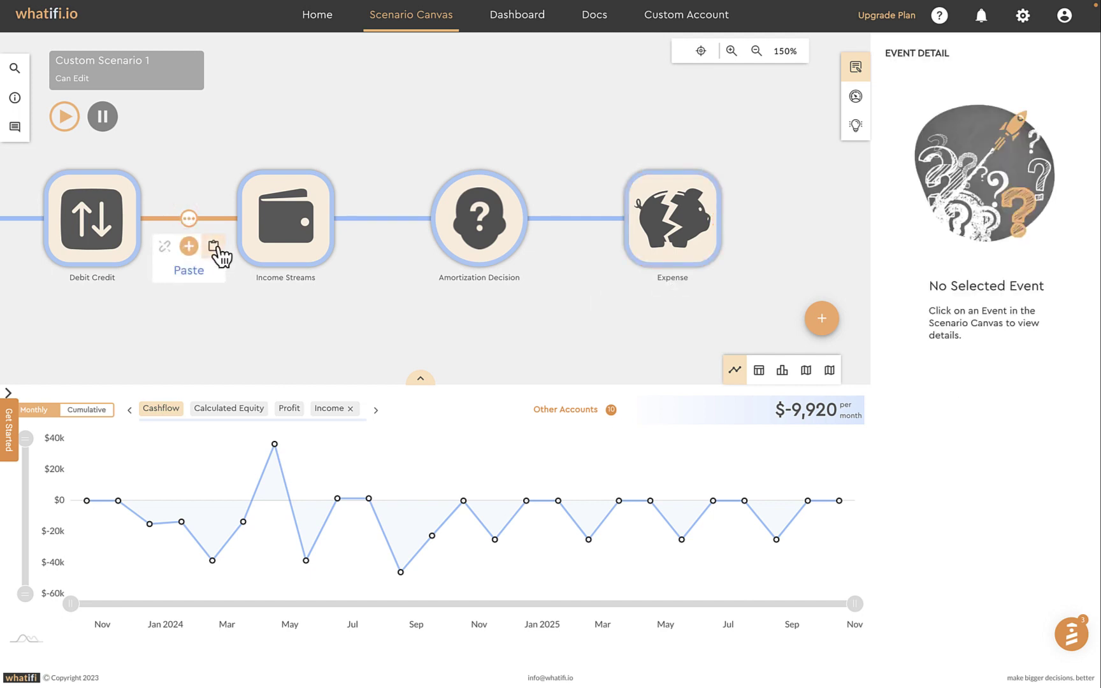
{"action": "left_click", "coordinate": [479, 226]}
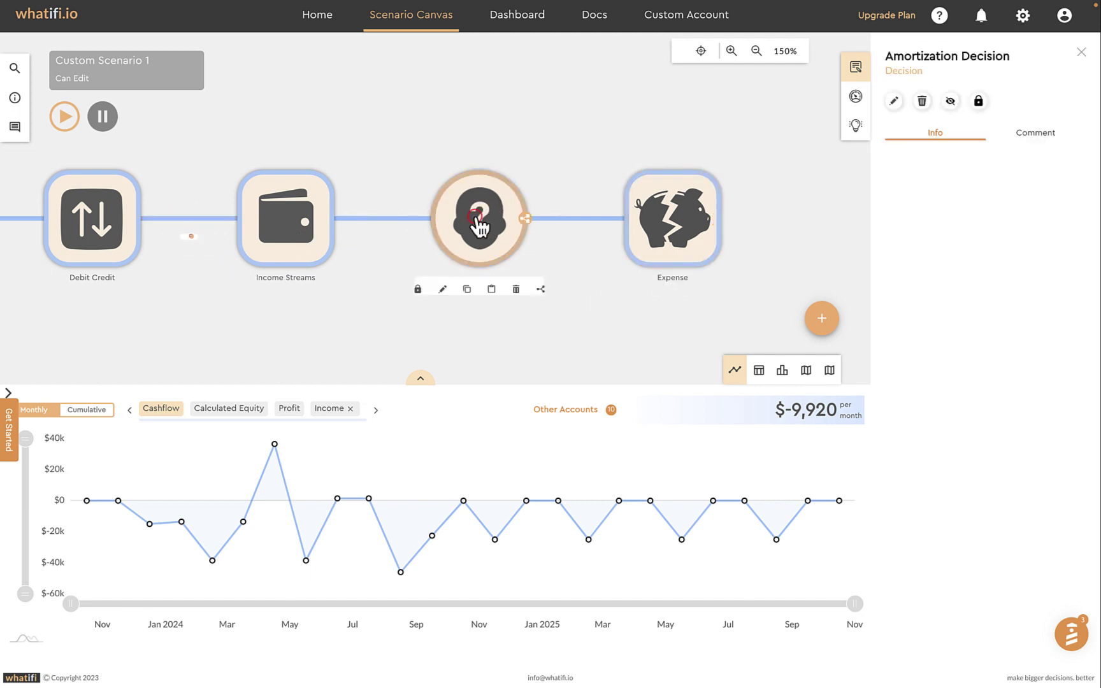
{"action": "left_click", "coordinate": [492, 289]}
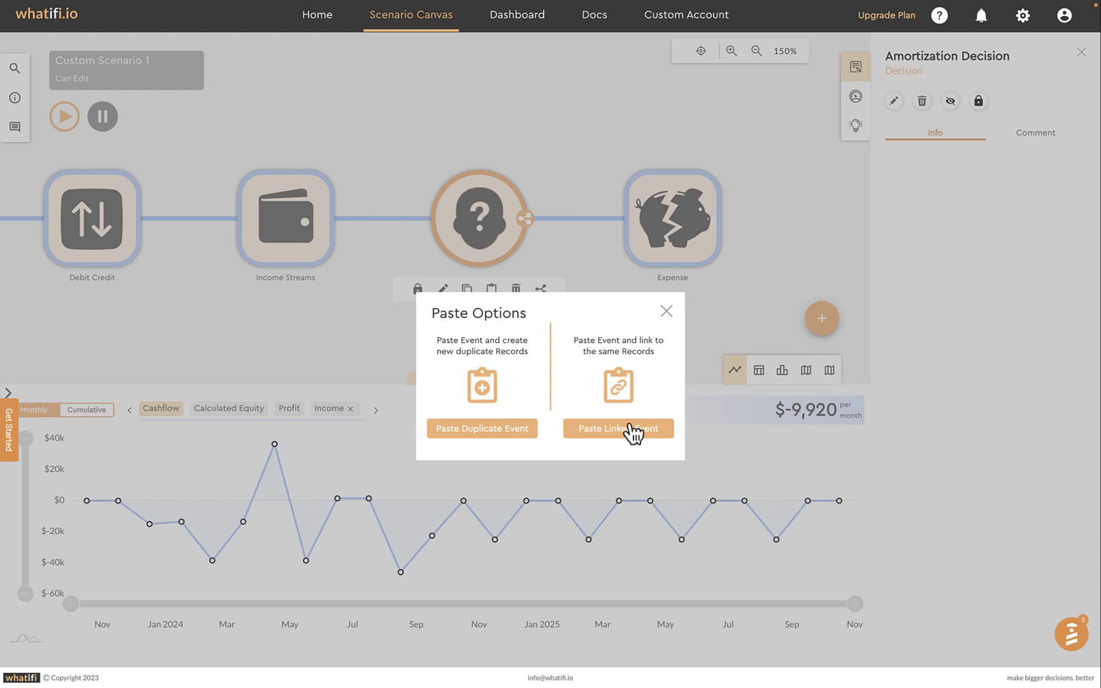
{"action": "left_click", "coordinate": [479, 430]}
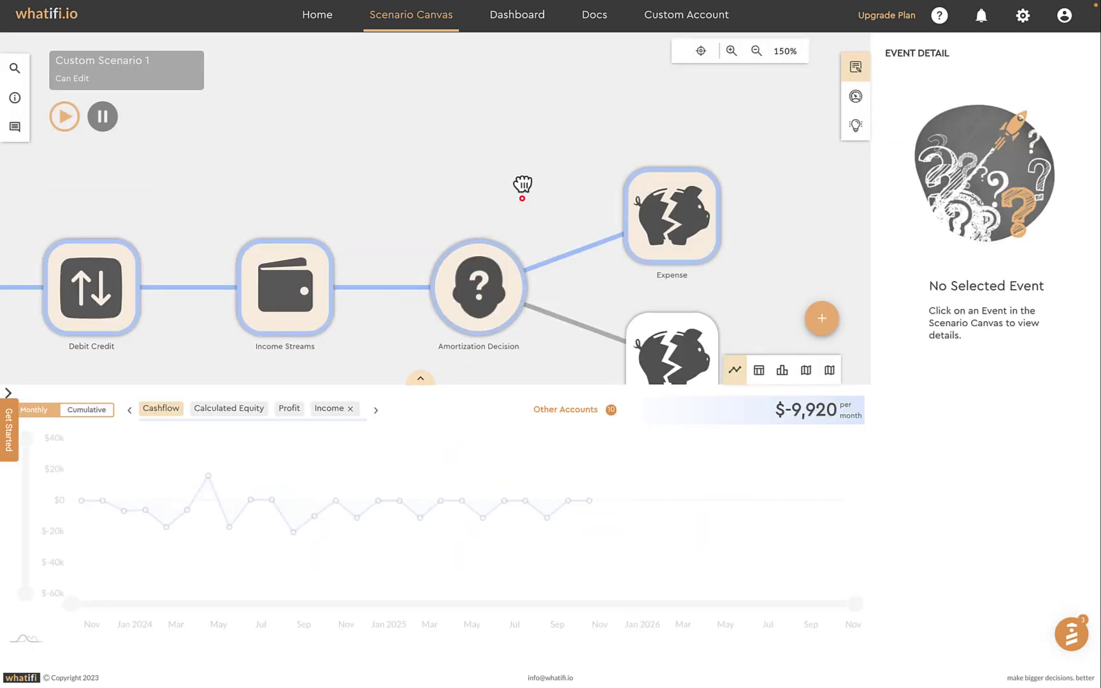
Open the duplicated expense for editing and set the amortization period of Amortized Expense II to 12 weeks
{"action": "left_click_drag", "start_coordinate": [523, 185], "coordinate": [473, 80]}
{"action": "left_click", "coordinate": [615, 251]}
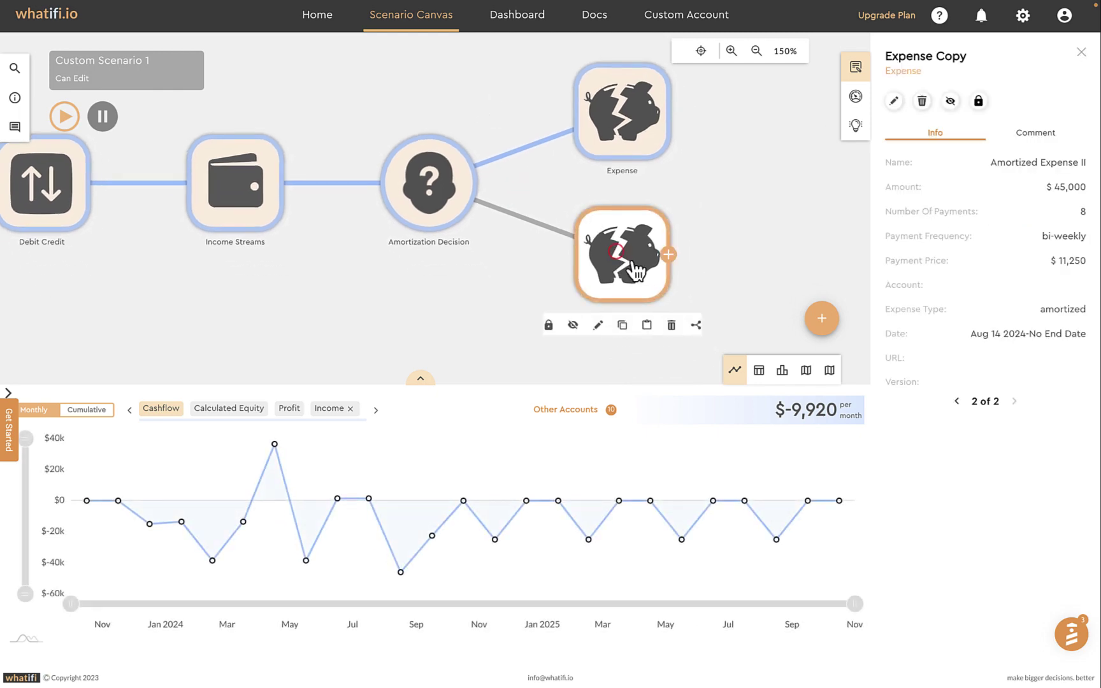
{"action": "double_click", "coordinate": [627, 255]}
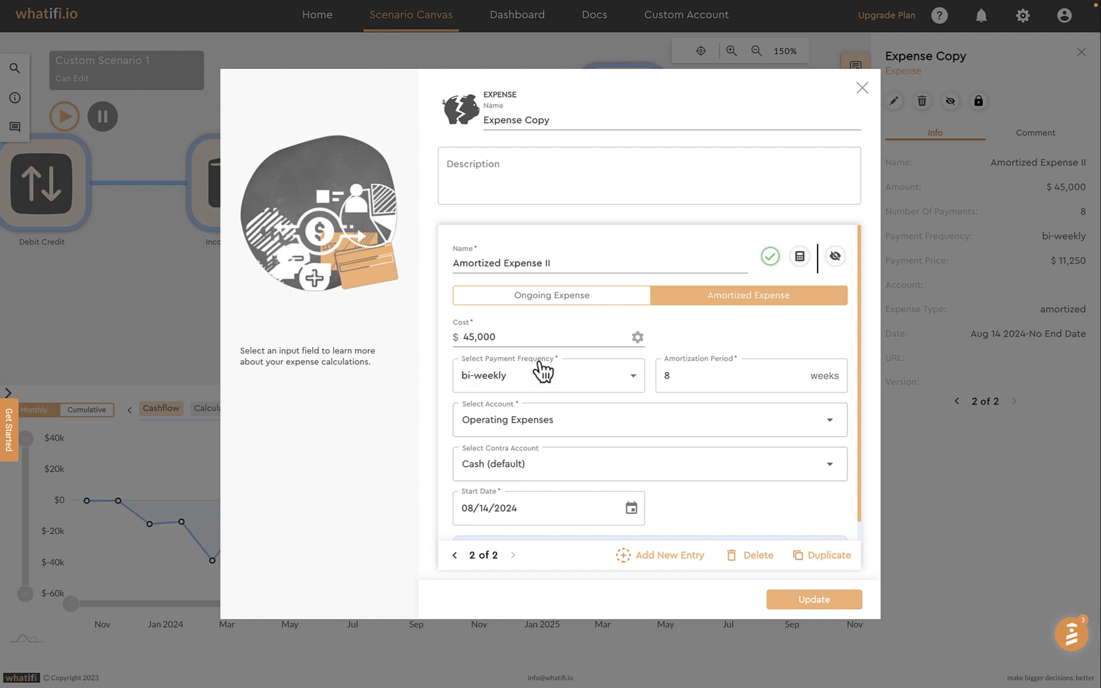
{"action": "left_click", "coordinate": [687, 375]}
{"action": "double_click", "coordinate": [662, 375]}
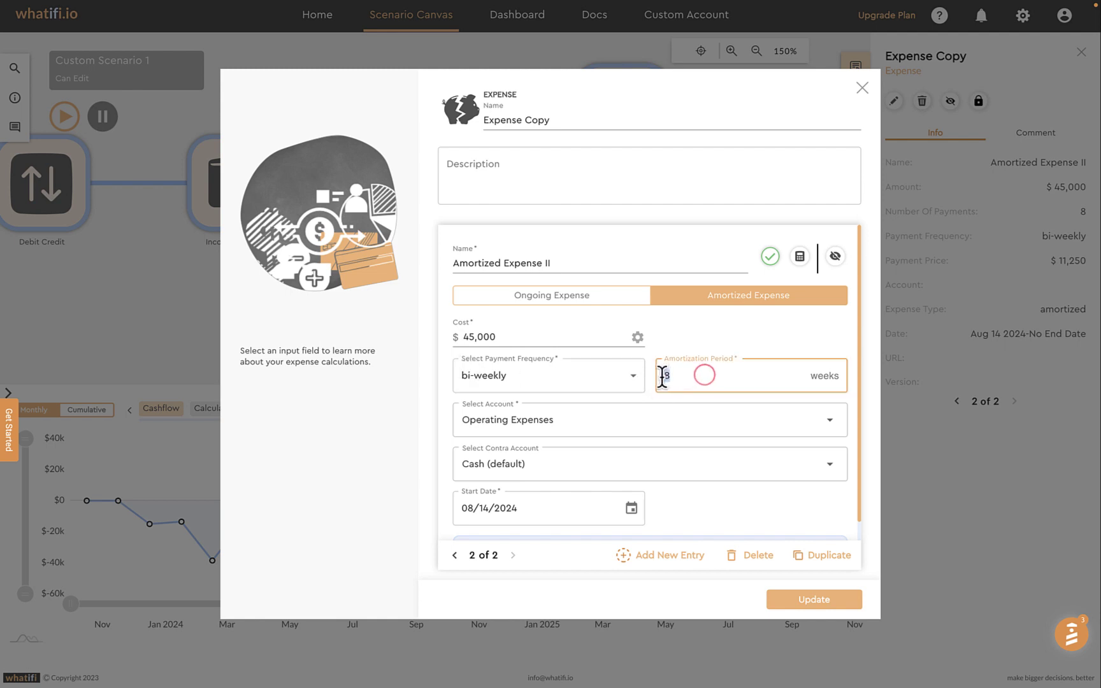
{"action": "type", "text": "12"}
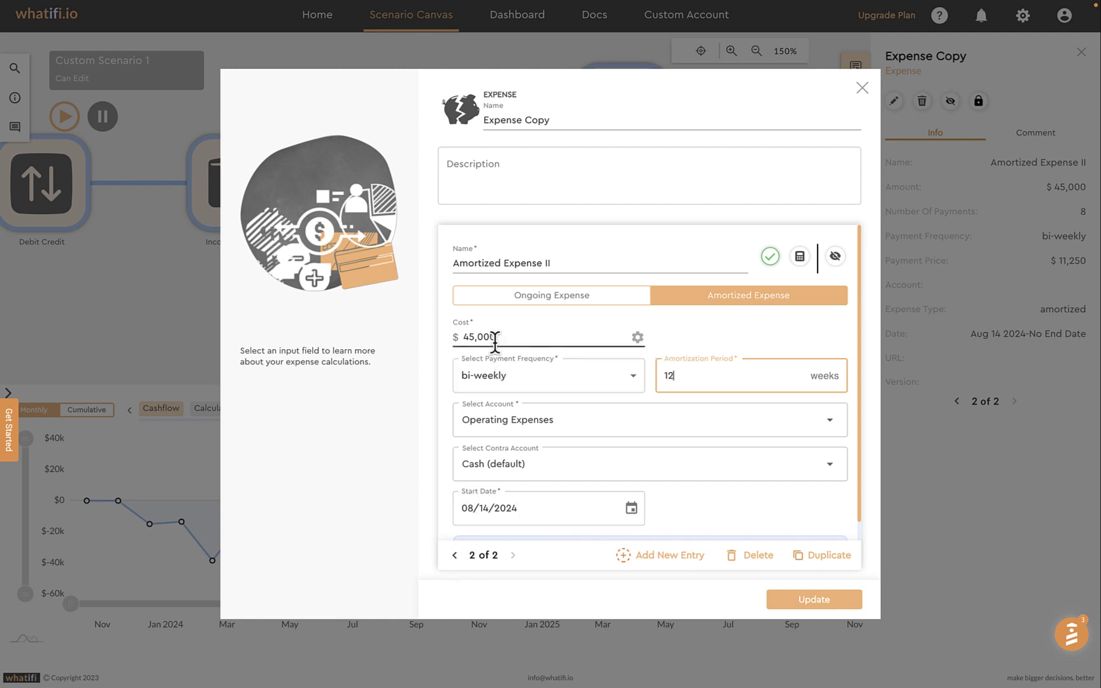
Set the cost of Amortized Expense II to $50,000 and the amortization period of the Amortized Expense entry to 9 months
{"action": "left_click_drag", "start_coordinate": [508, 337], "coordinate": [459, 336]}
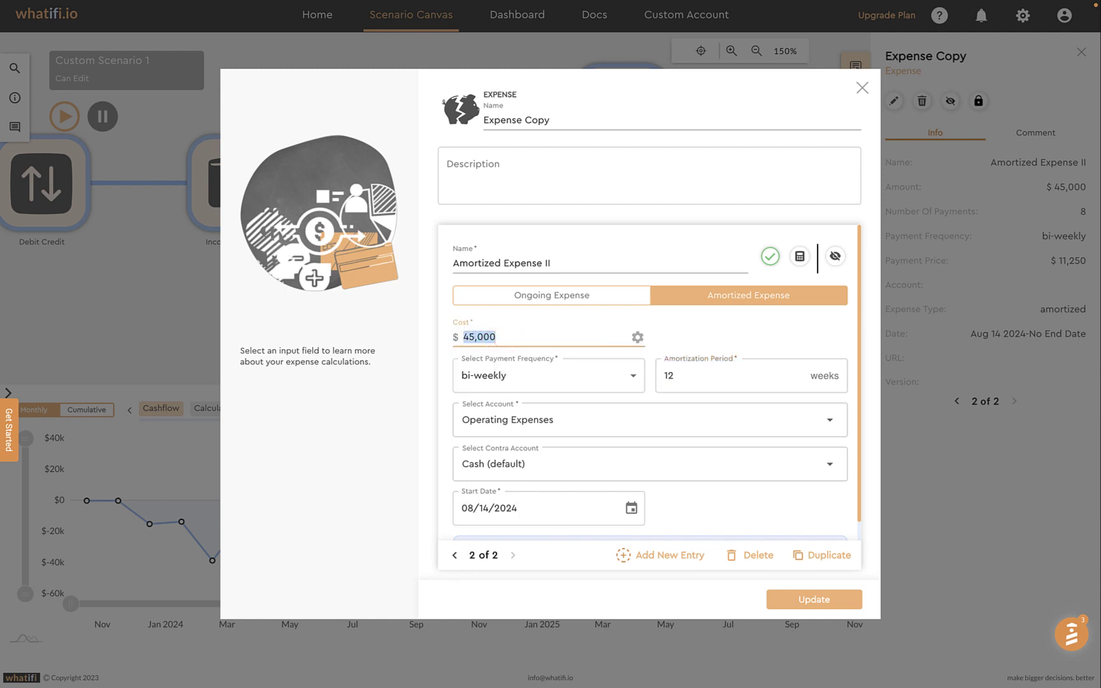
{"action": "type", "text": "50,000"}
{"action": "left_click", "coordinate": [456, 557]}
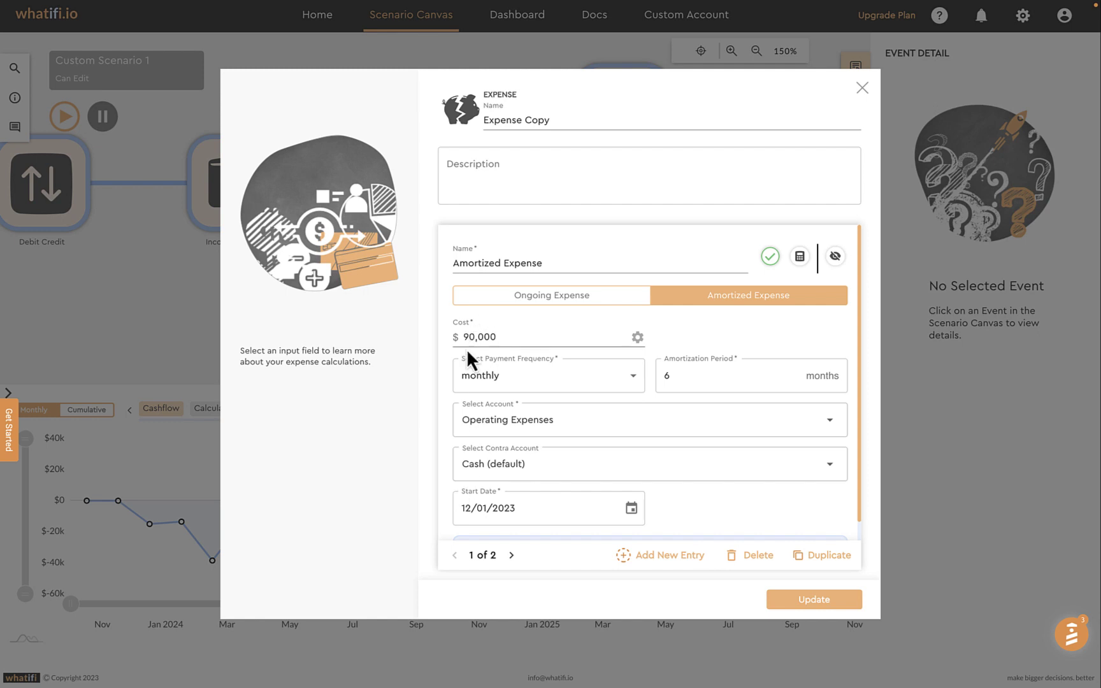
{"action": "left_click", "coordinate": [677, 375]}
{"action": "key", "text": "BackSpace"}
{"action": "type", "text": "9"}
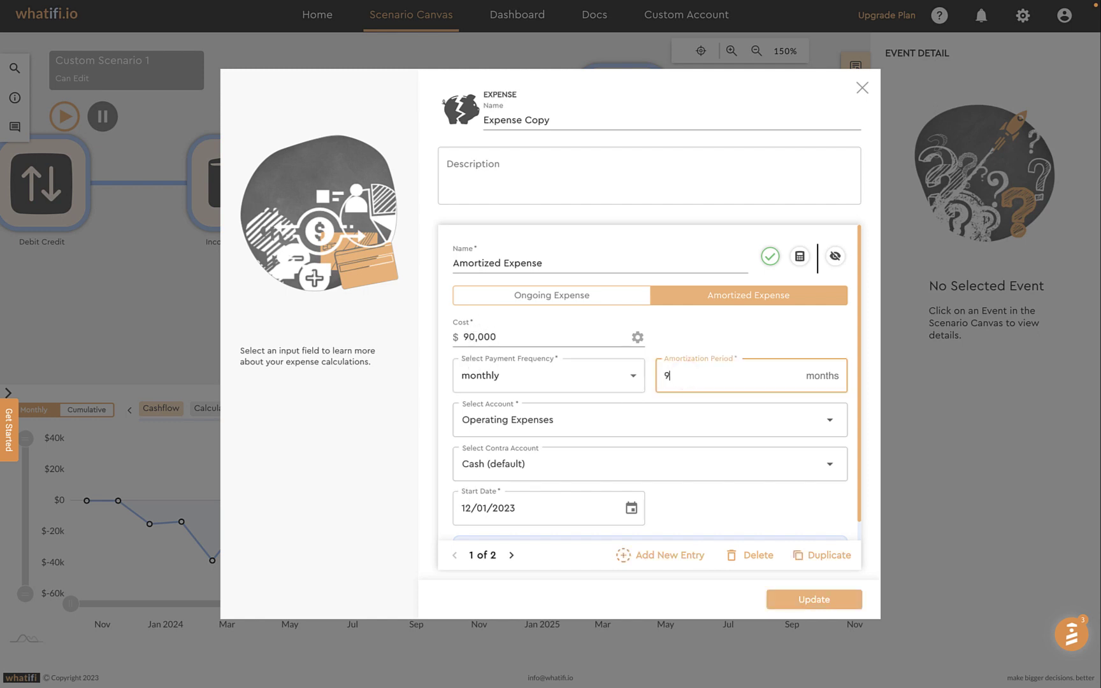
Set the start date of Amortized Expense to 02/01/2024 and save the Expense Copy event
{"action": "left_click", "coordinate": [631, 507]}
{"action": "left_click", "coordinate": [613, 302]}
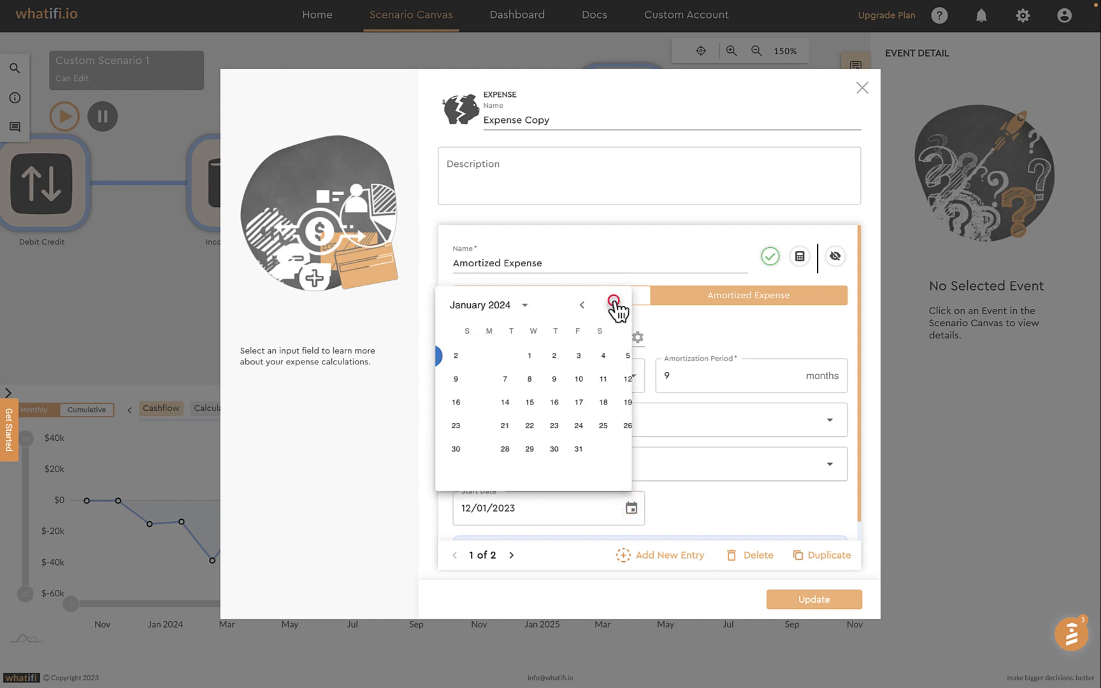
{"action": "left_click", "coordinate": [613, 302]}
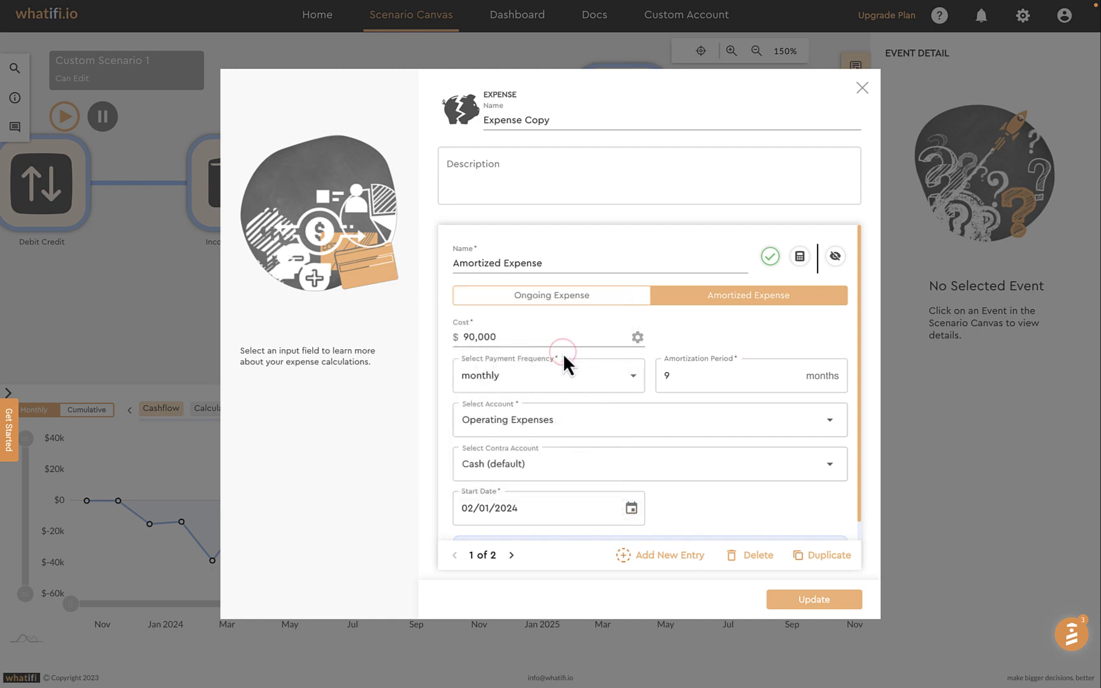
{"action": "left_click", "coordinate": [815, 599]}
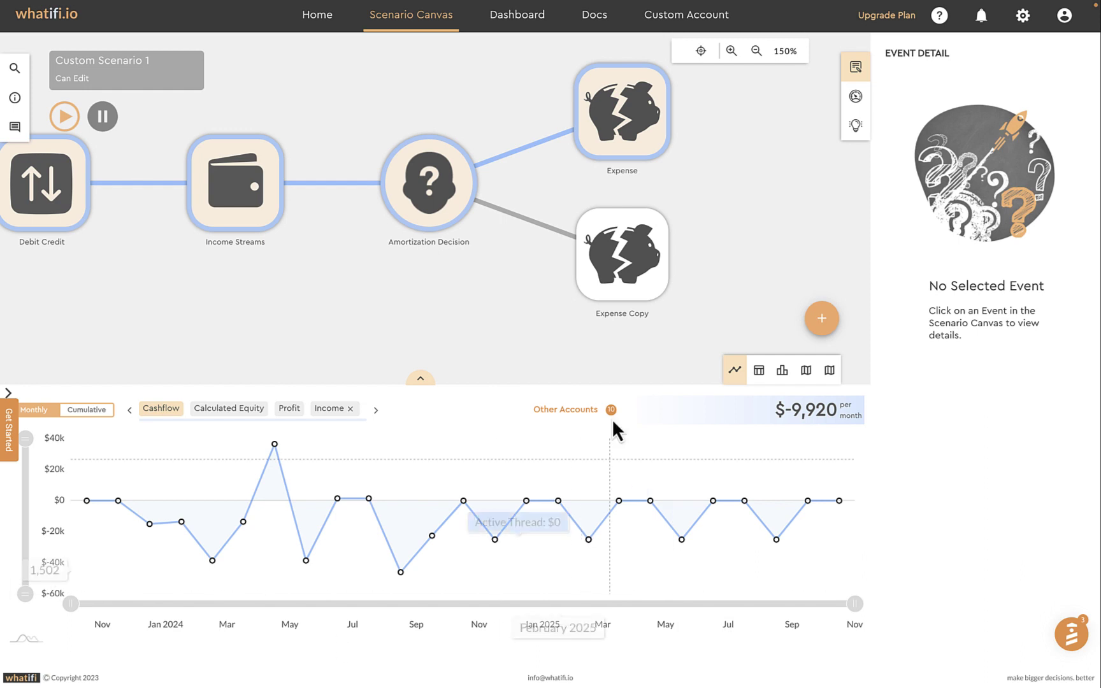
Open the Decision Engine and alternate between Scenario Thread 2 and Scenario Thread 1 to compare their cashflow
{"action": "mouse_move", "coordinate": [502, 585]}
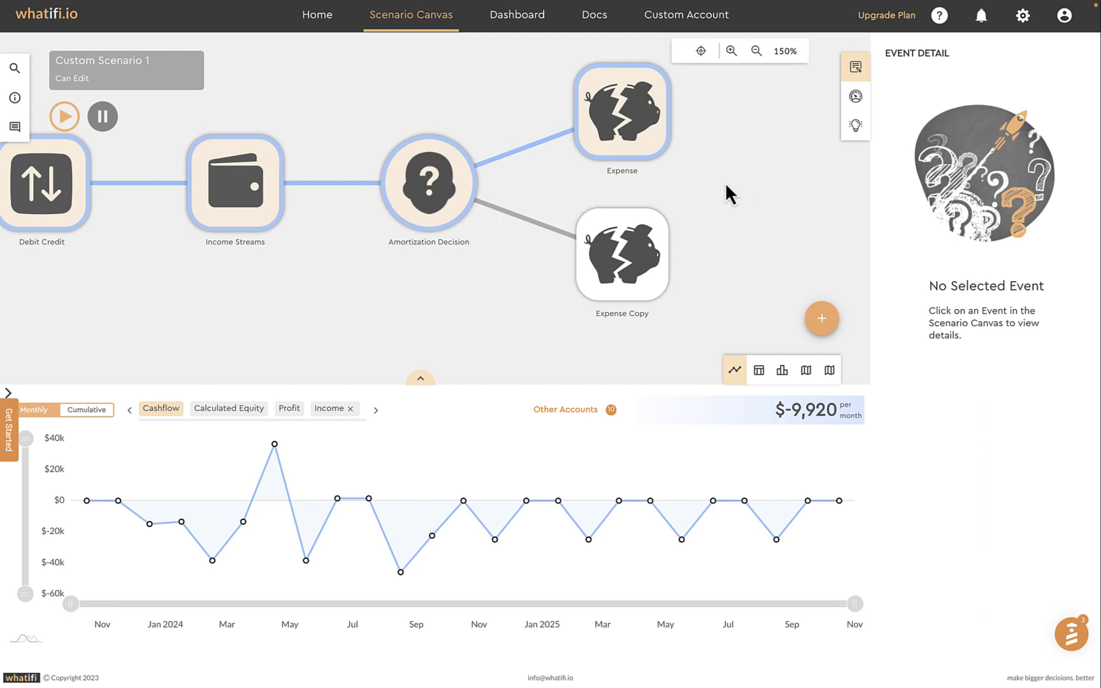
{"action": "left_click", "coordinate": [855, 97]}
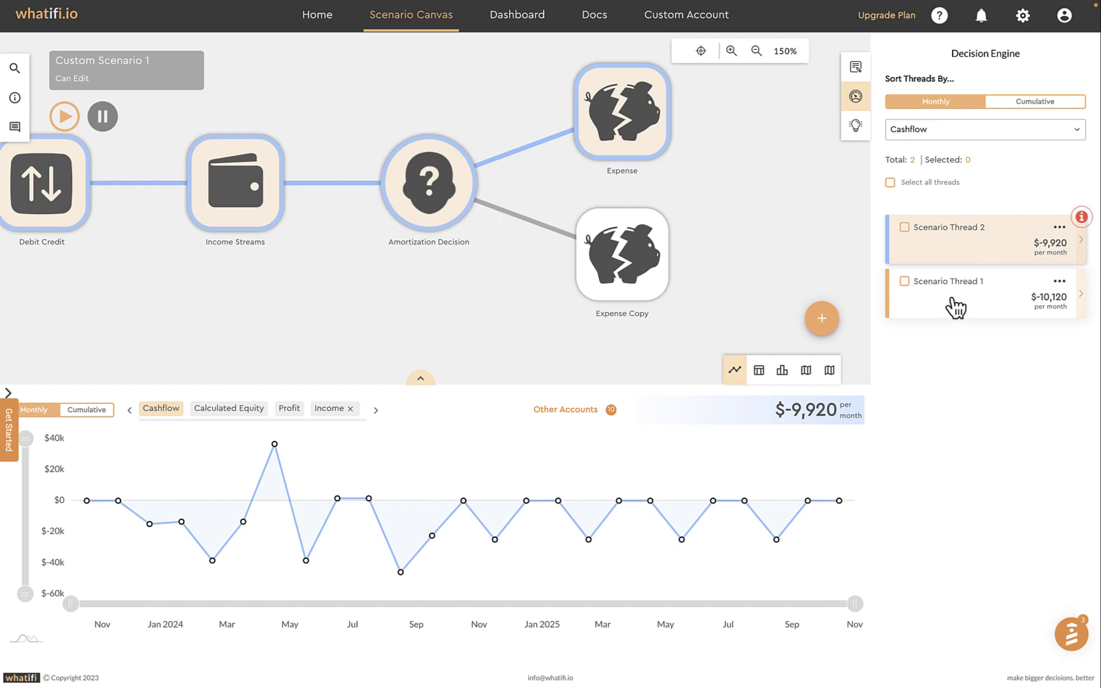
{"action": "left_click", "coordinate": [964, 235]}
{"action": "left_click", "coordinate": [951, 290]}
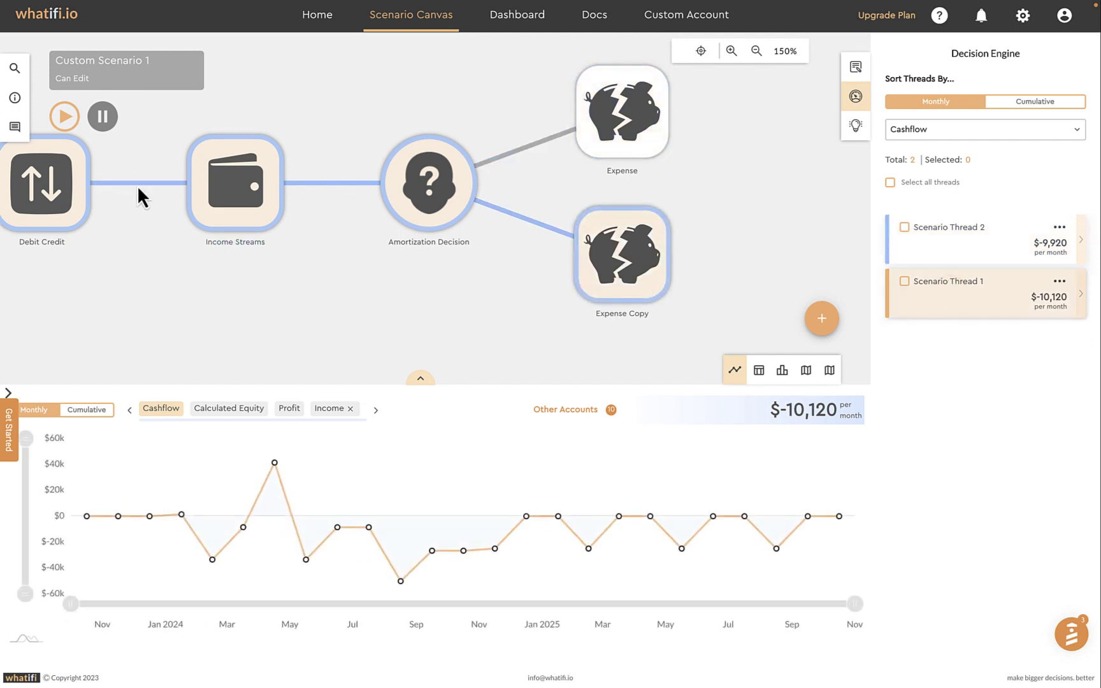
{"action": "left_click", "coordinate": [935, 258]}
{"action": "left_click", "coordinate": [942, 283]}
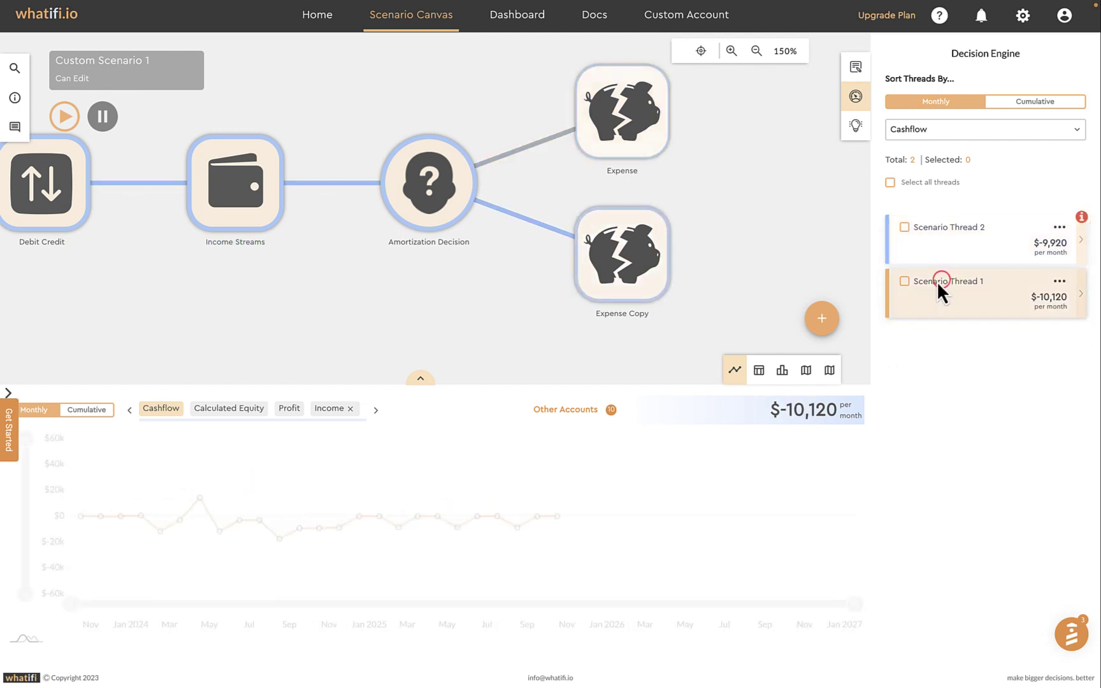
{"action": "left_click", "coordinate": [940, 236]}
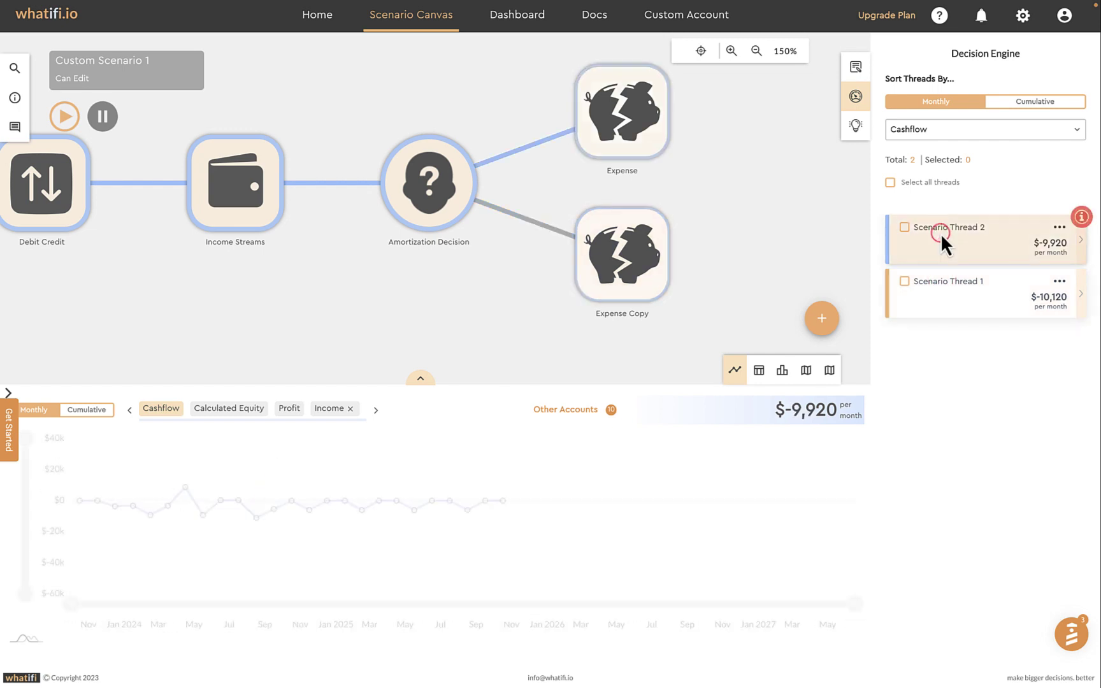
{"action": "left_click", "coordinate": [952, 298]}
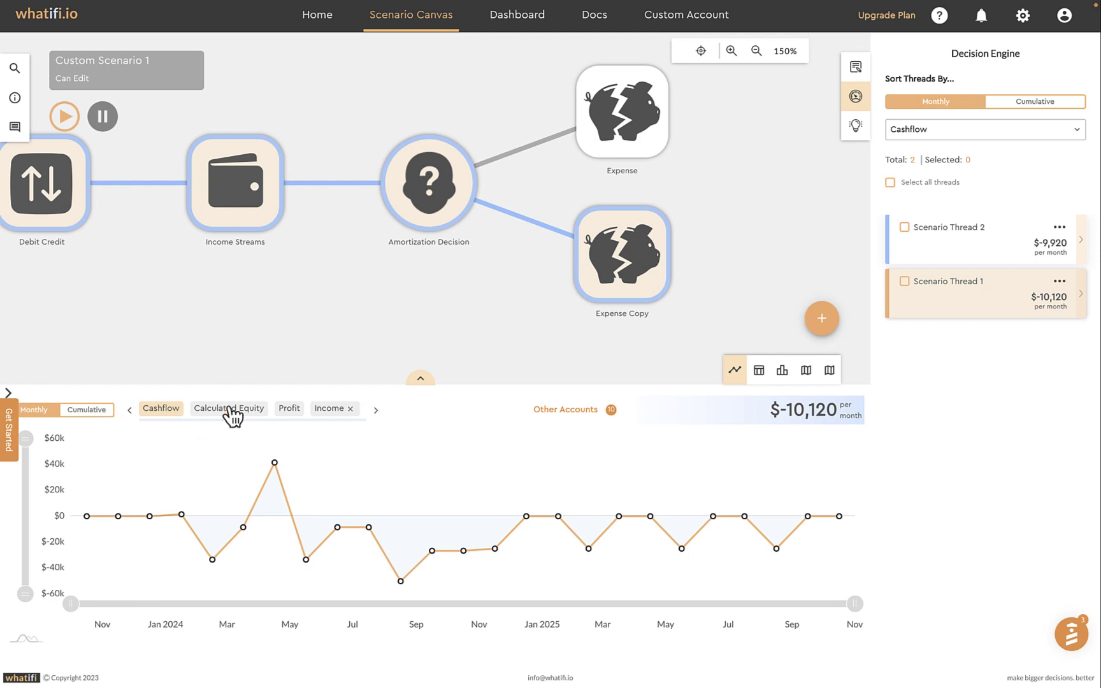
Review the accounts available for sorting threads and compare the threads' cumulative and monthly values
{"action": "left_click", "coordinate": [1080, 135]}
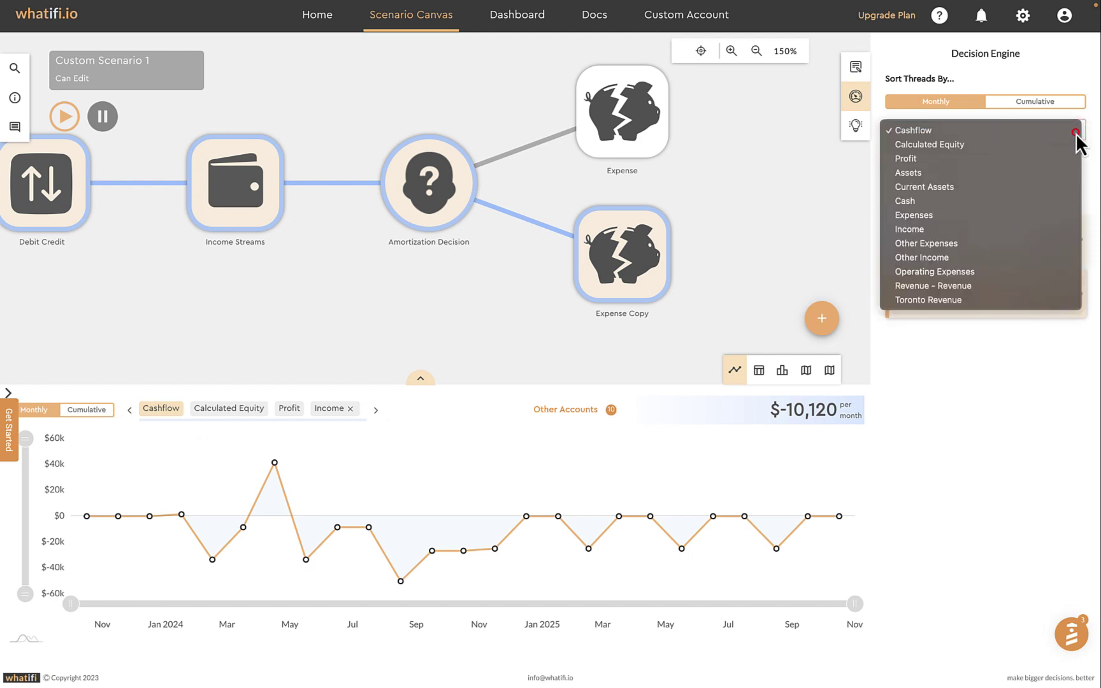
{"action": "left_click", "coordinate": [1079, 135]}
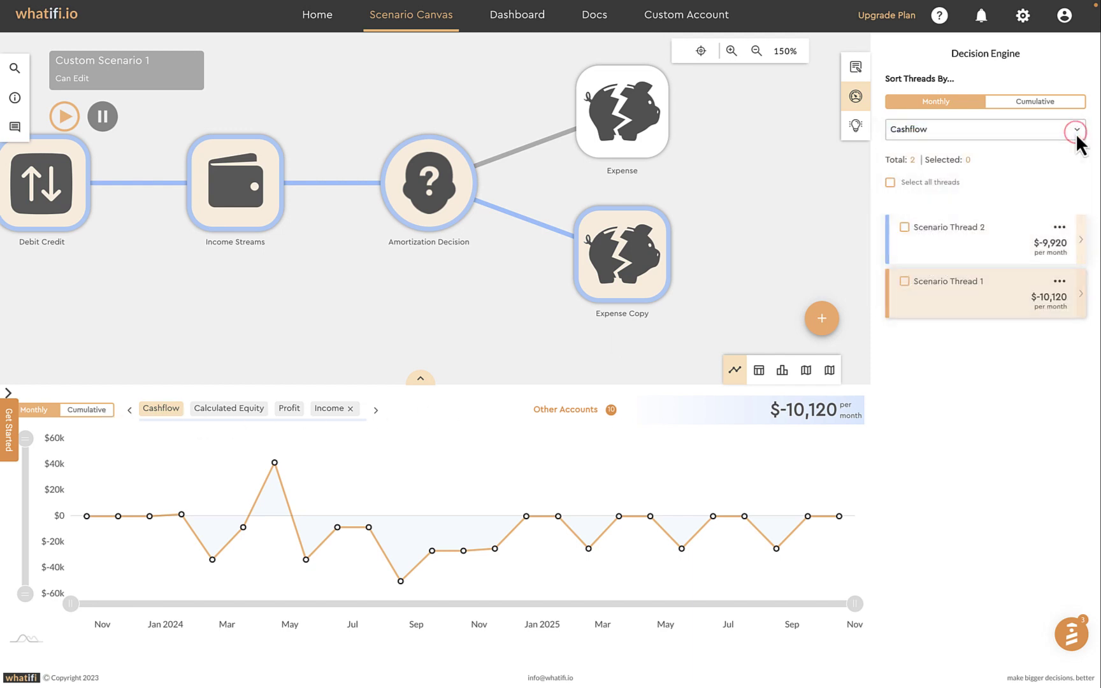
{"action": "left_click", "coordinate": [1036, 102]}
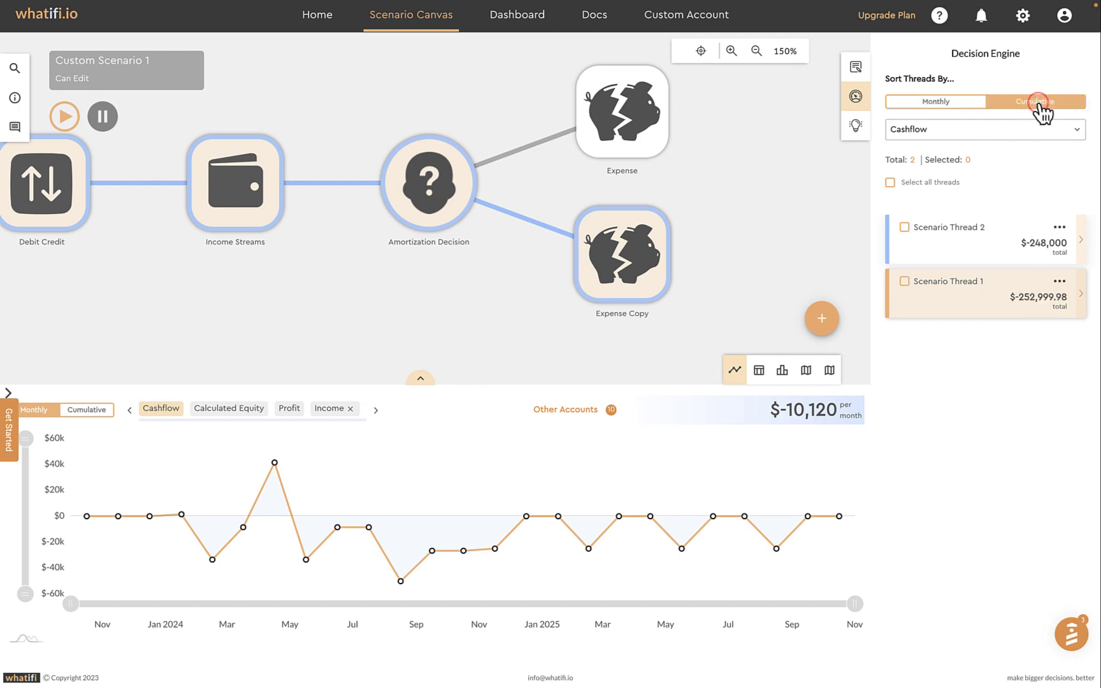
{"action": "left_click", "coordinate": [933, 102]}
{"action": "left_click", "coordinate": [1032, 105]}
{"action": "left_click", "coordinate": [969, 104]}
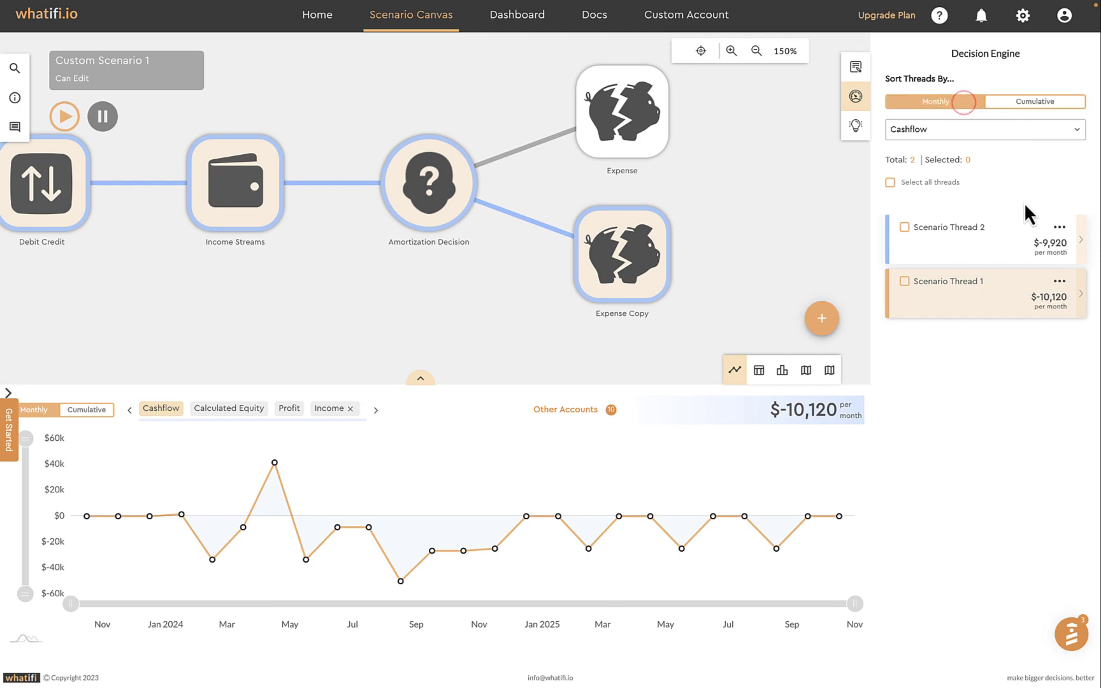
Select all threads for comparison and switch the cashflow chart to cumulative
{"action": "left_click", "coordinate": [890, 183]}
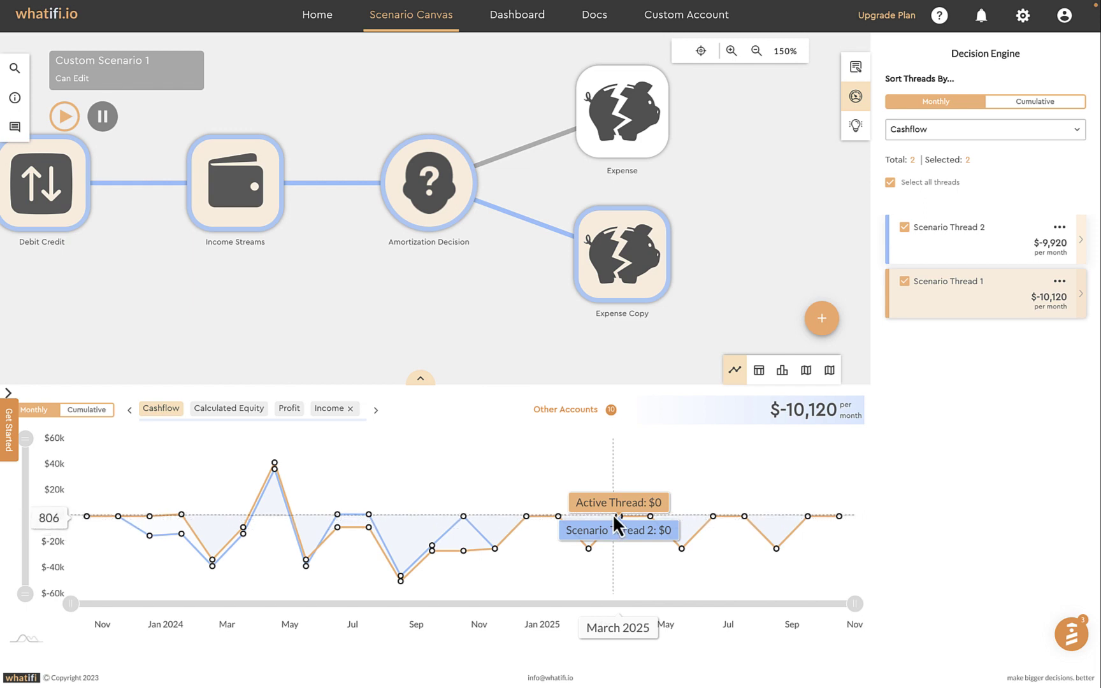
{"action": "left_click", "coordinate": [70, 415]}
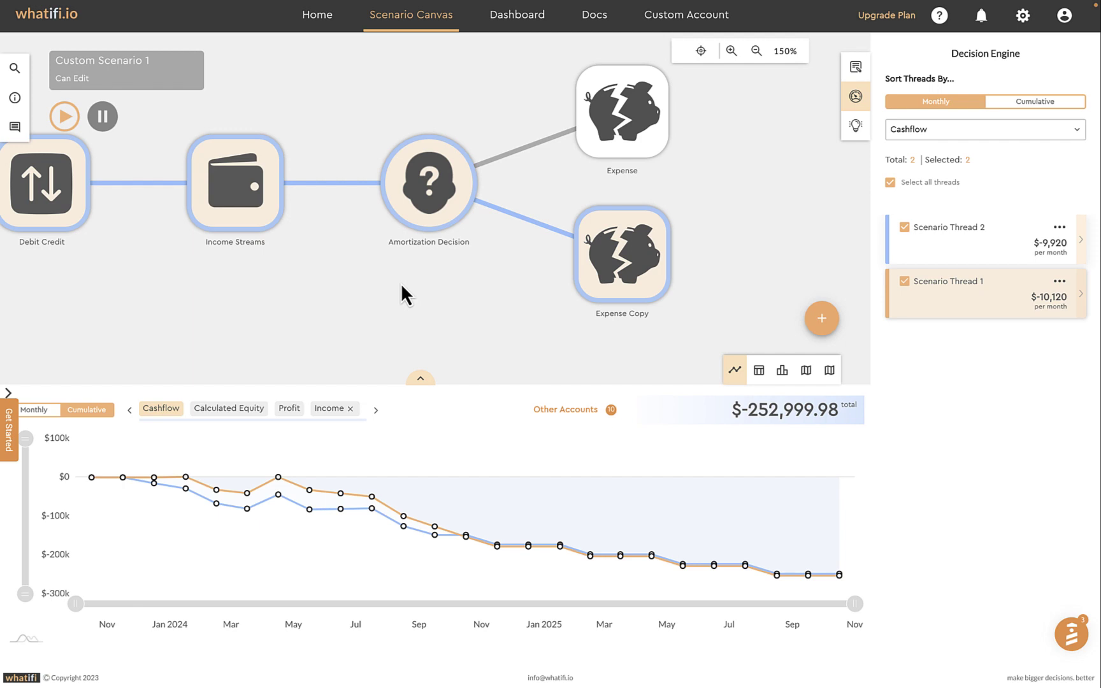
Check the branching options of Amortization Decision and Income Streams, and the insert options on the connection between them
{"action": "left_click", "coordinate": [427, 182]}
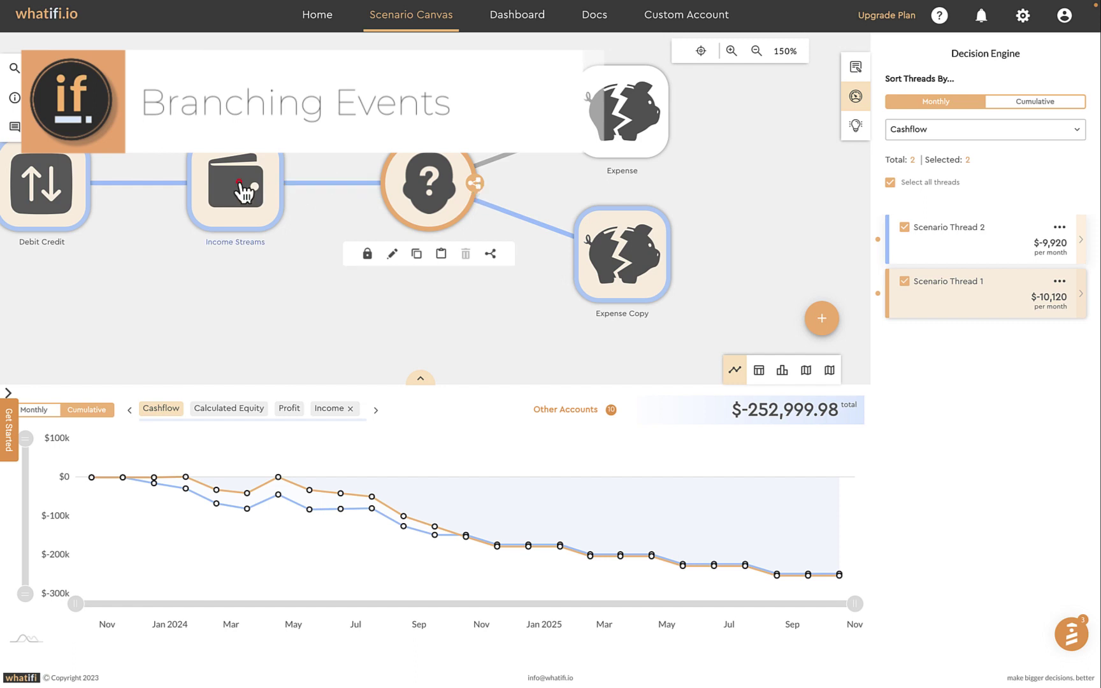
{"action": "left_click", "coordinate": [267, 186]}
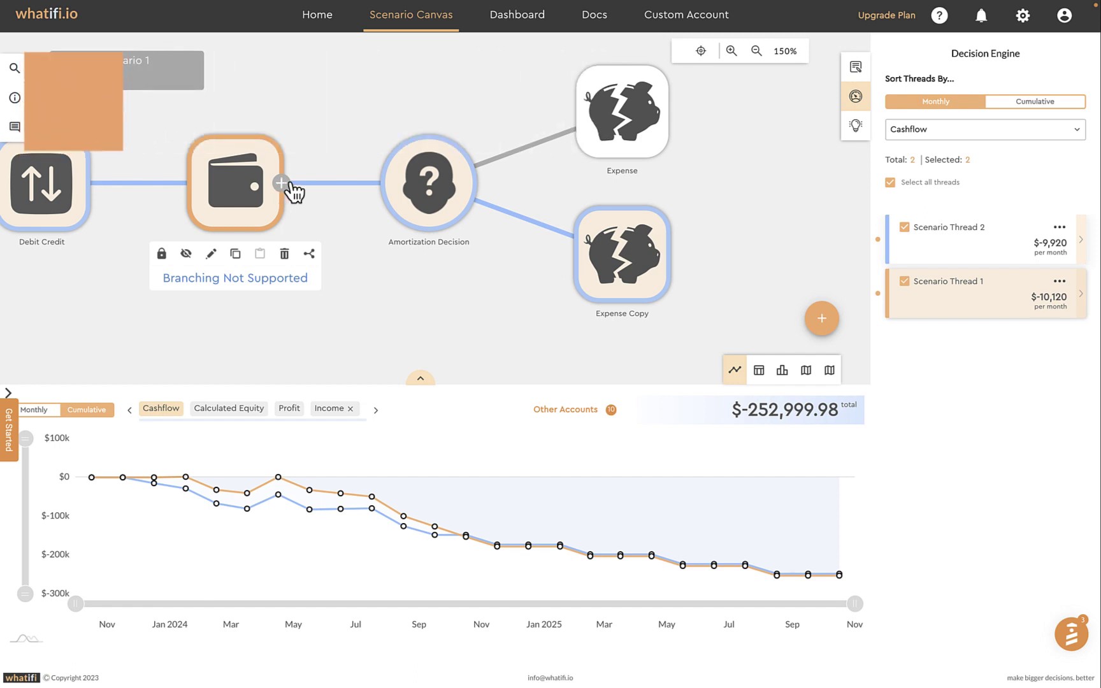
{"action": "mouse_move", "coordinate": [344, 192]}
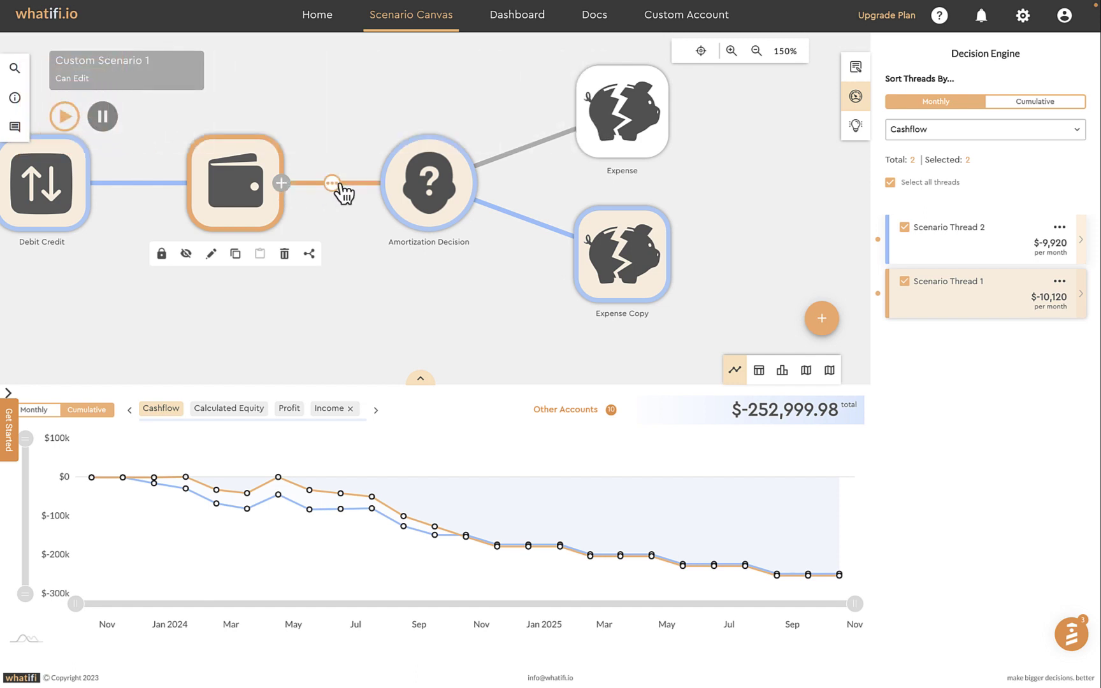
{"action": "left_click", "coordinate": [334, 184]}
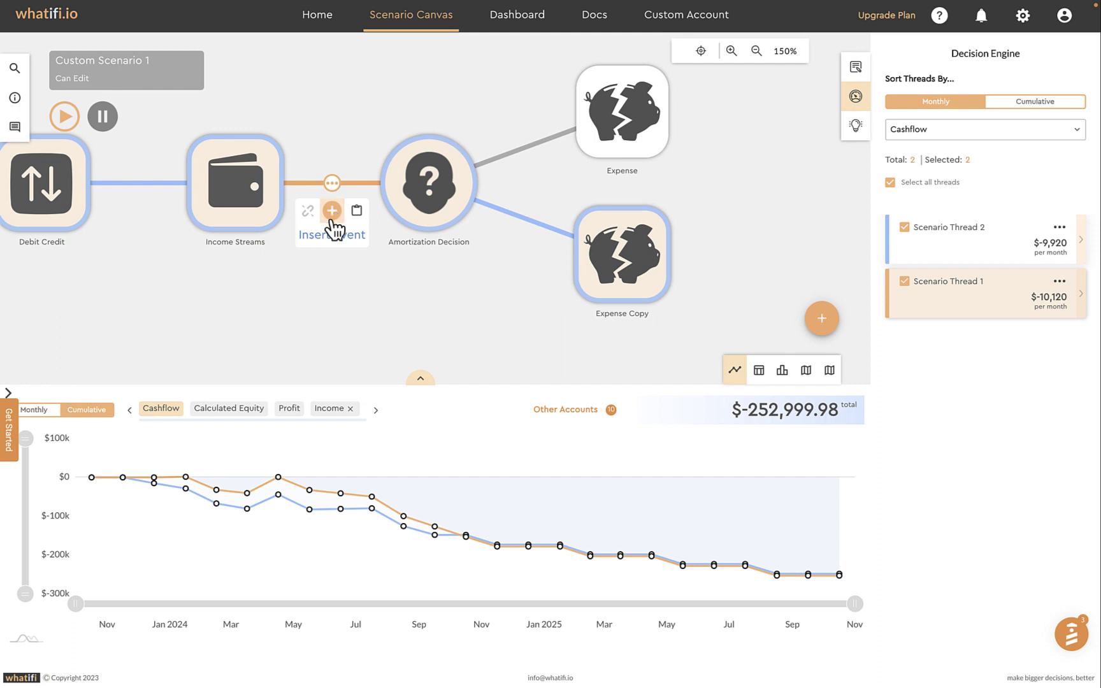
Start a new branch from Amortization Decision using the Null utility event
{"action": "left_click", "coordinate": [432, 183]}
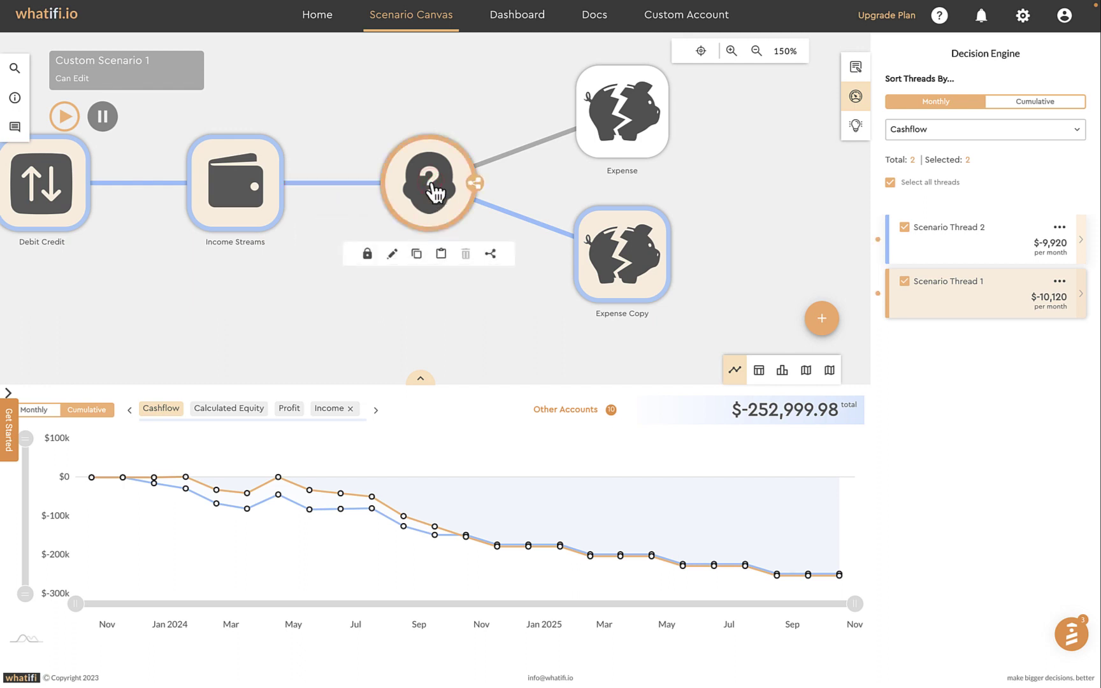
{"action": "left_click", "coordinate": [478, 185]}
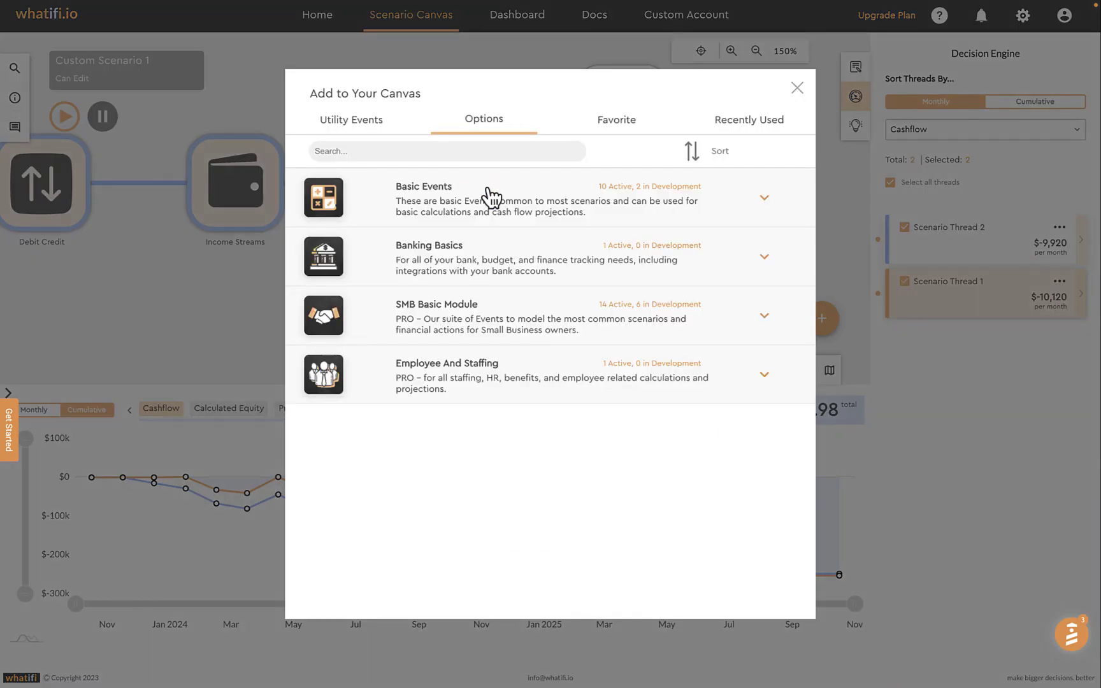
{"action": "left_click", "coordinate": [368, 125]}
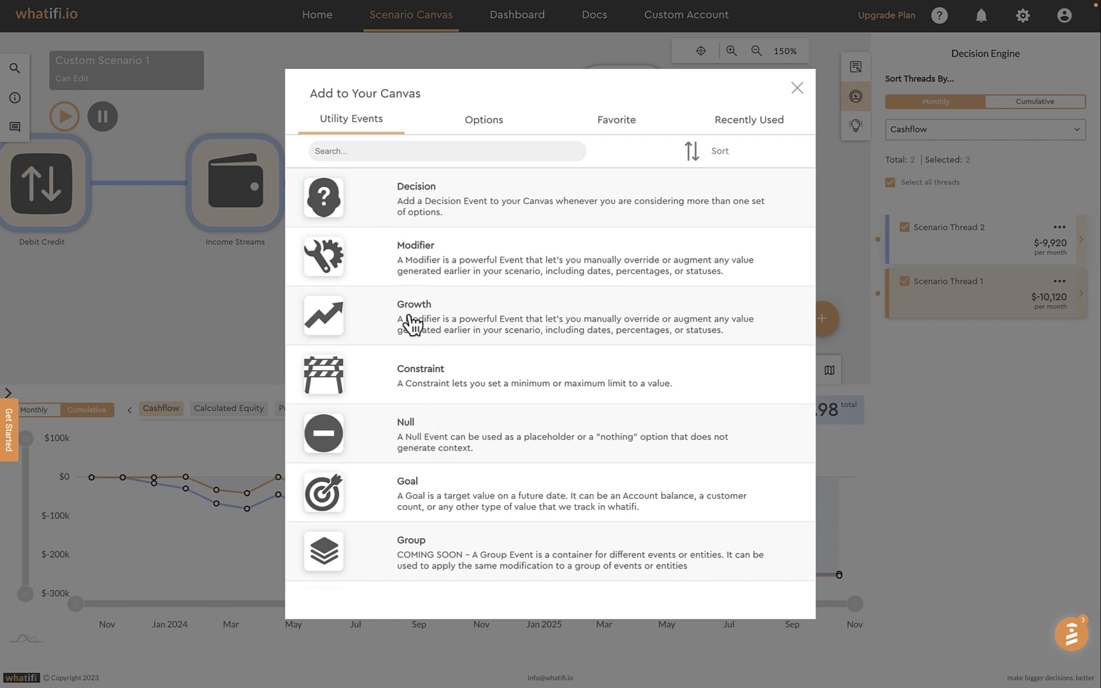
{"action": "left_click", "coordinate": [426, 439]}
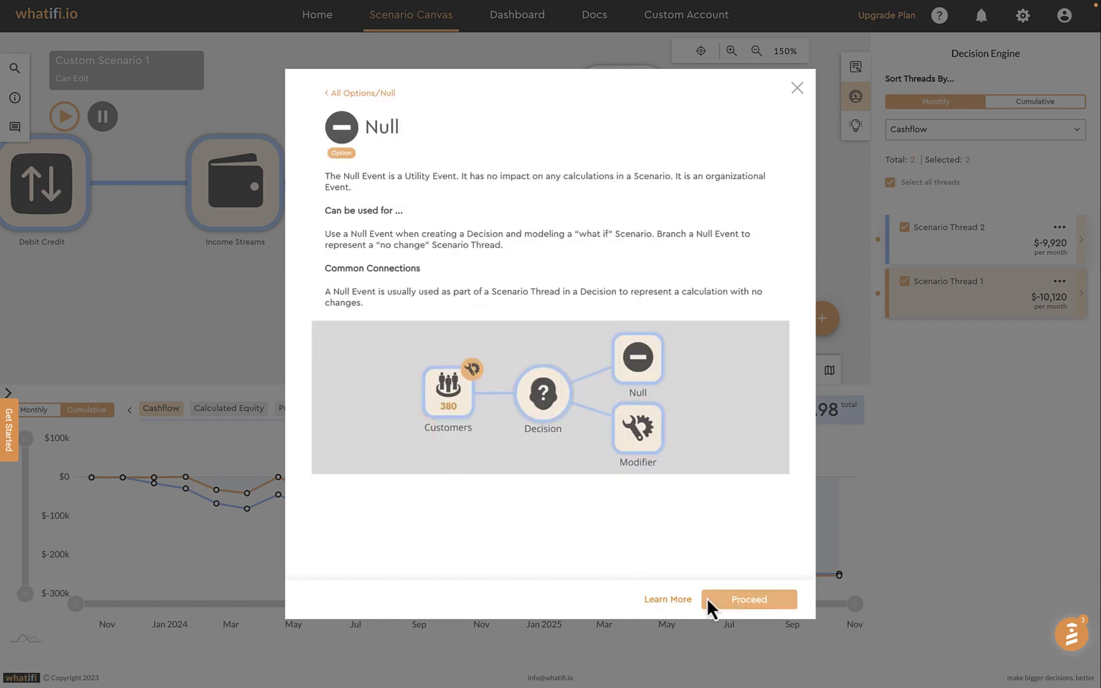
{"action": "left_click", "coordinate": [739, 600]}
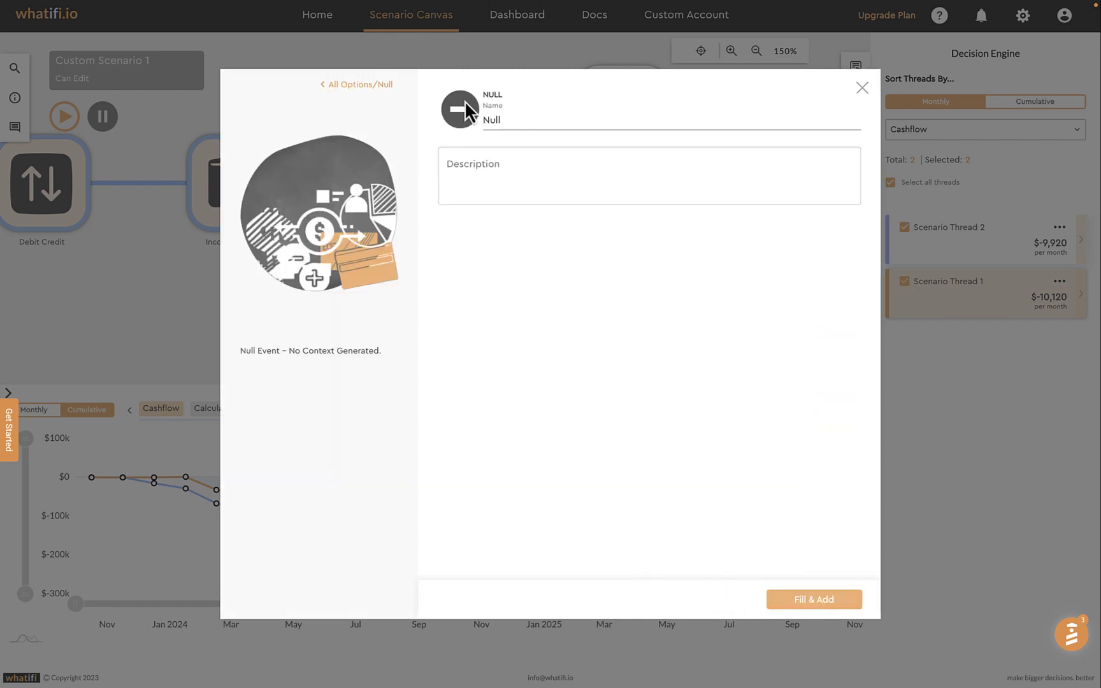
Name the null event Do Nothing and add it to the canvas
{"action": "left_click", "coordinate": [535, 114]}
{"action": "left_click_drag", "start_coordinate": [499, 119], "coordinate": [462, 120]}
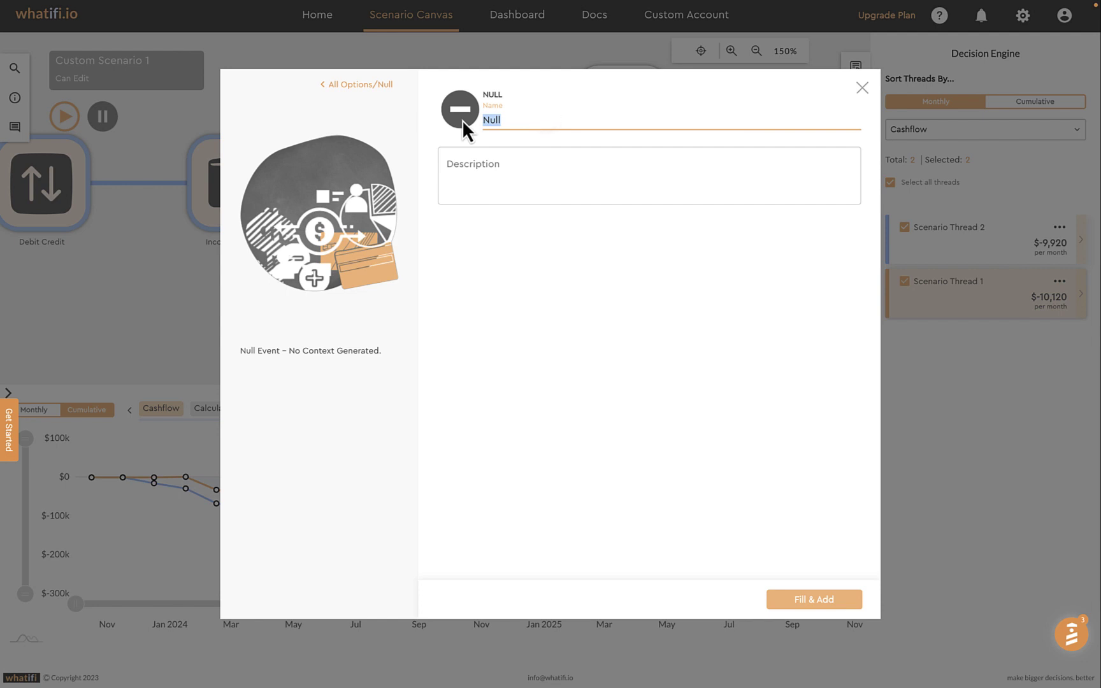
{"action": "type", "text": "Do Nothing"}
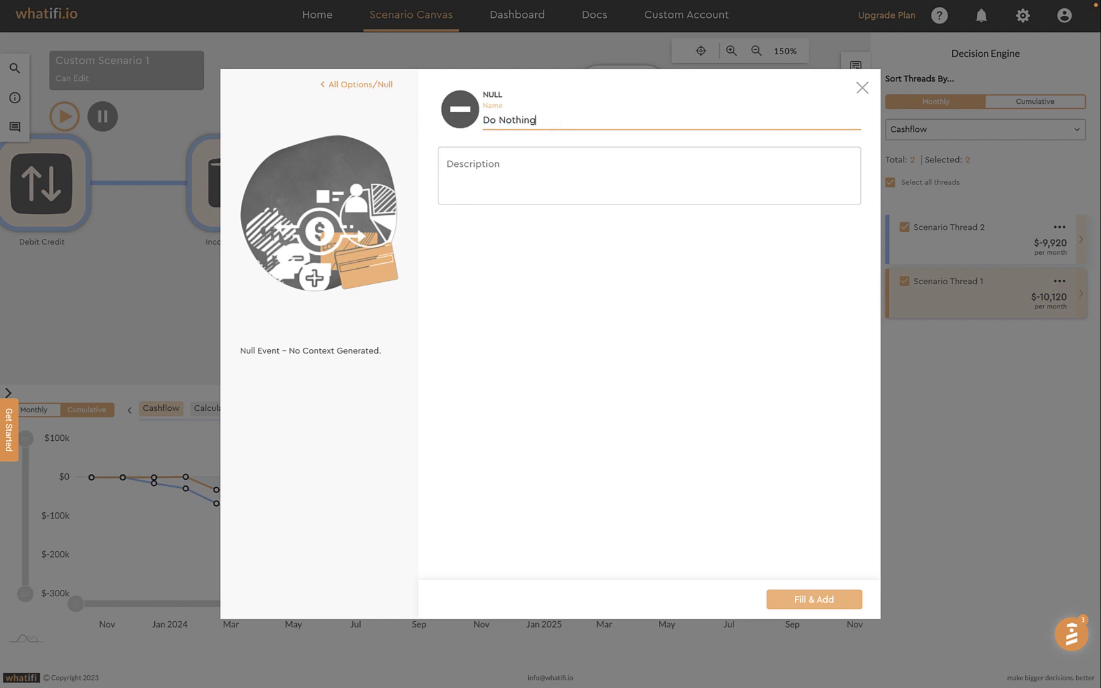
{"action": "left_click", "coordinate": [826, 599]}
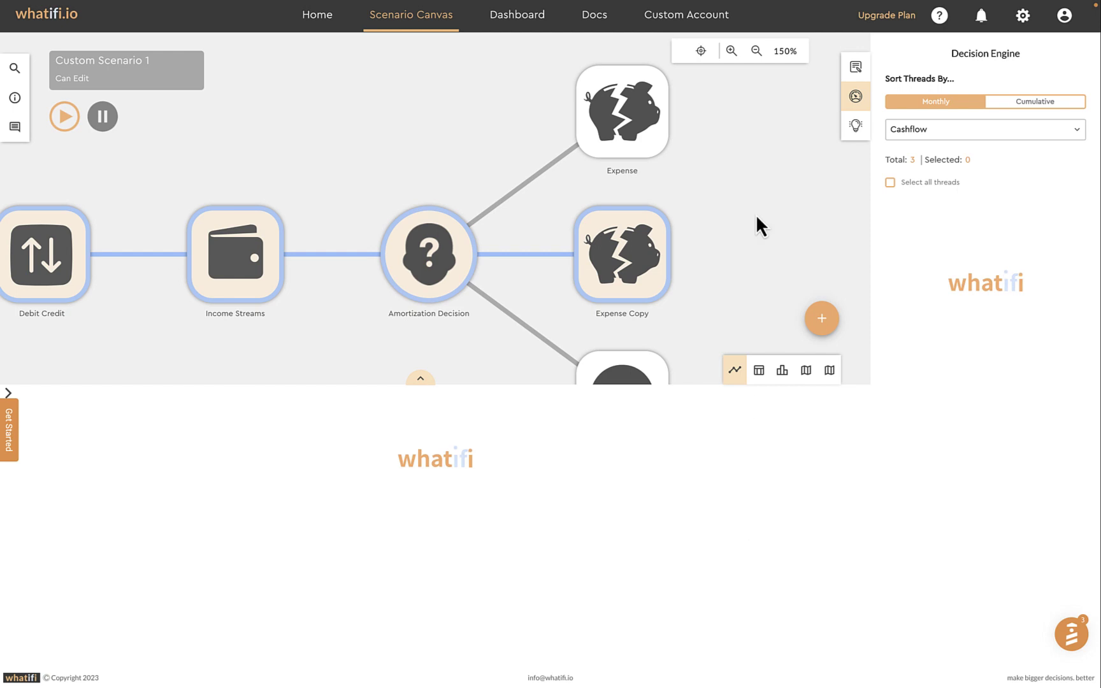
Select all threads, including the new branch's thread, to plot them together in the cumulative cashflow chart
{"action": "left_click_drag", "start_coordinate": [740, 217], "coordinate": [702, 173]}
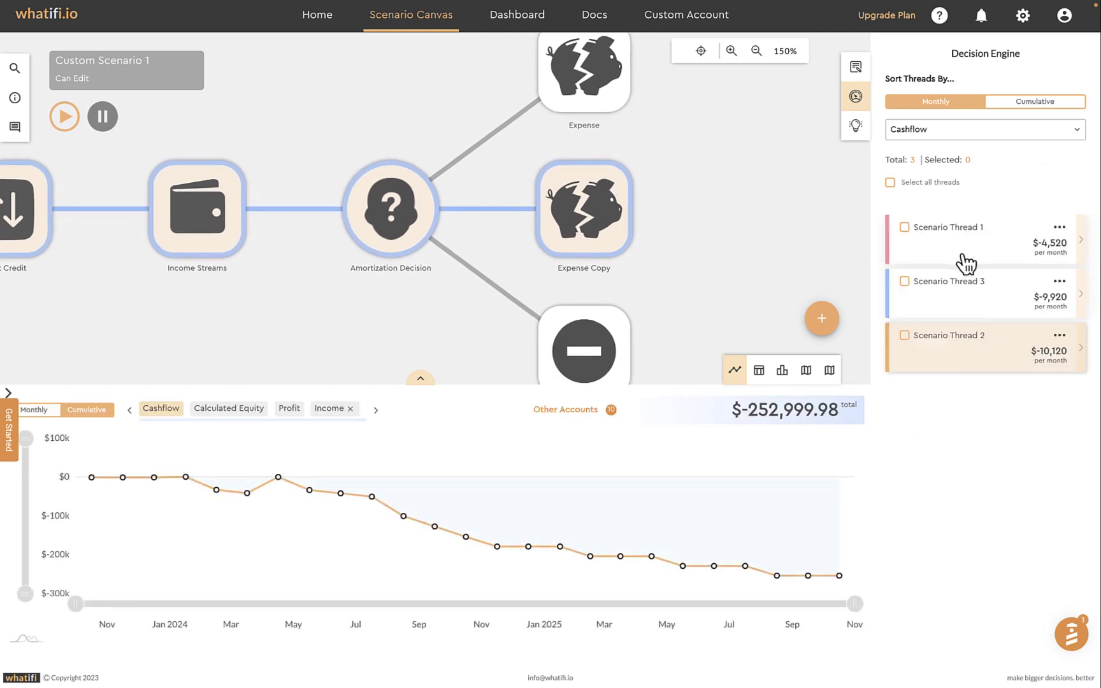
{"action": "left_click", "coordinate": [890, 183]}
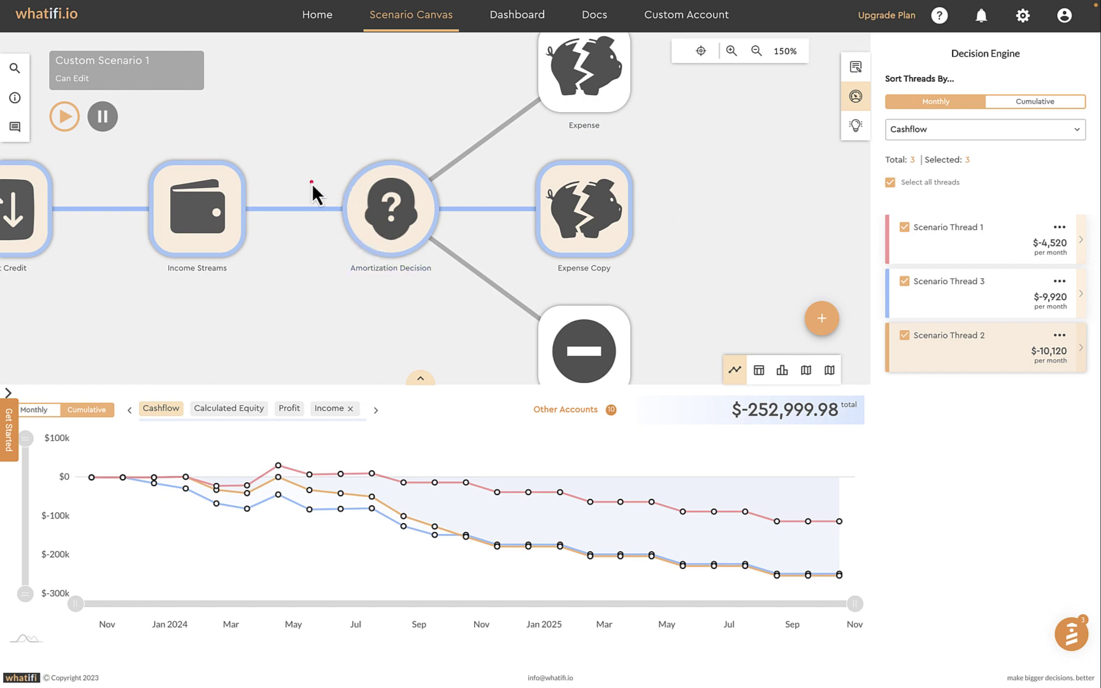
Recenter the canvas so that the whole scenario fits in view
{"action": "left_click_drag", "start_coordinate": [311, 183], "coordinate": [341, 184]}
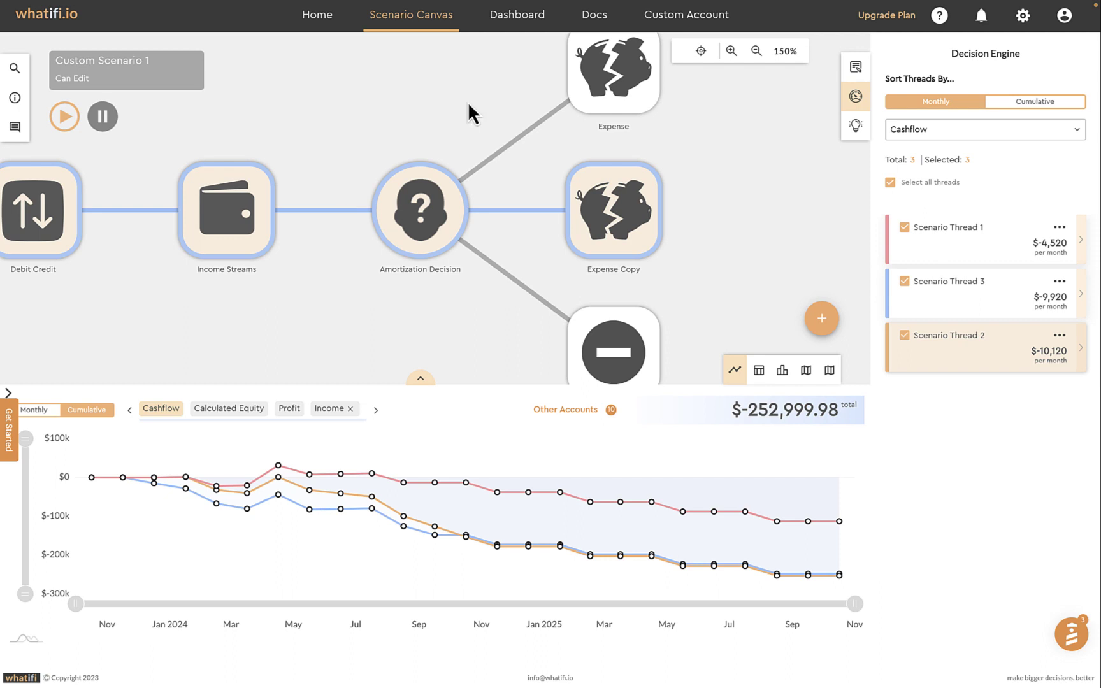
{"action": "scroll", "coordinate": [488, 97], "scroll_direction": "left", "scroll_amount": 5}
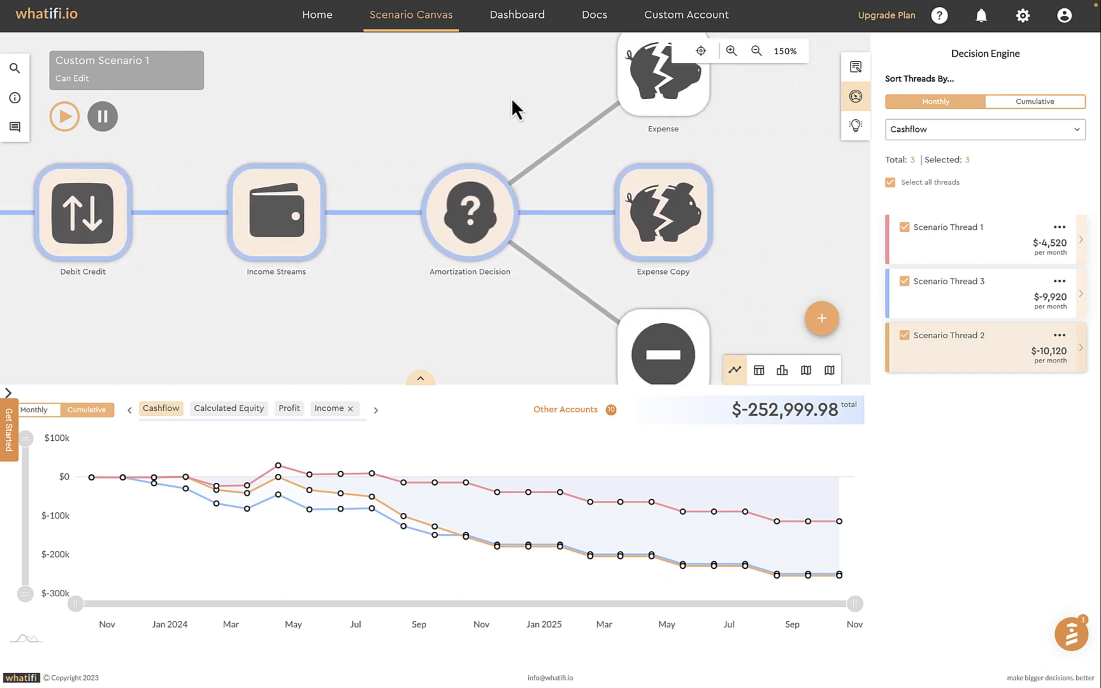
{"action": "left_click", "coordinate": [701, 51]}
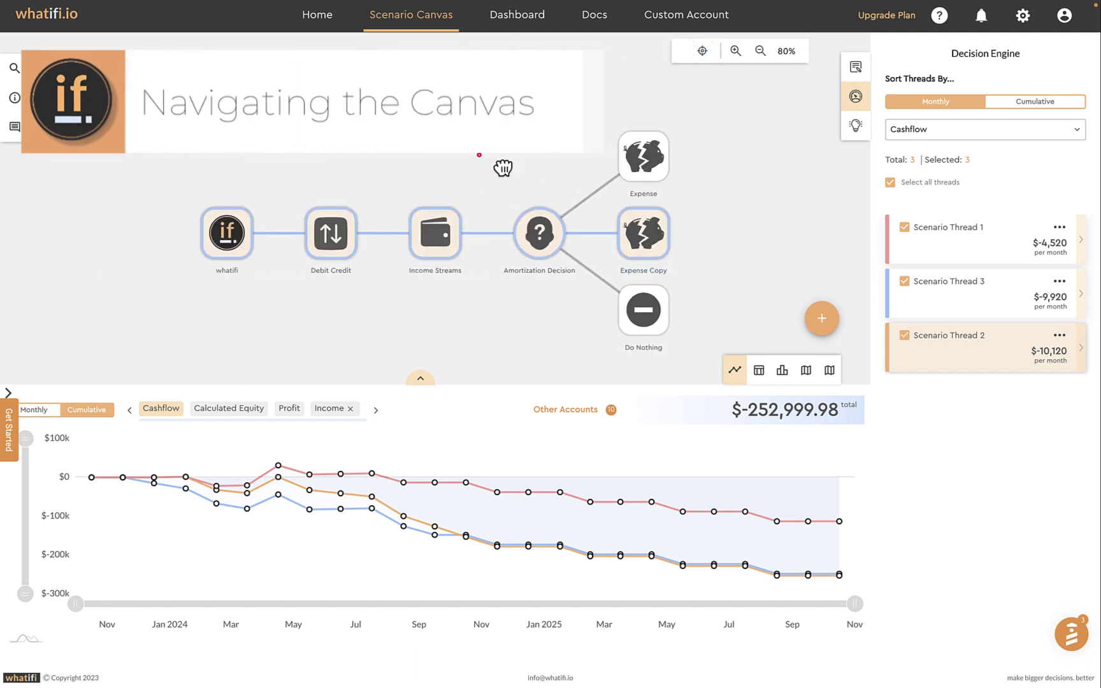
Try out the canvas navigation by panning and zooming the scenario, and recenter it at 80% zoom
{"action": "left_click", "coordinate": [479, 156]}
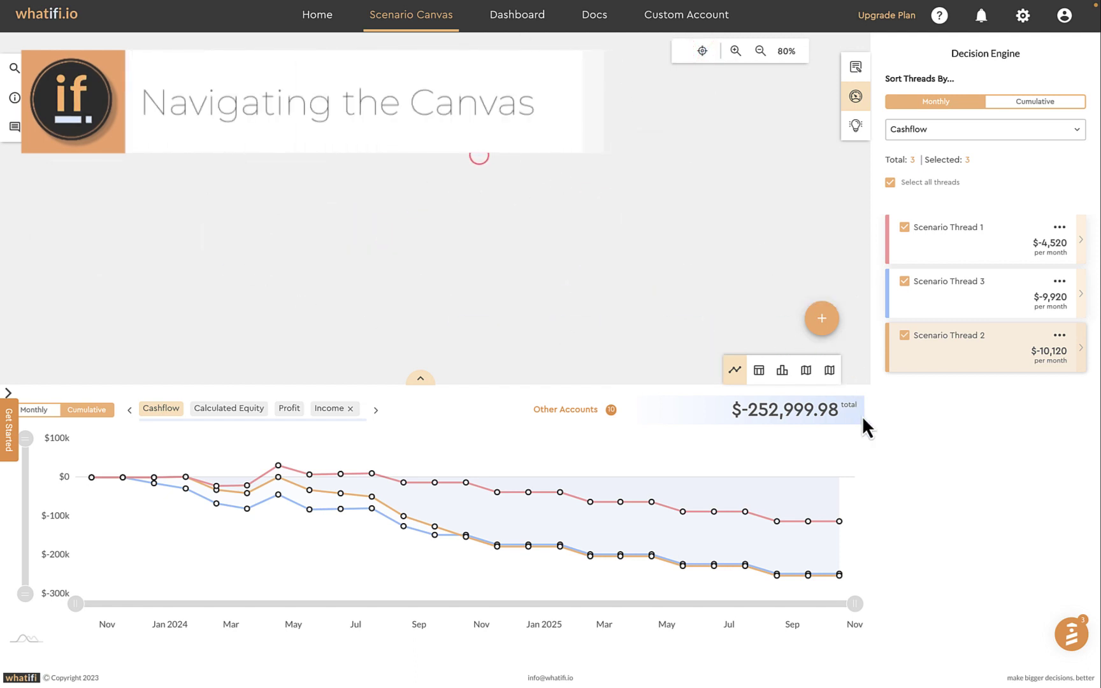
{"action": "left_click", "coordinate": [702, 51]}
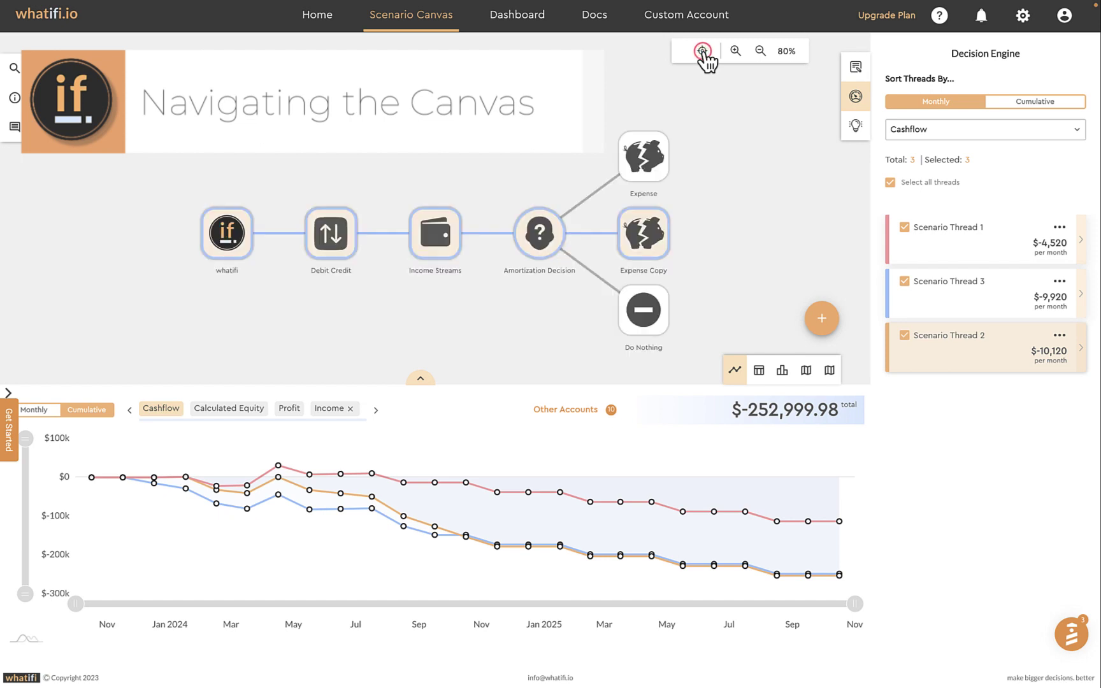
{"action": "left_click", "coordinate": [736, 49]}
{"action": "left_click", "coordinate": [756, 51]}
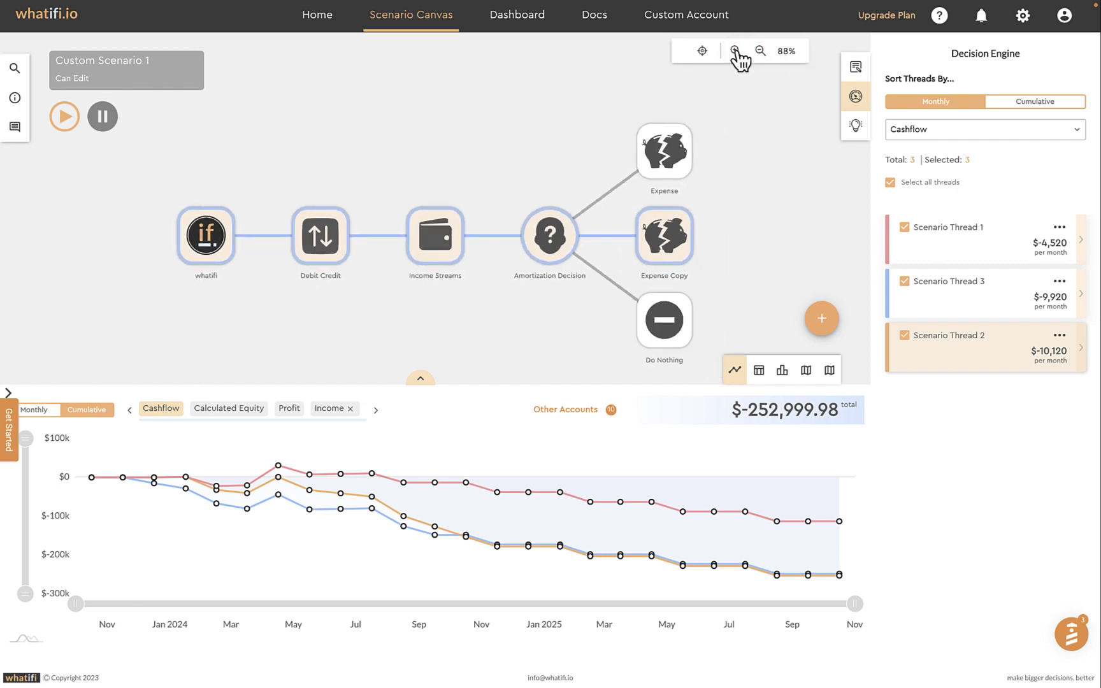
{"action": "left_click", "coordinate": [735, 51]}
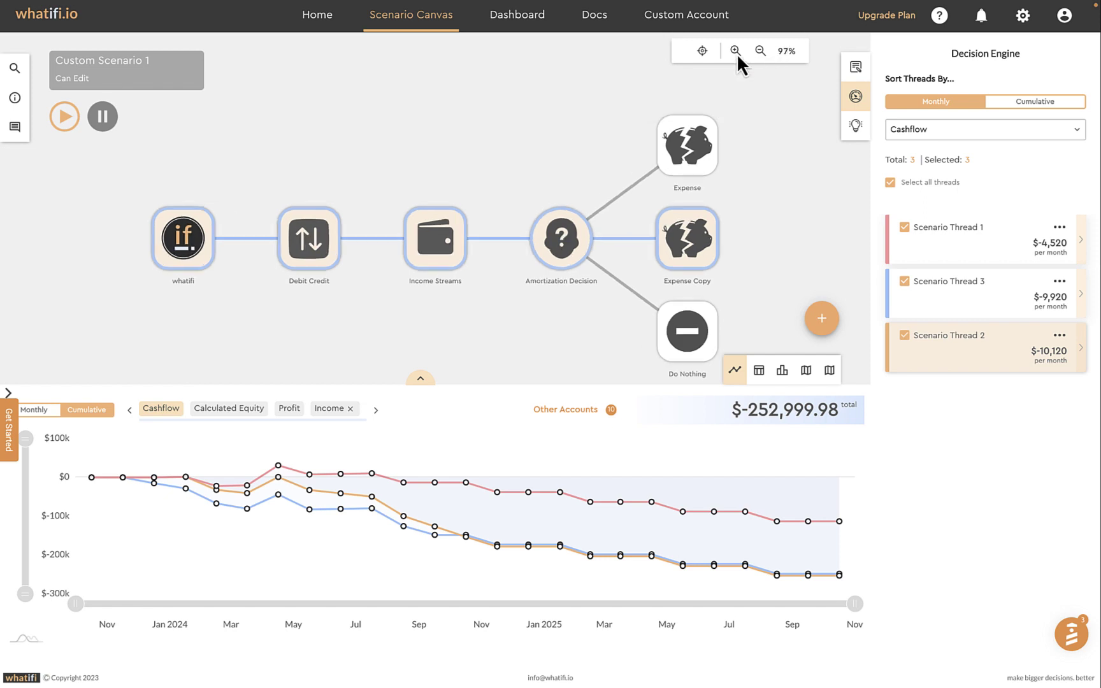
{"action": "key", "text": "shift+minus"}
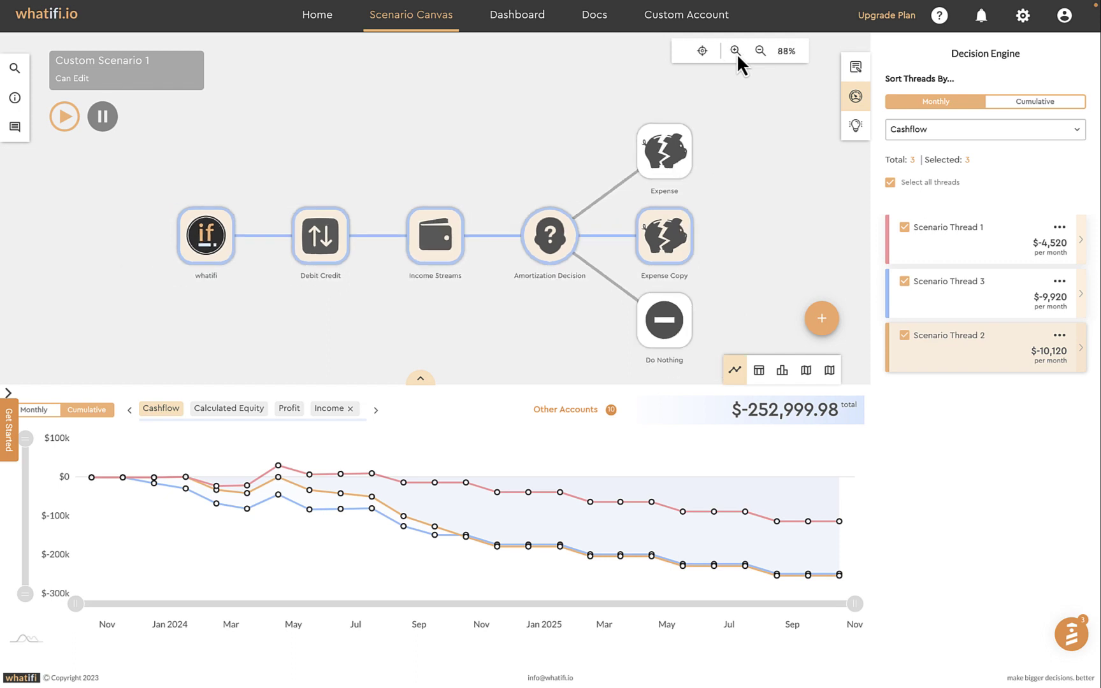
{"action": "left_click", "coordinate": [703, 51]}
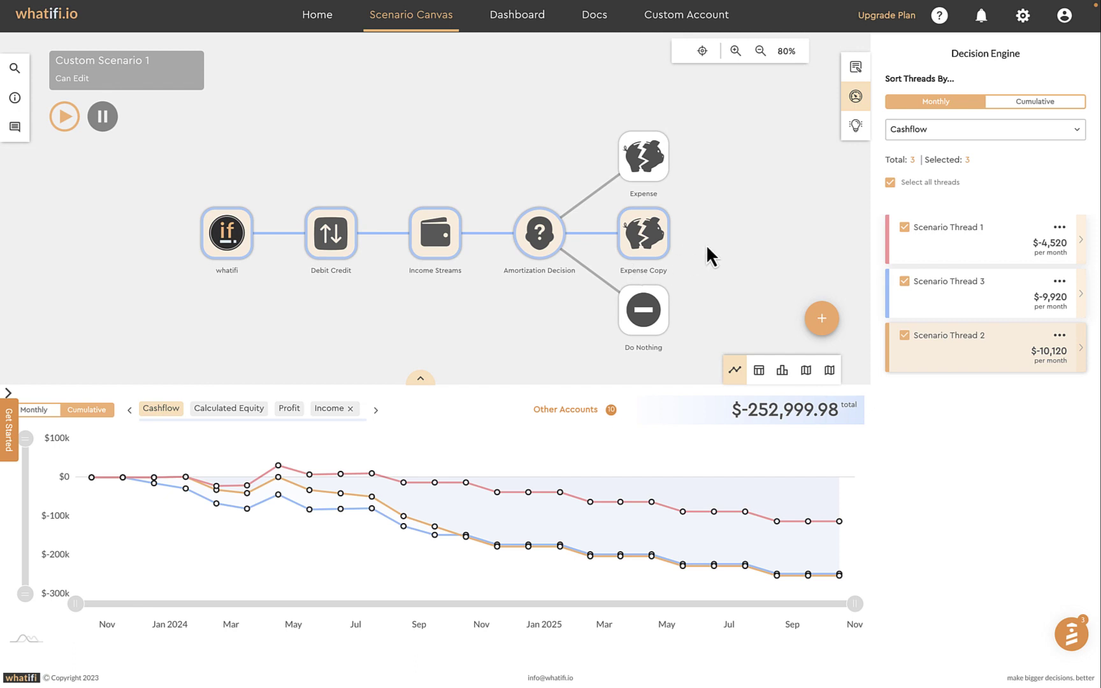
Start a new Customer event from the SMB Basic Module, connected after the Expense event
{"action": "left_click_drag", "start_coordinate": [722, 242], "coordinate": [566, 217]}
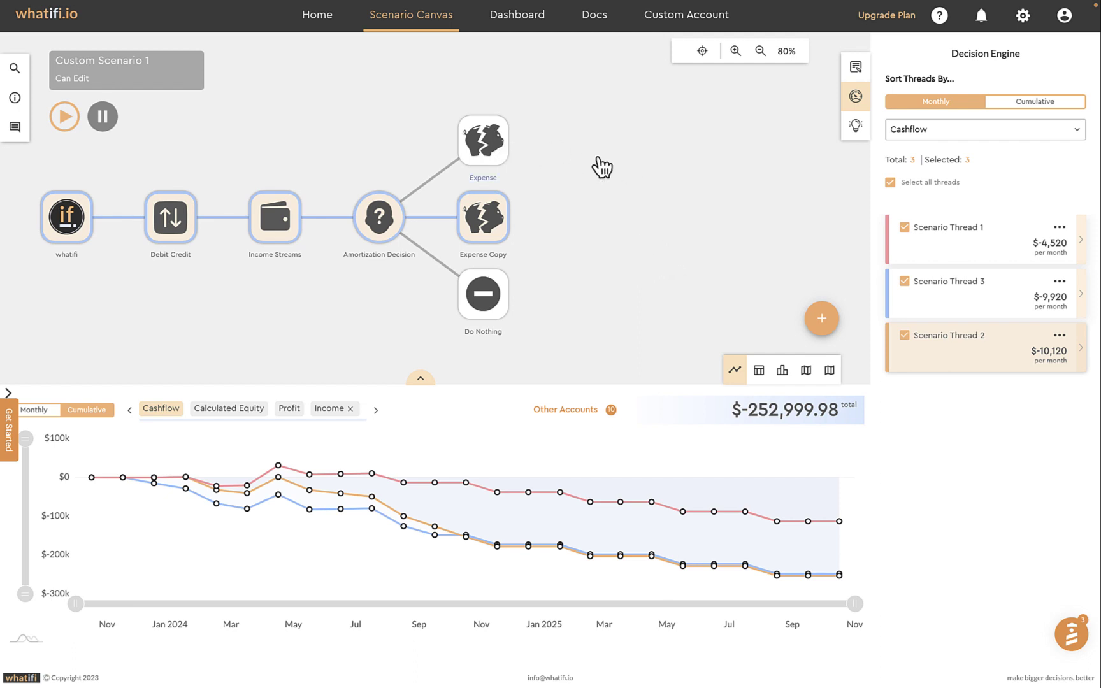
{"action": "left_click", "coordinate": [495, 150]}
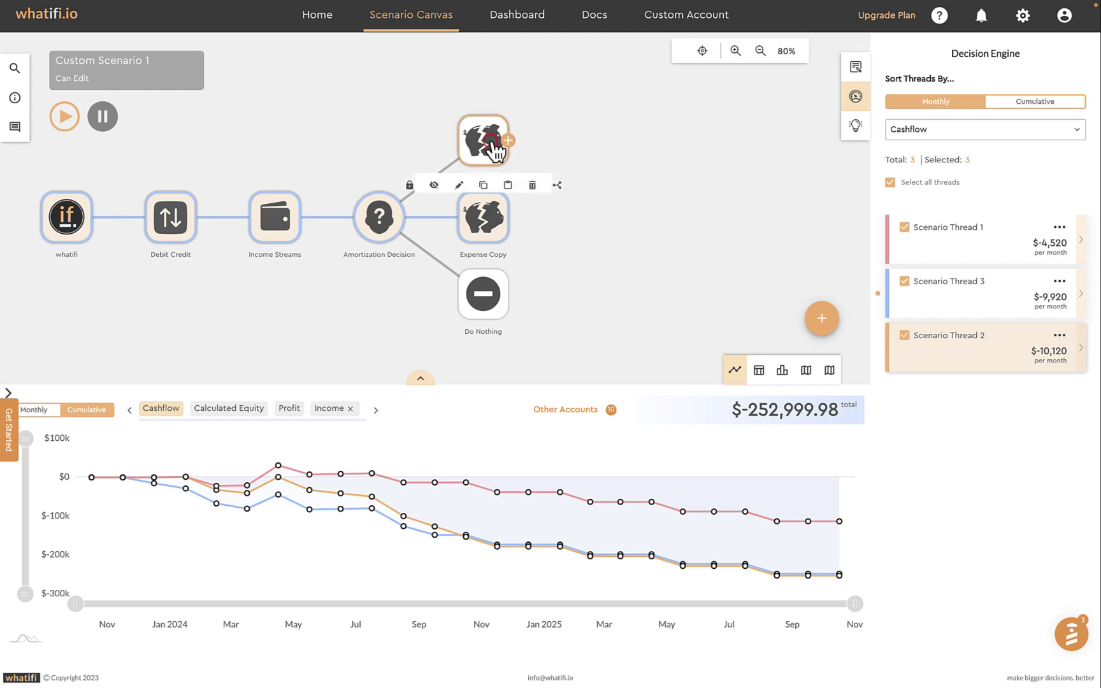
{"action": "left_click", "coordinate": [510, 141]}
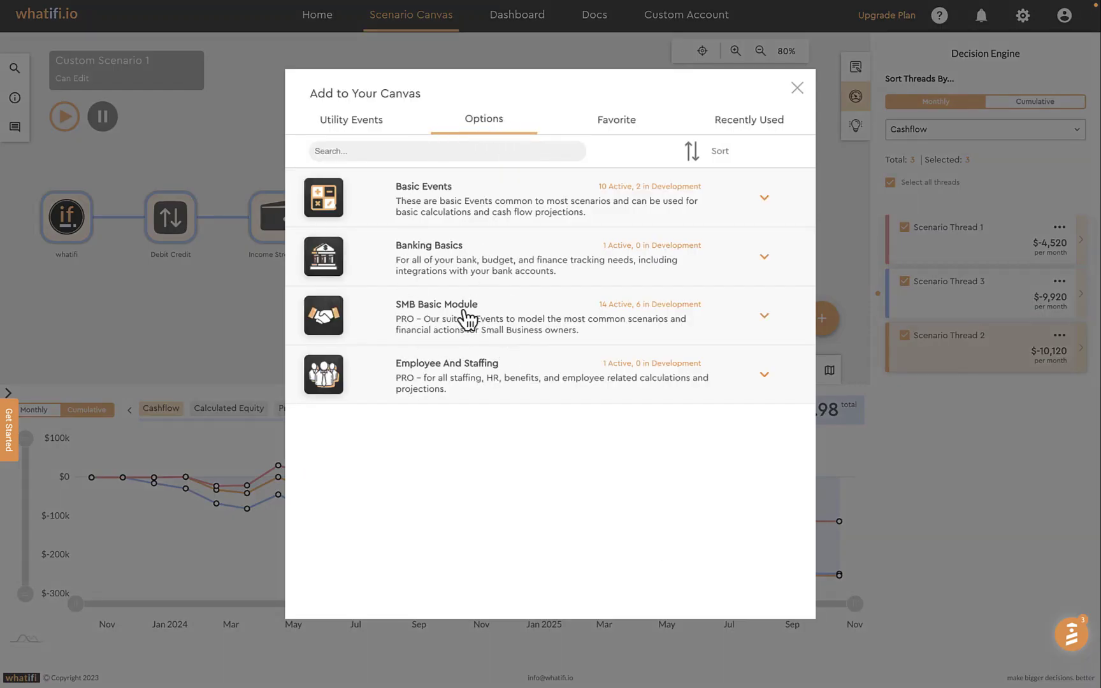
{"action": "left_click", "coordinate": [561, 323]}
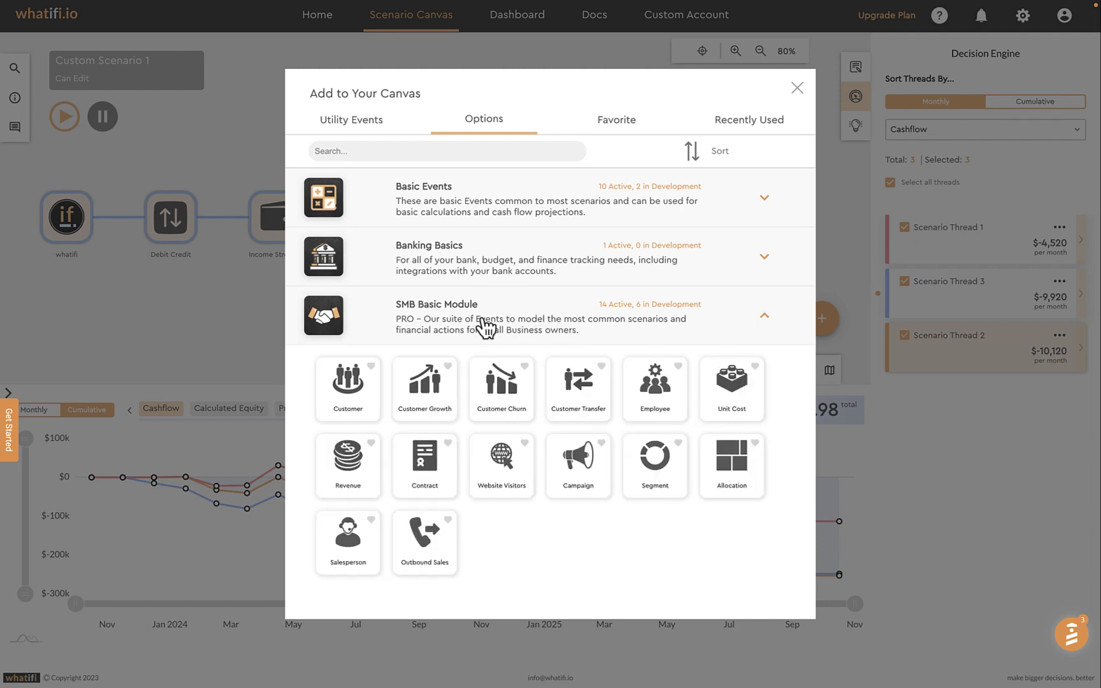
{"action": "left_click", "coordinate": [356, 397]}
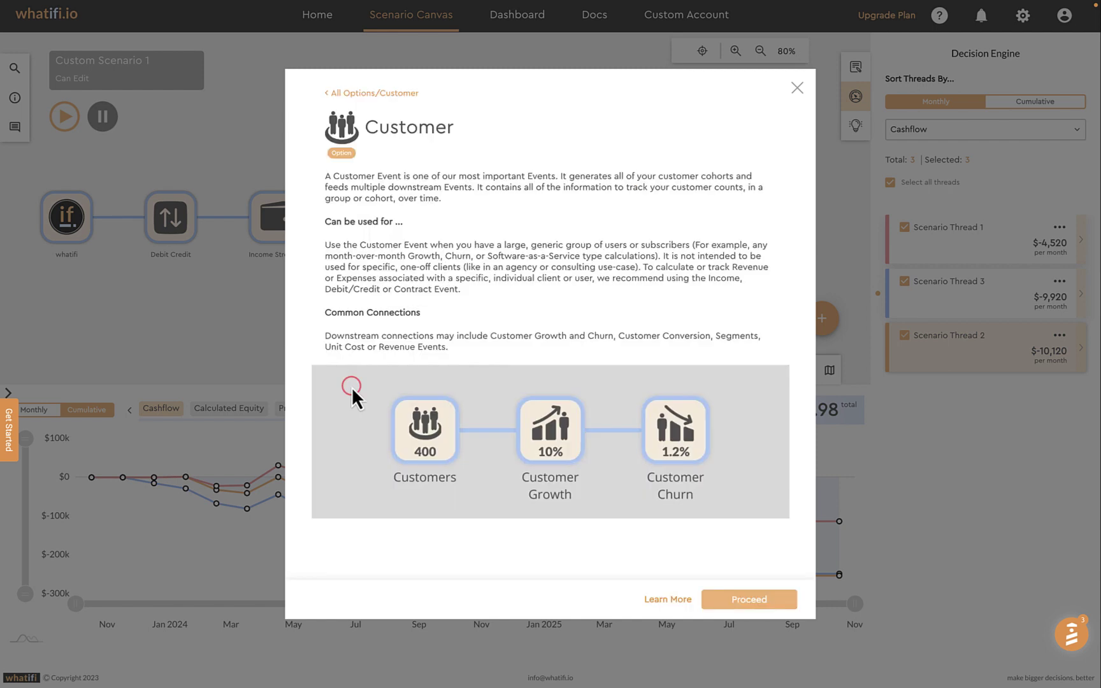
{"action": "left_click", "coordinate": [751, 604]}
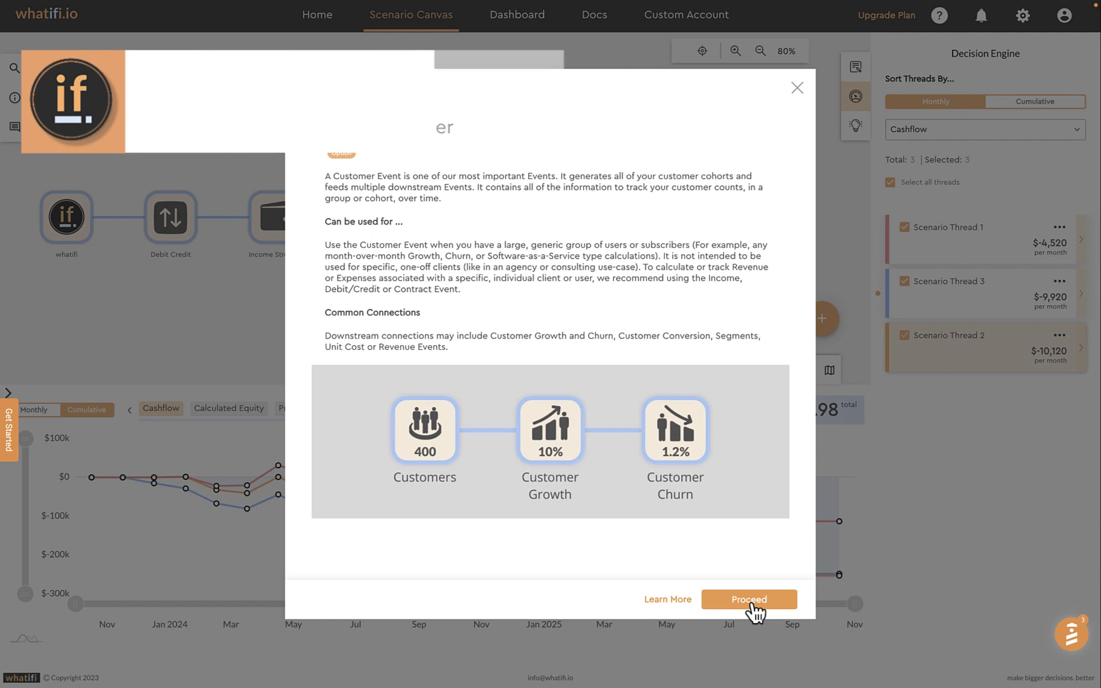
{"action": "left_click", "coordinate": [750, 604]}
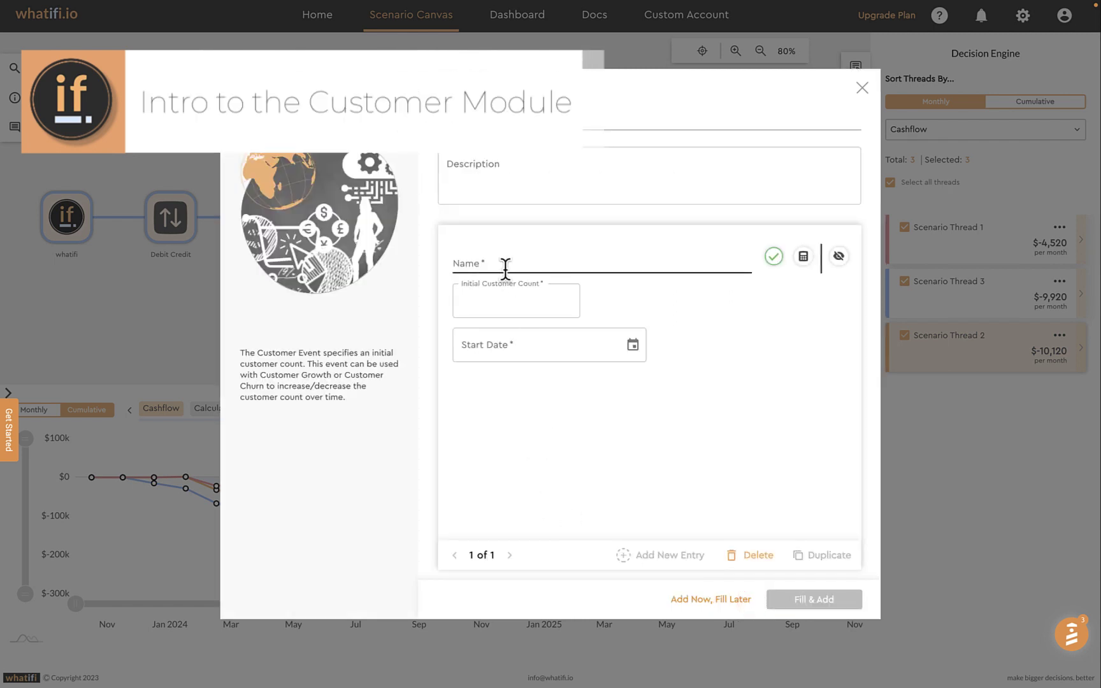
Name the event Customer Cohorts and fill in entry Cohort A with 1,500 initial customers and start date 10/02/2023
{"action": "left_click", "coordinate": [509, 118]}
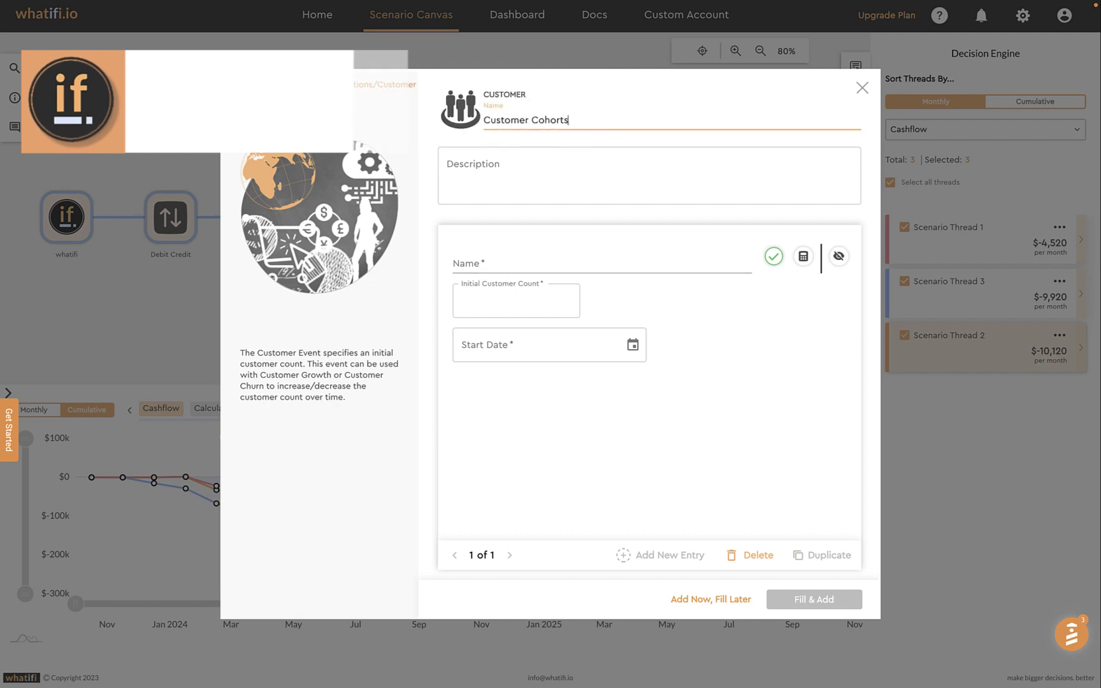
{"action": "left_click", "coordinate": [506, 260]}
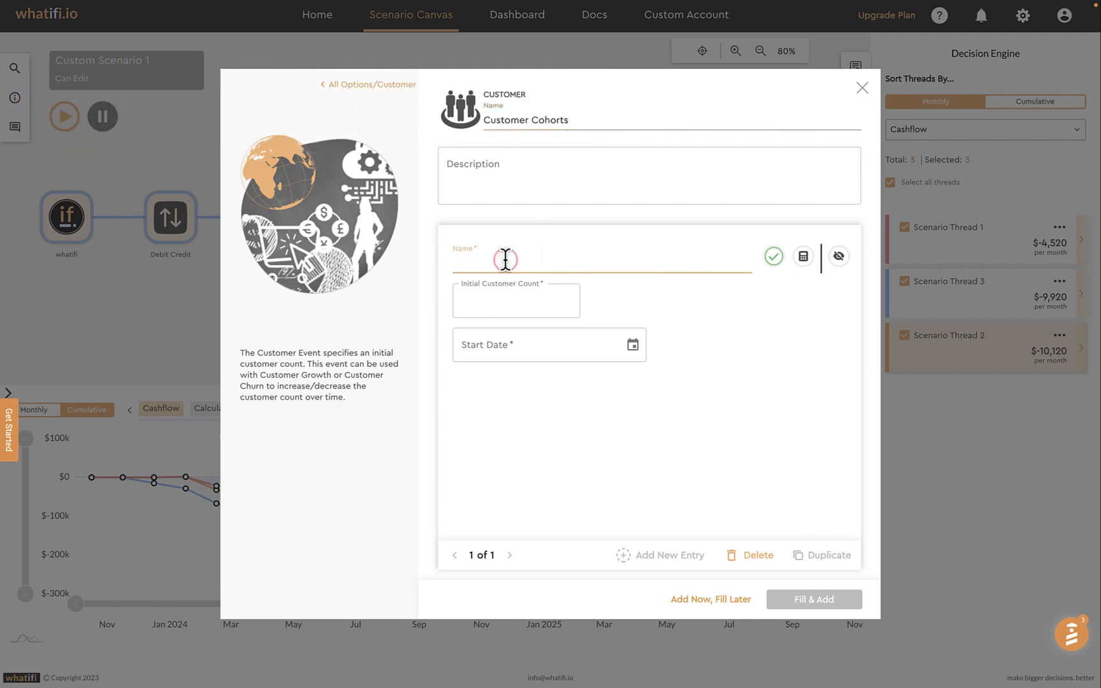
{"action": "type", "text": "Cohort A"}
{"action": "left_click", "coordinate": [514, 300]}
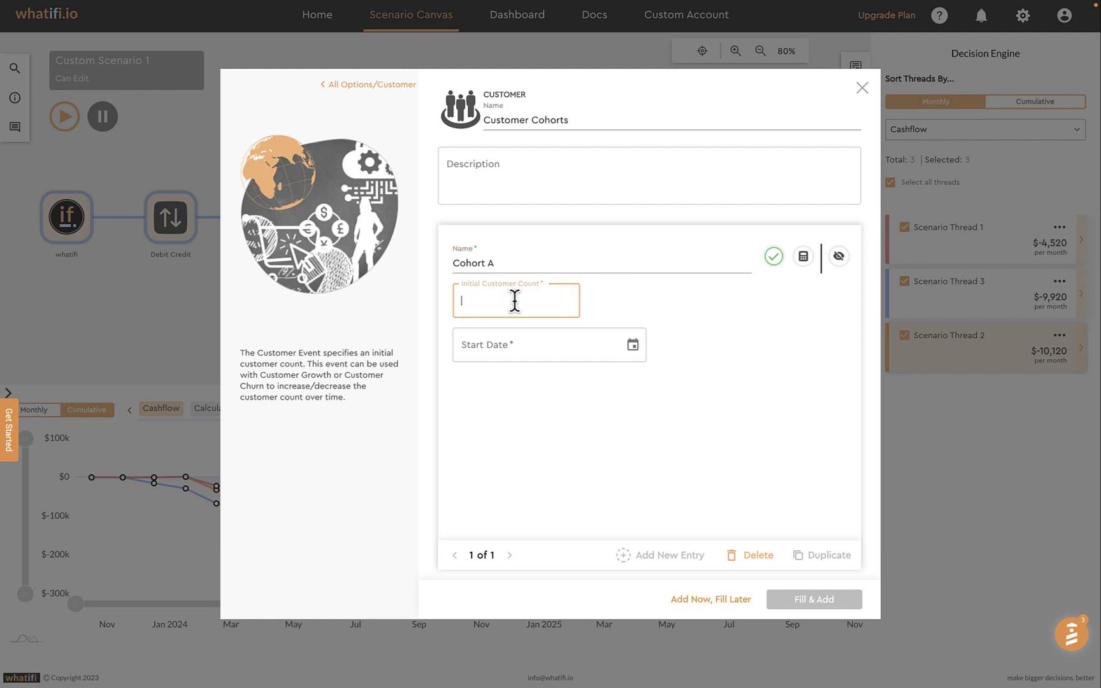
{"action": "left_click", "coordinate": [632, 344]}
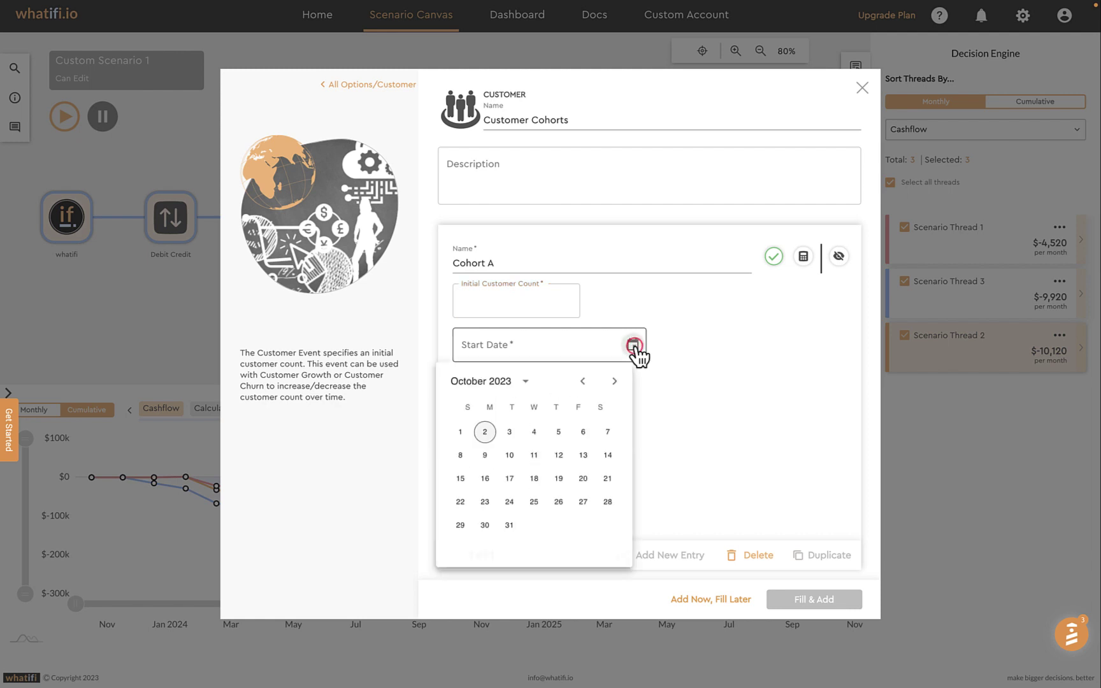
{"action": "left_click", "coordinate": [495, 433]}
{"action": "left_click", "coordinate": [499, 302]}
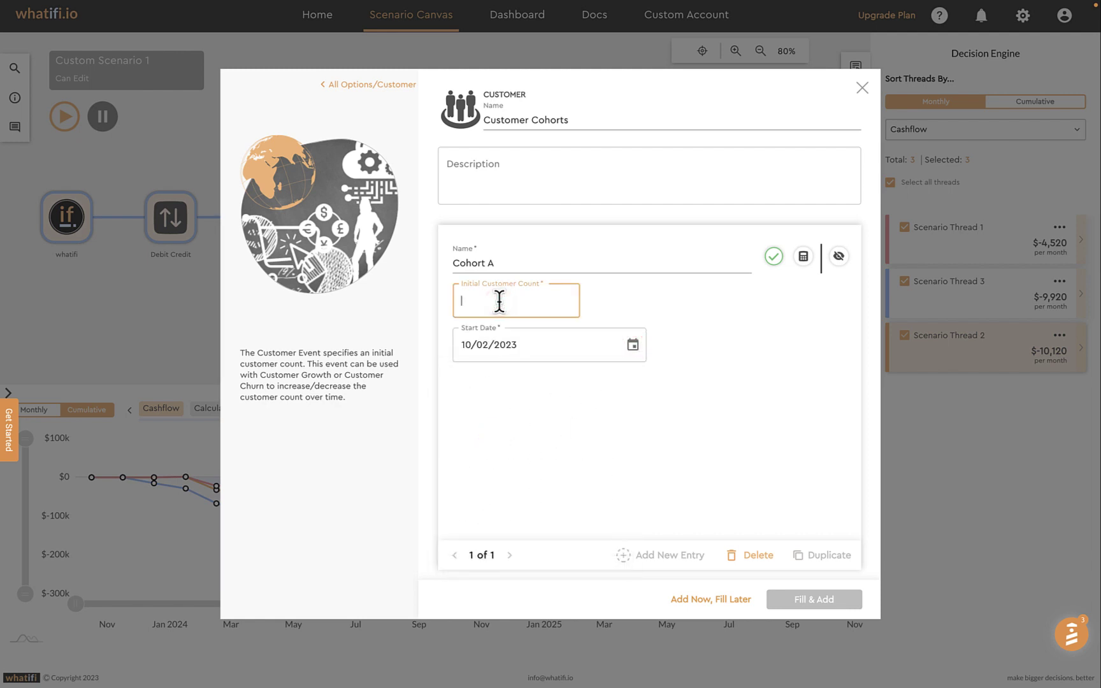
{"action": "type", "text": "1500"}
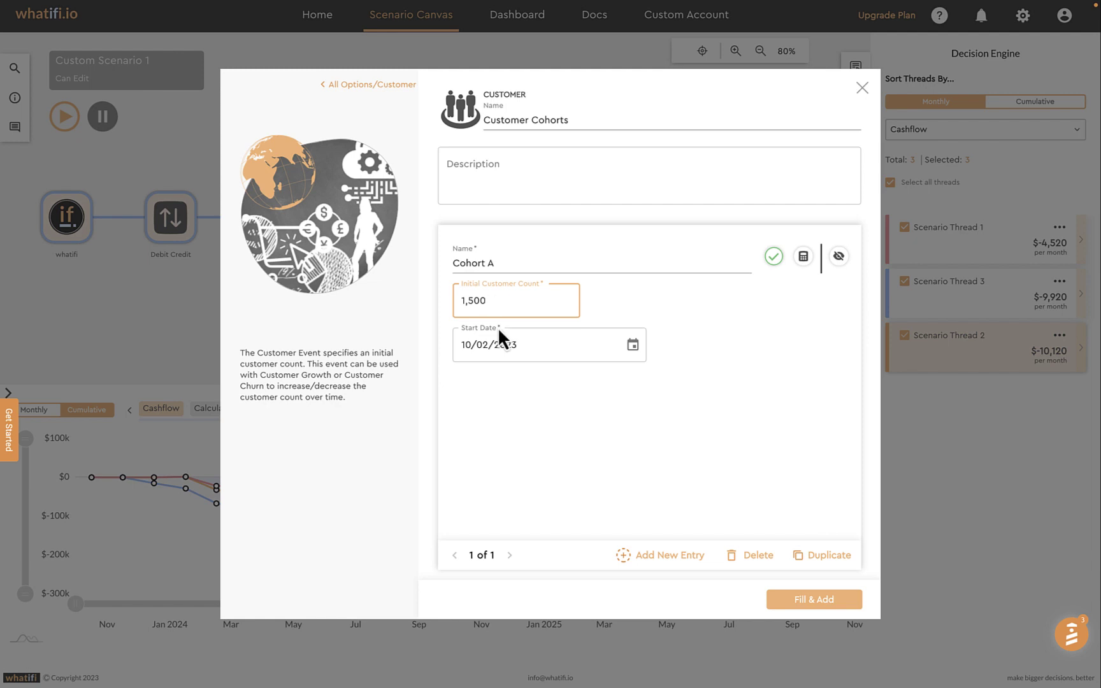
Duplicate the Cohort A entry as Cohort B with 4,000 initial customers, and add the event to the canvas
{"action": "left_click", "coordinate": [824, 555]}
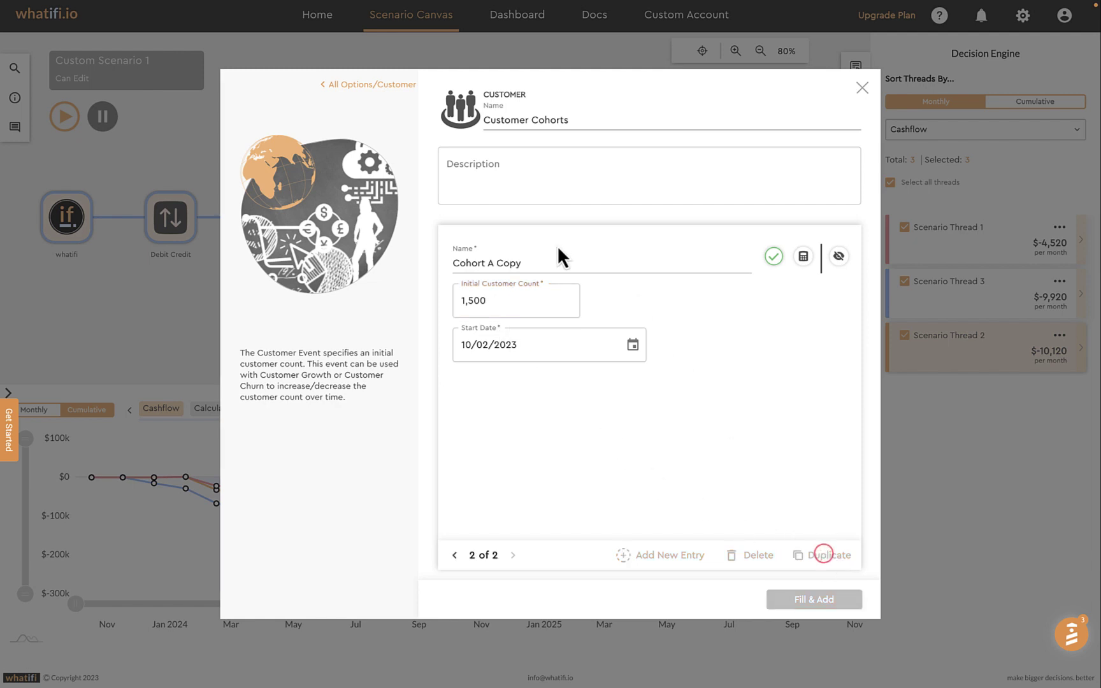
{"action": "left_click_drag", "start_coordinate": [488, 263], "coordinate": [543, 263]}
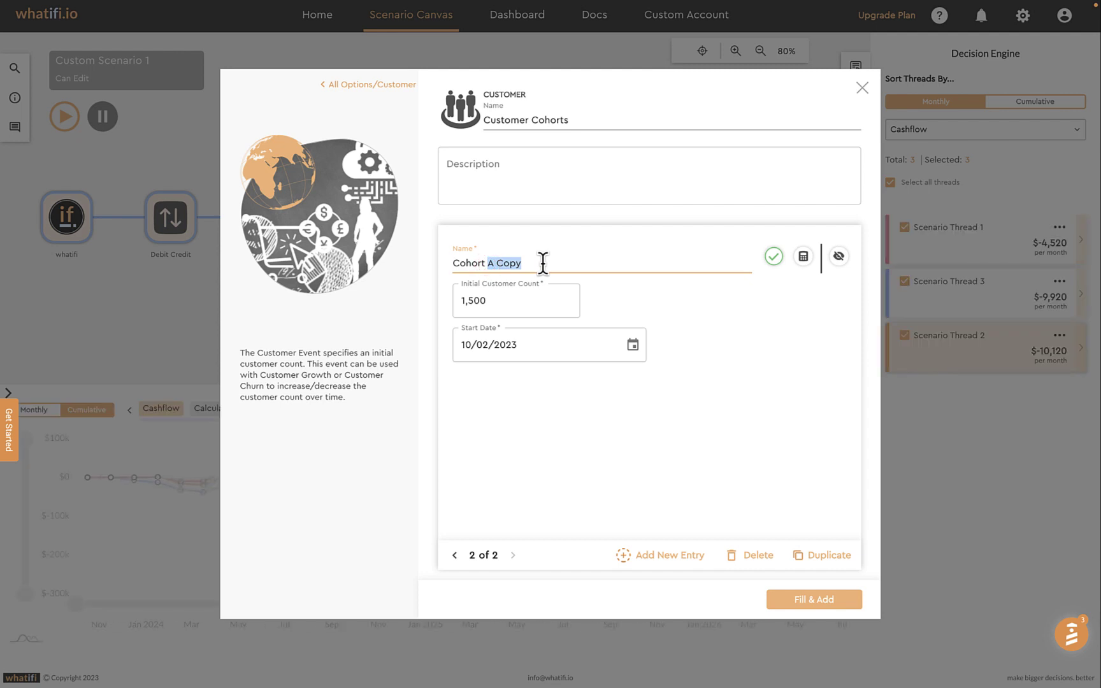
{"action": "type", "text": "B"}
{"action": "left_click_drag", "start_coordinate": [516, 301], "coordinate": [457, 301]}
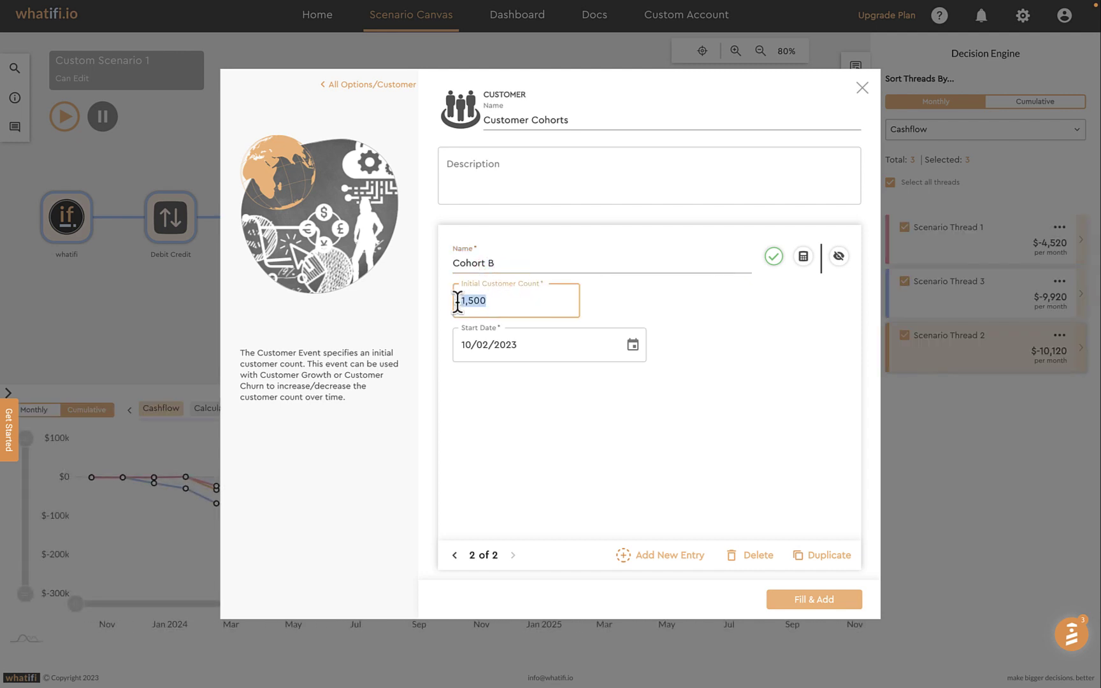
{"action": "type", "text": "4000"}
{"action": "left_click", "coordinate": [814, 600]}
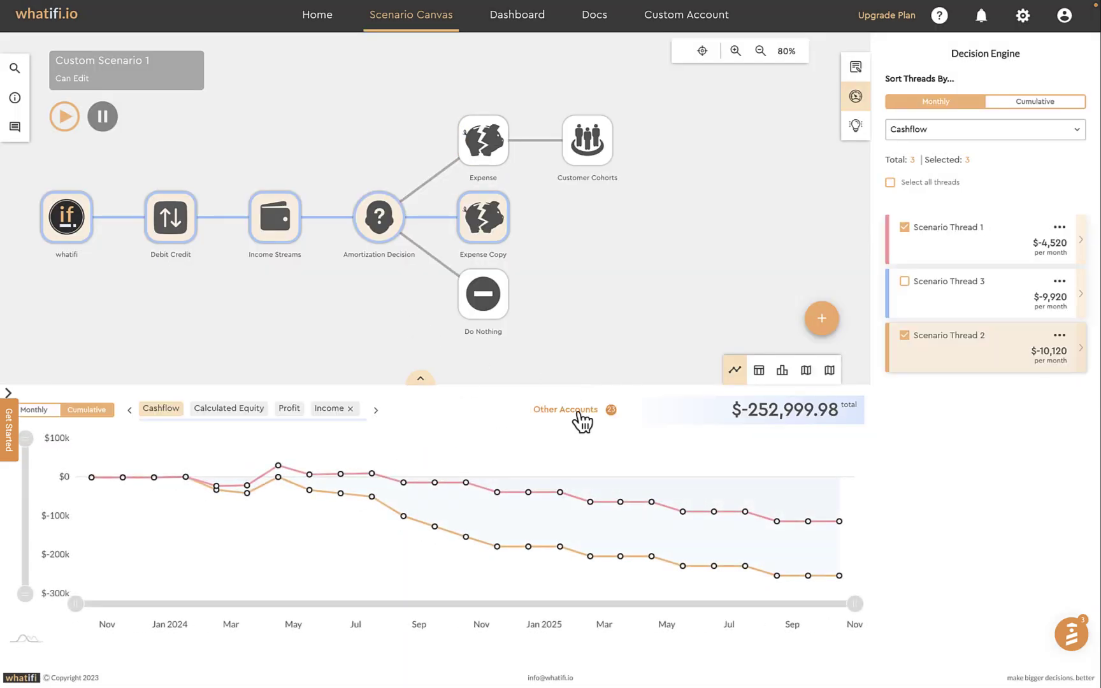
Browse the calculated Customer accounts and Cohort A's sub-accounts in the Account Selector, widening the columns to read their names
{"action": "left_click", "coordinate": [579, 411]}
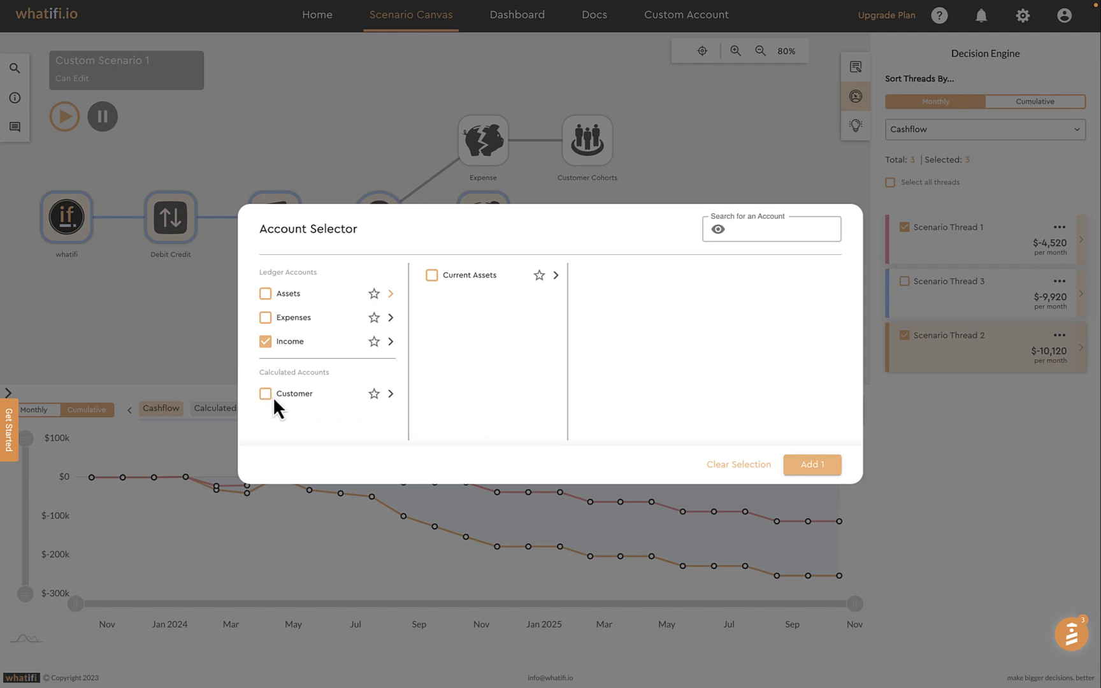
{"action": "left_click", "coordinate": [390, 393]}
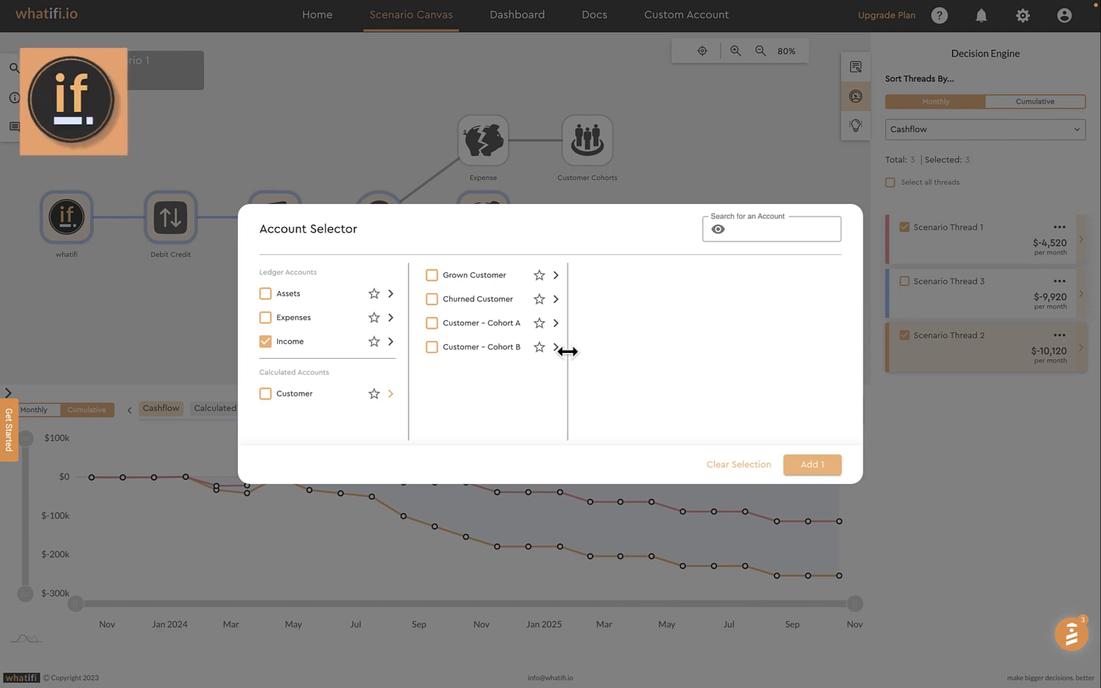
{"action": "left_click_drag", "start_coordinate": [567, 349], "coordinate": [646, 354]}
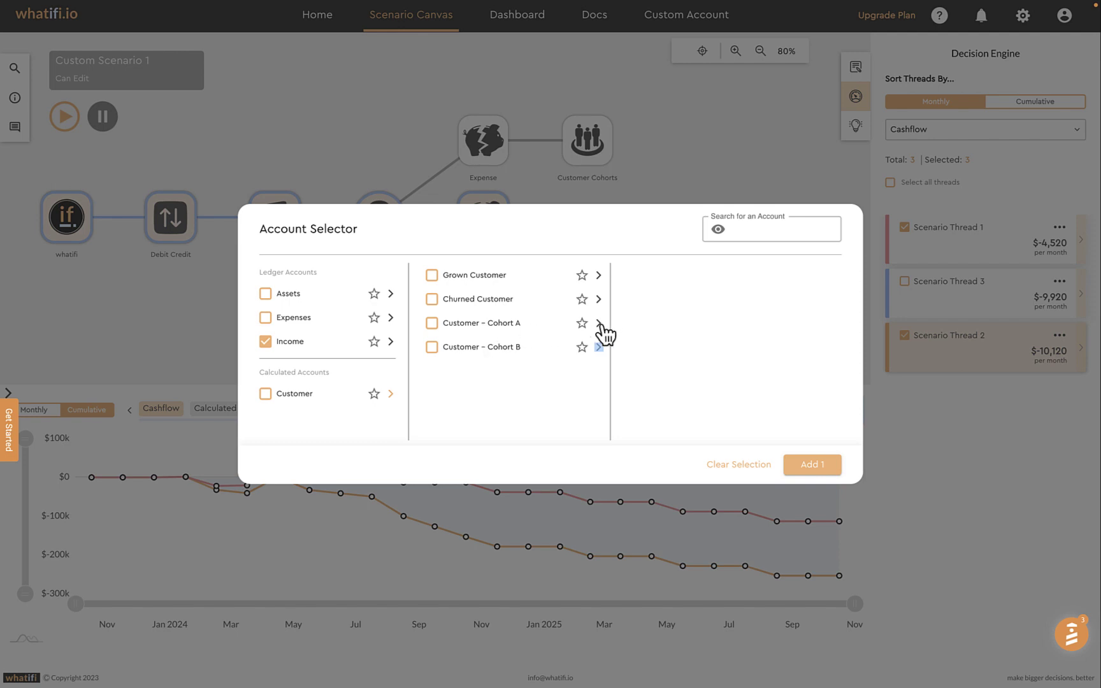
{"action": "left_click", "coordinate": [599, 323]}
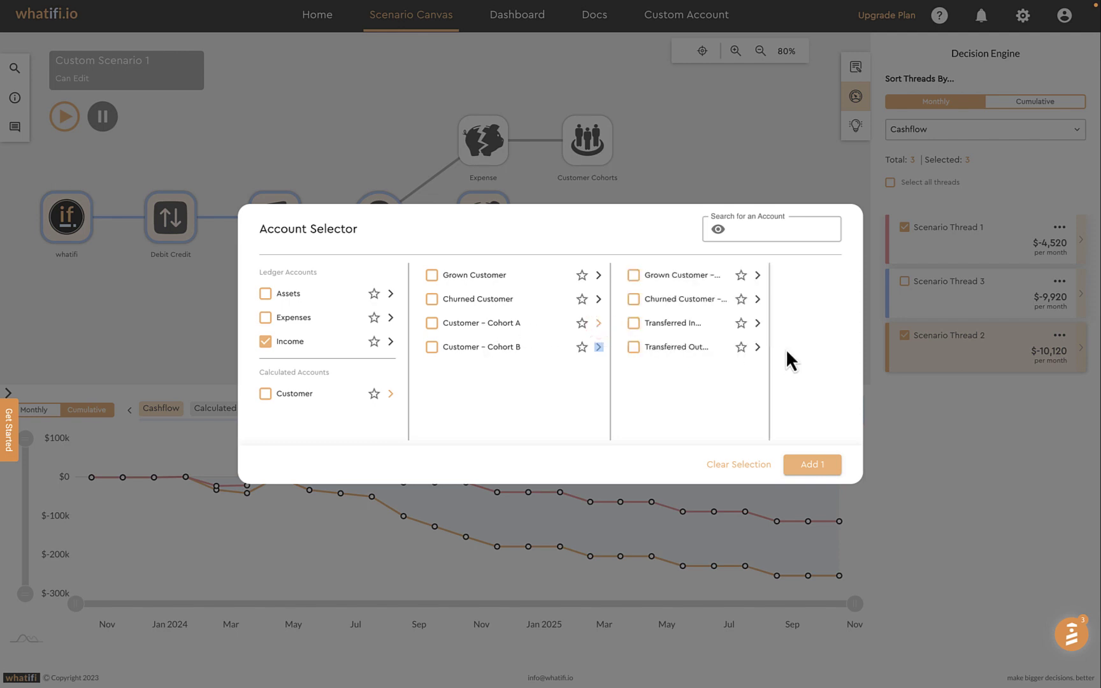
{"action": "left_click_drag", "start_coordinate": [769, 345], "coordinate": [841, 356]}
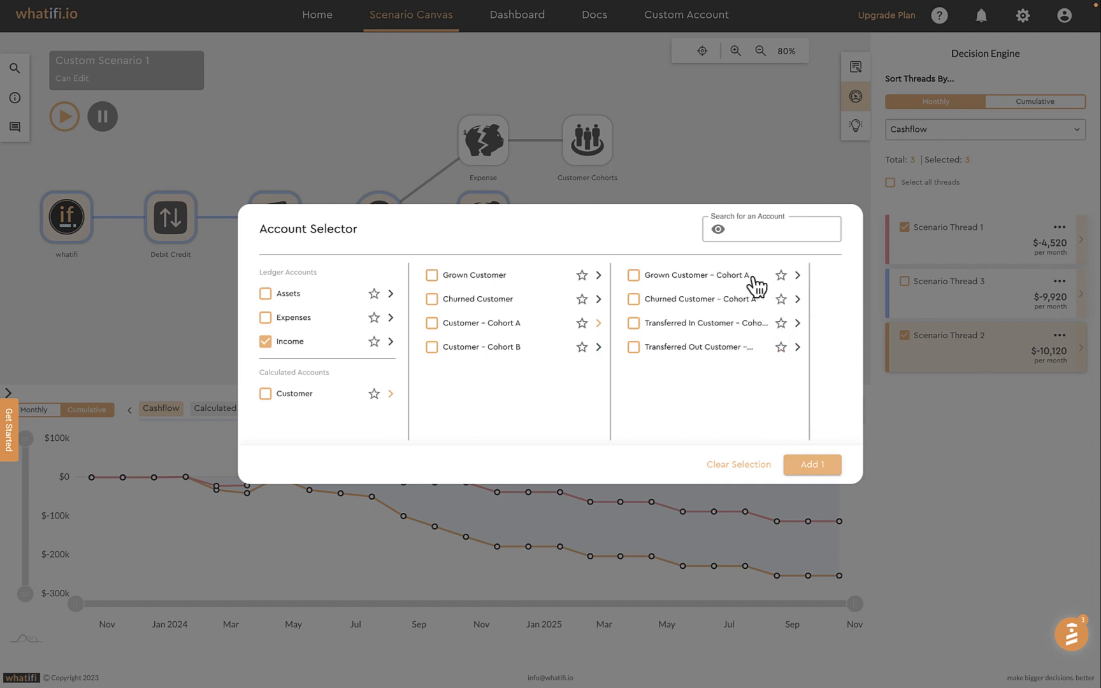
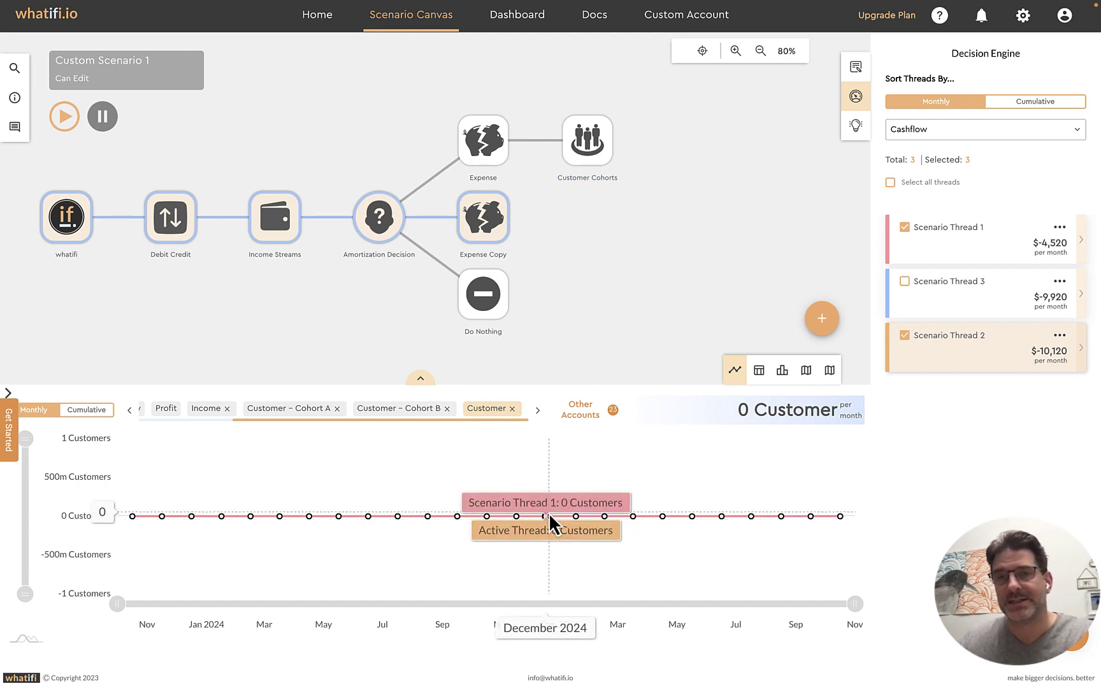
Check which threads contain the individual events, and make Scenario Thread 3, running through Customer Cohorts, the active thread
{"action": "left_click", "coordinate": [598, 146]}
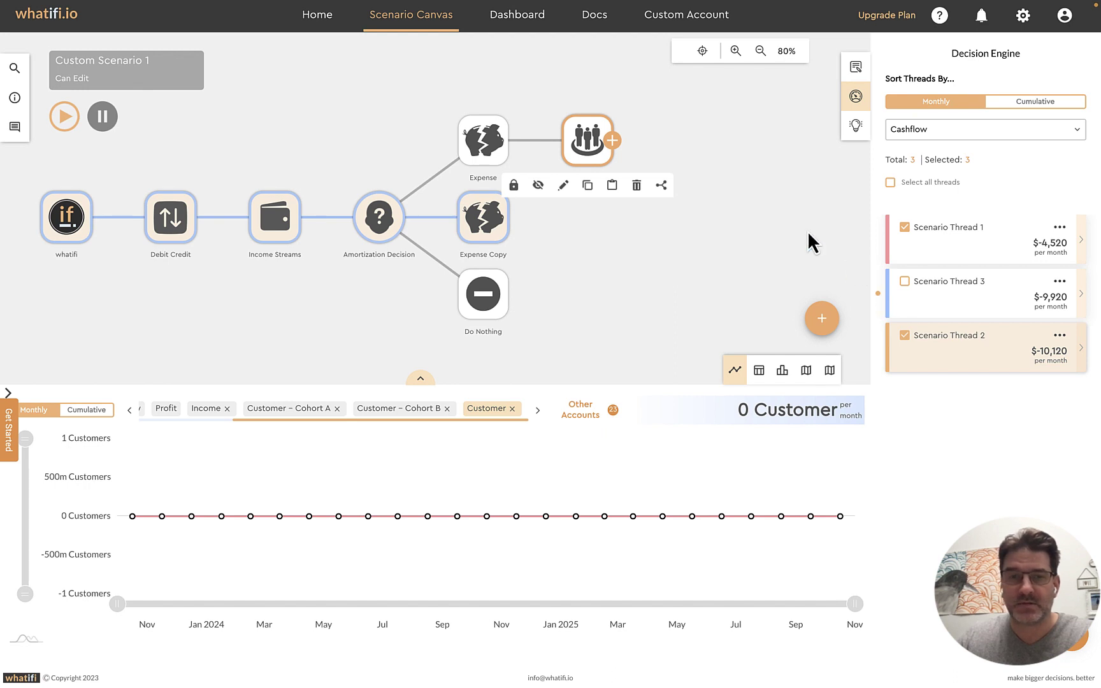
{"action": "left_click", "coordinate": [491, 152]}
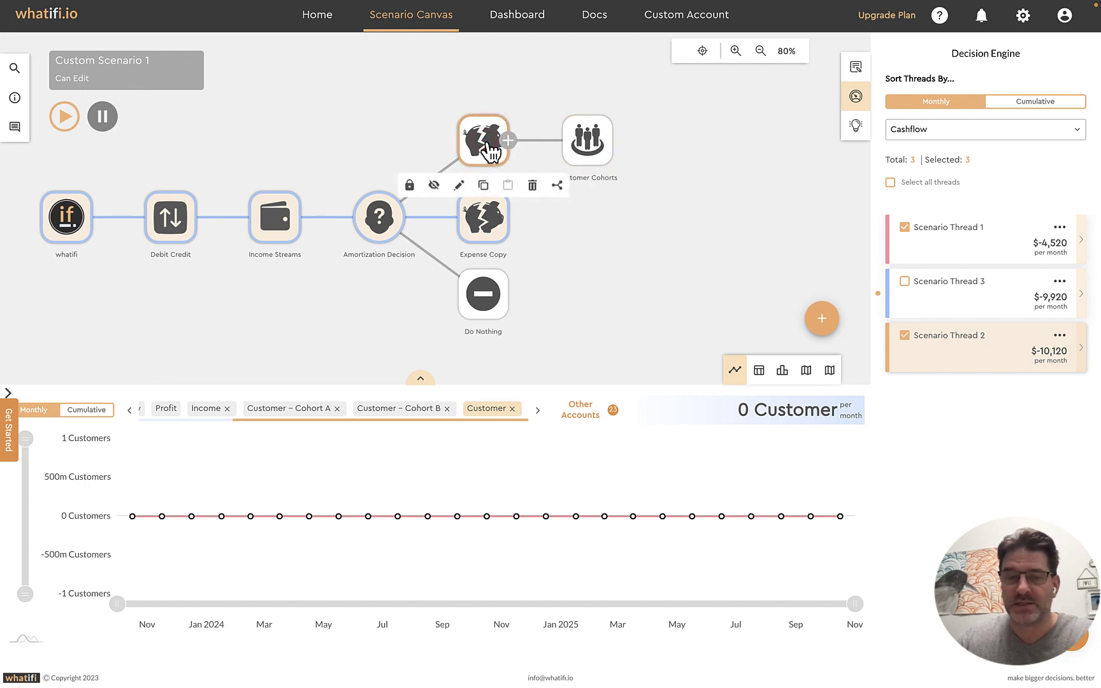
{"action": "left_click", "coordinate": [489, 224]}
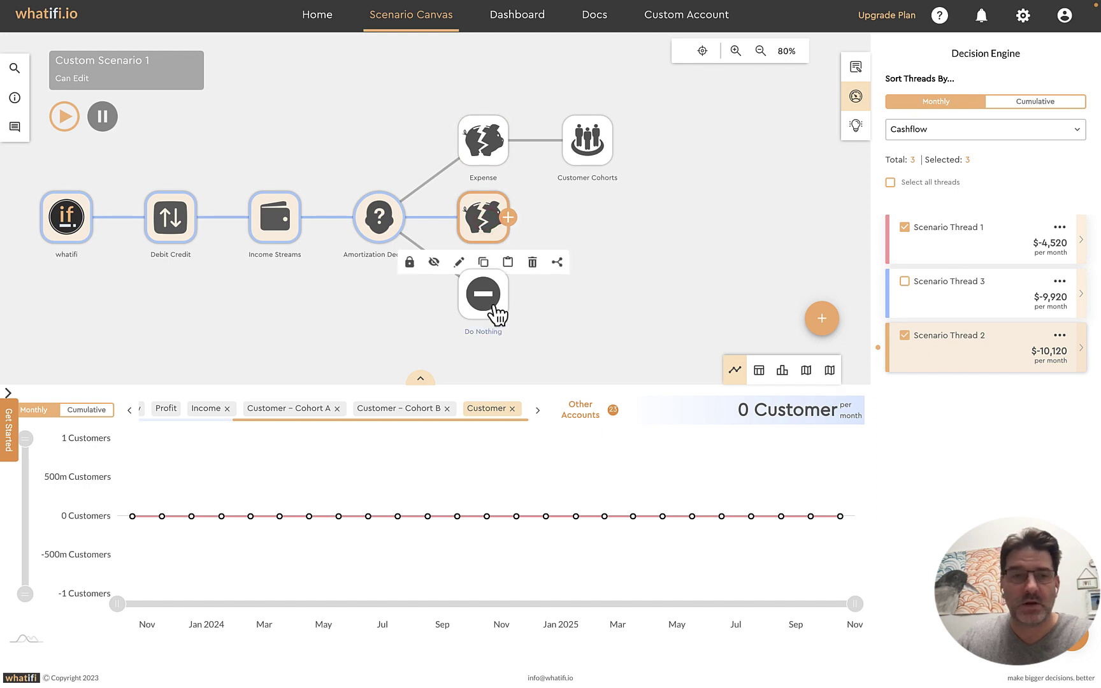
{"action": "left_click", "coordinate": [276, 226]}
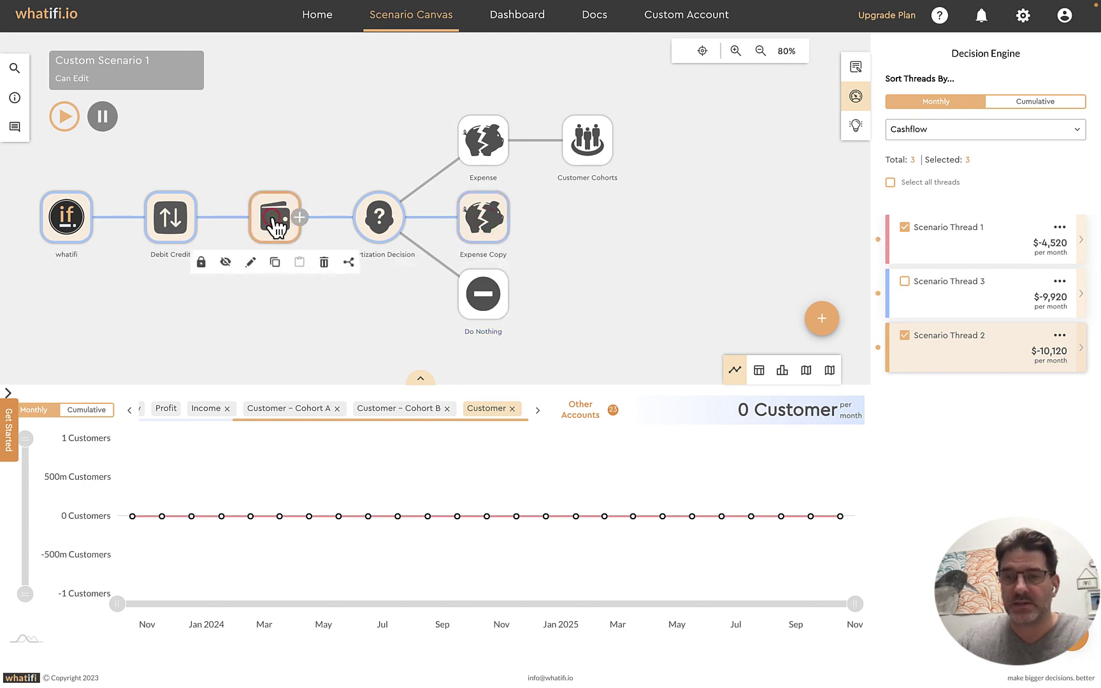
{"action": "left_click", "coordinate": [588, 140]}
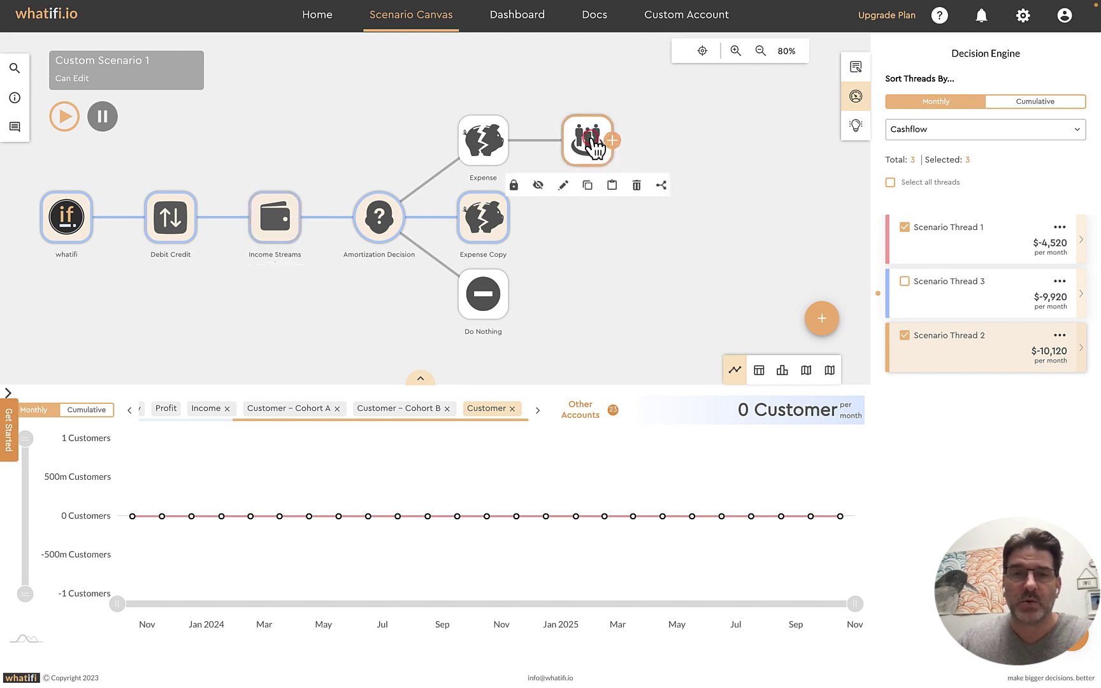
{"action": "left_click", "coordinate": [951, 293]}
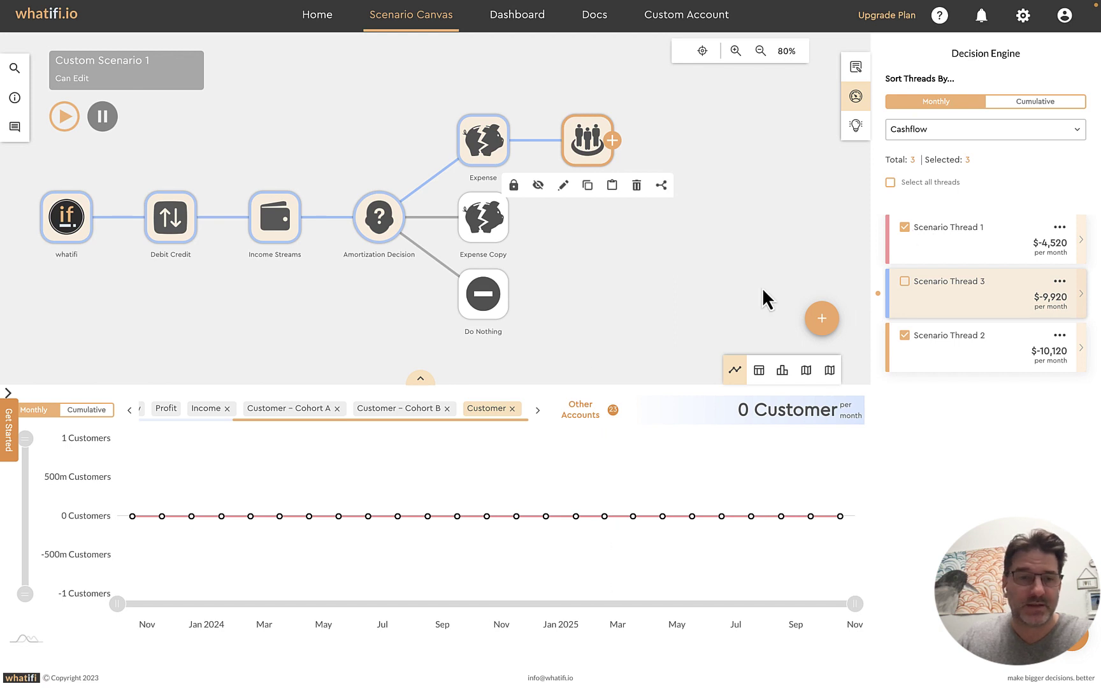
Switch the Customer chart to cumulative totals and add Scenario Thread 3 to the compared threads
{"action": "left_click", "coordinate": [91, 412]}
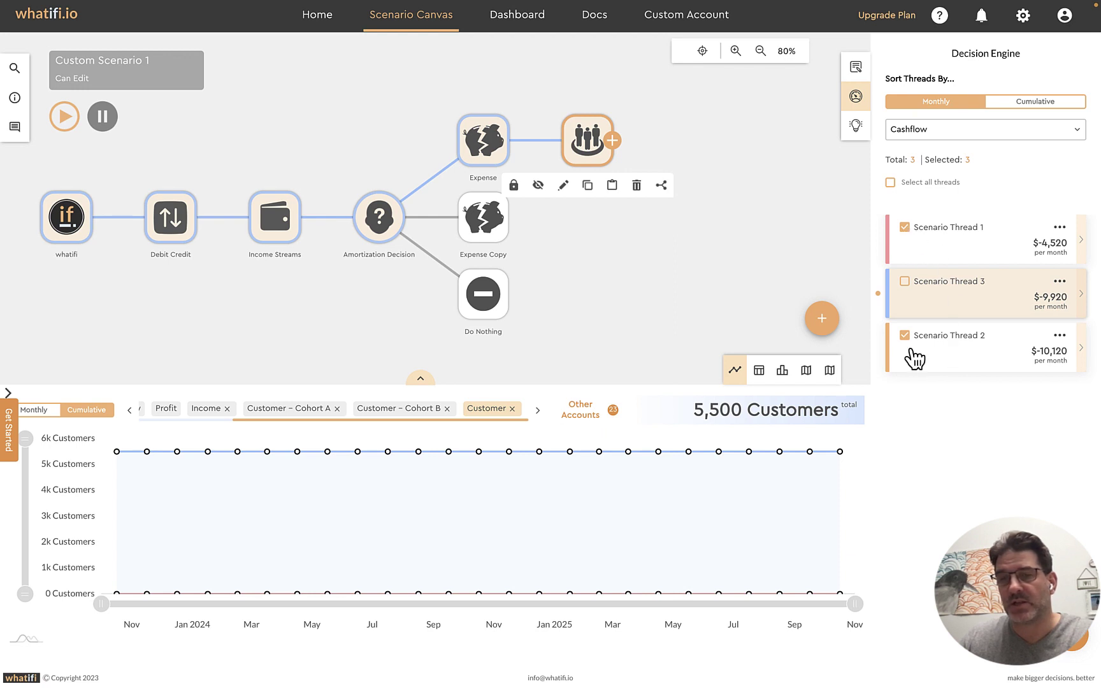
{"action": "mouse_move", "coordinate": [658, 456]}
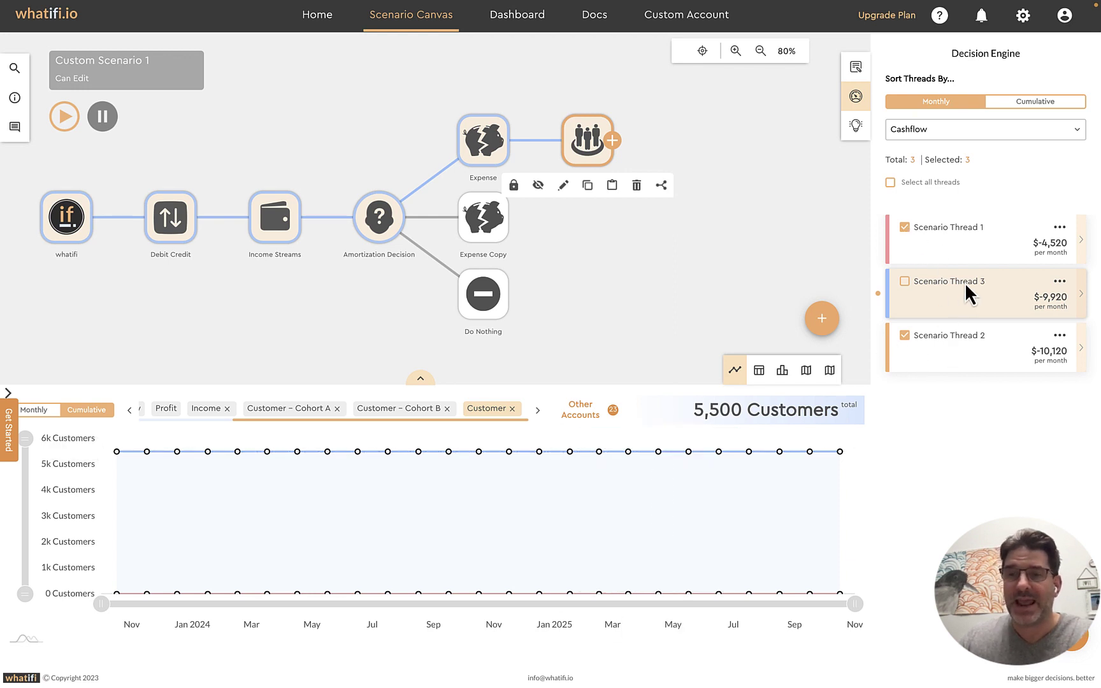
{"action": "left_click", "coordinate": [958, 237]}
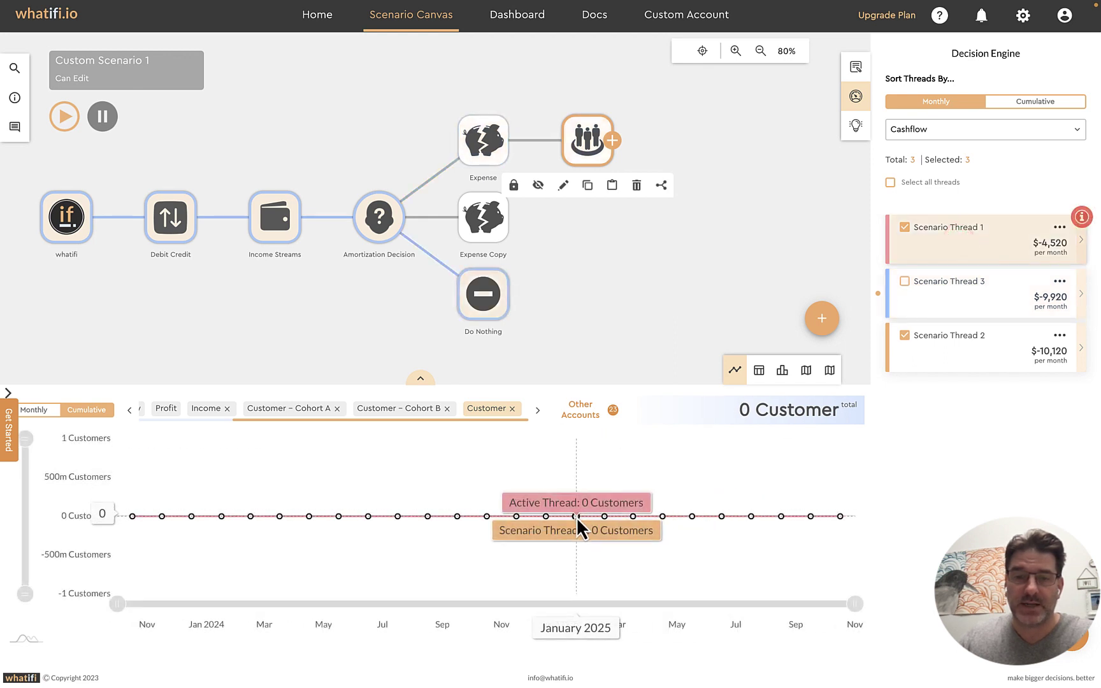
{"action": "left_click", "coordinate": [935, 299]}
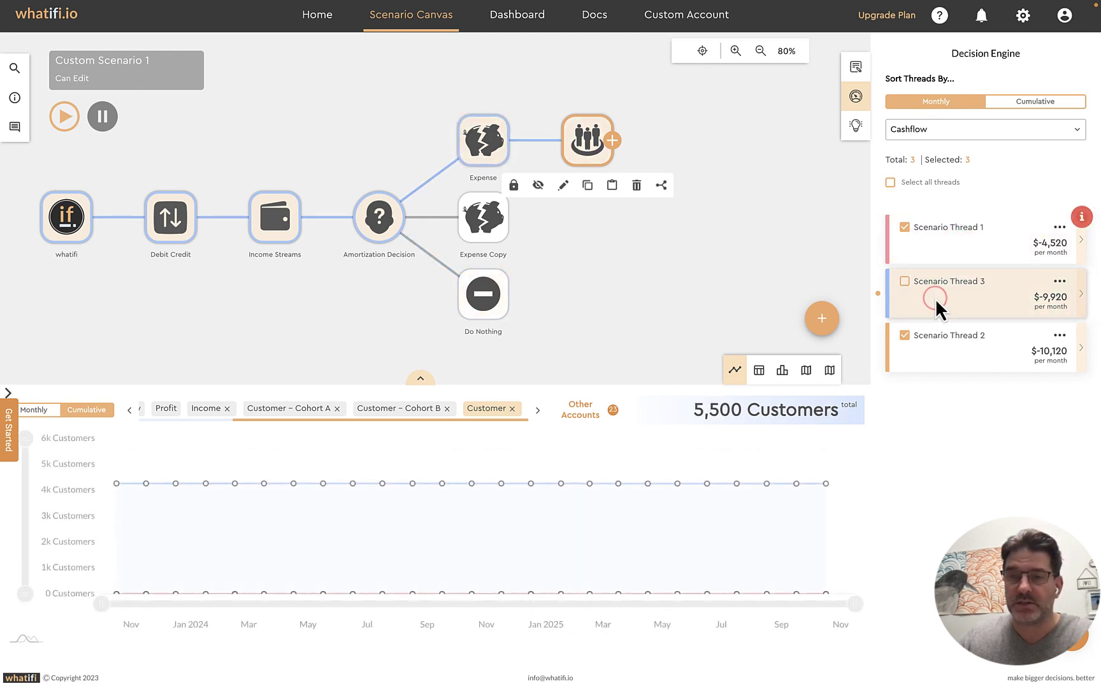
{"action": "left_click", "coordinate": [904, 282]}
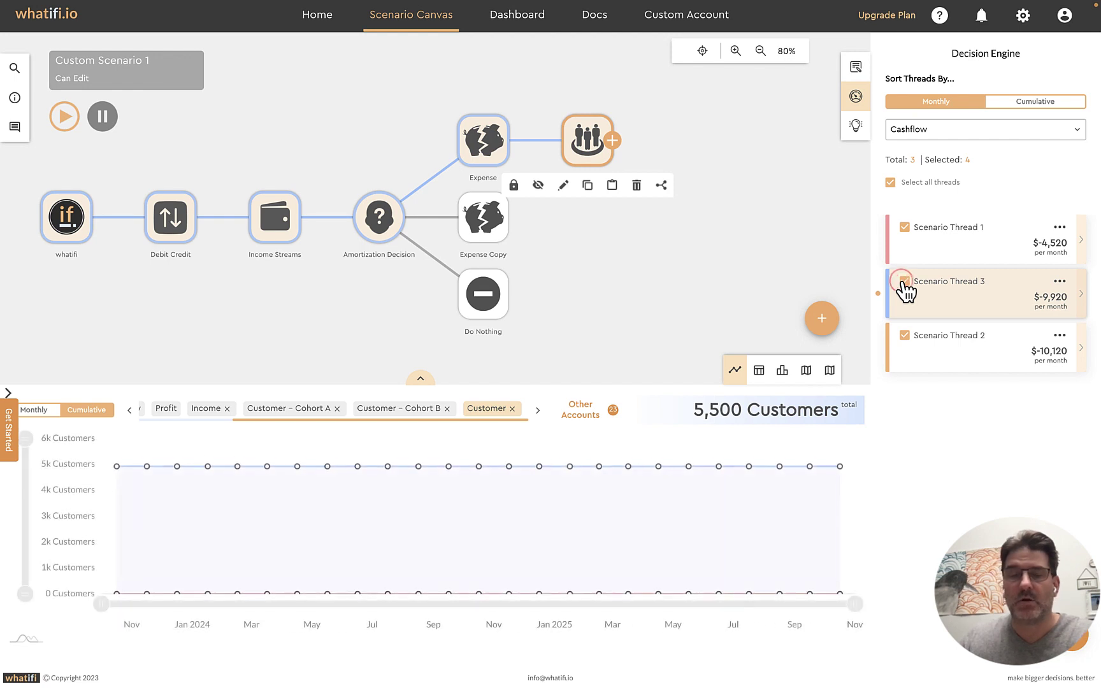
{"action": "mouse_move", "coordinate": [563, 447]}
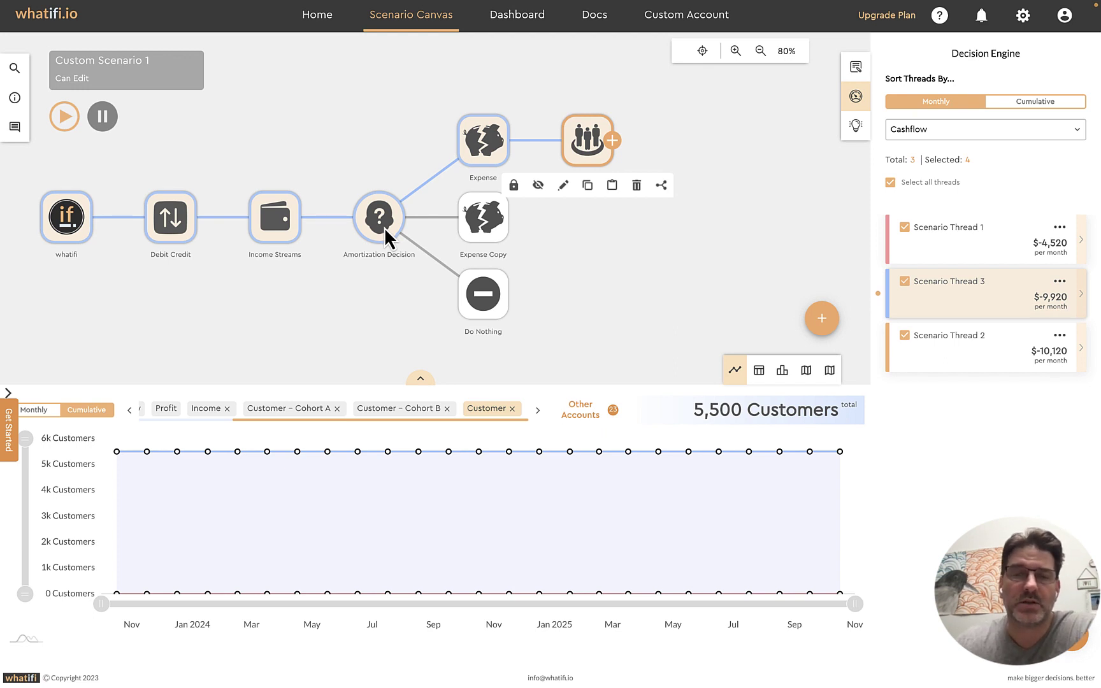
Connect the Expense Copy event to the Customer Cohorts event
{"action": "left_click", "coordinate": [480, 215]}
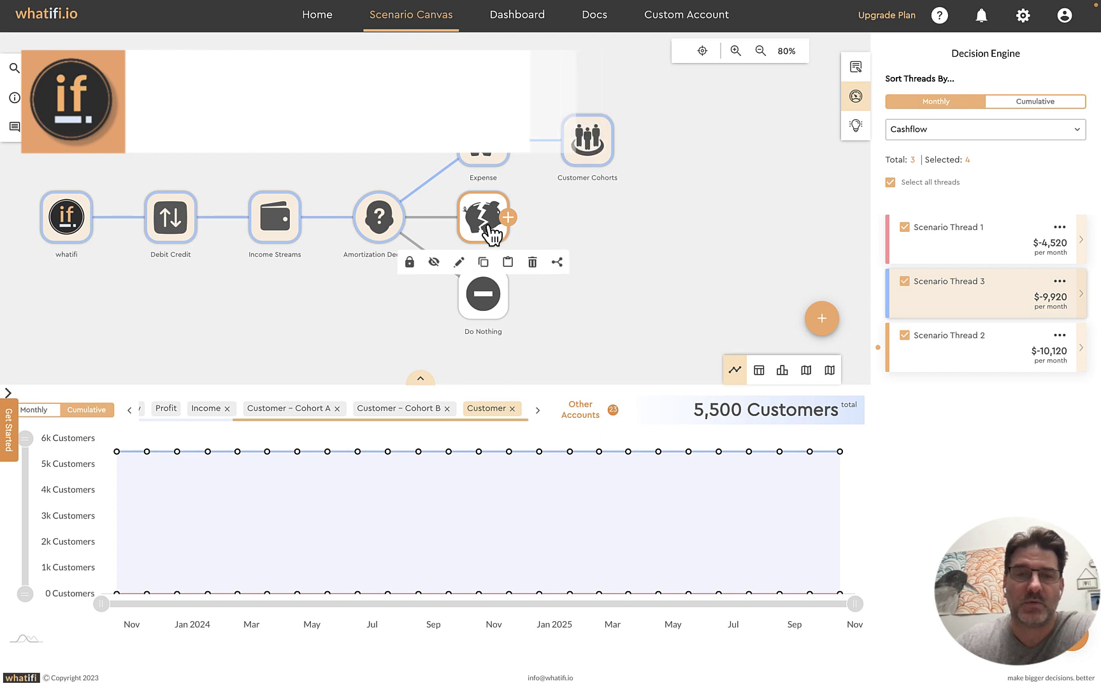
{"action": "left_click", "coordinate": [558, 264]}
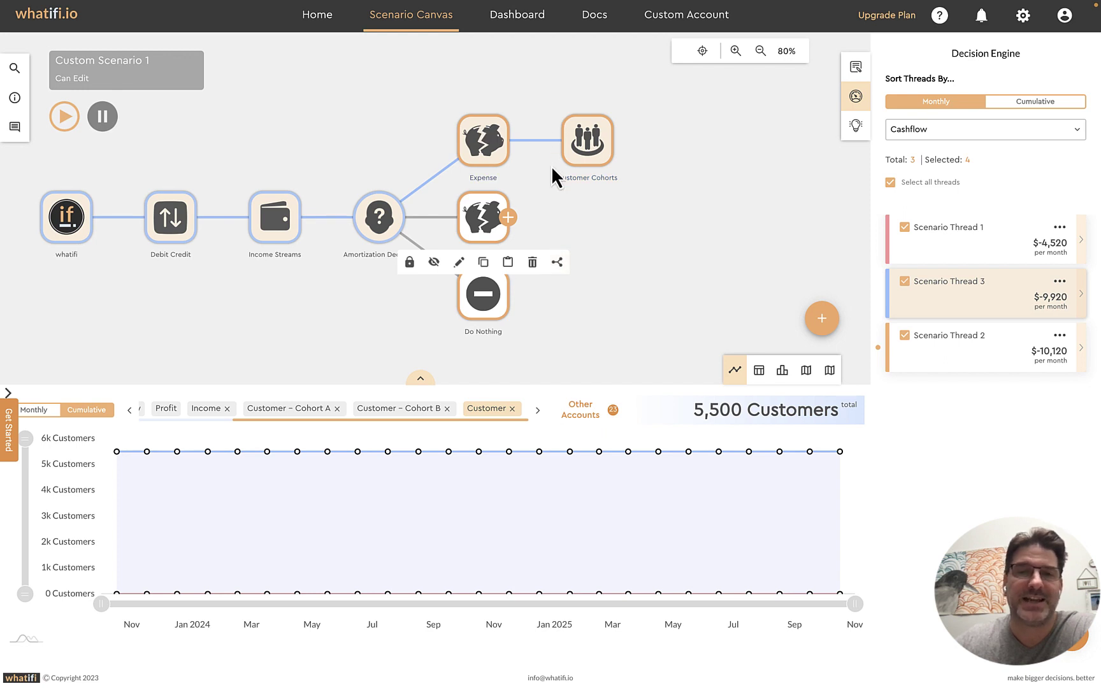
{"action": "left_click", "coordinate": [591, 149]}
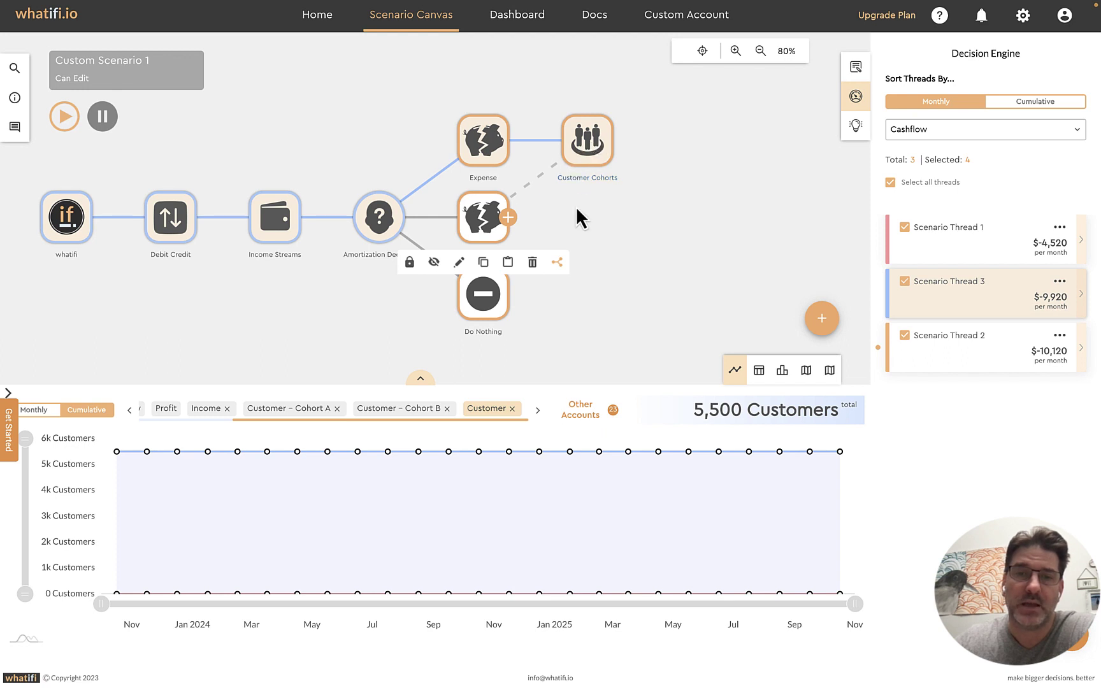
{"action": "left_click", "coordinate": [558, 262]}
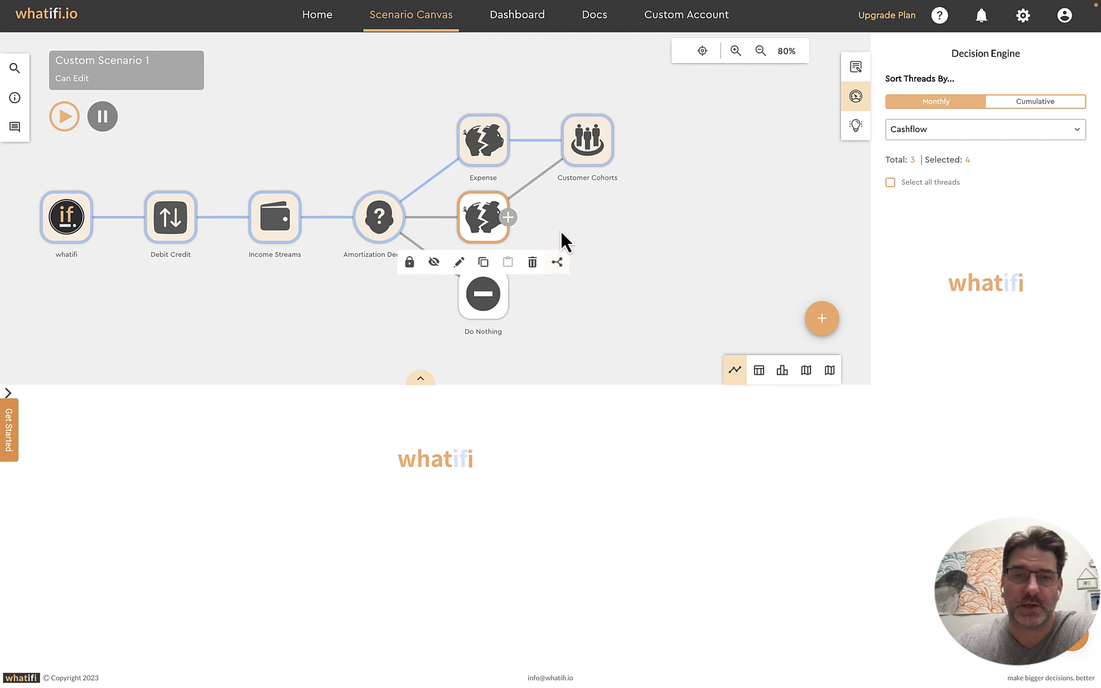
Connect the Do Nothing event to the Customer Cohorts event as well
{"action": "left_click", "coordinate": [484, 300]}
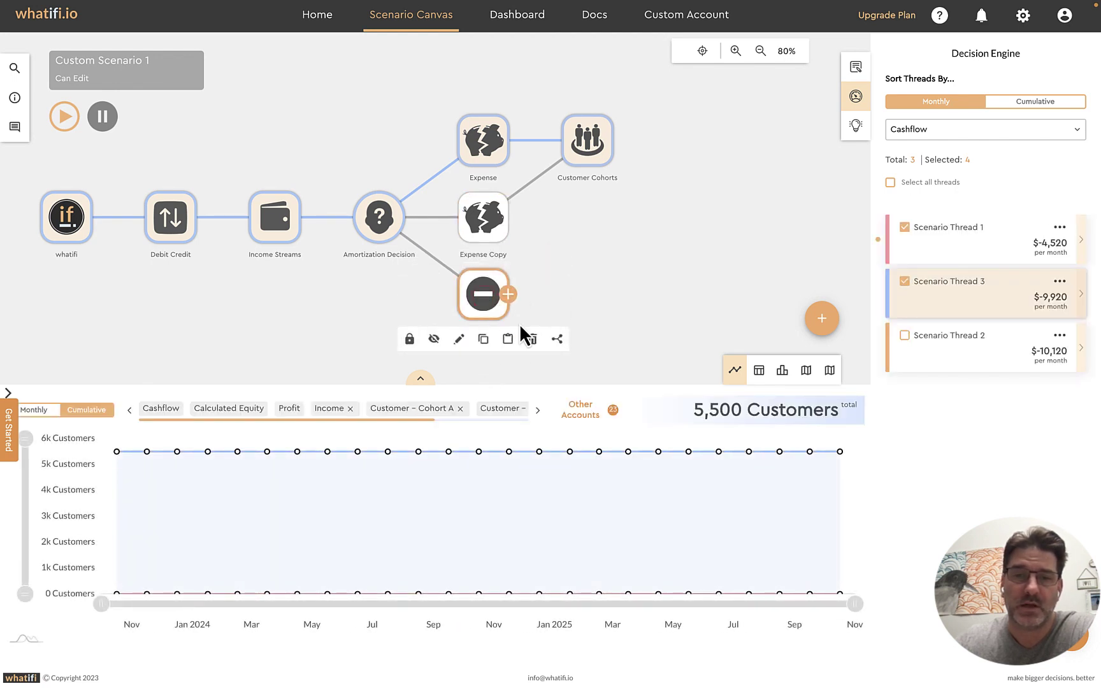
{"action": "left_click", "coordinate": [557, 340]}
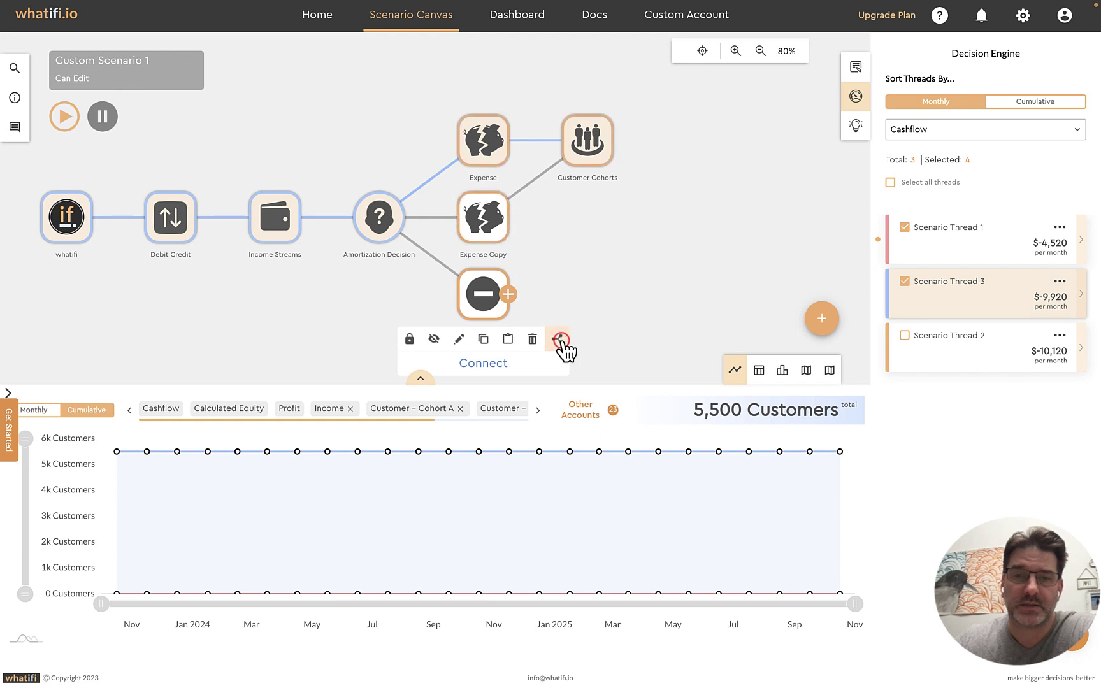
{"action": "left_click", "coordinate": [593, 151]}
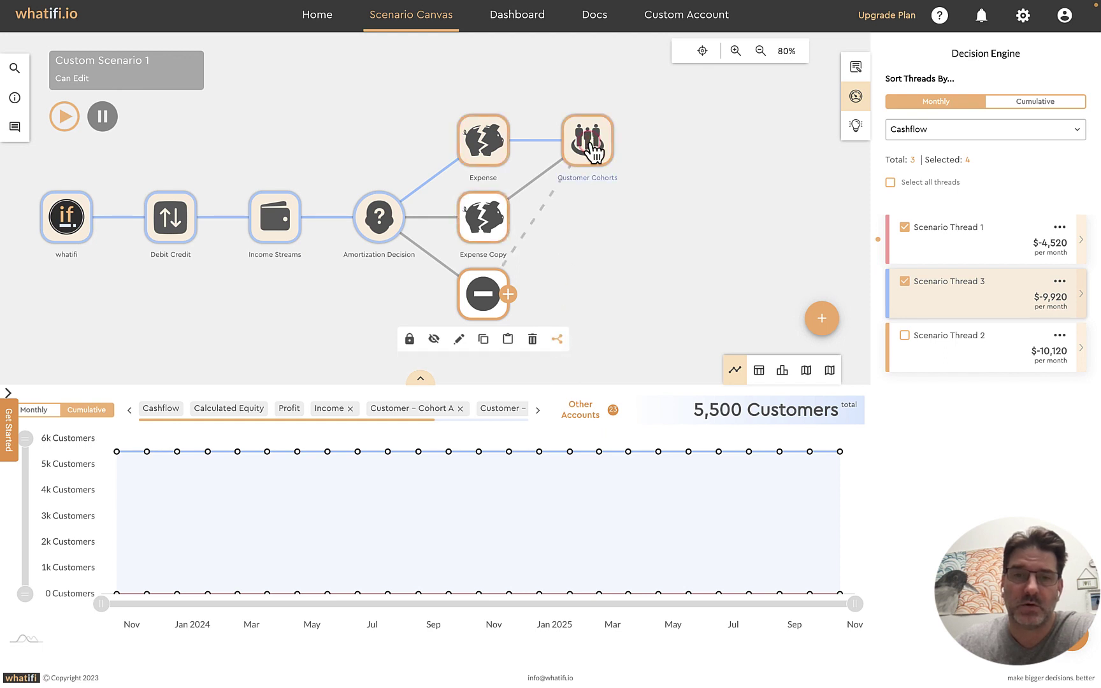
{"action": "left_click", "coordinate": [558, 340]}
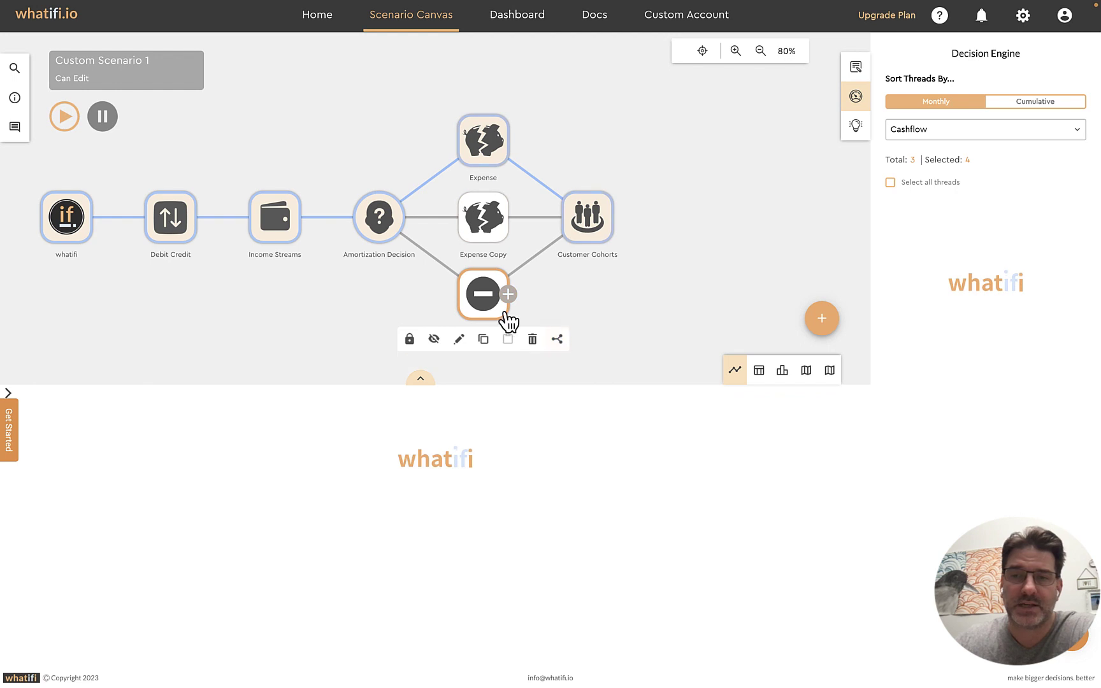
Make Scenario Thread 2 the active thread to check its route through Do Nothing and its Customer chart
{"action": "mouse_move", "coordinate": [503, 547]}
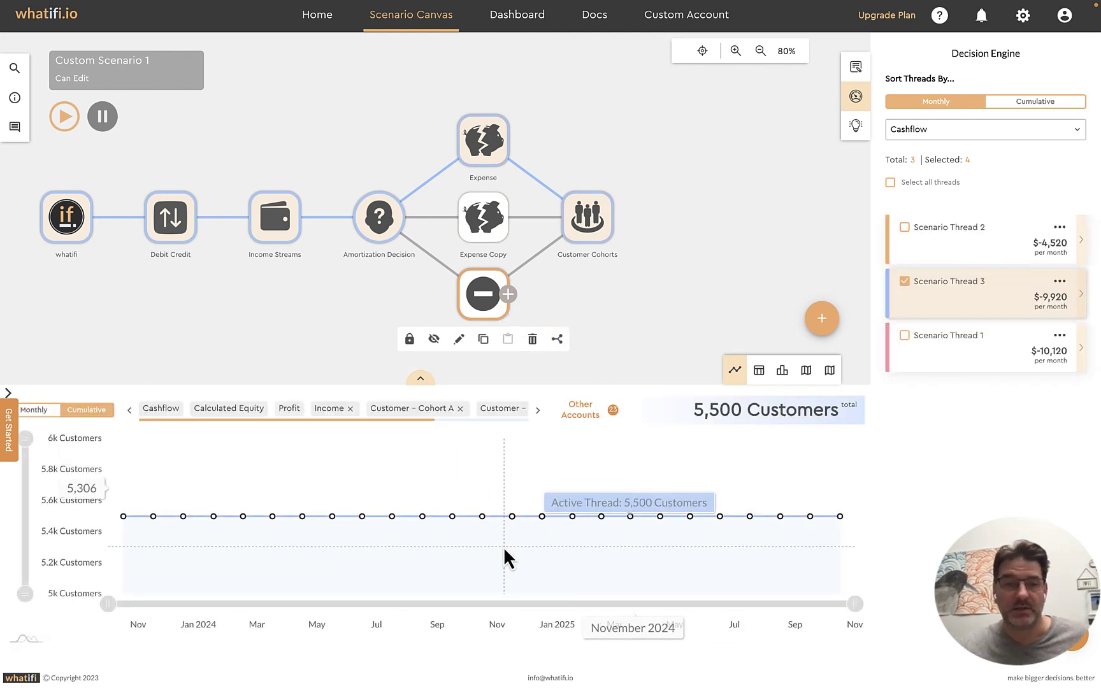
{"action": "left_click", "coordinate": [931, 240]}
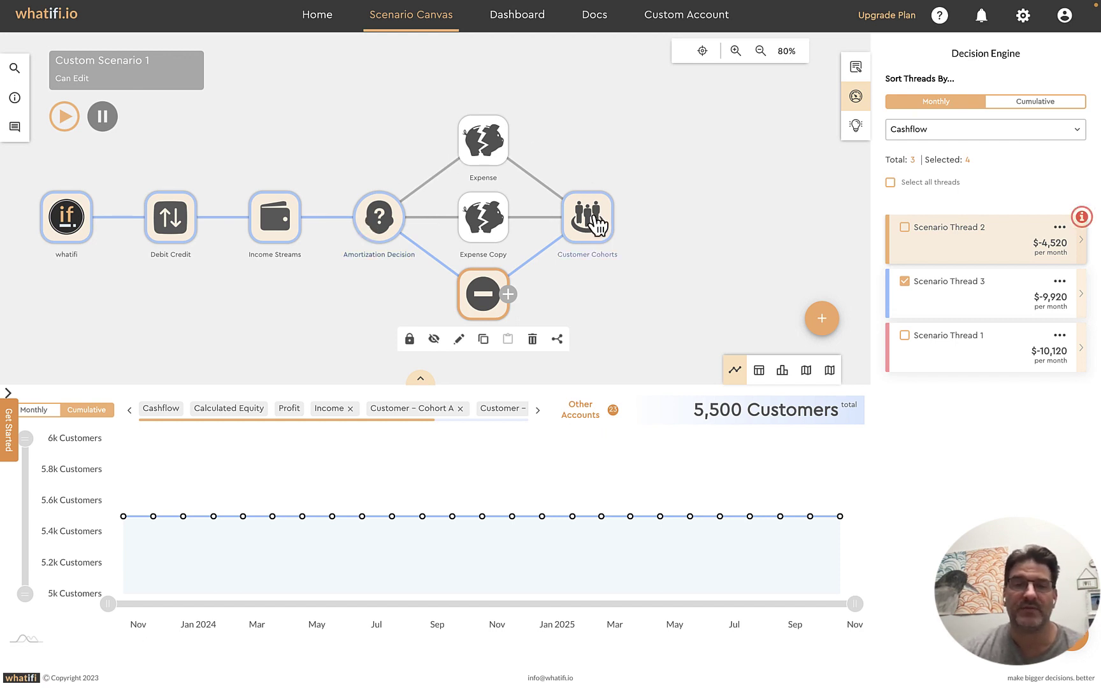
{"action": "mouse_move", "coordinate": [551, 494]}
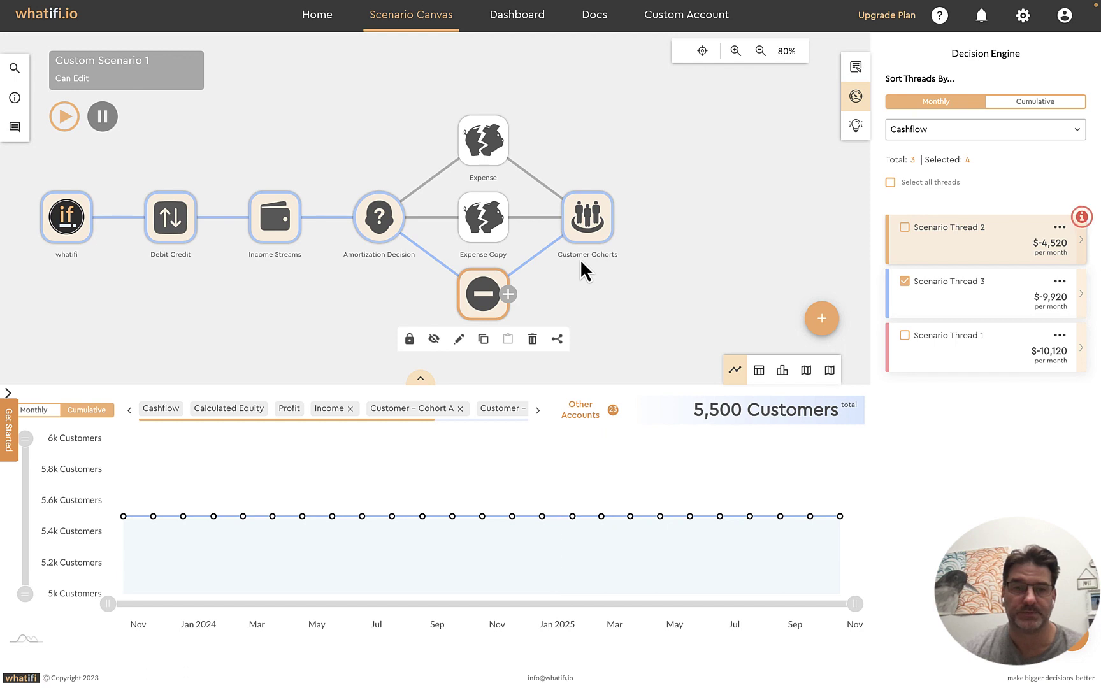
Lock the Expense event to limit the scenario to the thread containing it, and unlock the event again
{"action": "left_click", "coordinate": [702, 51]}
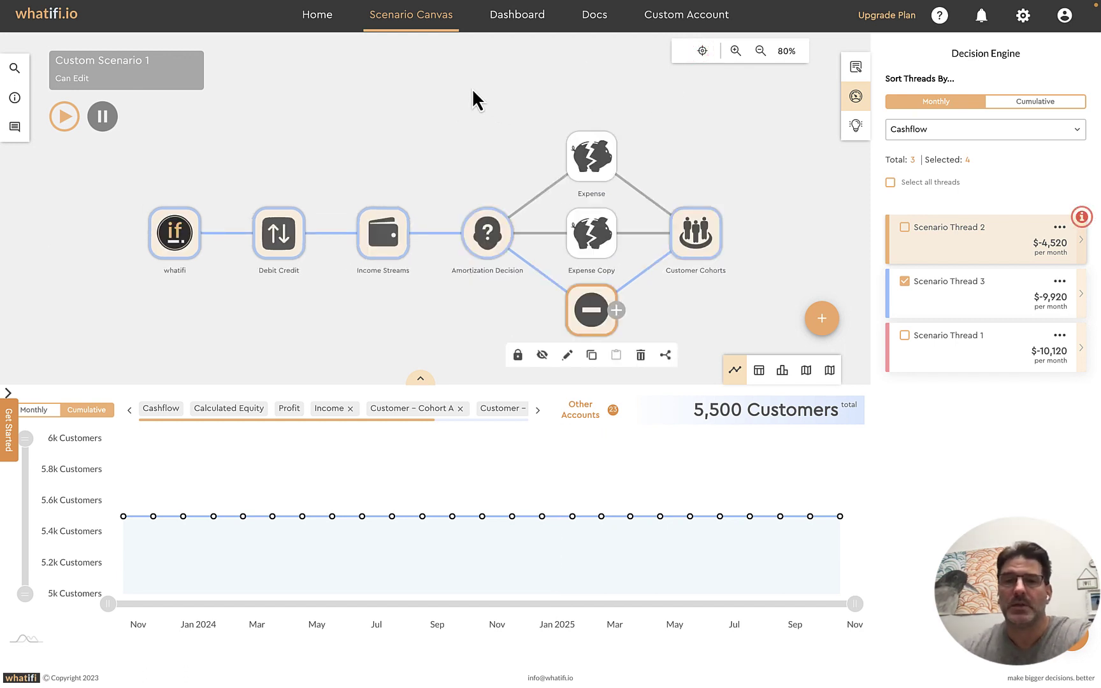
{"action": "left_click_drag", "start_coordinate": [459, 134], "coordinate": [452, 105]}
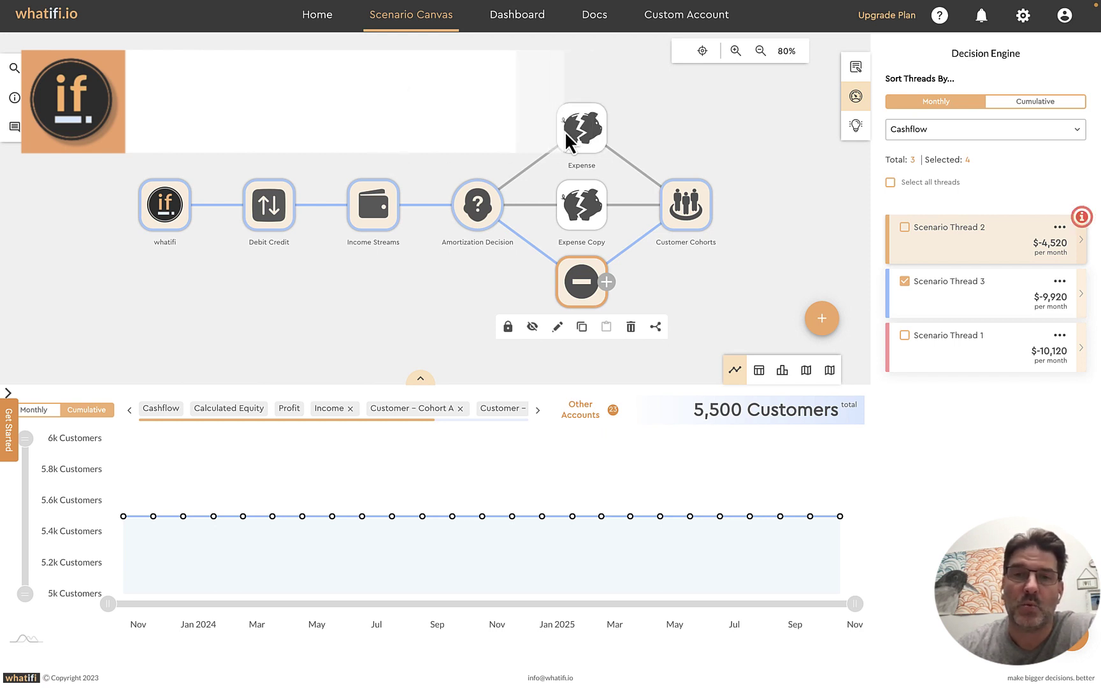
{"action": "left_click", "coordinate": [581, 127]}
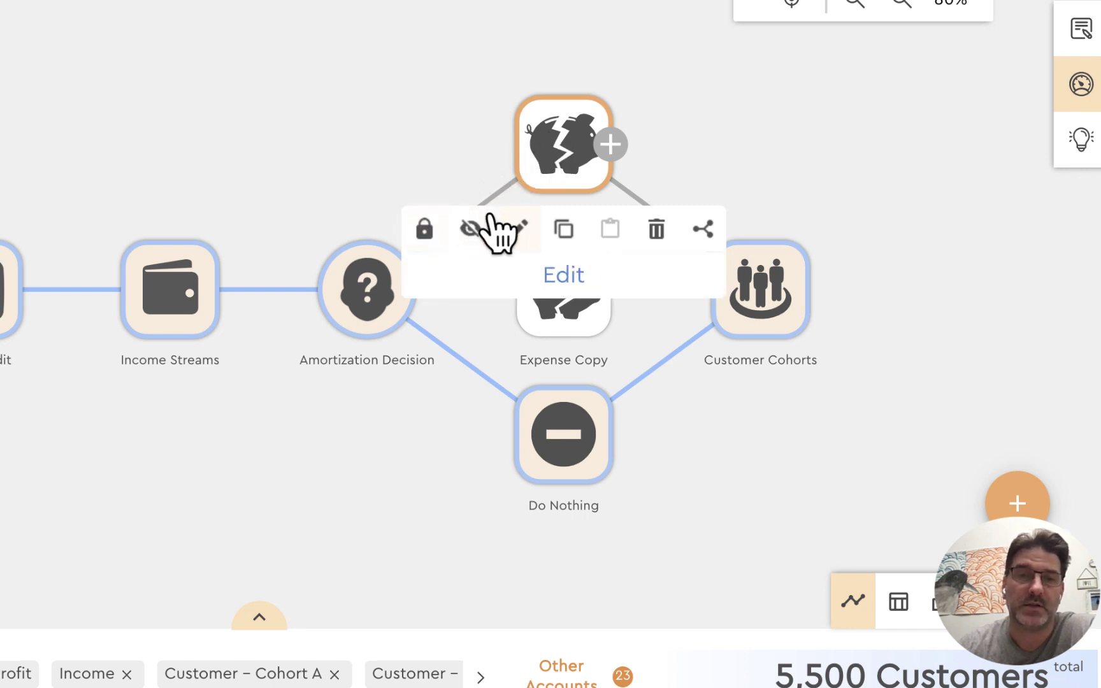
{"action": "left_click", "coordinate": [423, 231]}
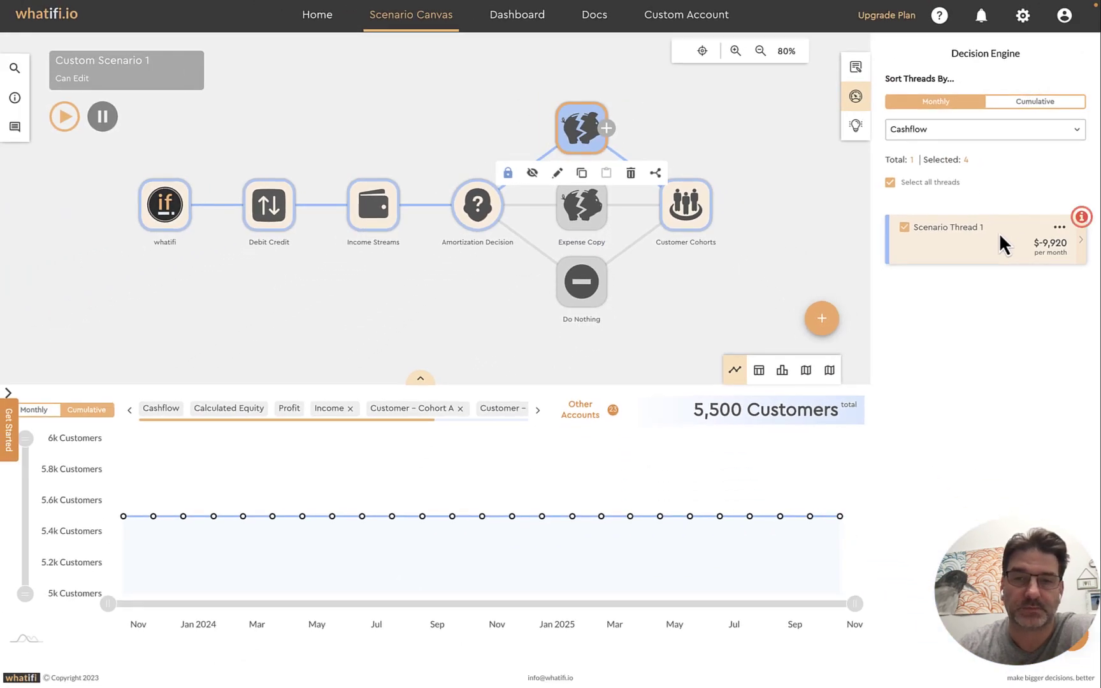
{"action": "left_click", "coordinate": [508, 173]}
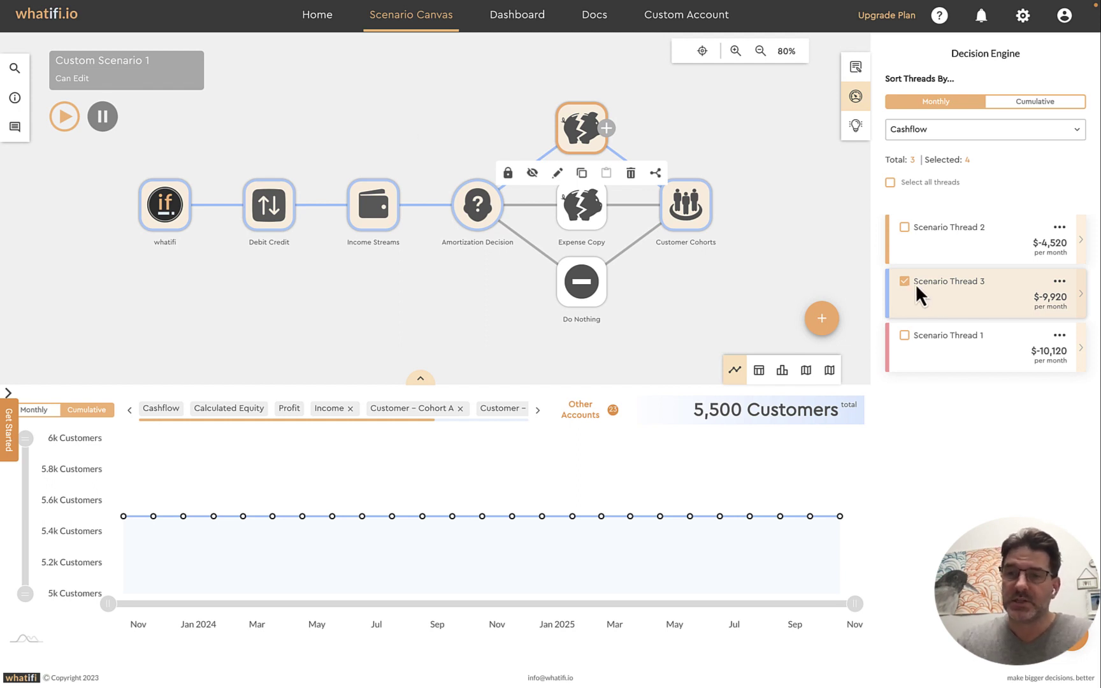
Clear Scenario Thread 3 from the compared threads and open that thread's list of events
{"action": "left_click", "coordinate": [970, 241]}
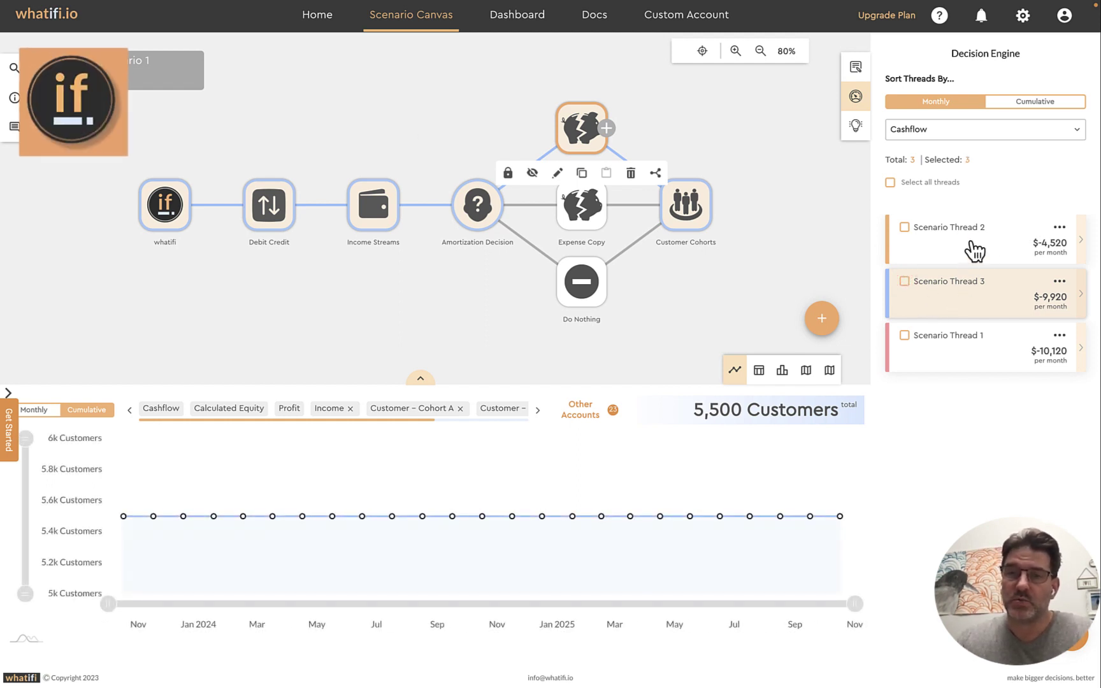
{"action": "left_click", "coordinate": [971, 292]}
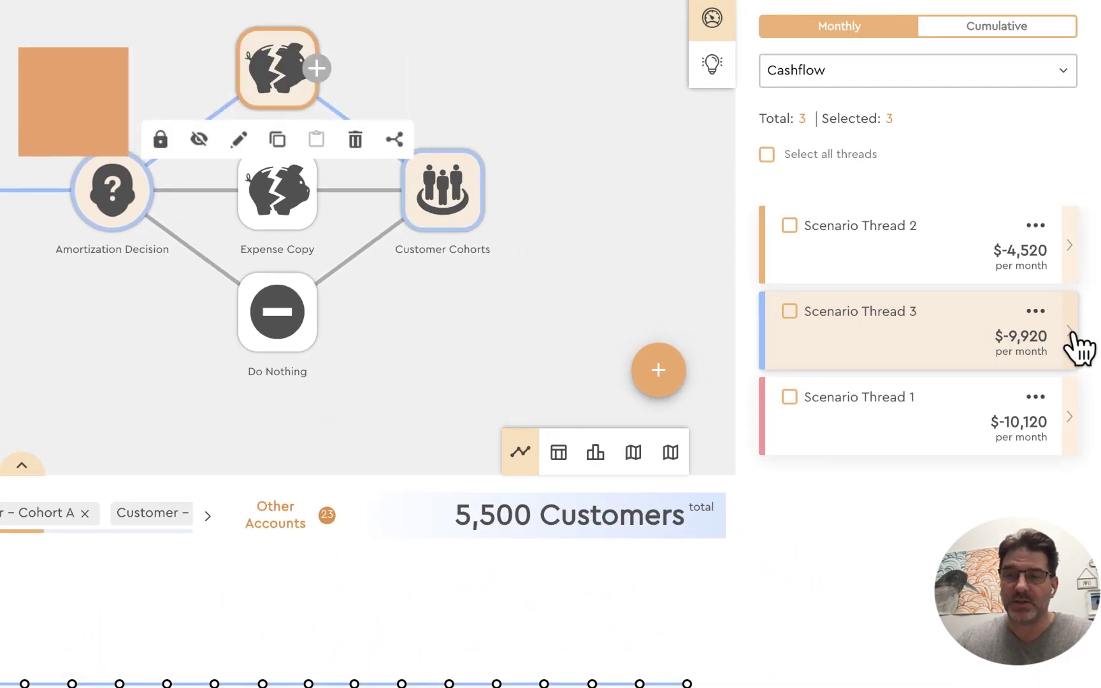
{"action": "left_click", "coordinate": [1071, 331]}
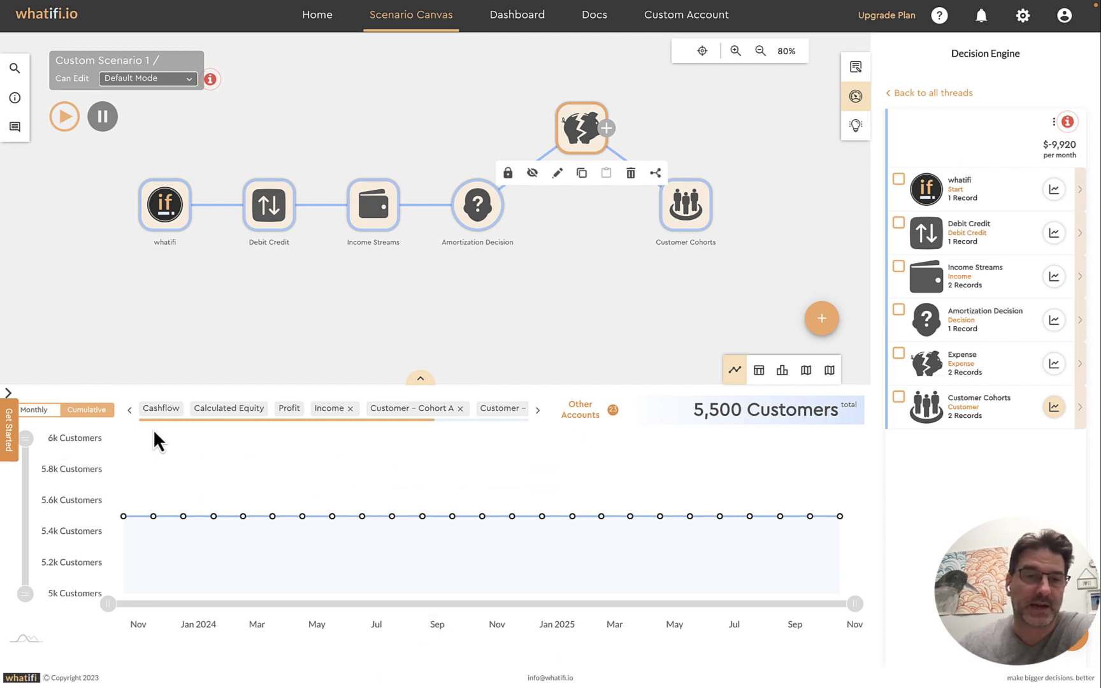
Show the thread's Cashflow chart and set the scenario to Cumulative Mode
{"action": "left_click", "coordinate": [161, 409]}
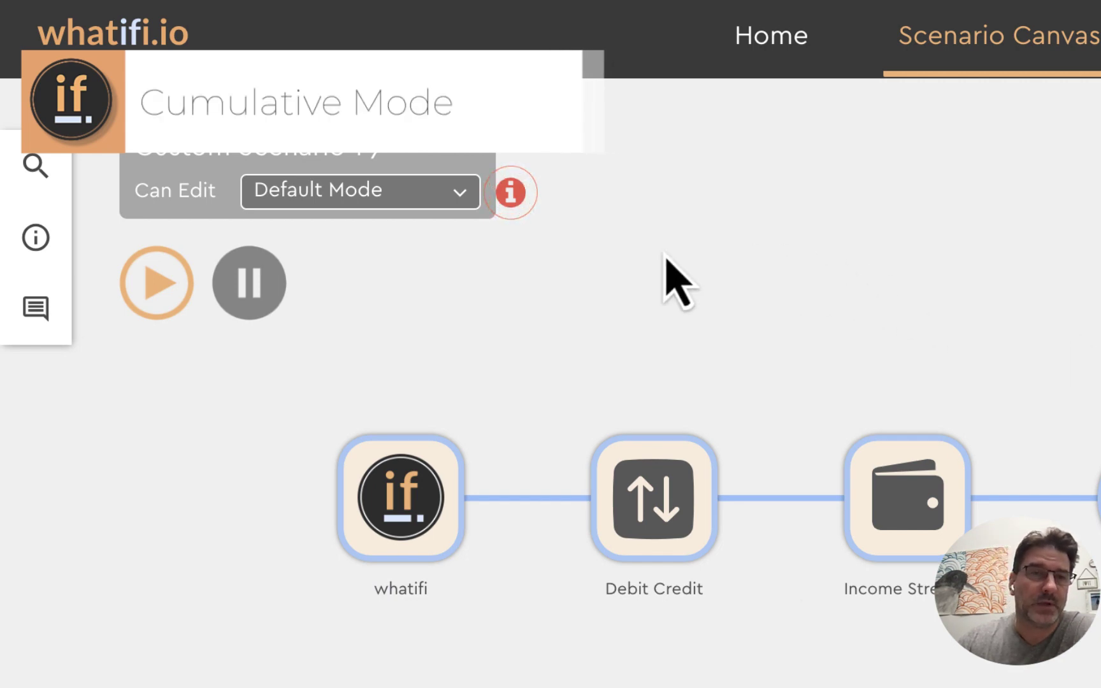
{"action": "left_click", "coordinate": [458, 190]}
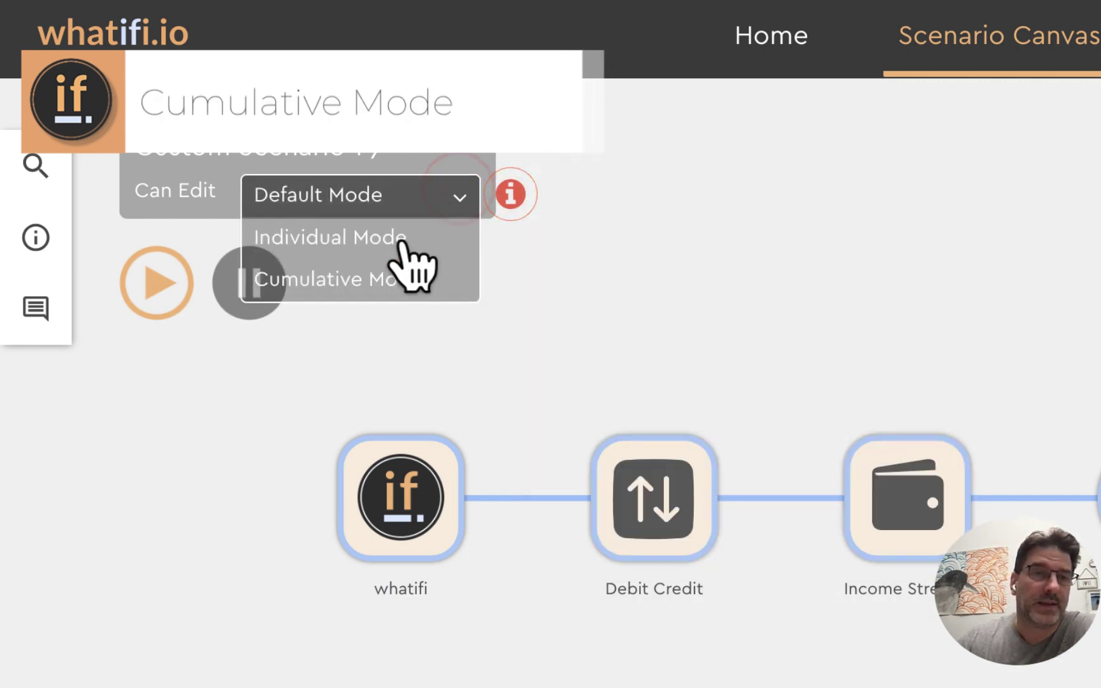
{"action": "left_click", "coordinate": [379, 279]}
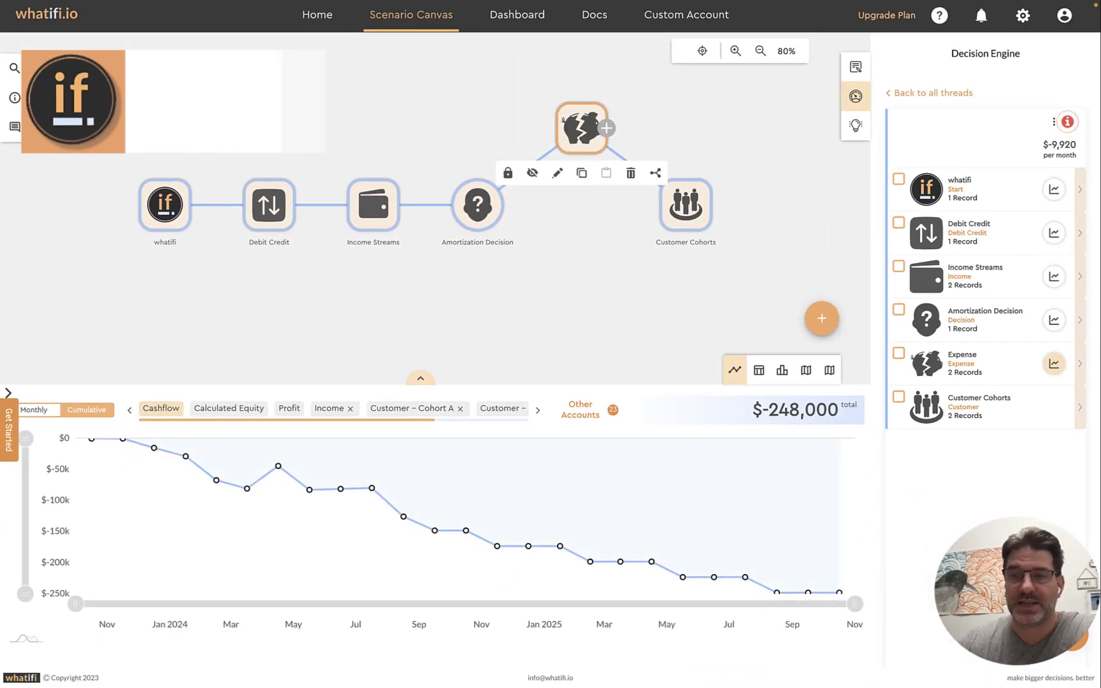
Compare the cashflow at the whatifi start event and Debit Credit, viewing Debit Credit both monthly and cumulatively
{"action": "left_click", "coordinate": [169, 208]}
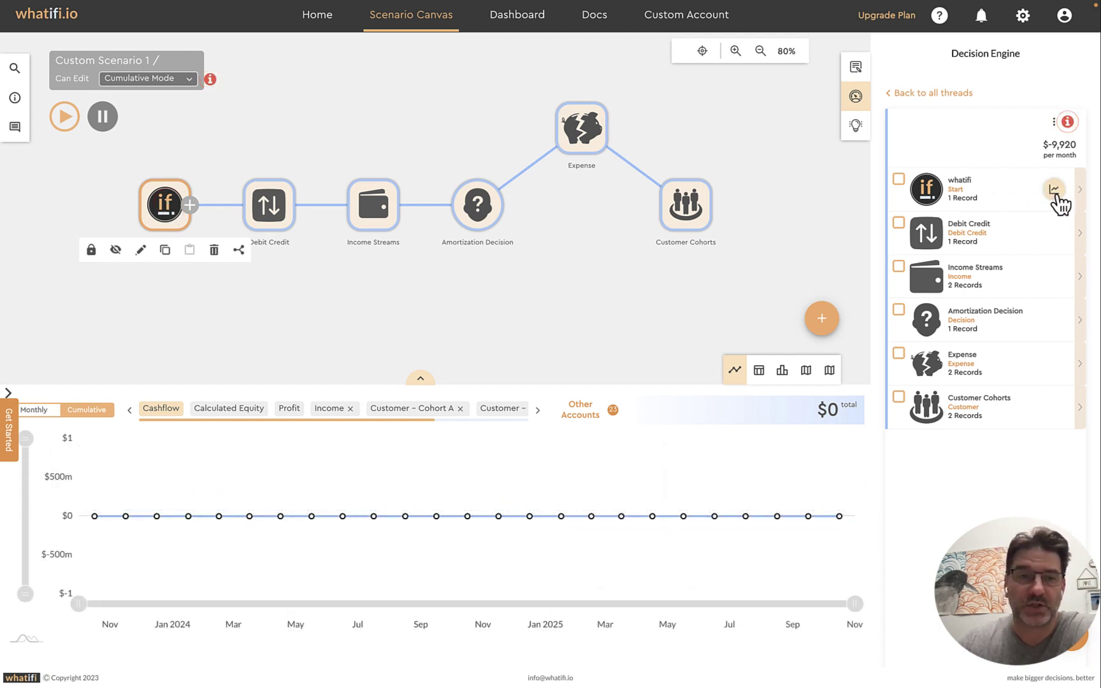
{"action": "left_click", "coordinate": [268, 210]}
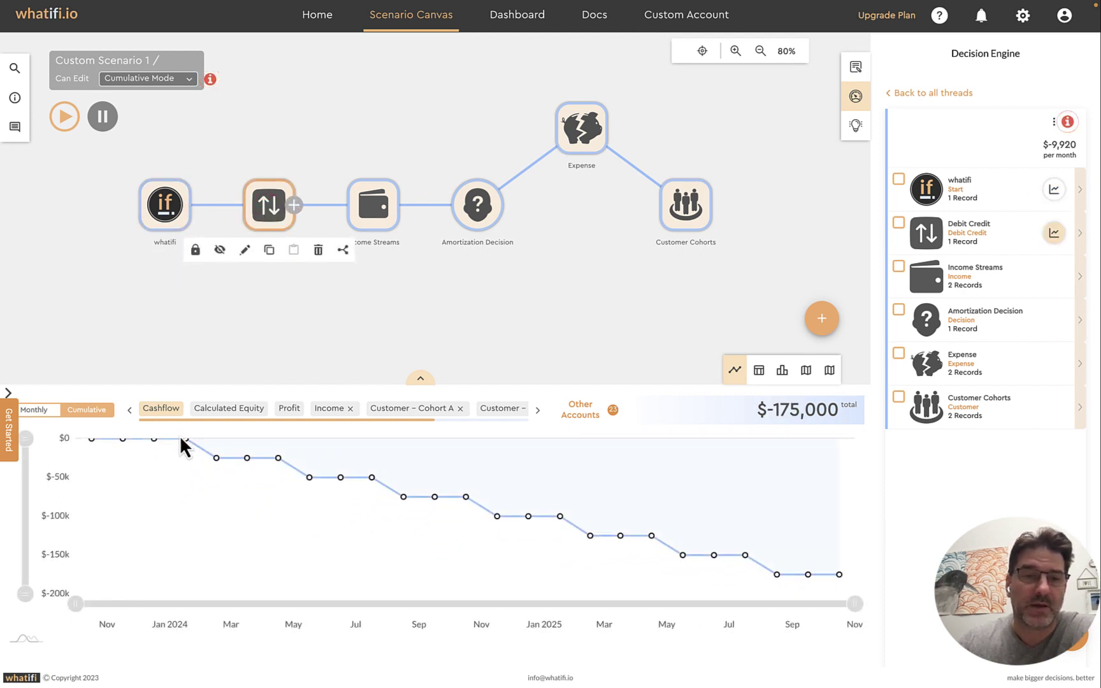
{"action": "left_click", "coordinate": [37, 410]}
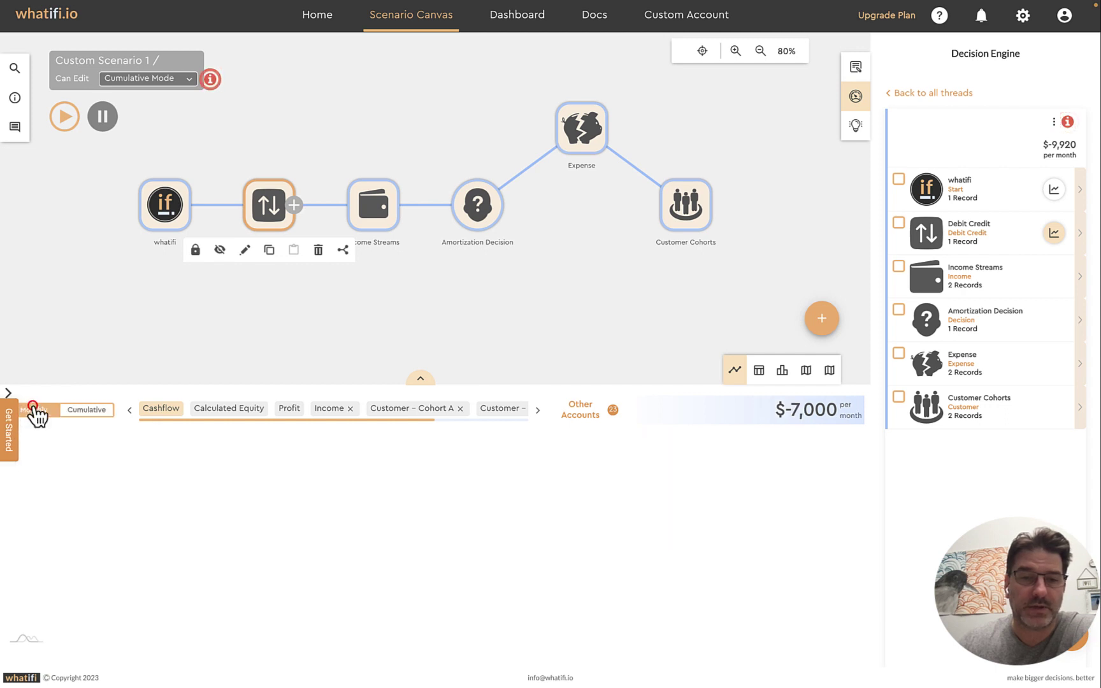
{"action": "left_click", "coordinate": [91, 410]}
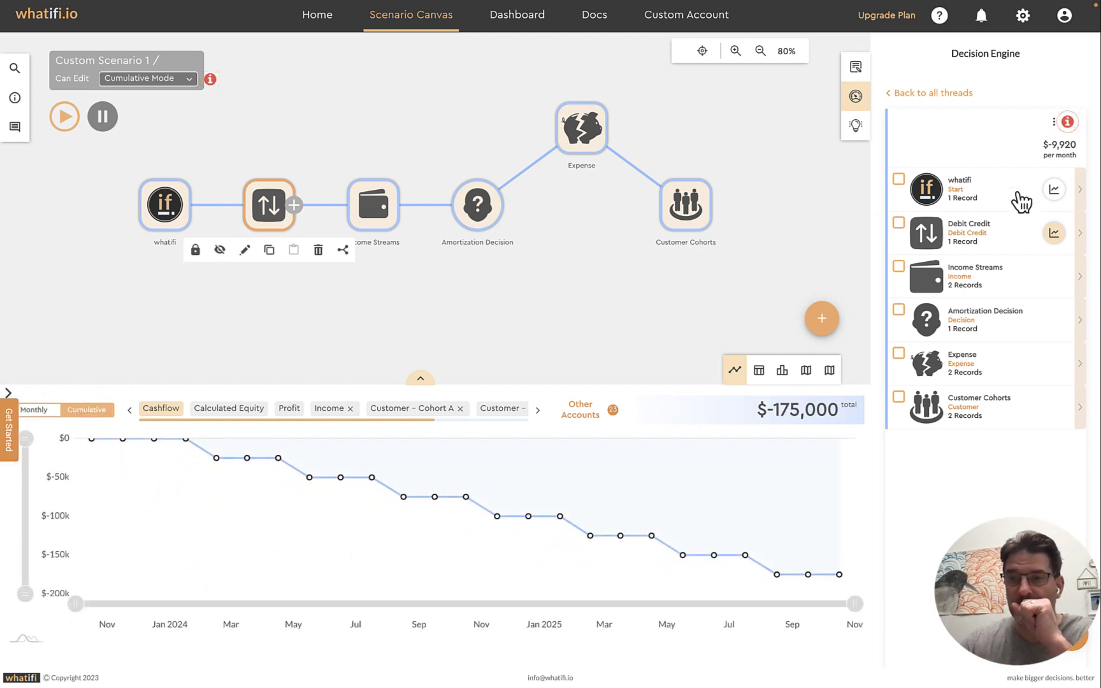
{"action": "left_click", "coordinate": [1054, 189]}
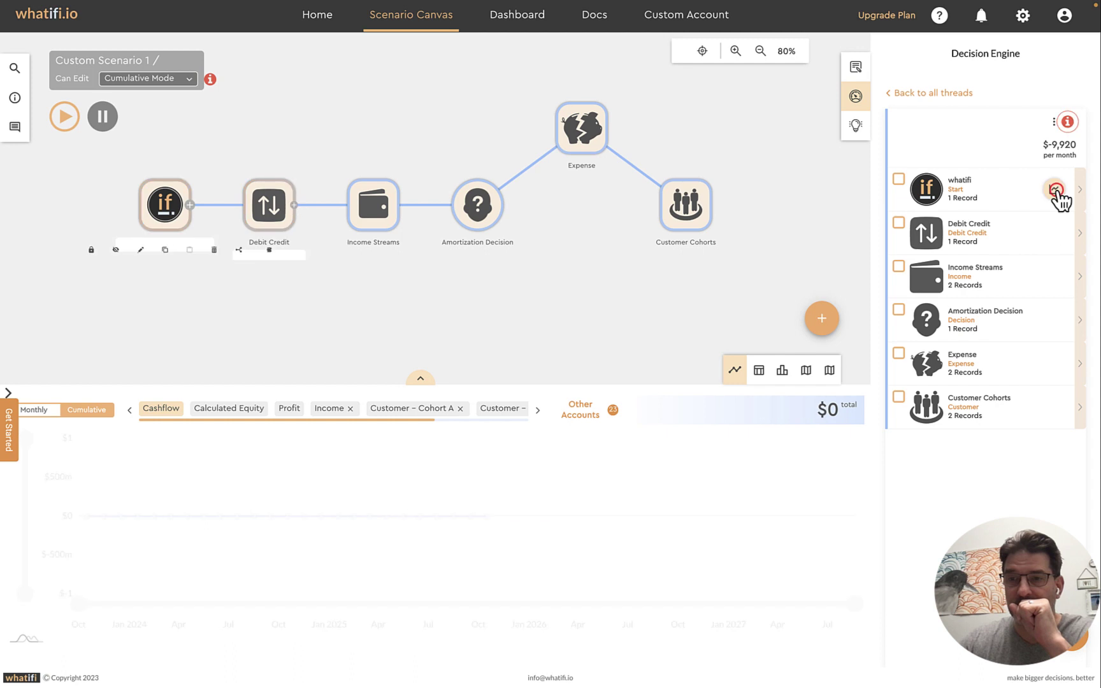
{"action": "left_click", "coordinate": [1054, 233]}
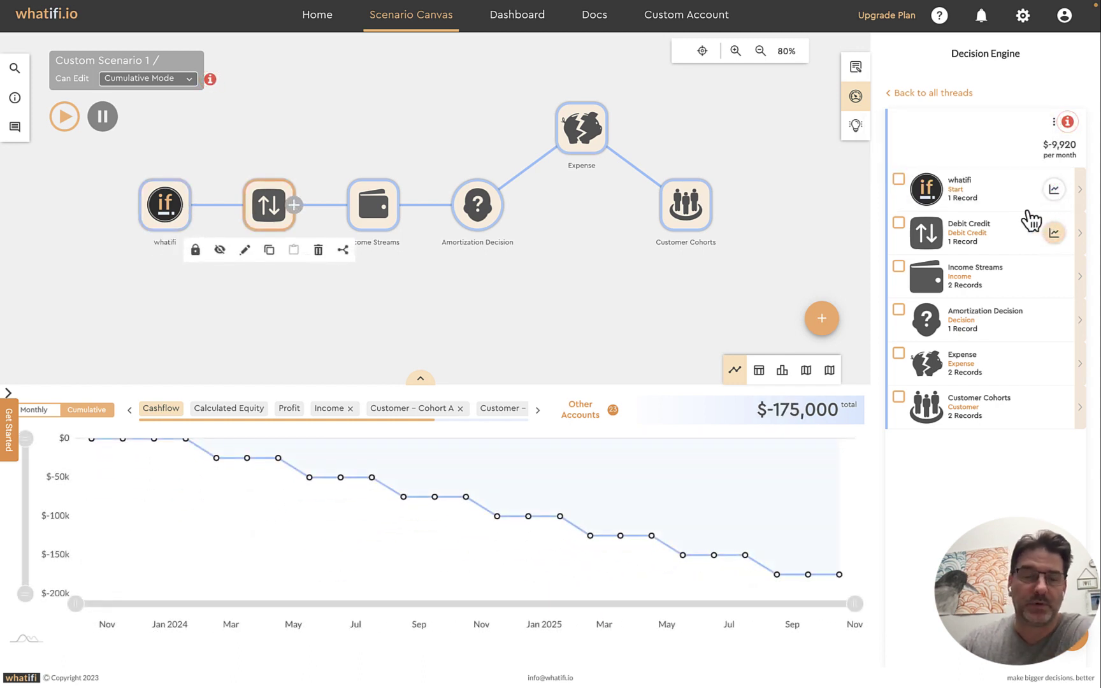
Examine how the cumulative cashflow develops at Income Streams, Amortization Decision, Expense and Customer Cohorts
{"action": "left_click", "coordinate": [374, 211]}
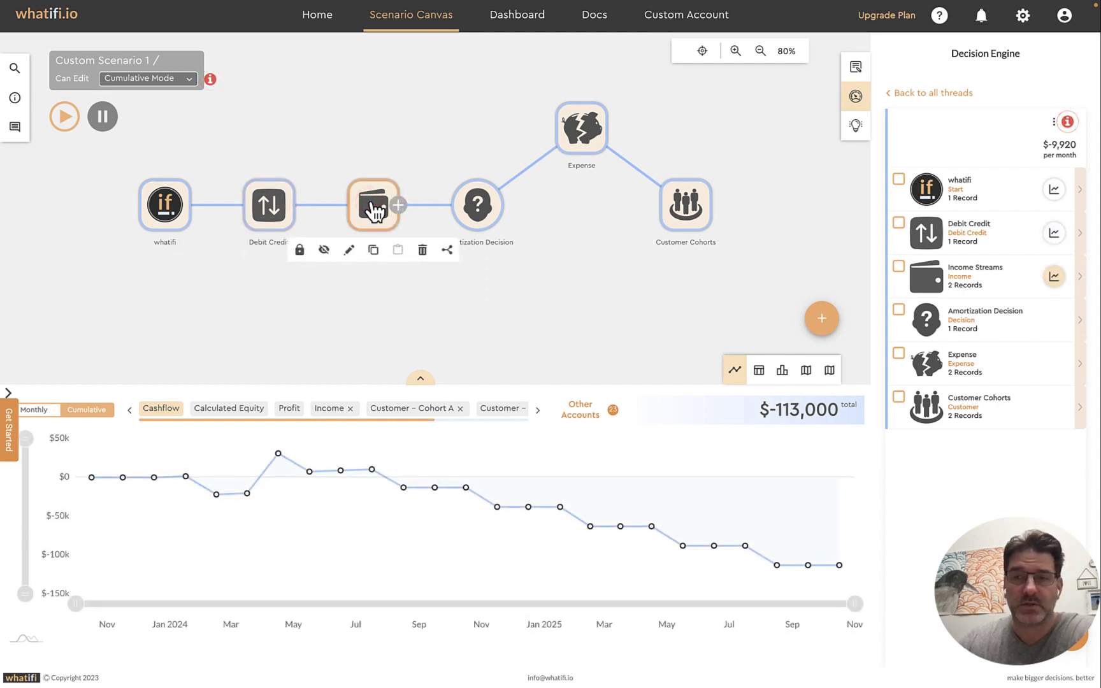
{"action": "left_click", "coordinate": [482, 230]}
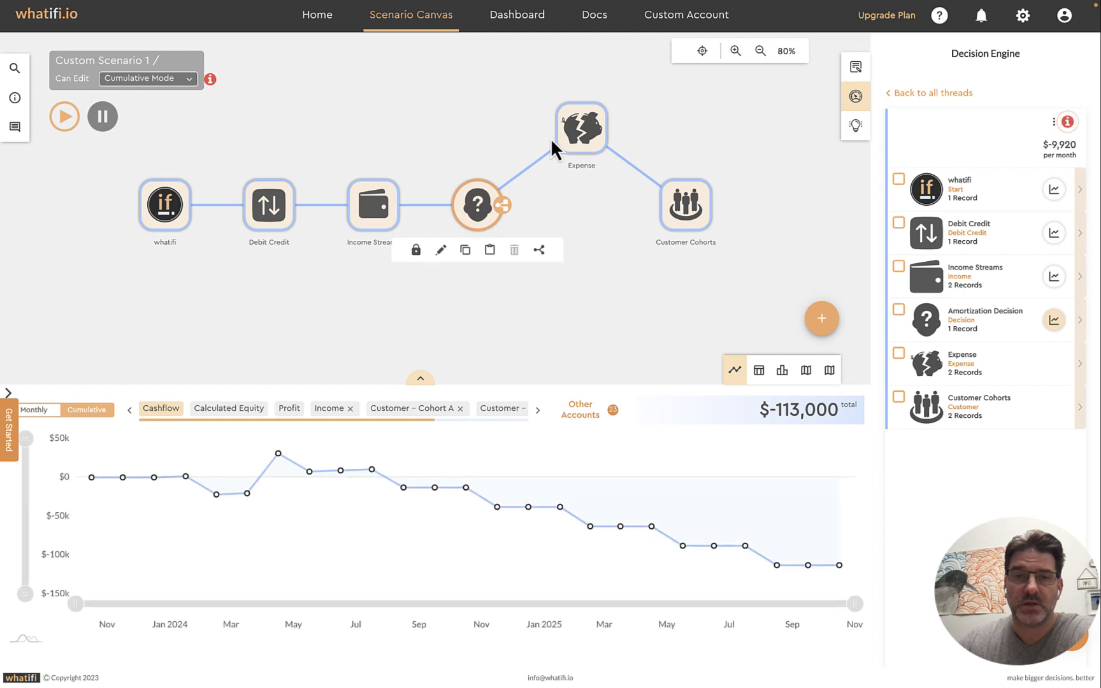
{"action": "left_click", "coordinate": [583, 131]}
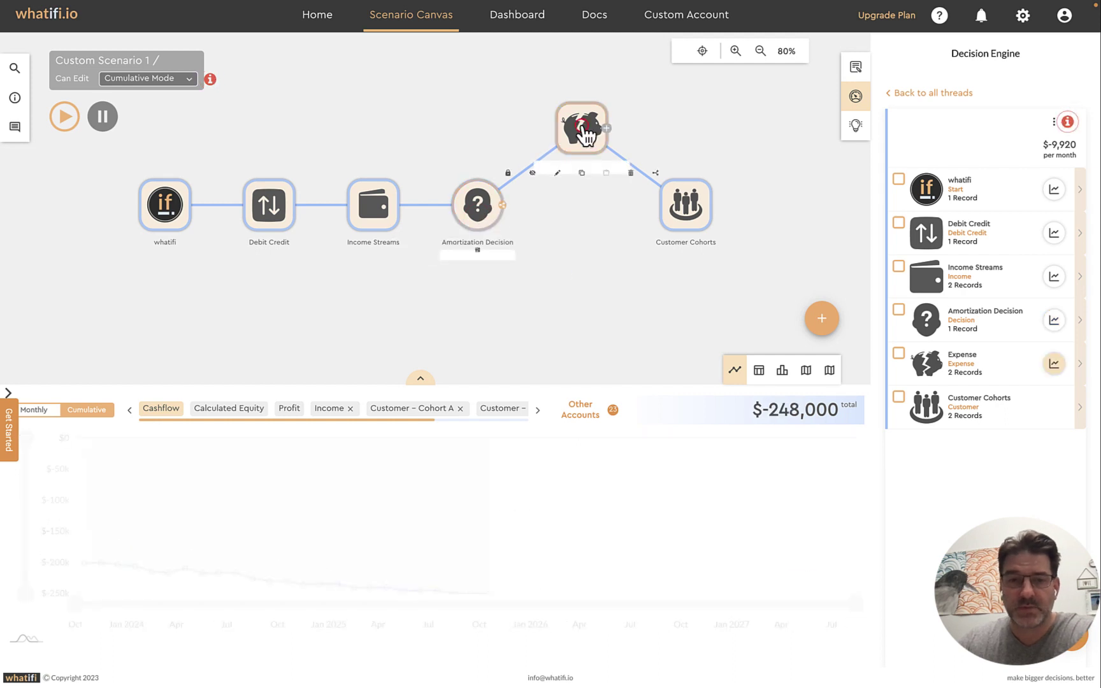
{"action": "left_click", "coordinate": [693, 210]}
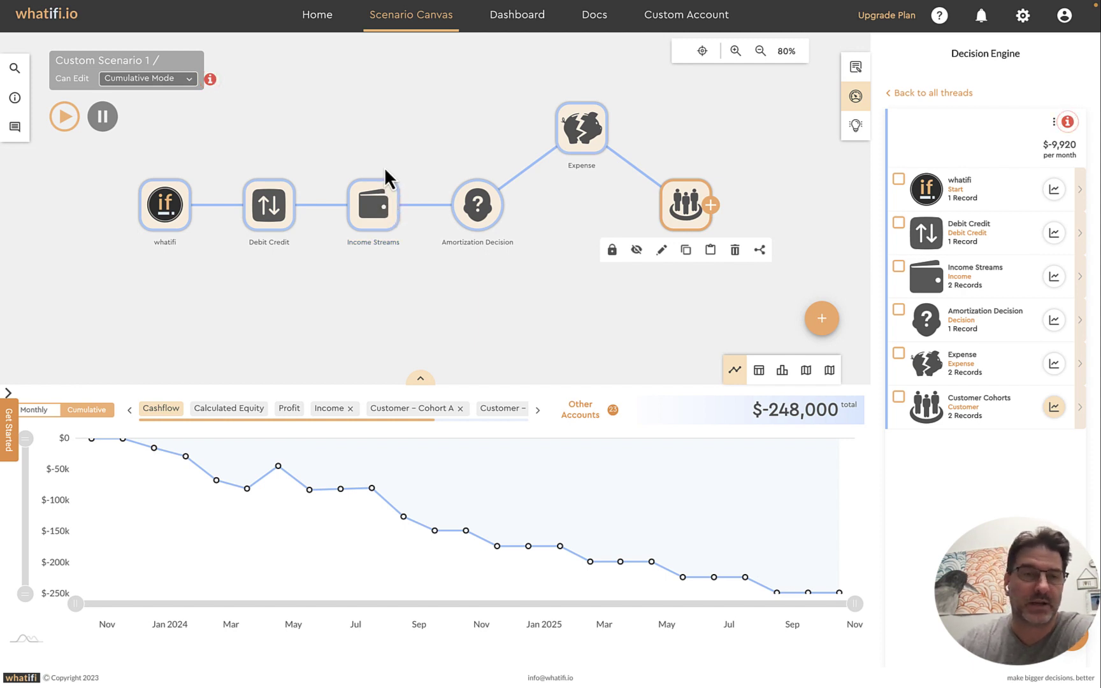
Set the scenario to Individual Mode and view the monthly cashflow of Debit Credit, Income Streams and Expense
{"action": "left_click", "coordinate": [190, 80]}
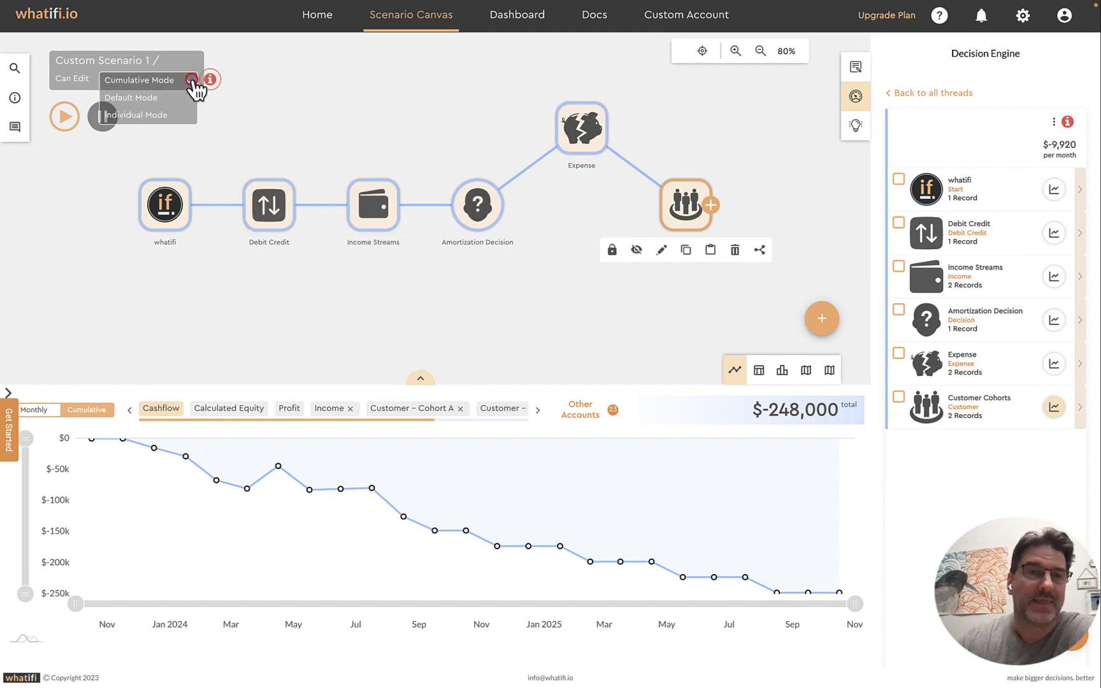
{"action": "left_click", "coordinate": [143, 119]}
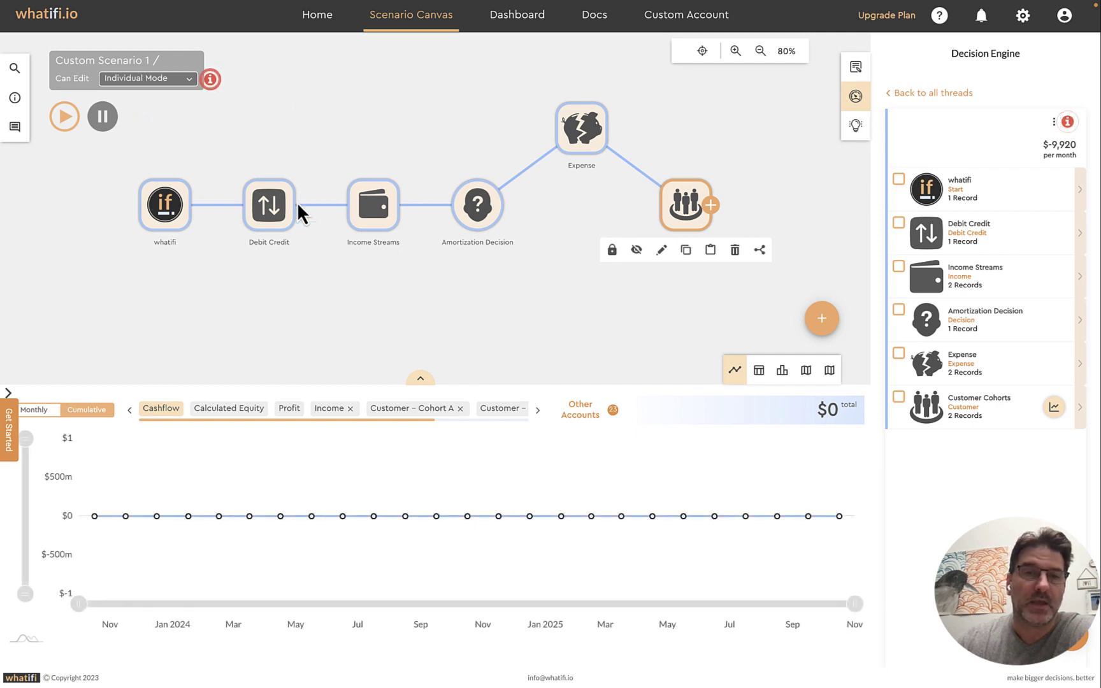
{"action": "left_click", "coordinate": [268, 207]}
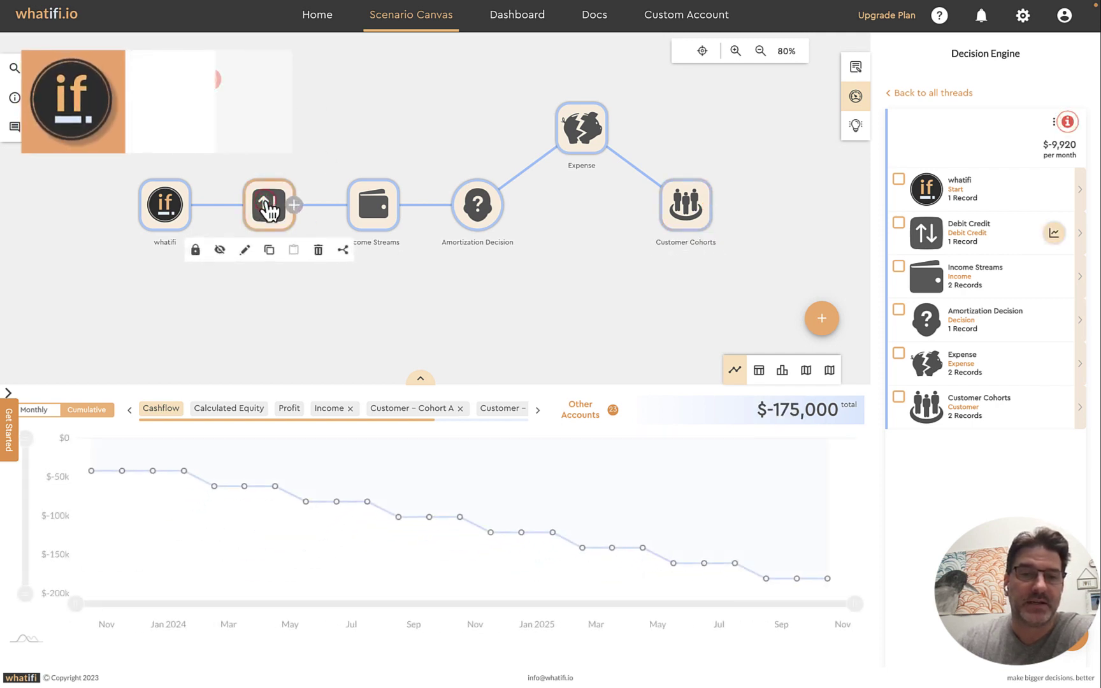
{"action": "left_click", "coordinate": [40, 411]}
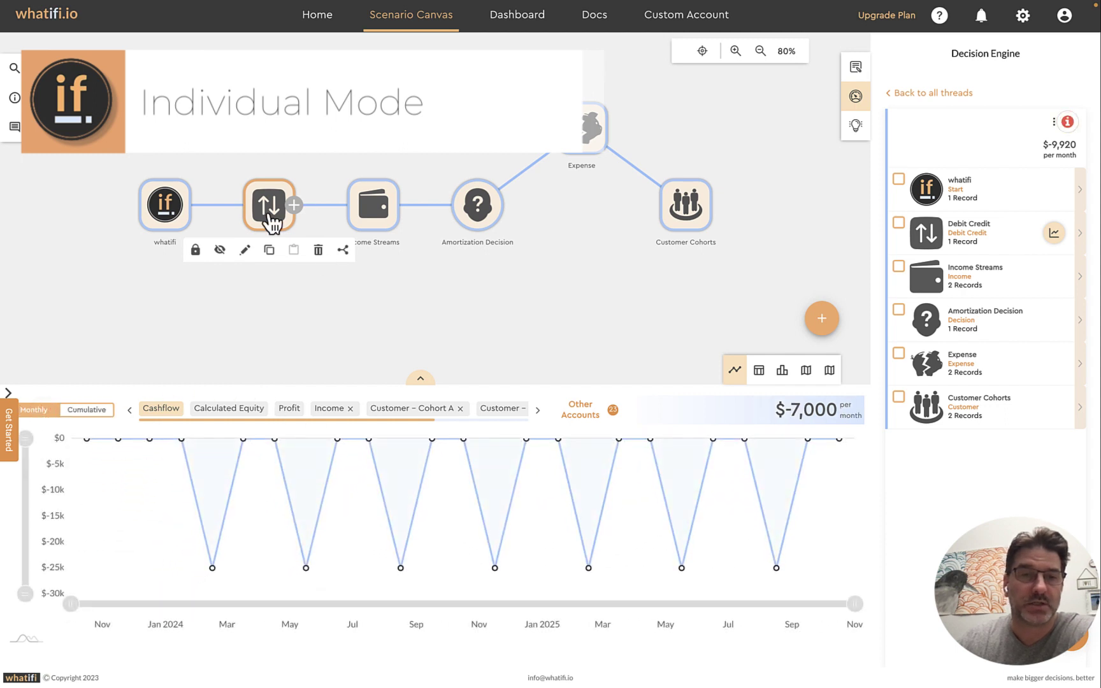
{"action": "left_click", "coordinate": [379, 210]}
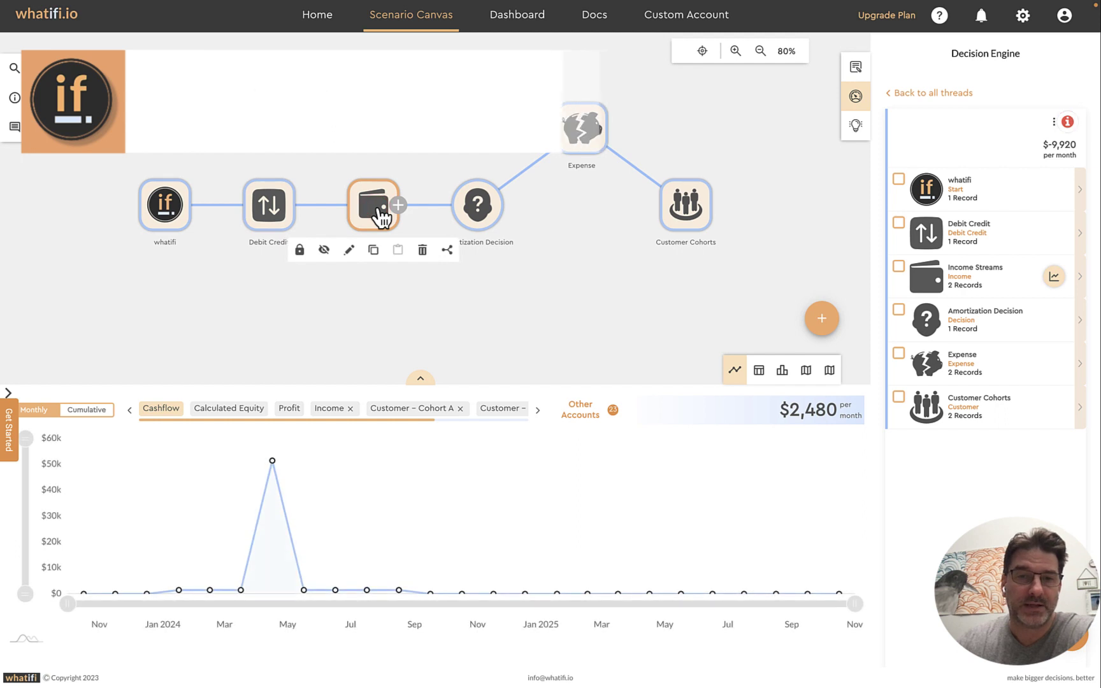
{"action": "left_click", "coordinate": [580, 134]}
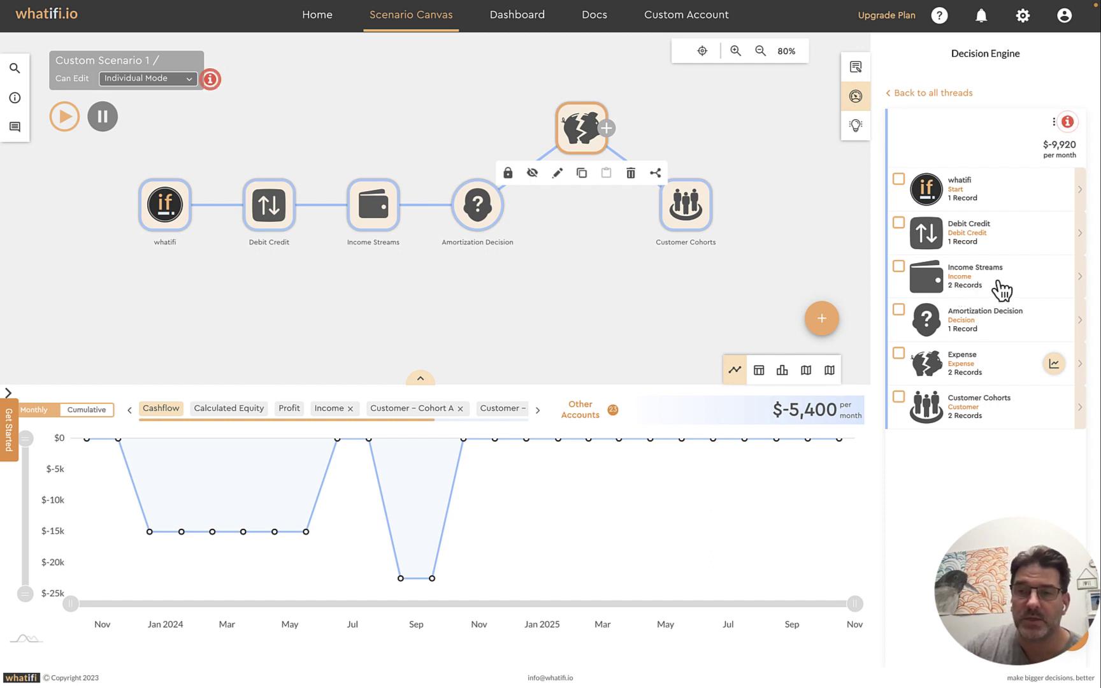
Select the MRR and One Off records of Income Streams, graph both separately, and enlarge the chart area
{"action": "left_click", "coordinate": [982, 286]}
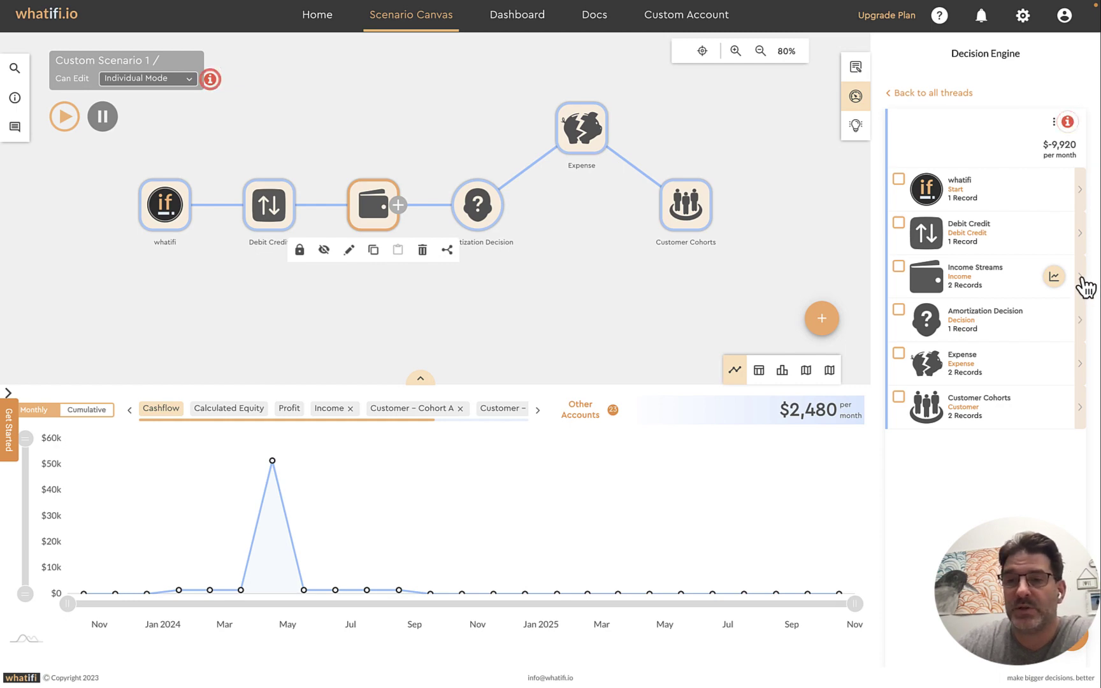
{"action": "left_click", "coordinate": [1069, 425]}
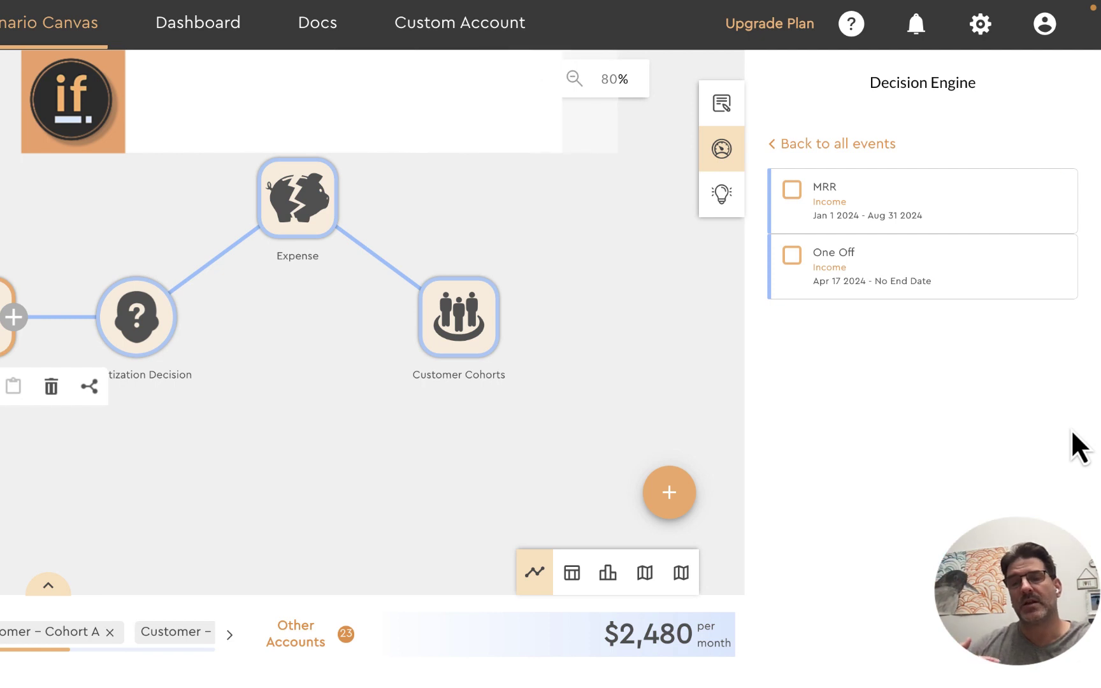
{"action": "left_click", "coordinate": [792, 190]}
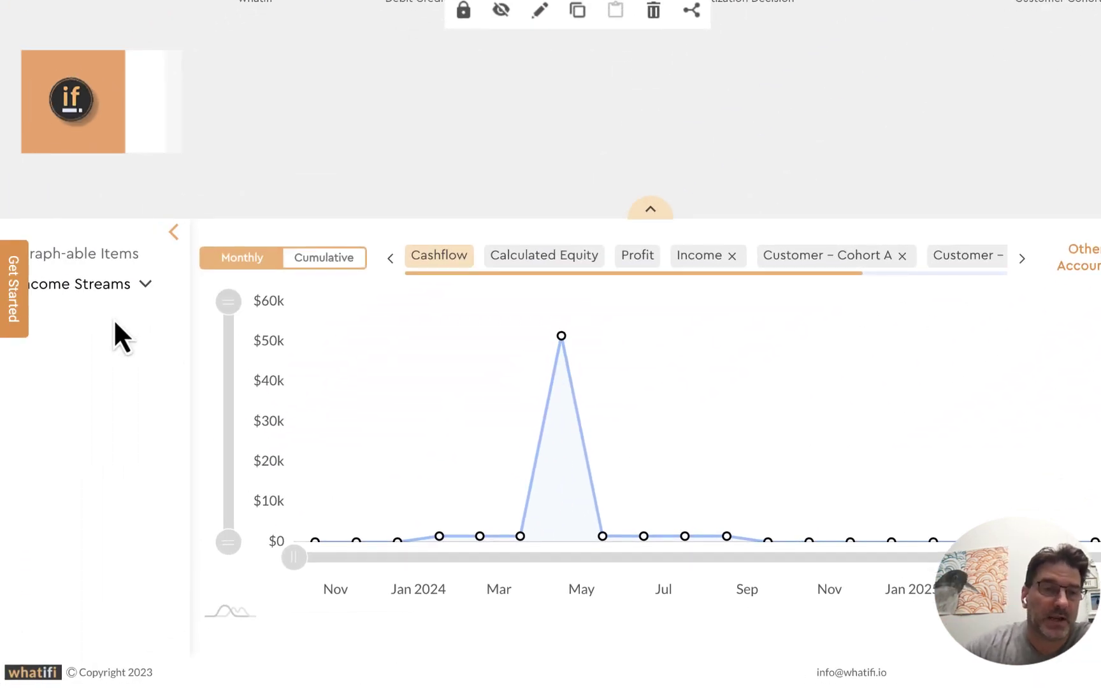
{"action": "left_click", "coordinate": [147, 284]}
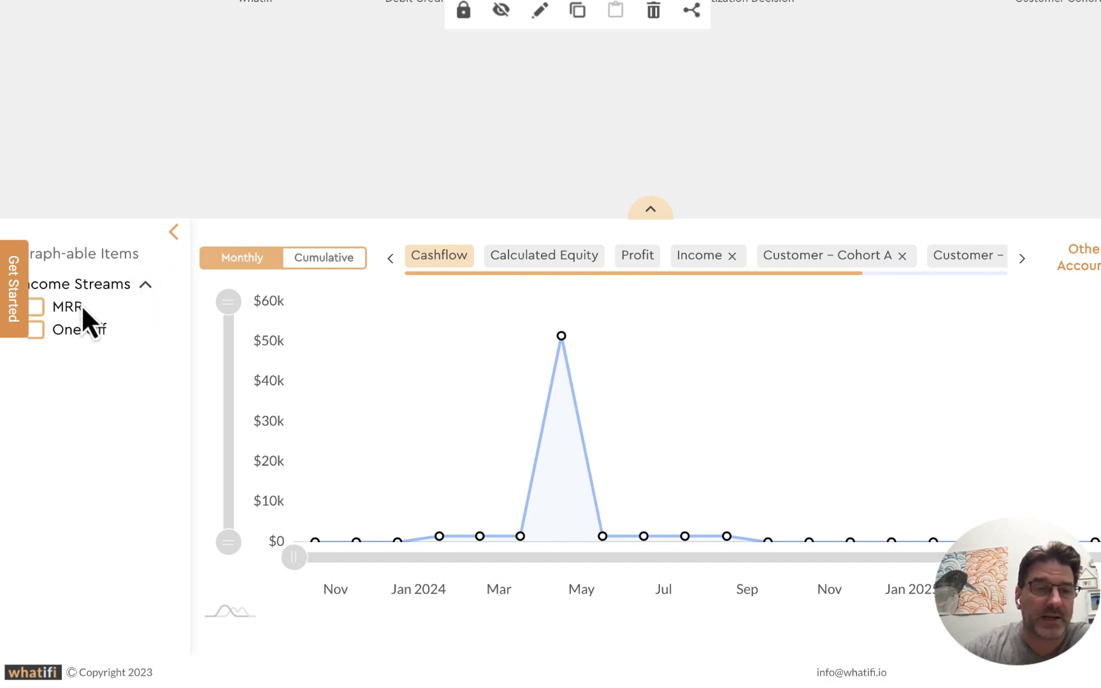
{"action": "left_click", "coordinate": [38, 309]}
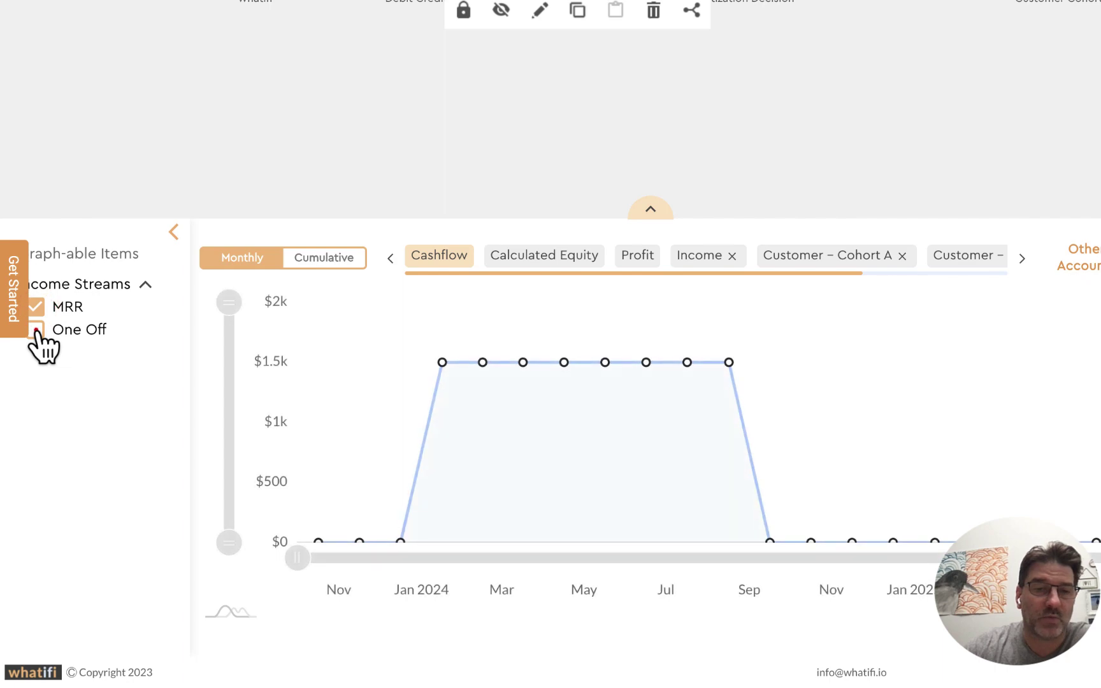
{"action": "left_click", "coordinate": [35, 330]}
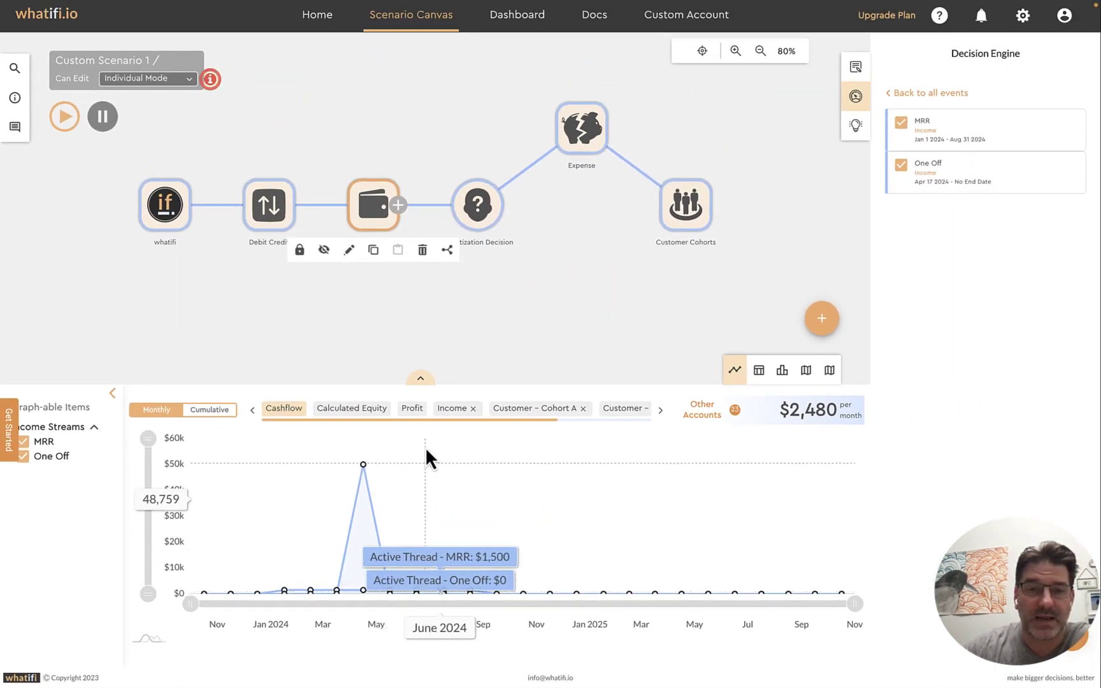
{"action": "left_click", "coordinate": [420, 378]}
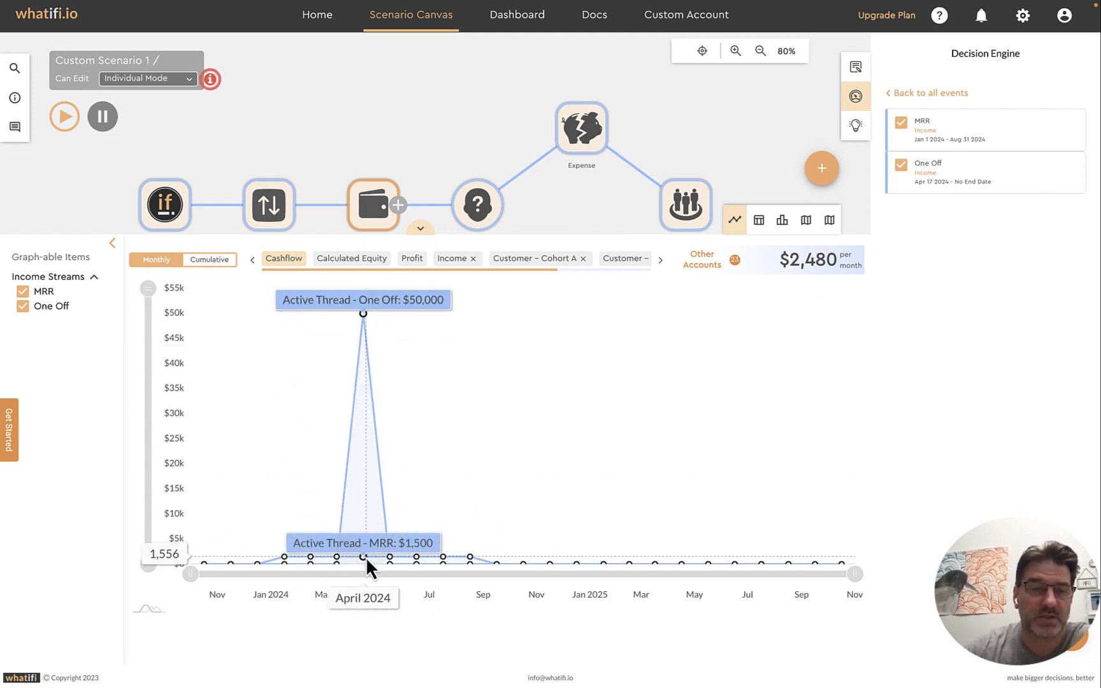
Remove MRR and One Off from the graph, deselect both records, and return to the thread's list of events
{"action": "left_click", "coordinate": [23, 293]}
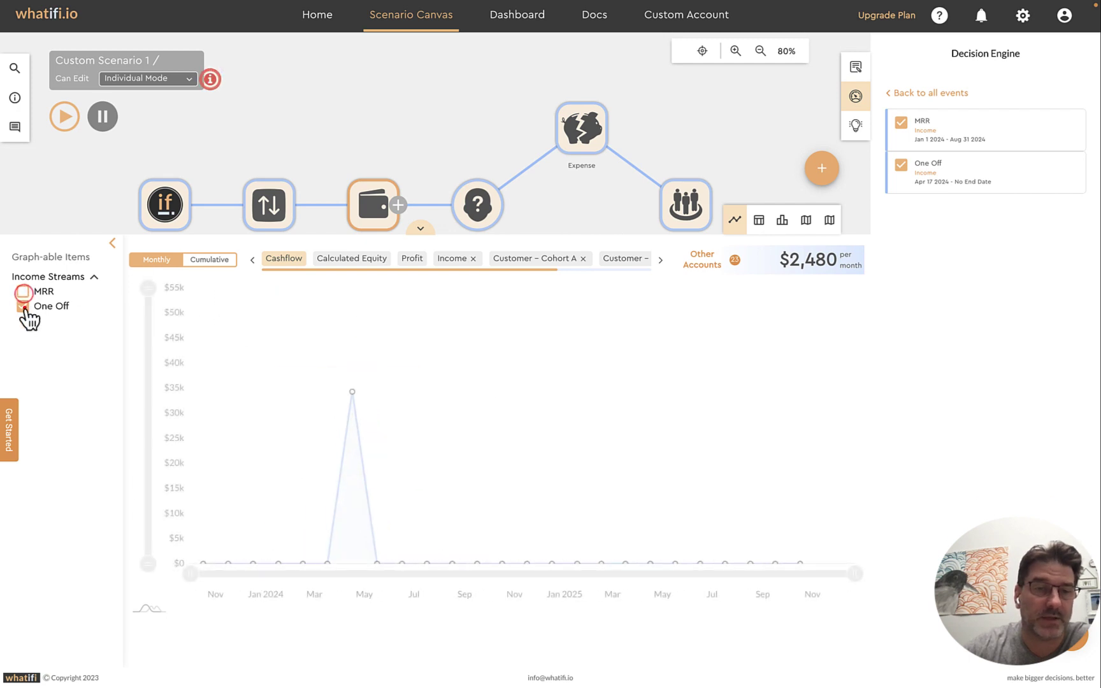
{"action": "left_click", "coordinate": [22, 307]}
{"action": "left_click", "coordinate": [902, 131]}
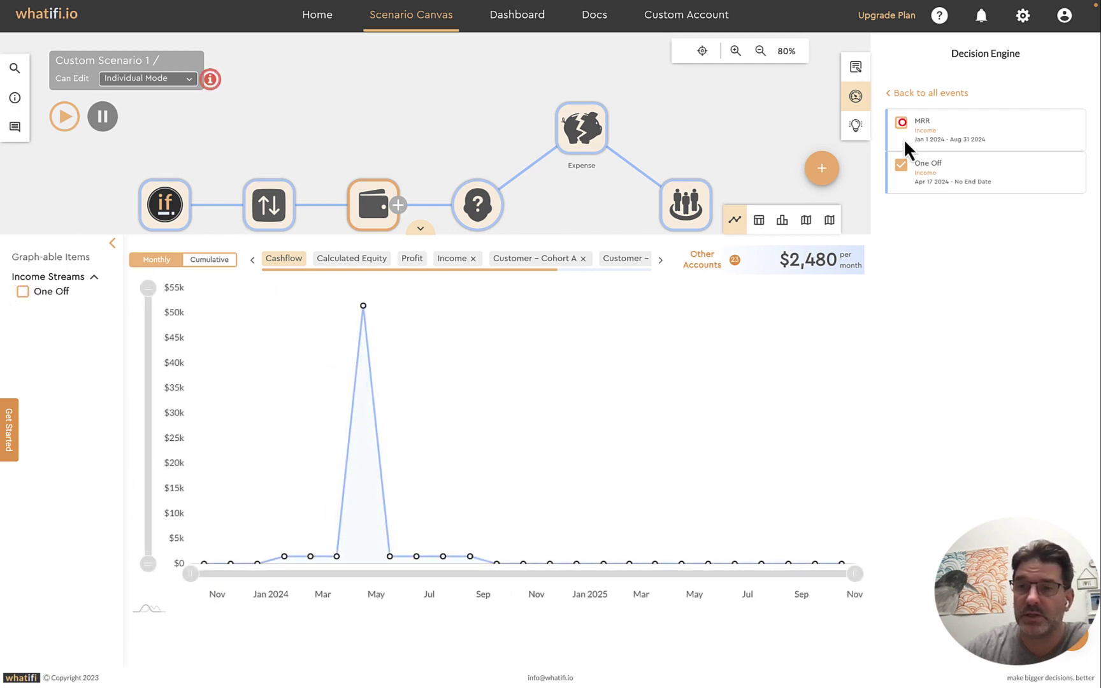
{"action": "left_click", "coordinate": [900, 166]}
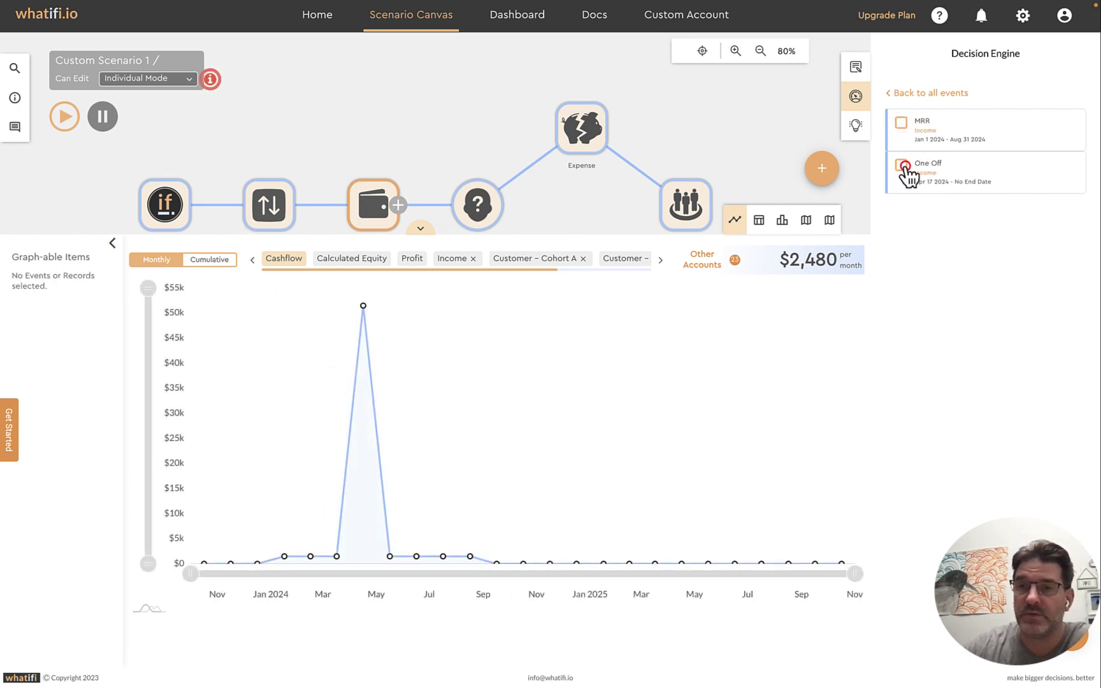
{"action": "left_click", "coordinate": [906, 93]}
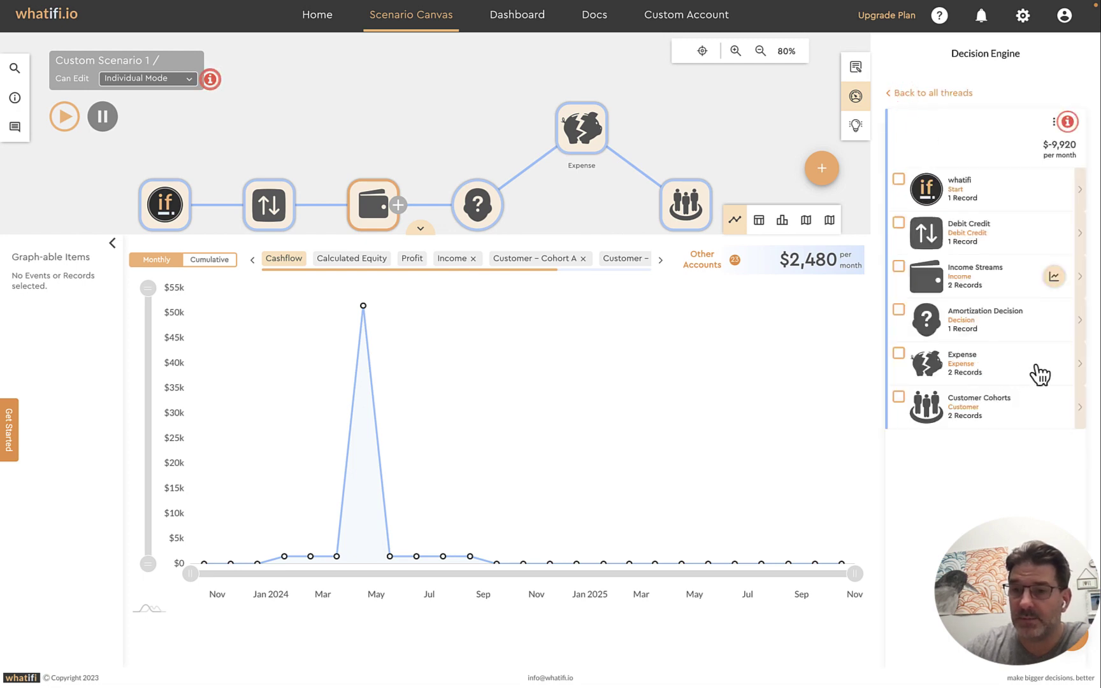
Select the Expense records Amortized Expense and Amortized Expense II, graph both, and show their cashflow cumulatively
{"action": "left_click", "coordinate": [1081, 362]}
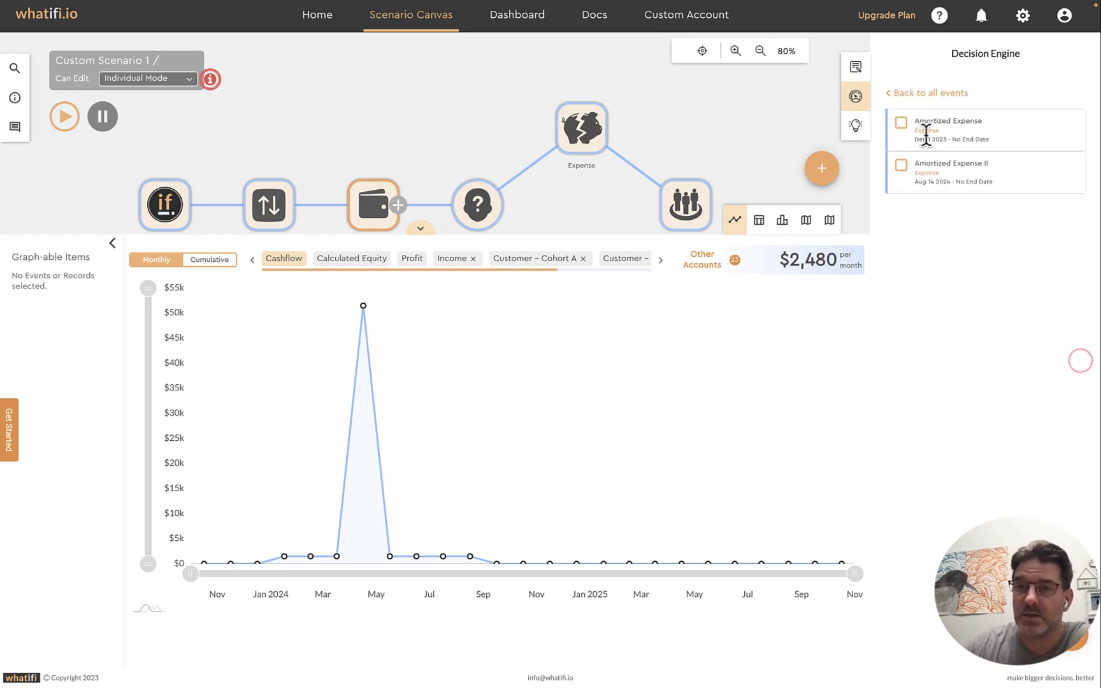
{"action": "left_click", "coordinate": [900, 123]}
{"action": "left_click", "coordinate": [901, 166]}
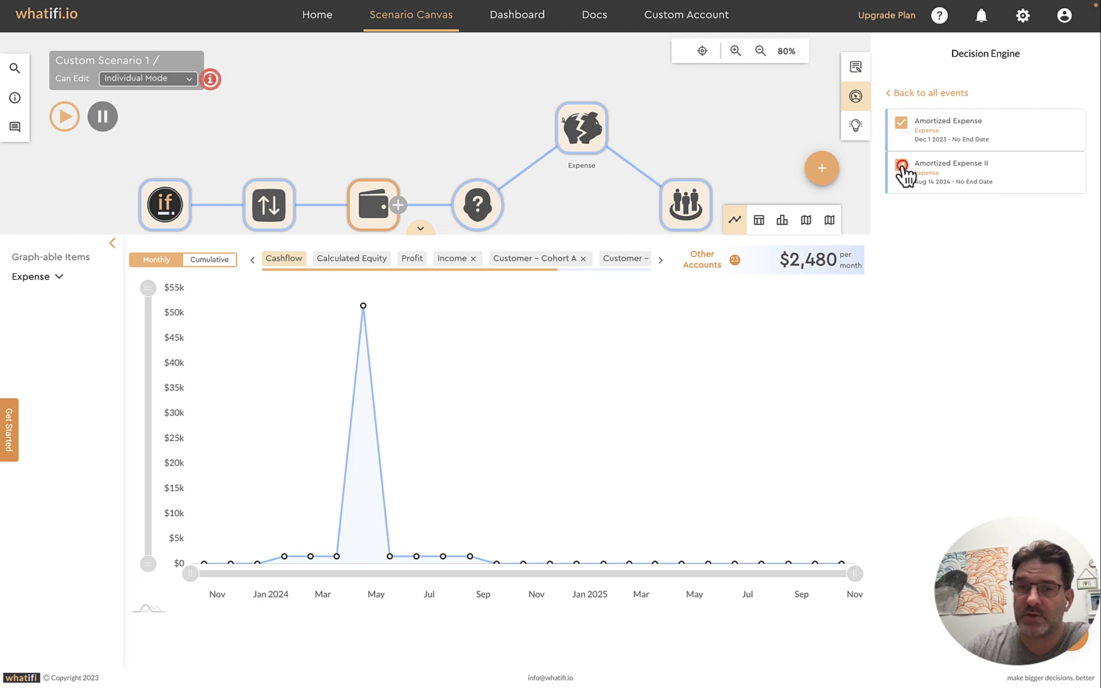
{"action": "left_click", "coordinate": [60, 277]}
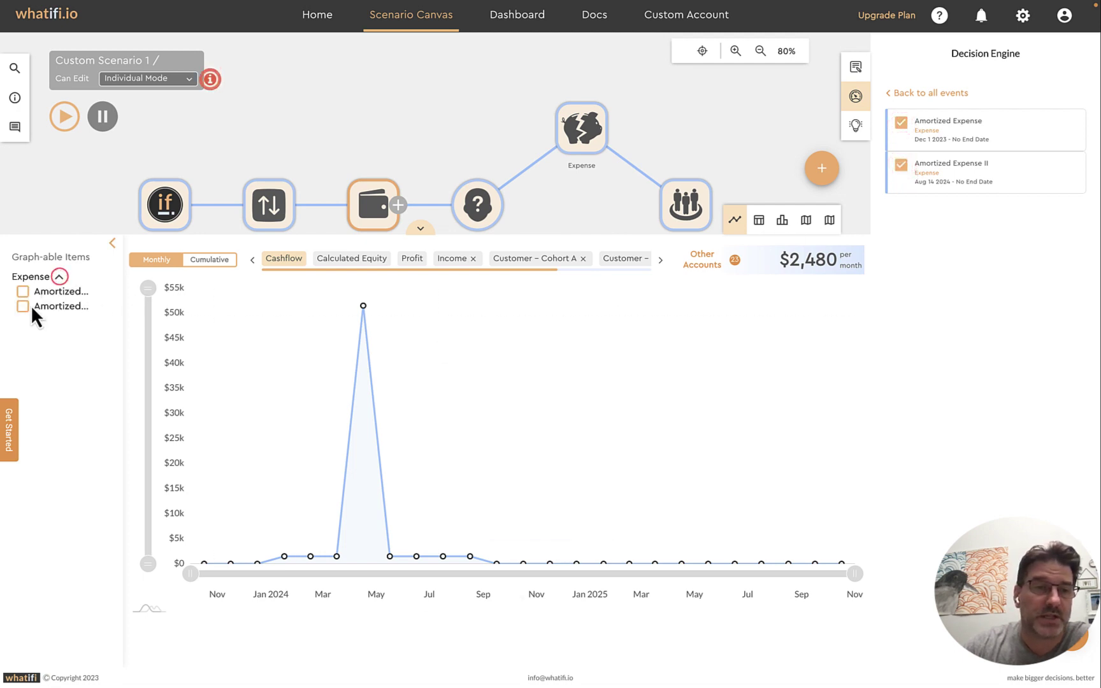
{"action": "left_click", "coordinate": [22, 306]}
{"action": "left_click", "coordinate": [22, 306]}
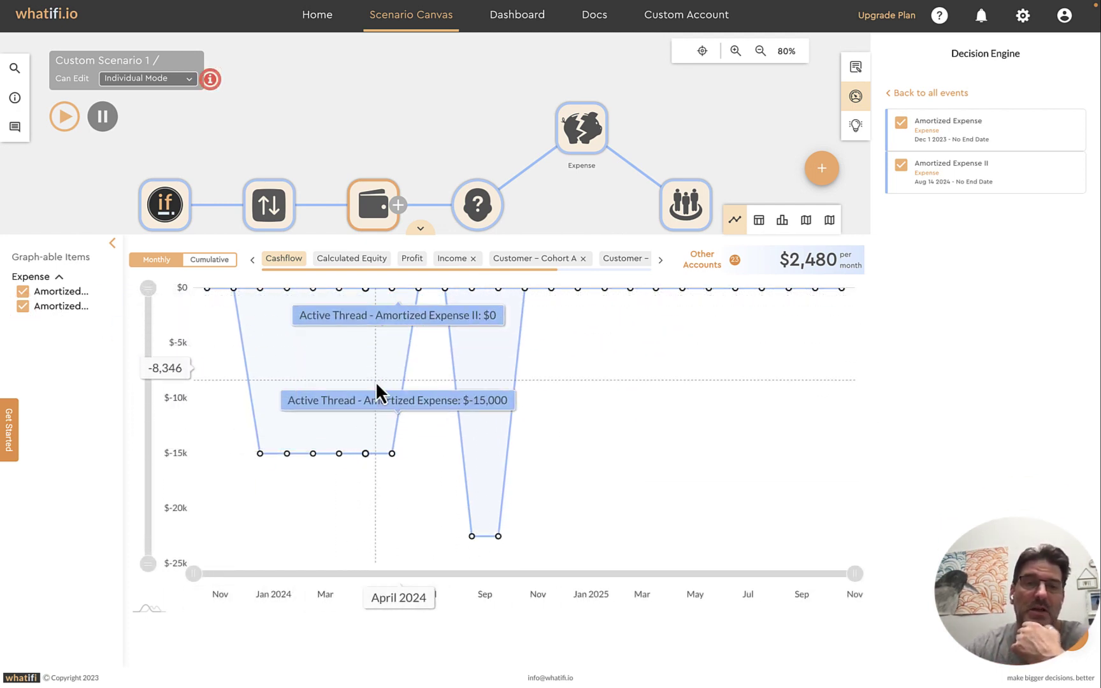
{"action": "left_click", "coordinate": [205, 260]}
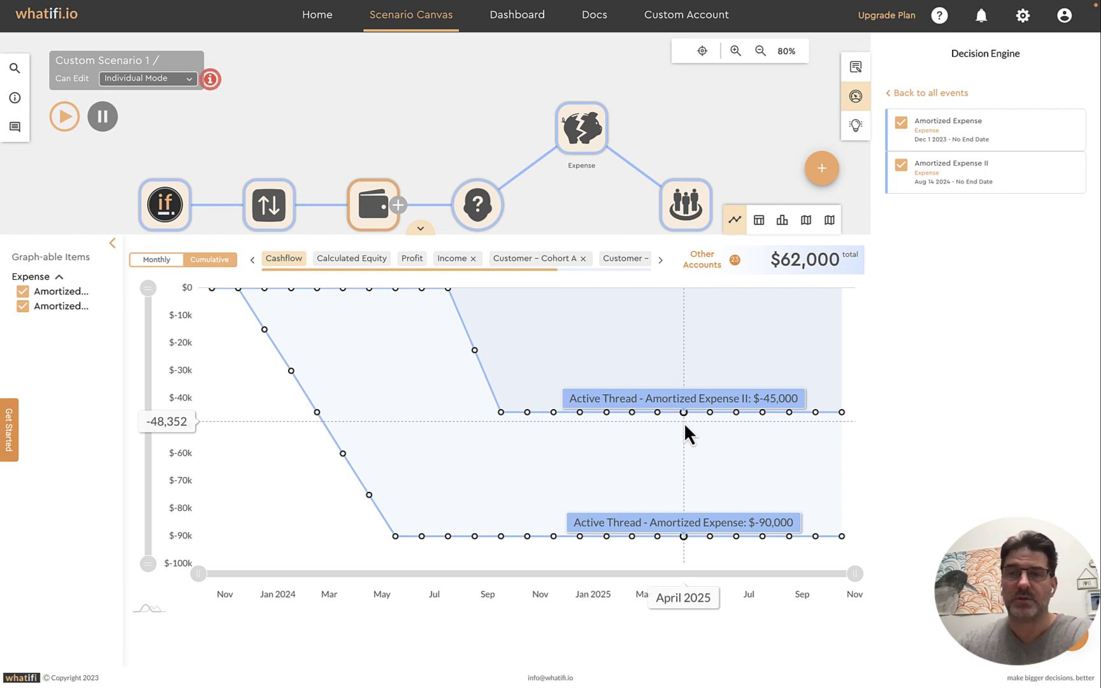
Add Debit Credit's Transaction 1 to the graph-able items and return to the thread's list of events
{"action": "left_click", "coordinate": [911, 94]}
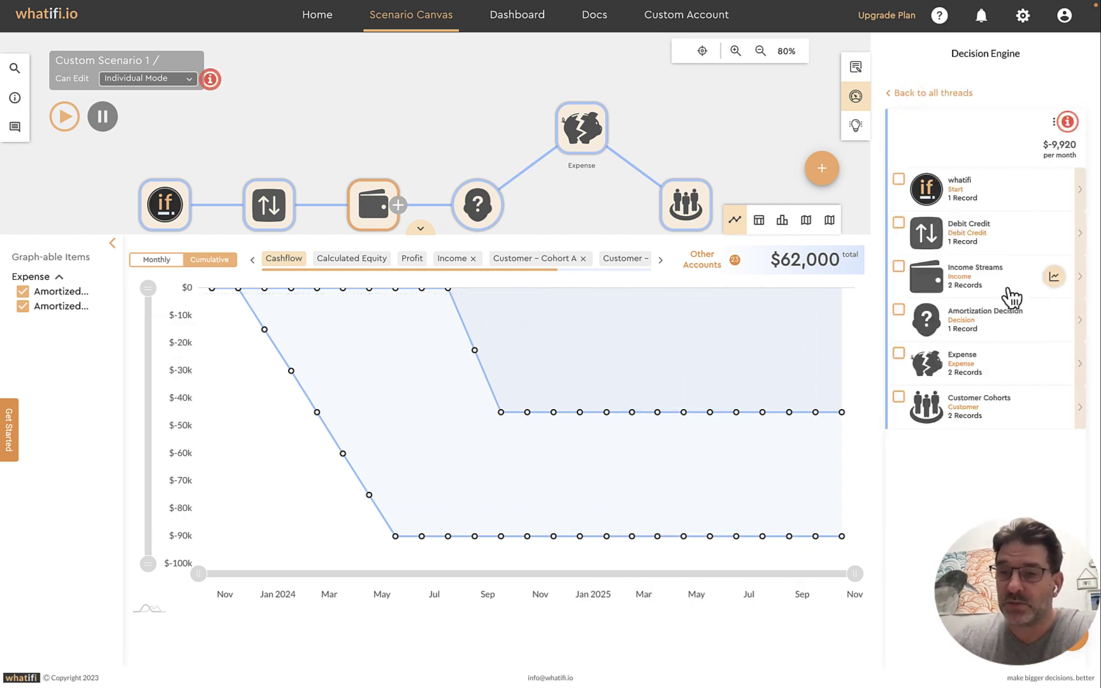
{"action": "left_click", "coordinate": [1081, 231]}
{"action": "left_click", "coordinate": [900, 122]}
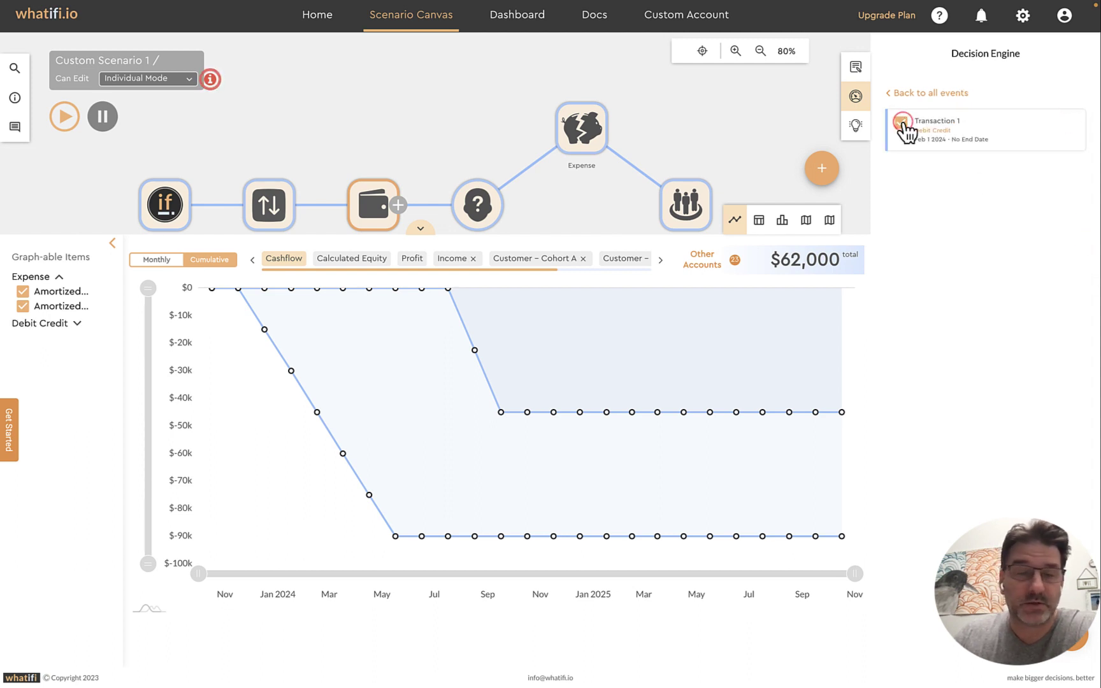
{"action": "left_click", "coordinate": [902, 94]}
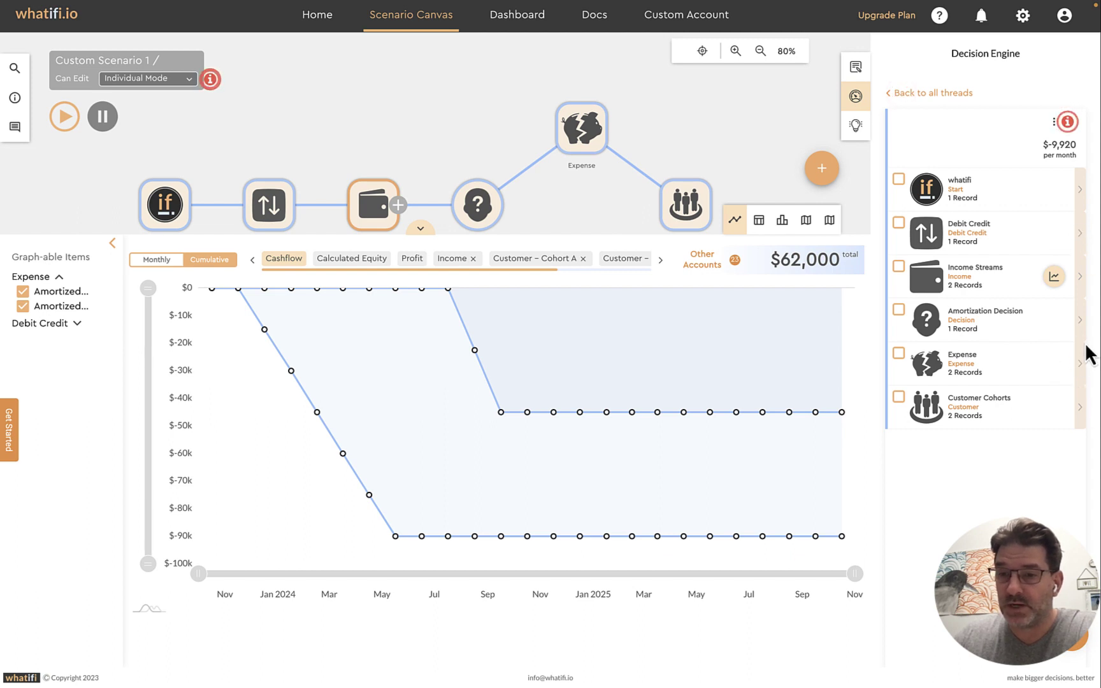
Select the MRR and One Off records of Income Streams and graph both together with Debit Credit's Transaction 1
{"action": "left_click", "coordinate": [1080, 276]}
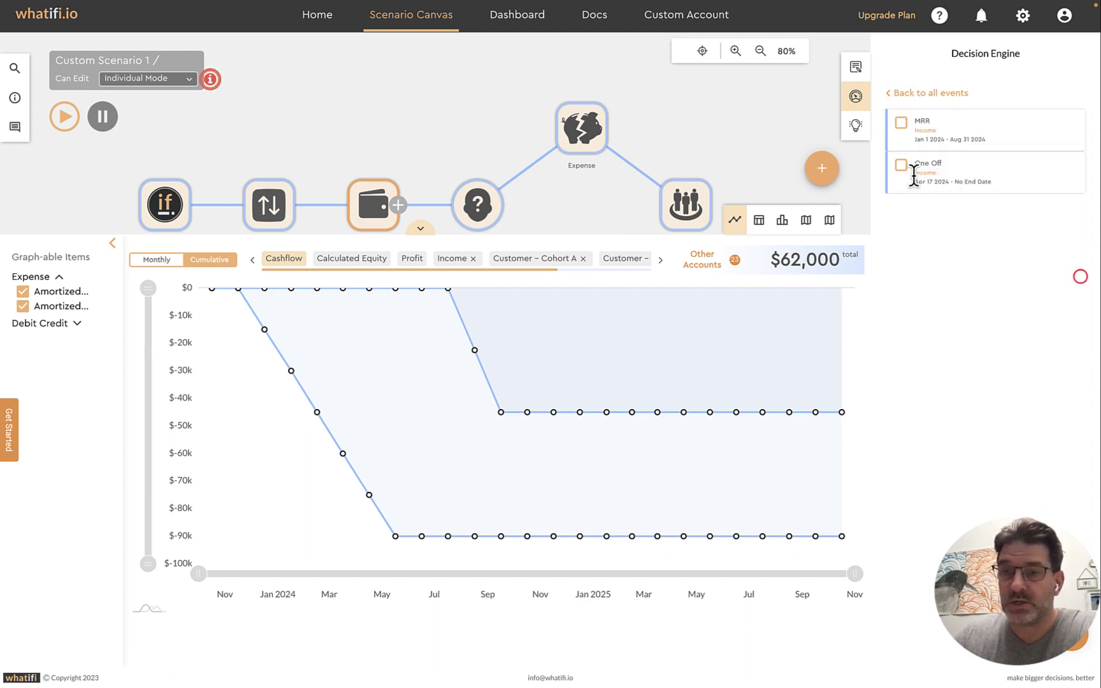
{"action": "left_click", "coordinate": [901, 122]}
{"action": "left_click", "coordinate": [901, 164]}
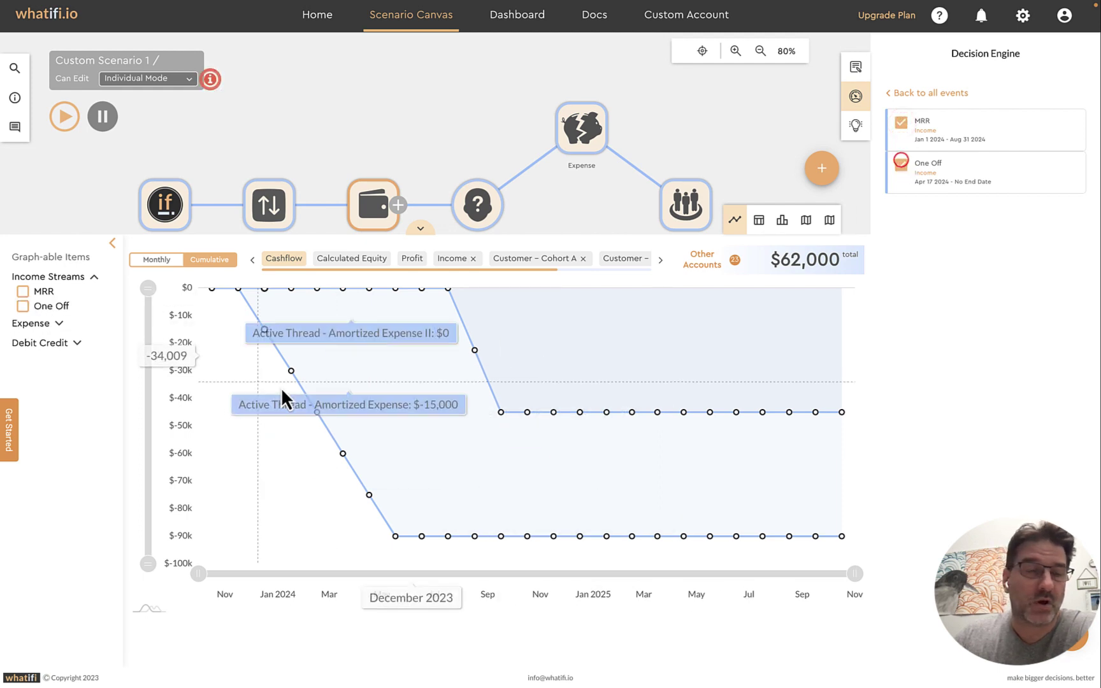
{"action": "left_click", "coordinate": [59, 323]}
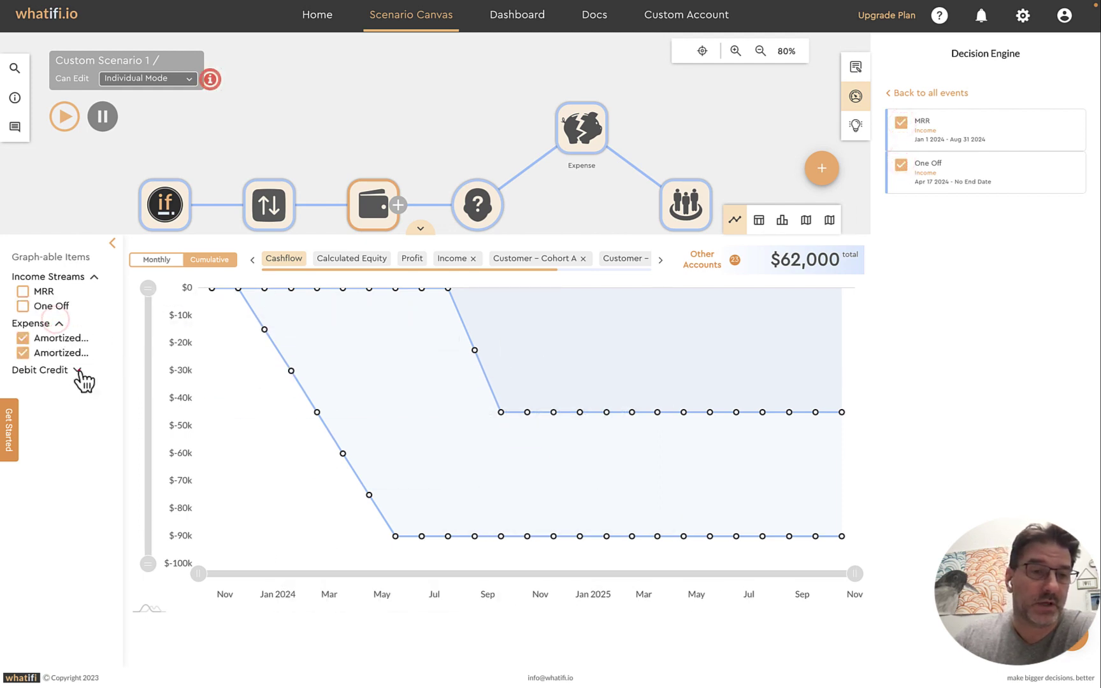
{"action": "left_click", "coordinate": [77, 370]}
{"action": "left_click", "coordinate": [23, 290]}
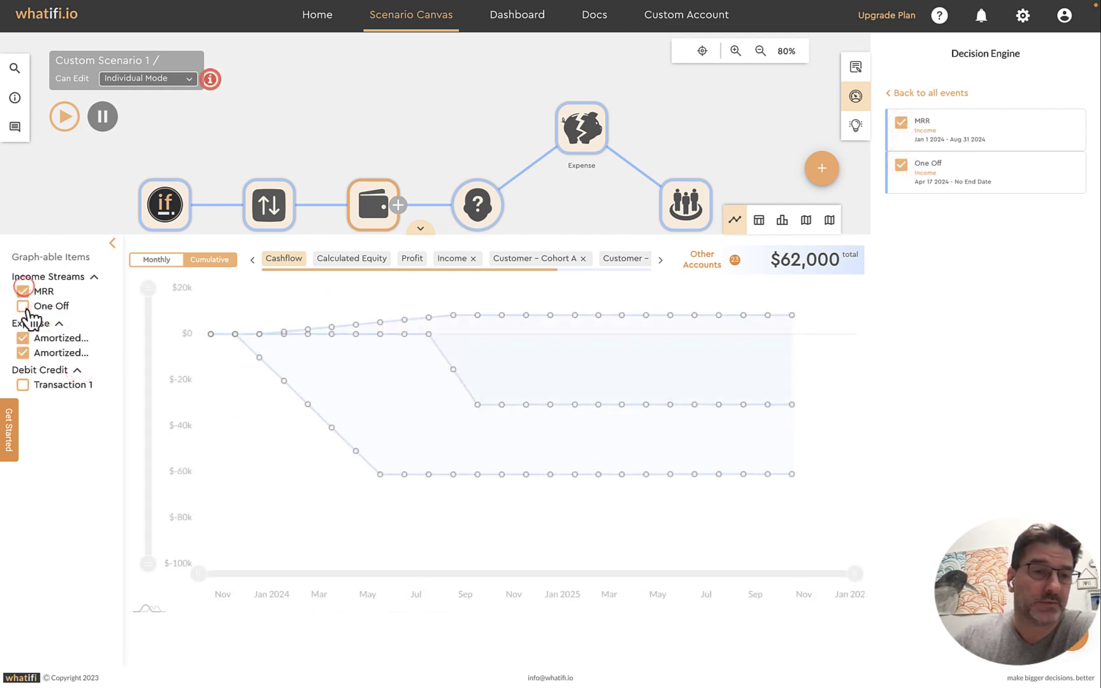
{"action": "left_click", "coordinate": [23, 307]}
{"action": "left_click", "coordinate": [23, 384]}
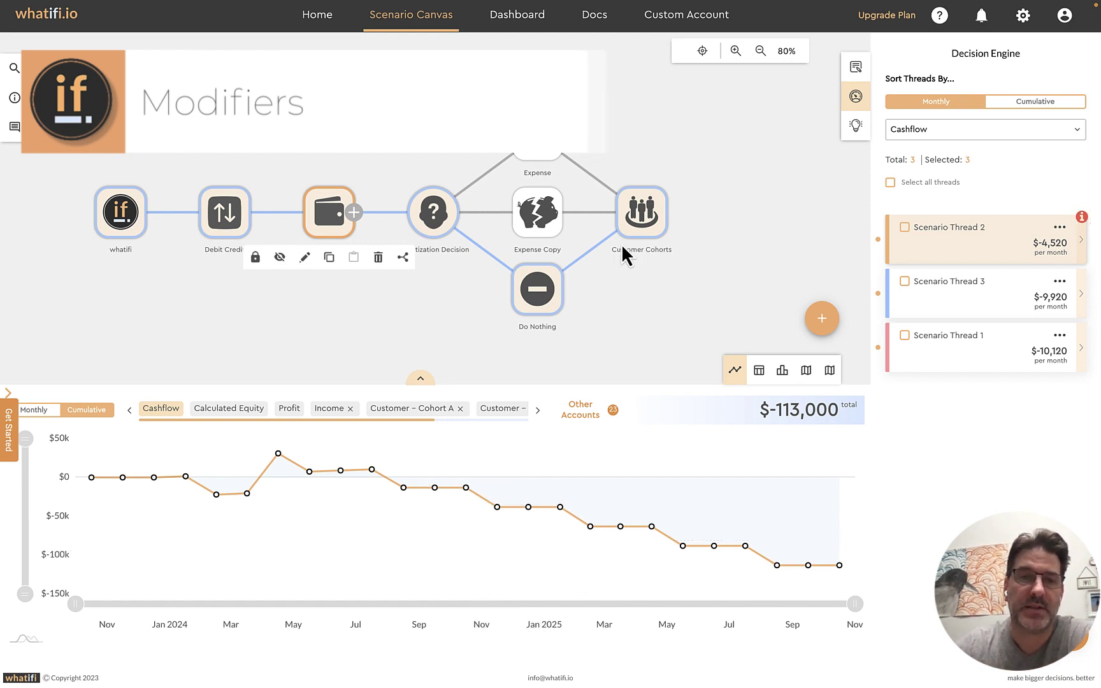
Start adding a Modifier utility event downstream of Customer Cohorts and proceed to its settings
{"action": "left_click", "coordinate": [330, 221]}
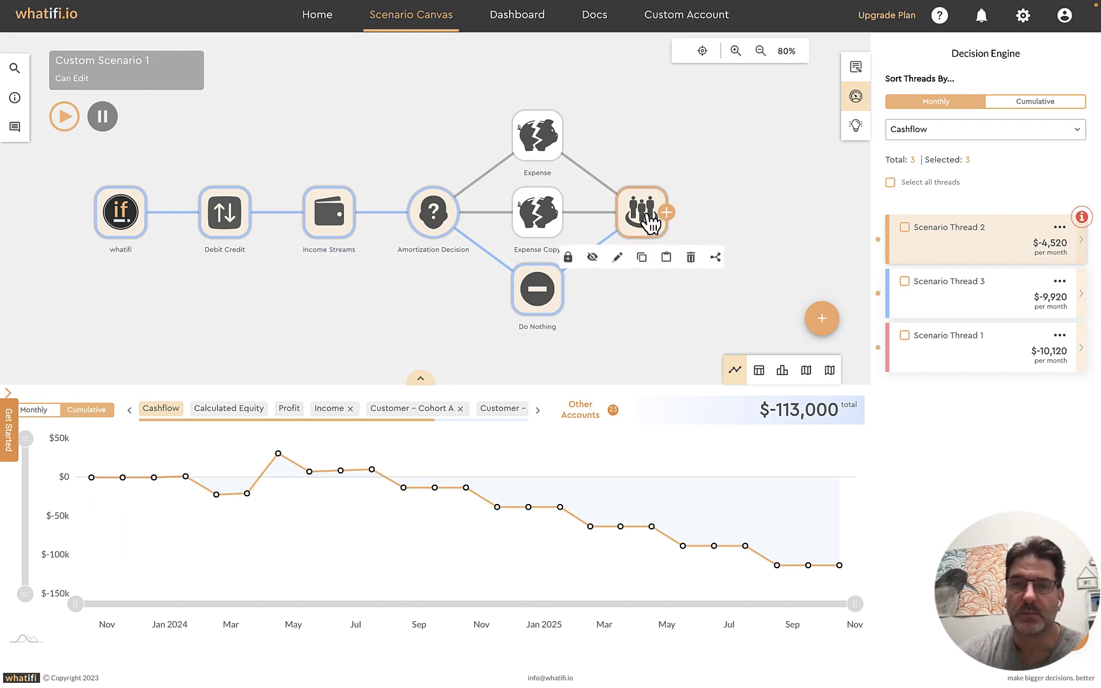
{"action": "left_click", "coordinate": [667, 216]}
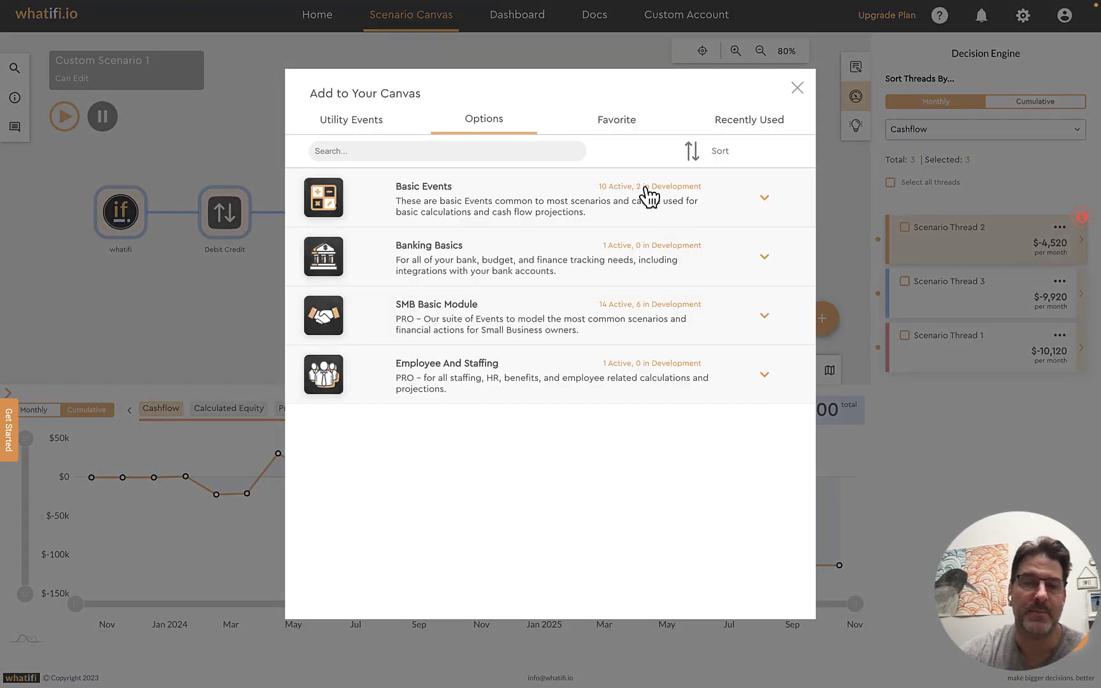
{"action": "left_click", "coordinate": [365, 126]}
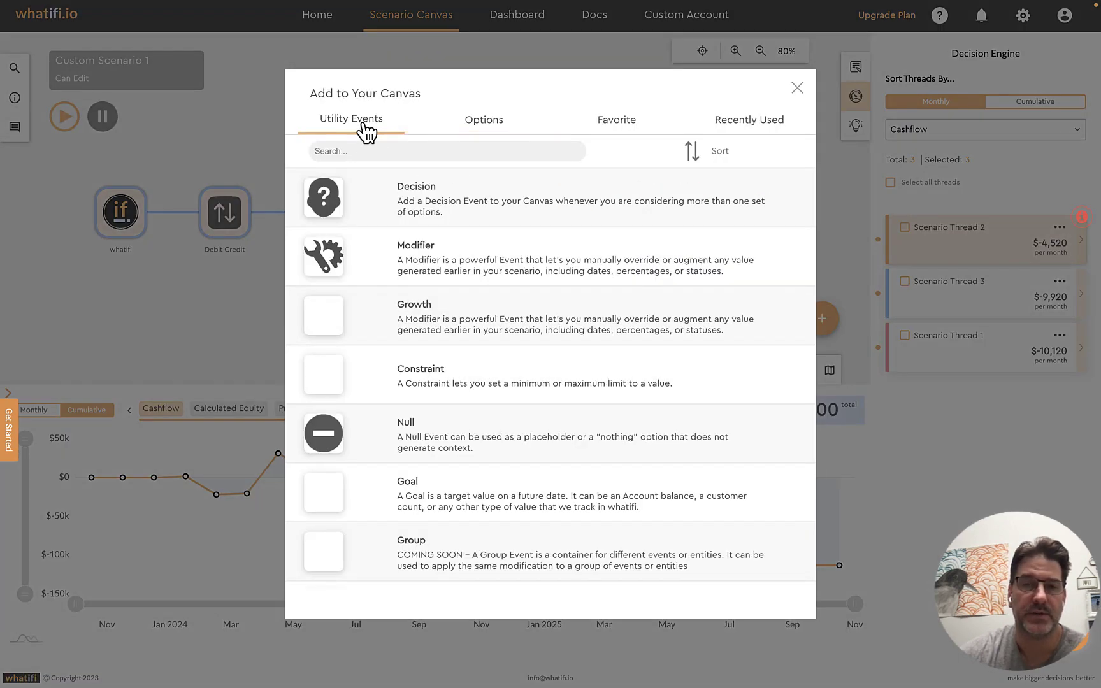
{"action": "left_click", "coordinate": [423, 247]}
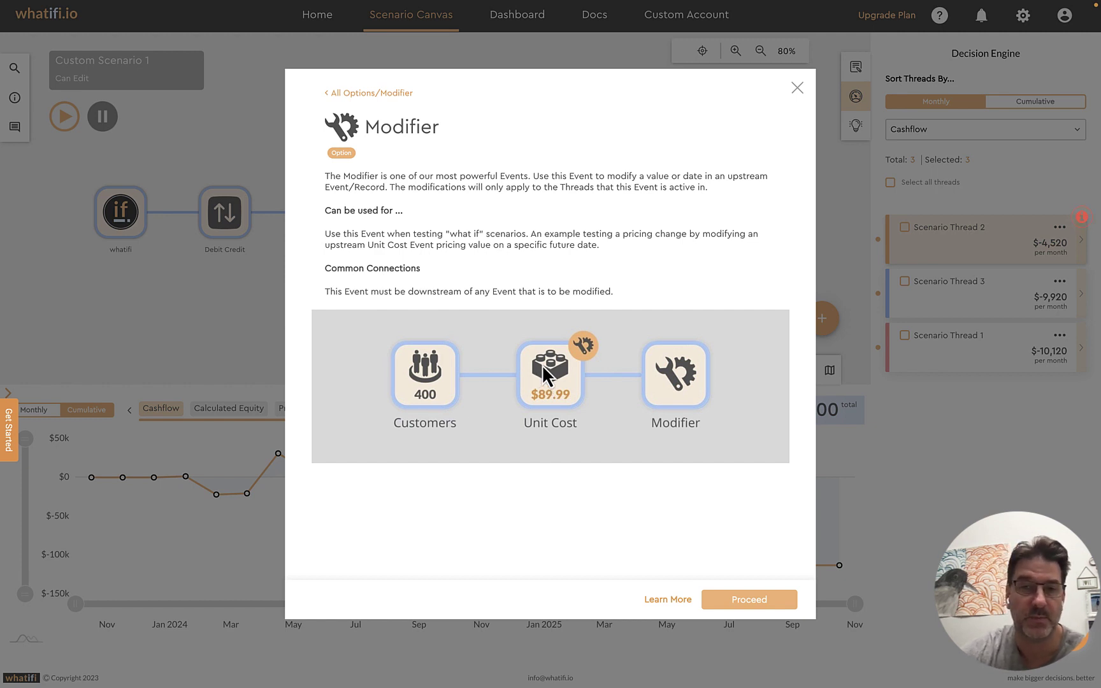
{"action": "left_click", "coordinate": [730, 601]}
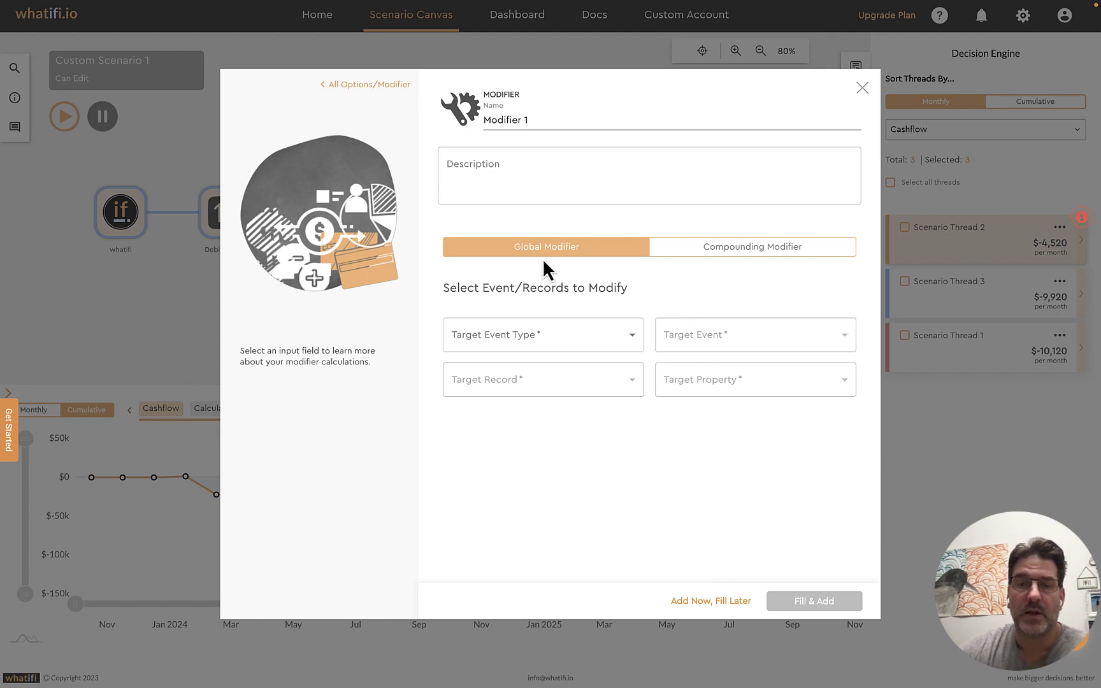
Target the modifier at event type Income, event Income Streams, record One Off, and property Income Start
{"action": "left_click", "coordinate": [636, 342]}
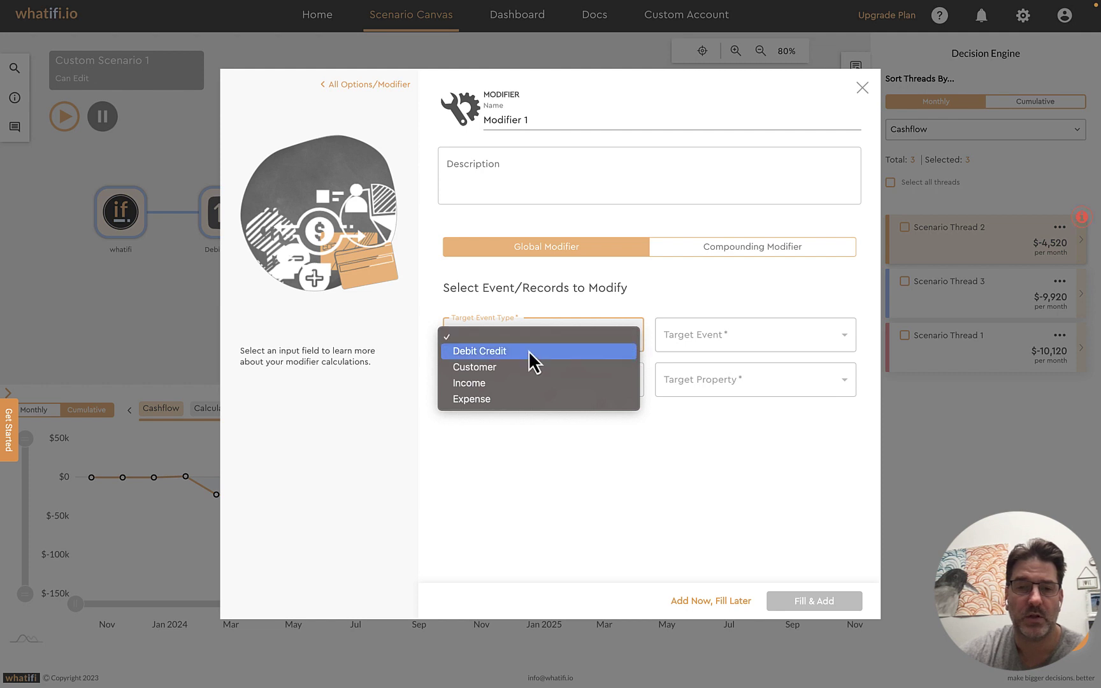
{"action": "left_click", "coordinate": [475, 388]}
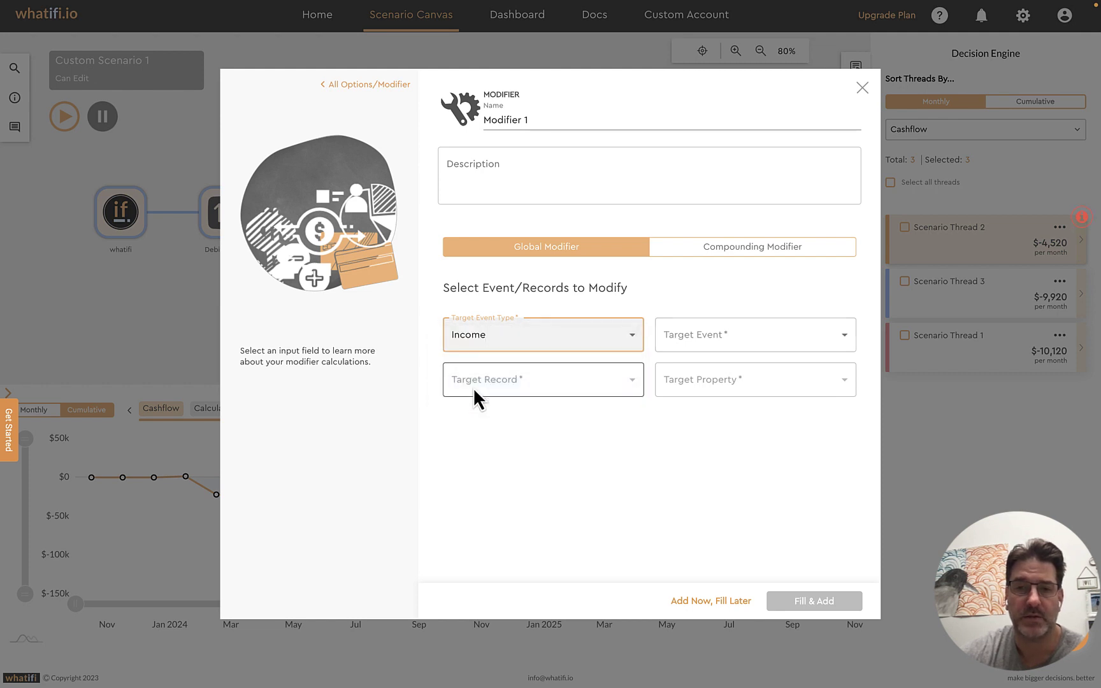
{"action": "left_click", "coordinate": [838, 343]}
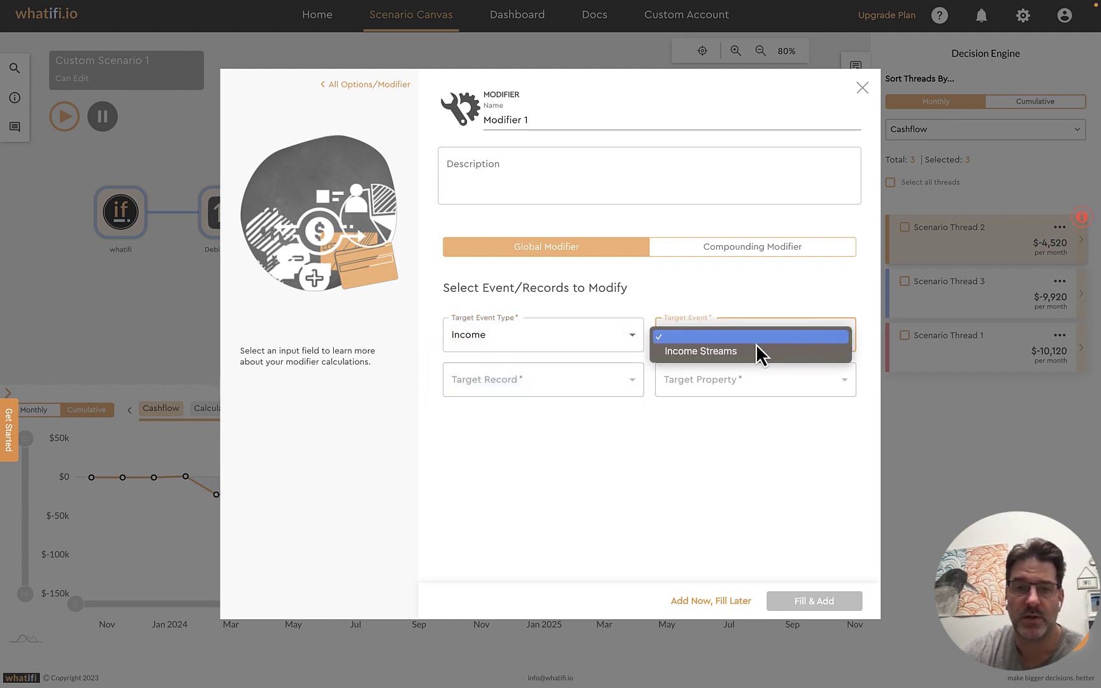
{"action": "left_click", "coordinate": [705, 355]}
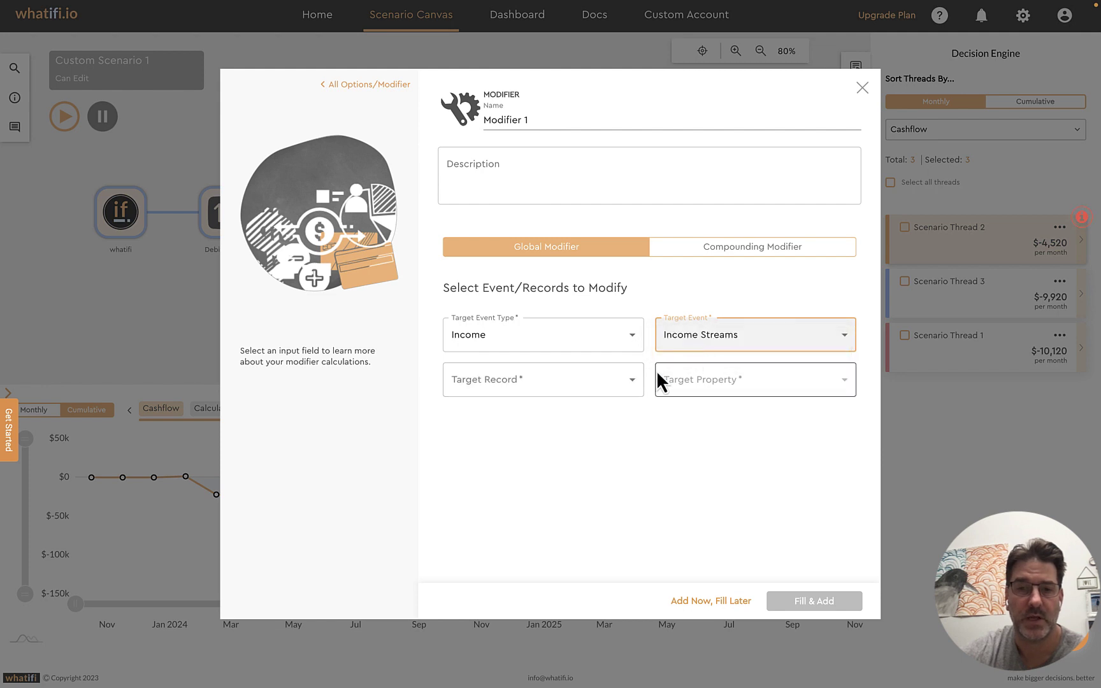
{"action": "left_click", "coordinate": [631, 382]}
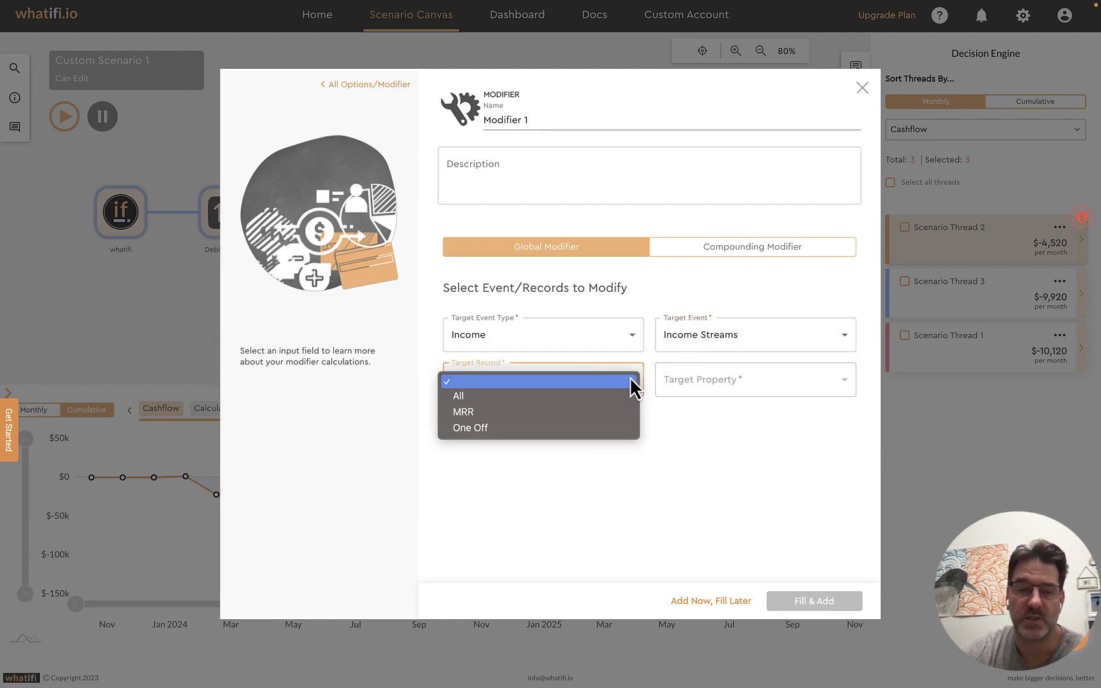
{"action": "left_click", "coordinate": [543, 432]}
{"action": "left_click", "coordinate": [838, 384]}
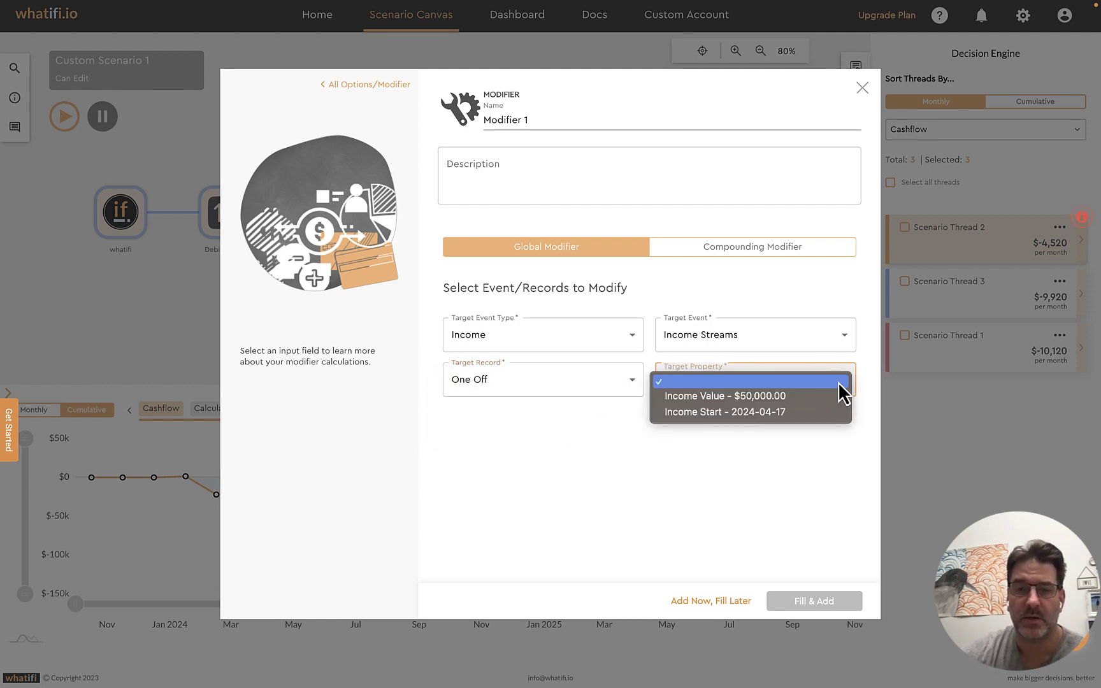
{"action": "left_click", "coordinate": [746, 413]}
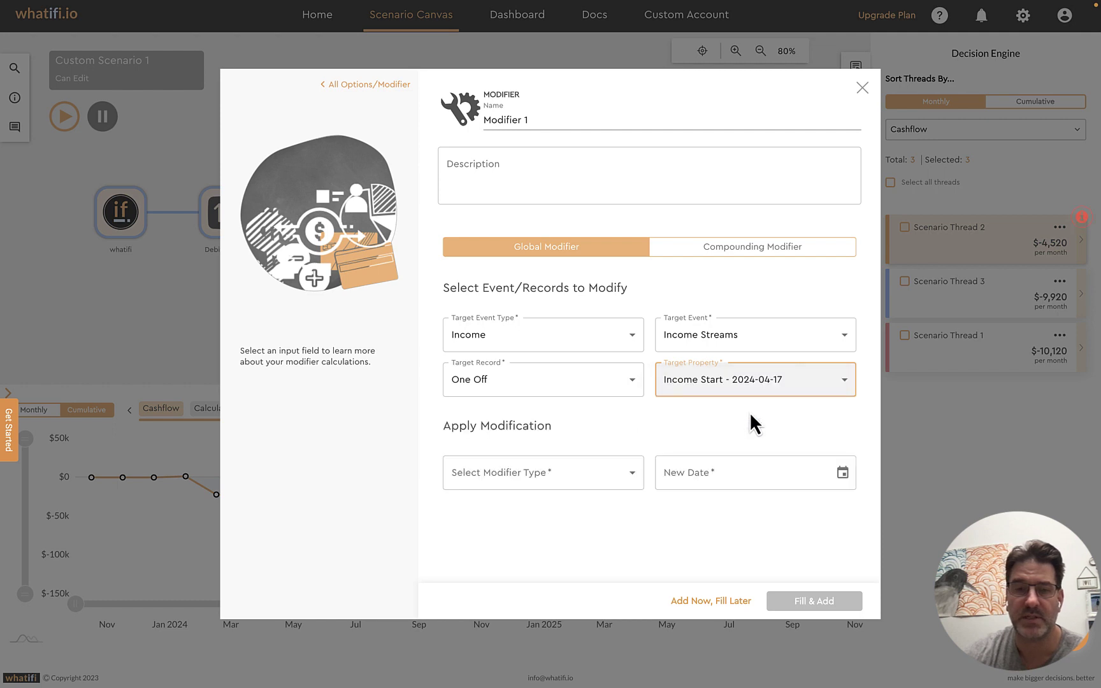
Set the modifier type to Change Date with new date 06/26/2024, and add the modifier to the canvas
{"action": "left_click", "coordinate": [624, 477]}
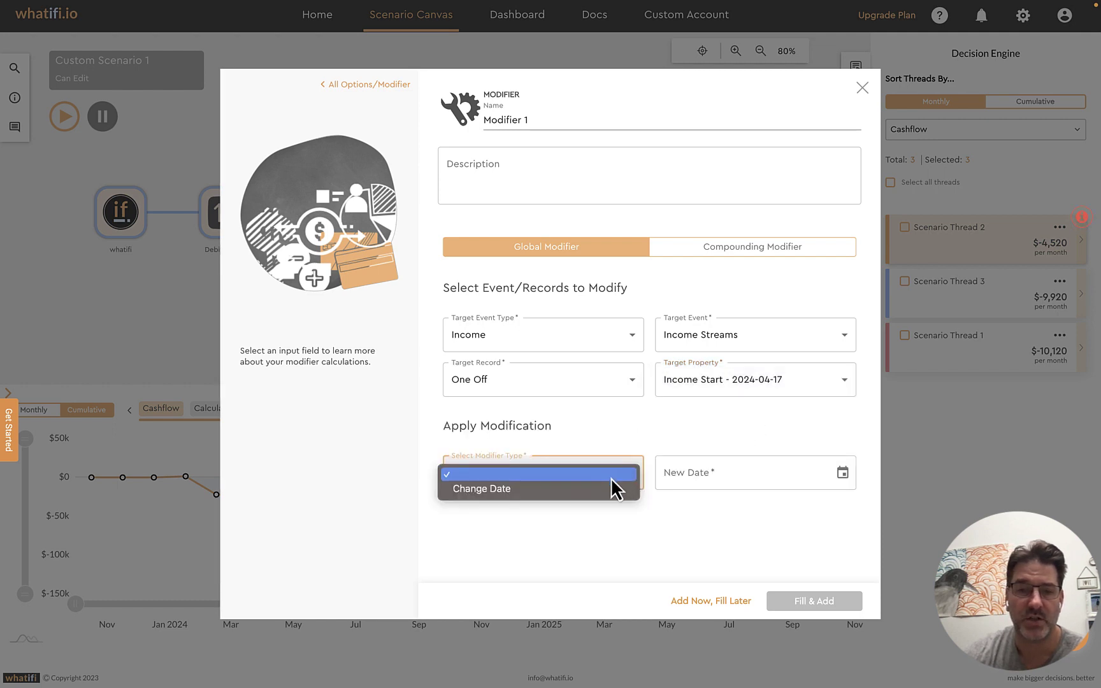
{"action": "left_click", "coordinate": [596, 488]}
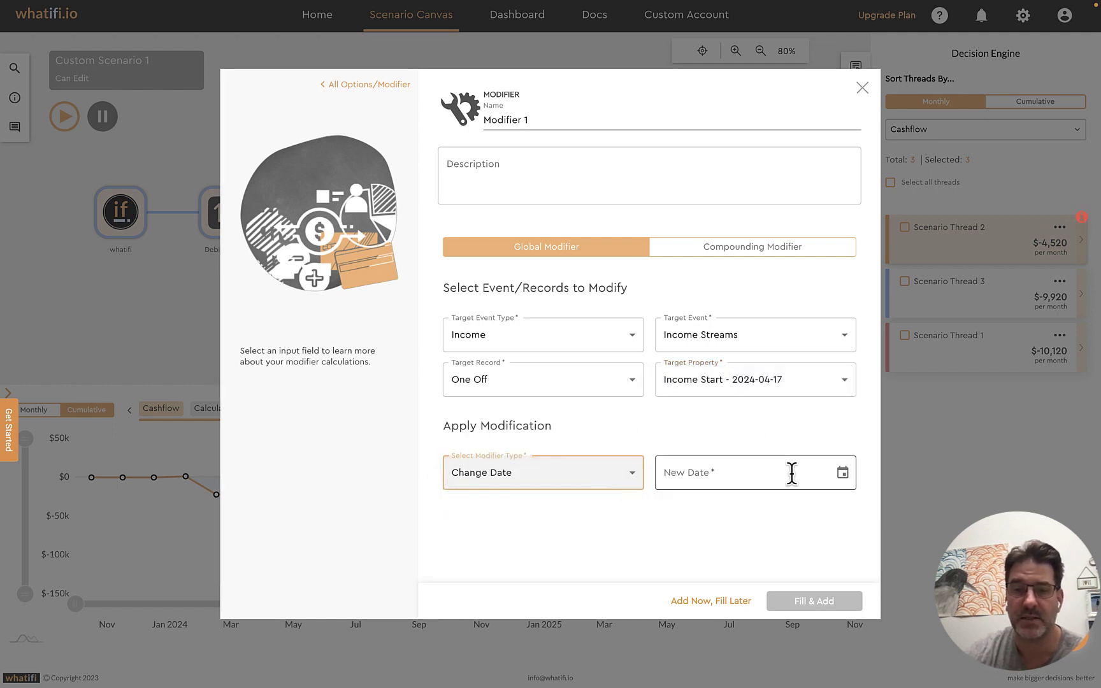
{"action": "left_click", "coordinate": [846, 475]}
{"action": "left_click", "coordinate": [820, 269]}
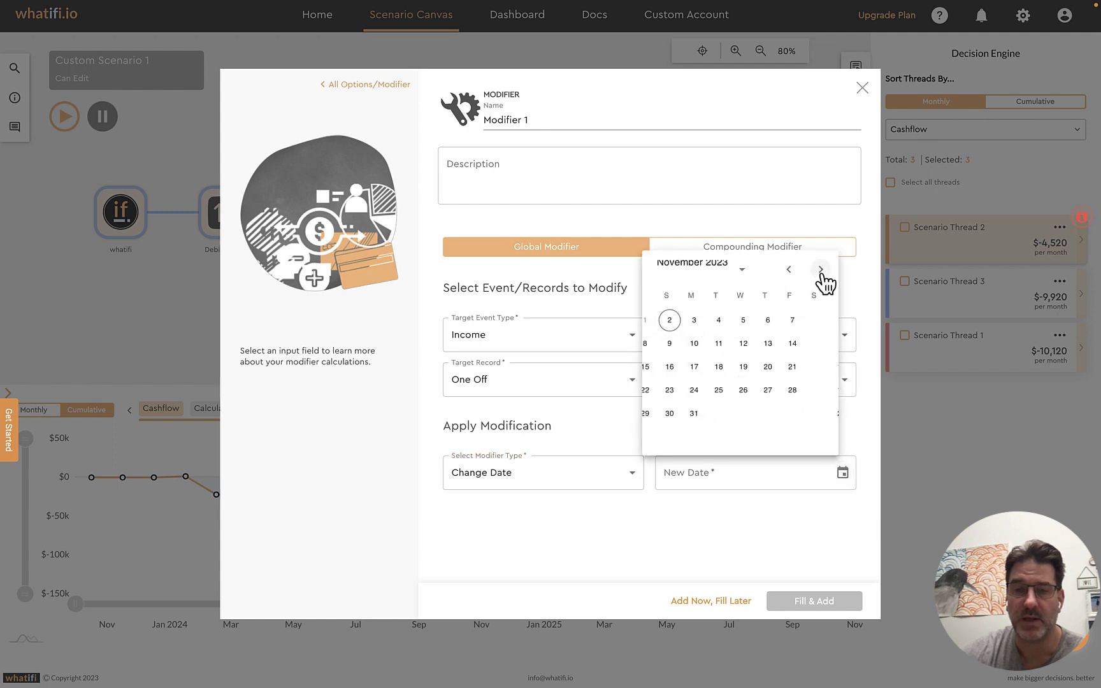
{"action": "left_click", "coordinate": [820, 269]}
{"action": "left_click", "coordinate": [821, 269]}
{"action": "left_click", "coordinate": [821, 269]}
{"action": "left_click", "coordinate": [821, 269]}
{"action": "left_click", "coordinate": [821, 270]}
{"action": "left_click", "coordinate": [820, 270]}
{"action": "left_click", "coordinate": [820, 270]}
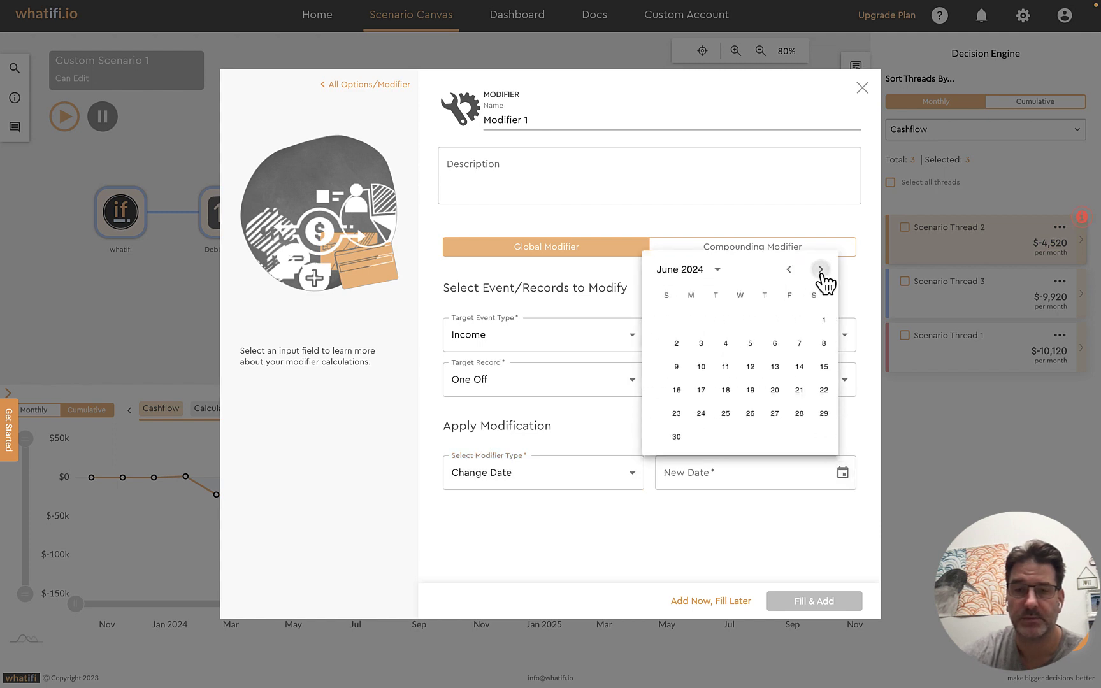
{"action": "left_click", "coordinate": [740, 413]}
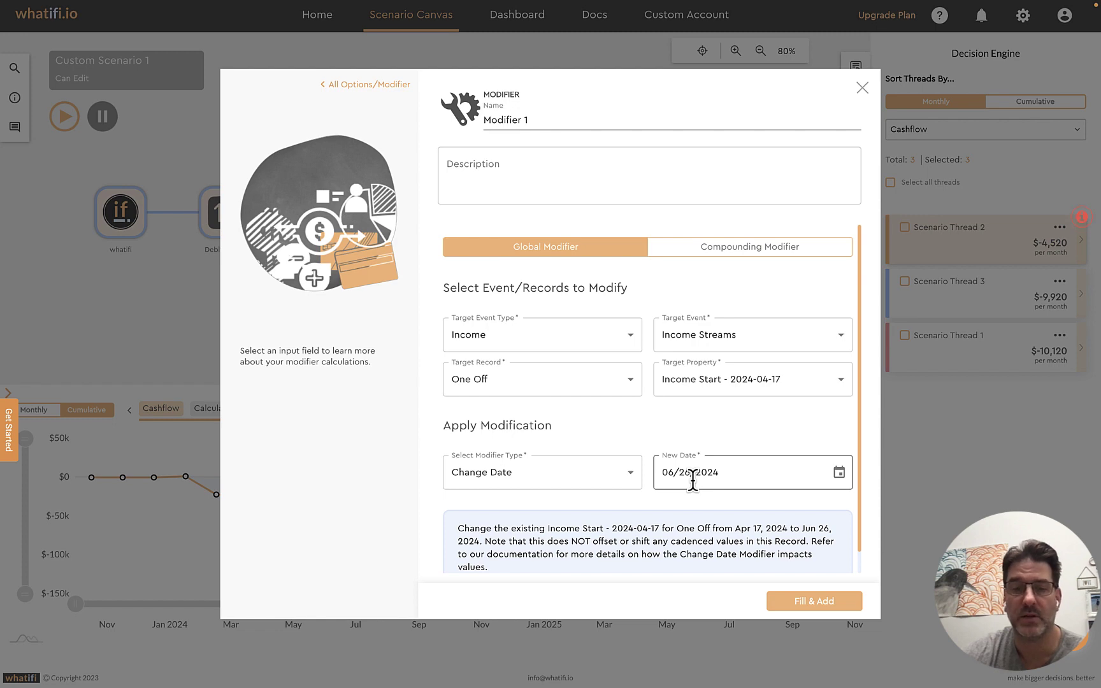
{"action": "left_click", "coordinate": [811, 608]}
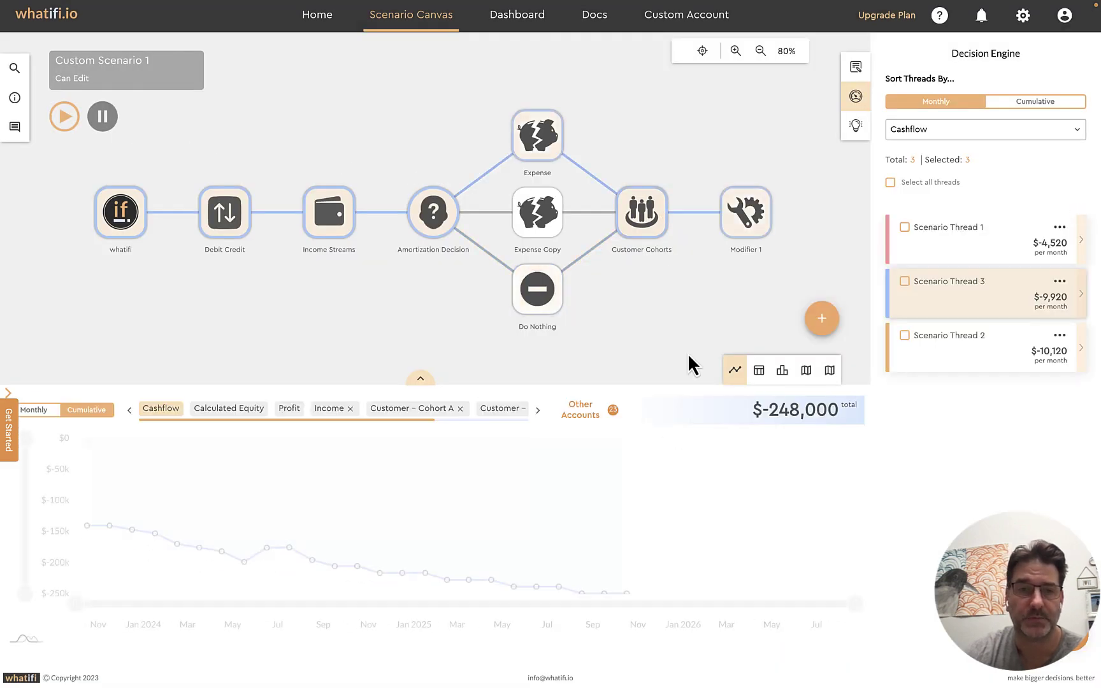
Show cashflow monthly, inspect June 2024, and disable and re-enable Modifier 1 to compare its effect on the graph
{"action": "left_click", "coordinate": [53, 411]}
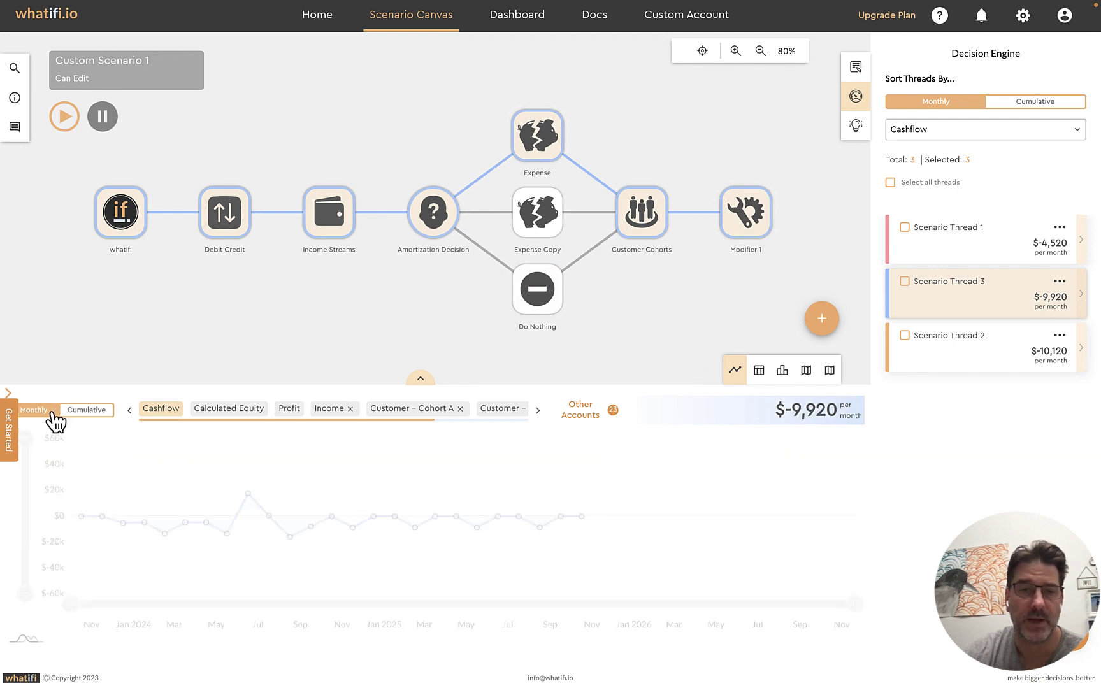
{"action": "mouse_move", "coordinate": [336, 454]}
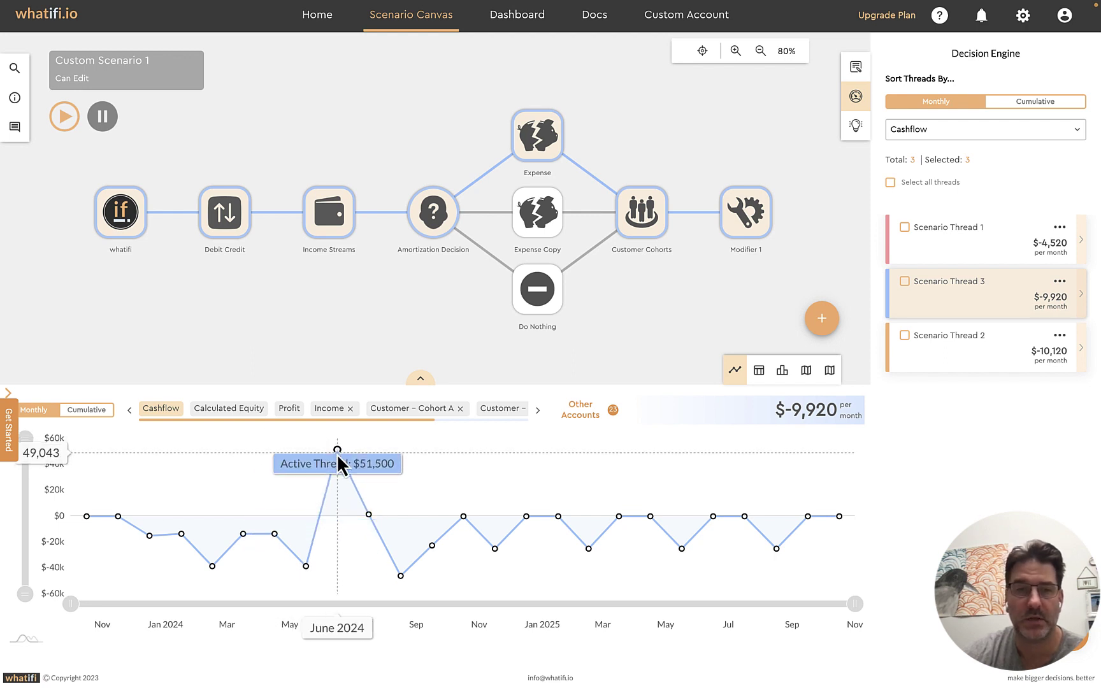
{"action": "mouse_move", "coordinate": [750, 224]}
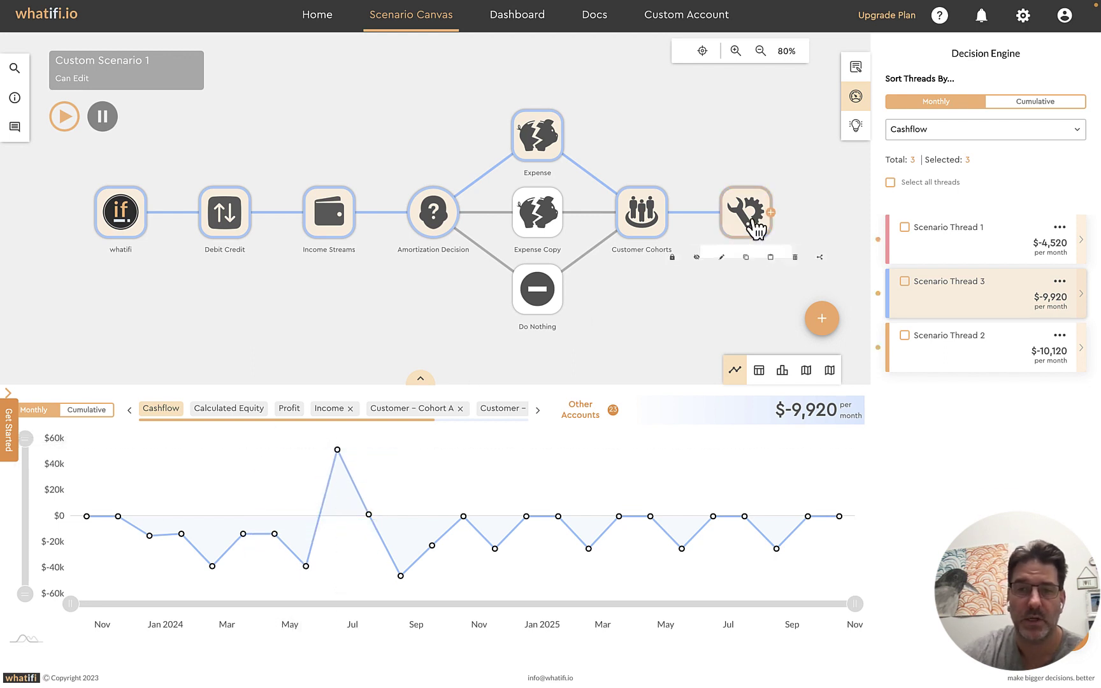
{"action": "left_click", "coordinate": [697, 258]}
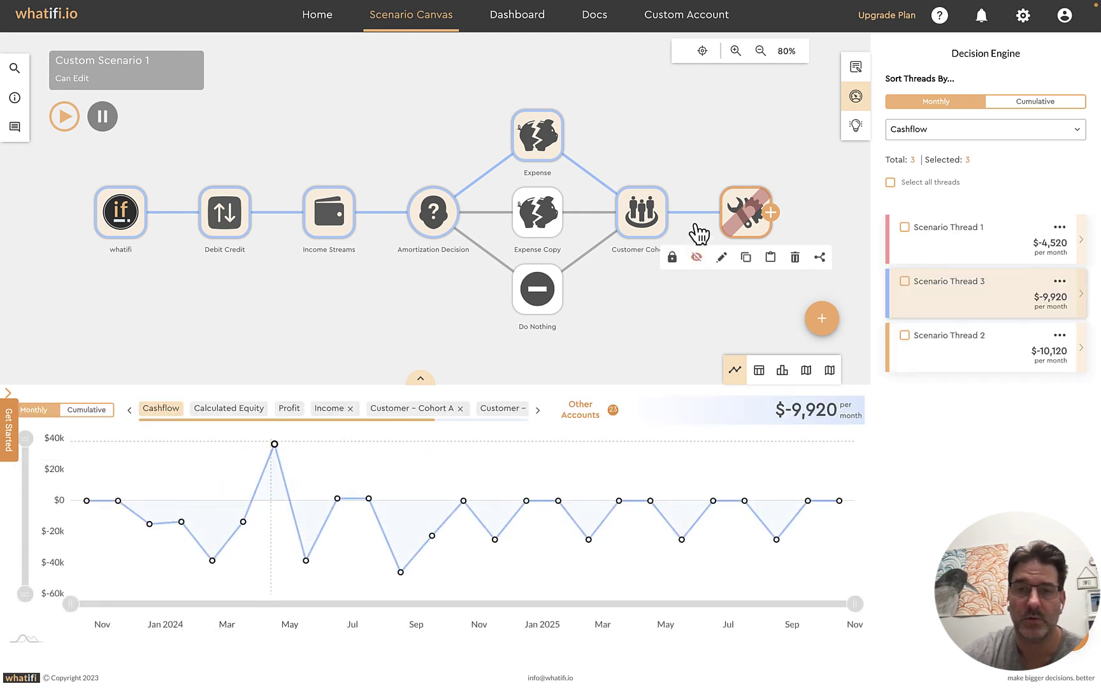
{"action": "left_click", "coordinate": [697, 258]}
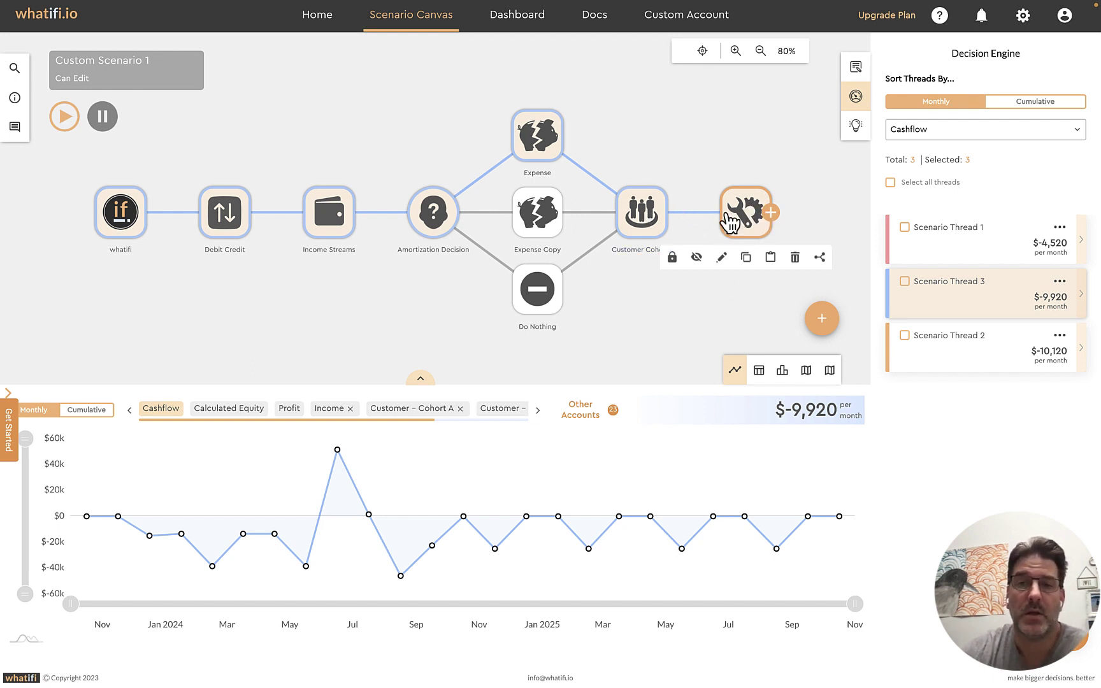
Insert a Decision utility event on the connection between Customer Cohorts and Modifier 1
{"action": "mouse_move", "coordinate": [699, 220]}
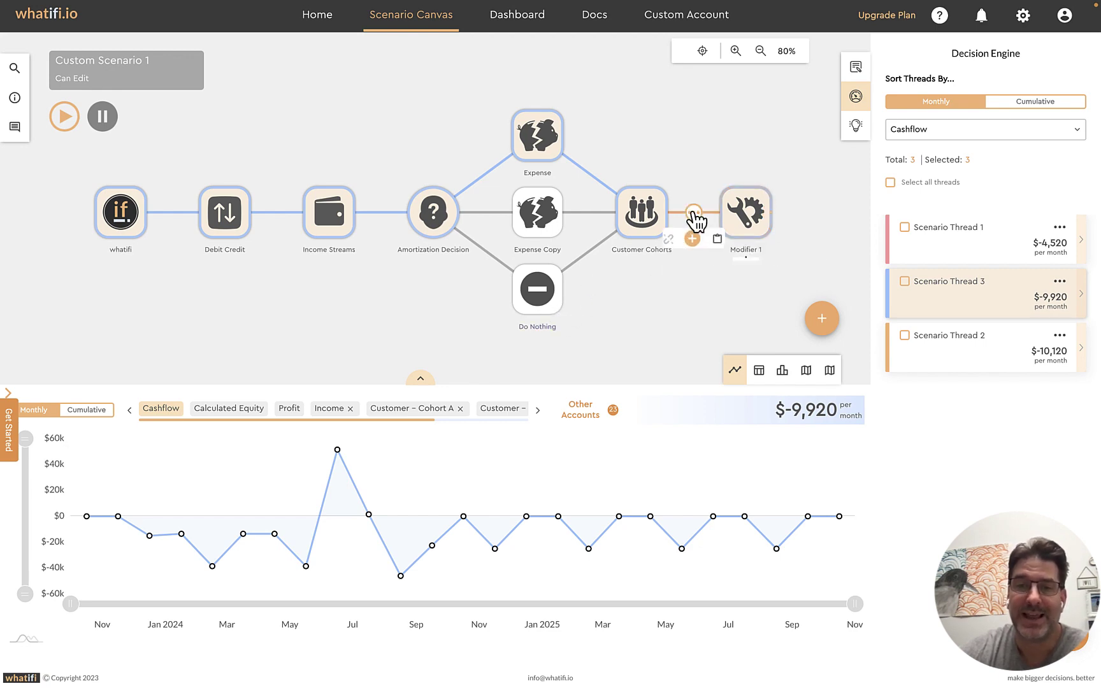
{"action": "left_click", "coordinate": [697, 248]}
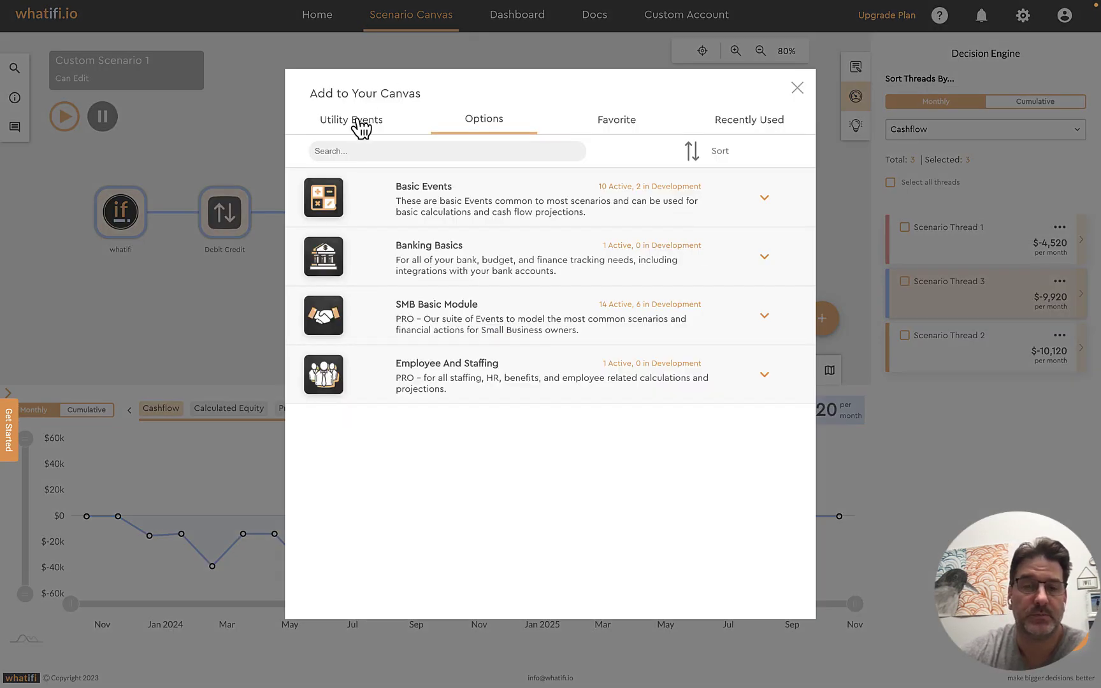
{"action": "left_click", "coordinate": [364, 121]}
{"action": "left_click", "coordinate": [423, 191]}
{"action": "left_click", "coordinate": [750, 601]}
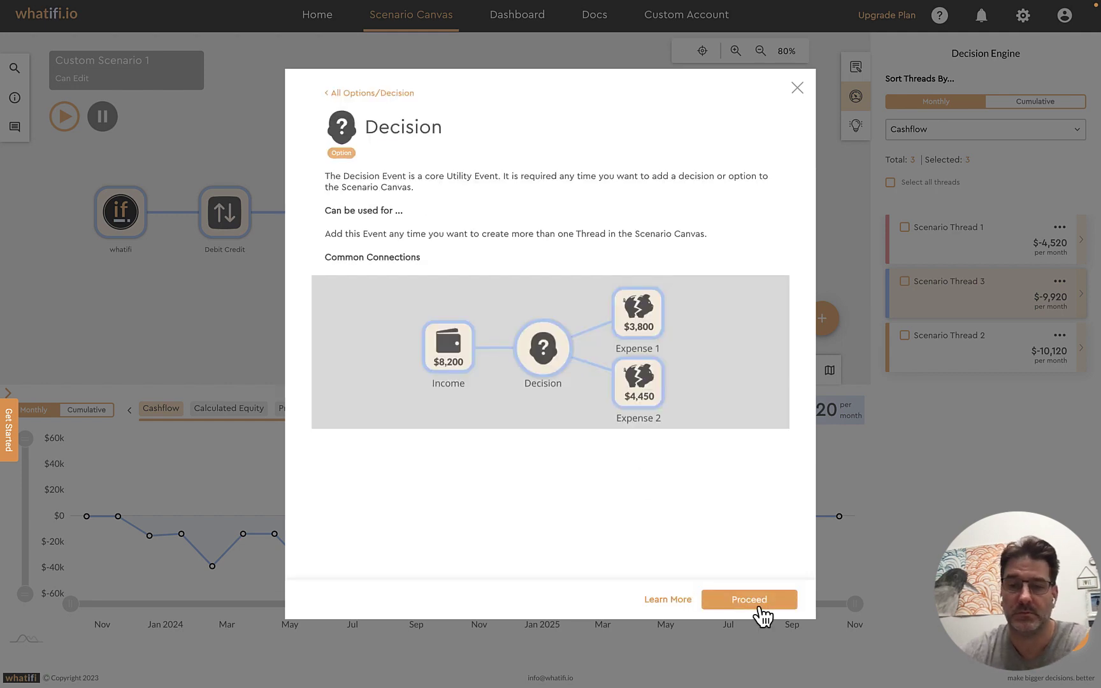
{"action": "left_click", "coordinate": [827, 599]}
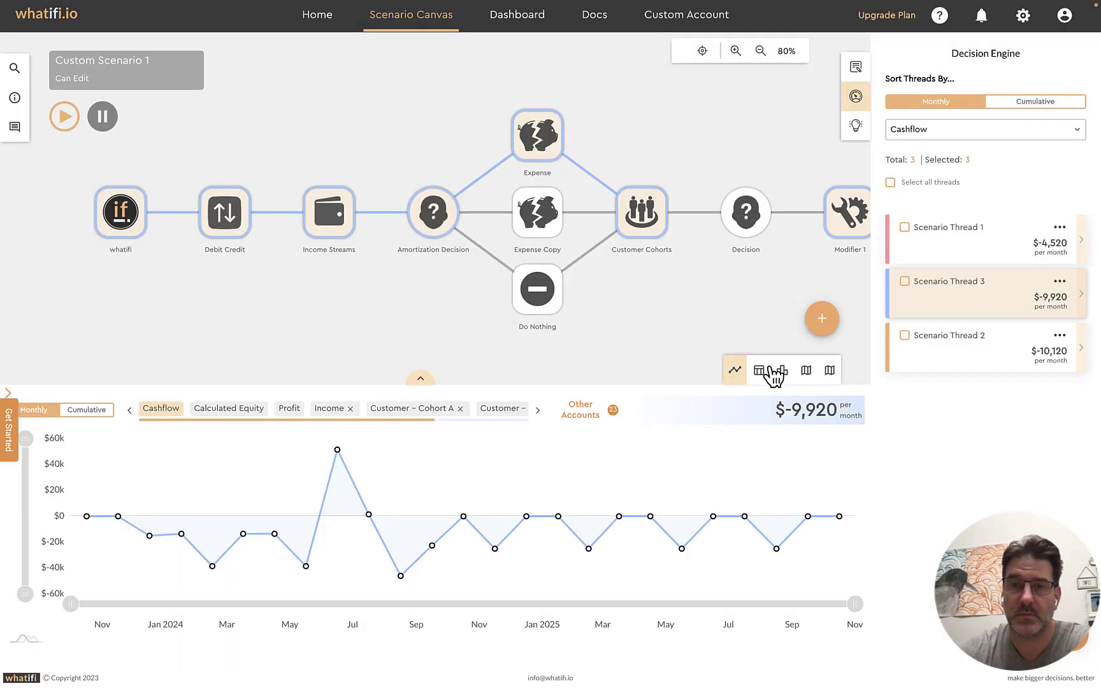
Add a Null event as an alternative to Modifier 1 under the Decision, and inspect the scenario threads through each option
{"action": "left_click", "coordinate": [645, 230]}
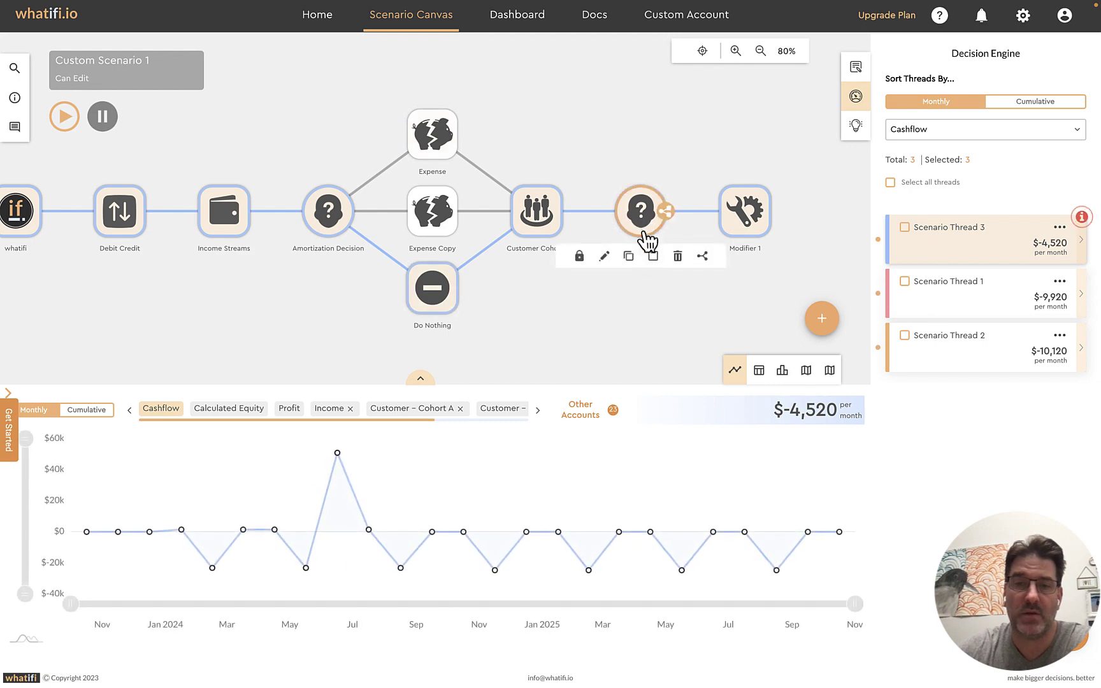
{"action": "left_click", "coordinate": [665, 213]}
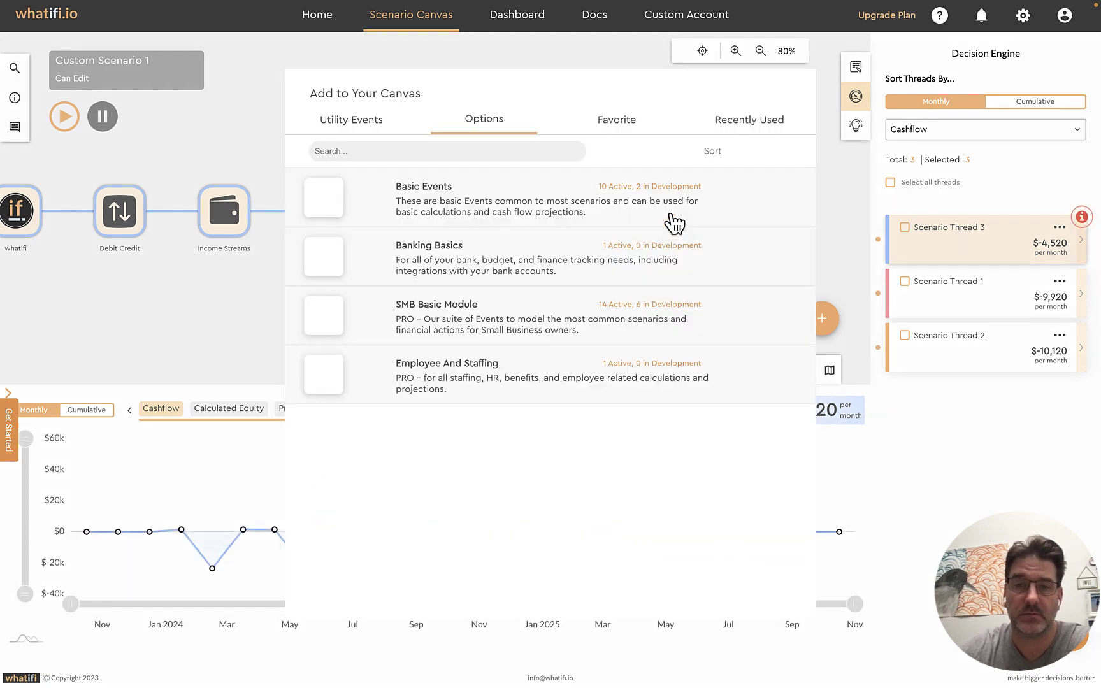
{"action": "left_click", "coordinate": [341, 125]}
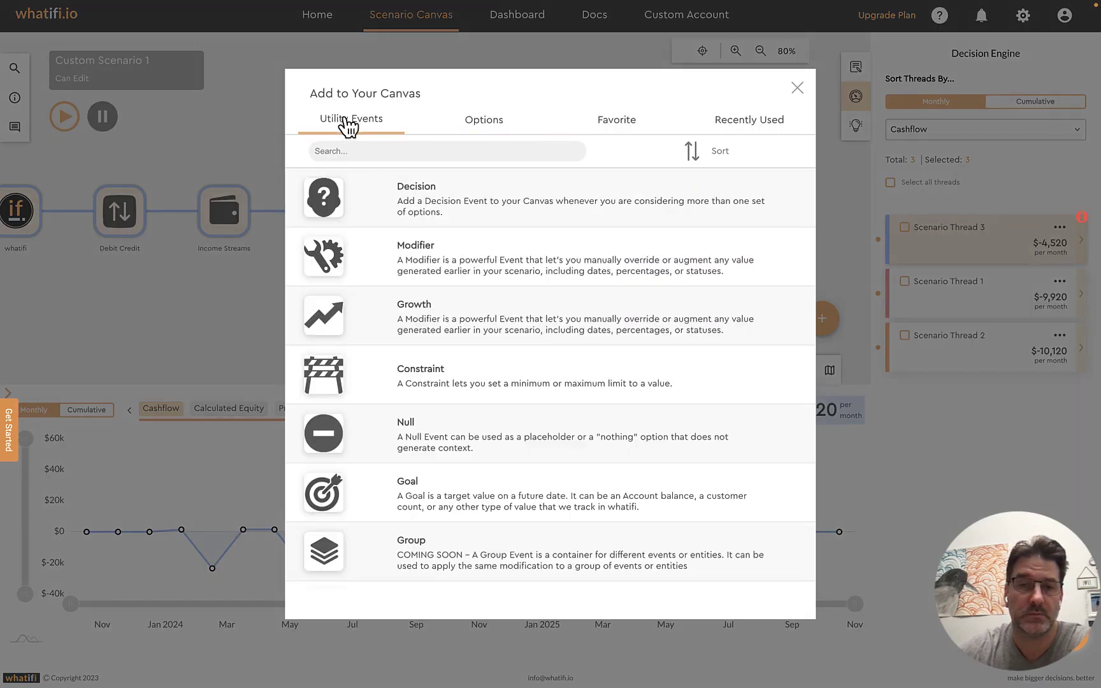
{"action": "left_click", "coordinate": [425, 428]}
{"action": "left_click", "coordinate": [738, 603]}
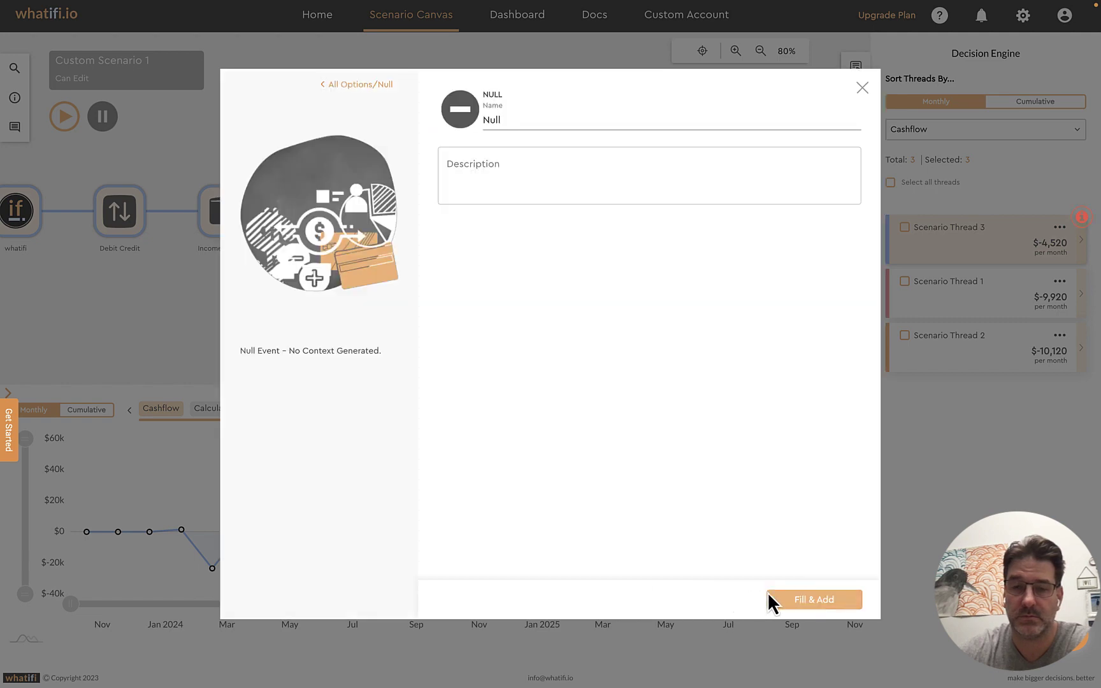
{"action": "left_click", "coordinate": [794, 602]}
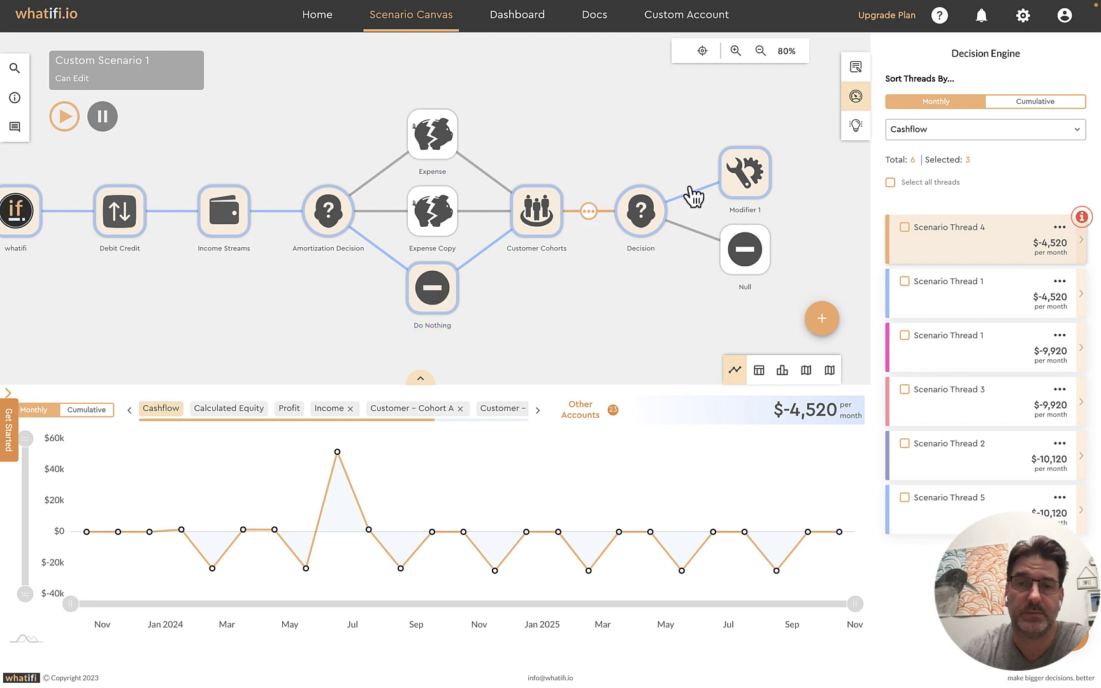
{"action": "left_click", "coordinate": [736, 187]}
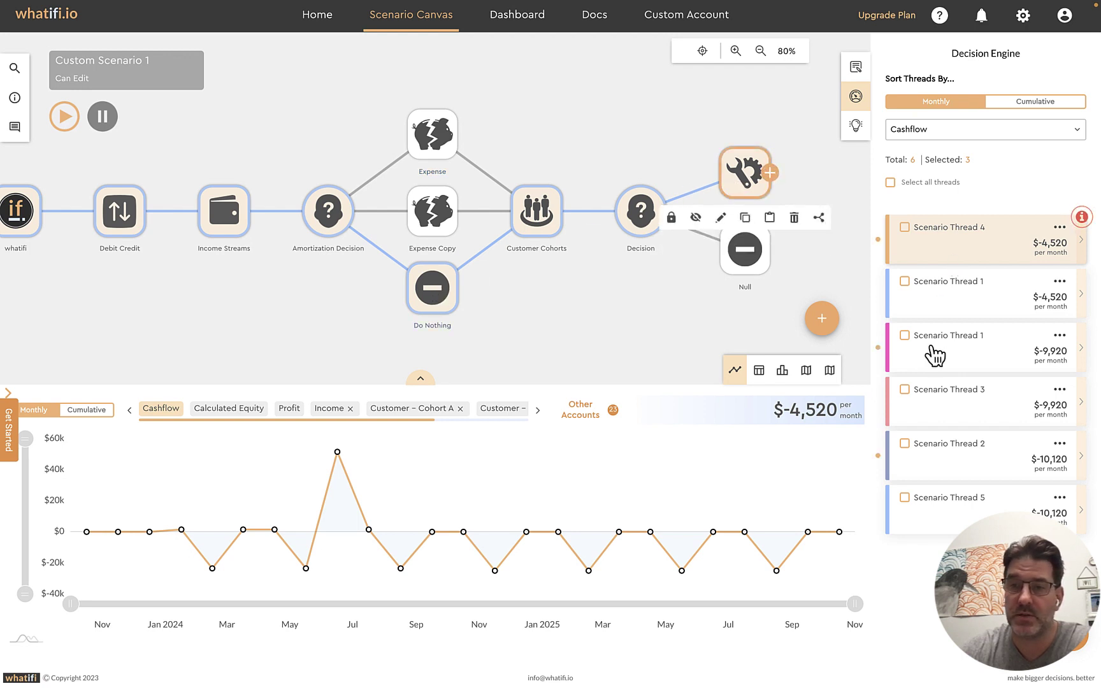
{"action": "left_click", "coordinate": [745, 258]}
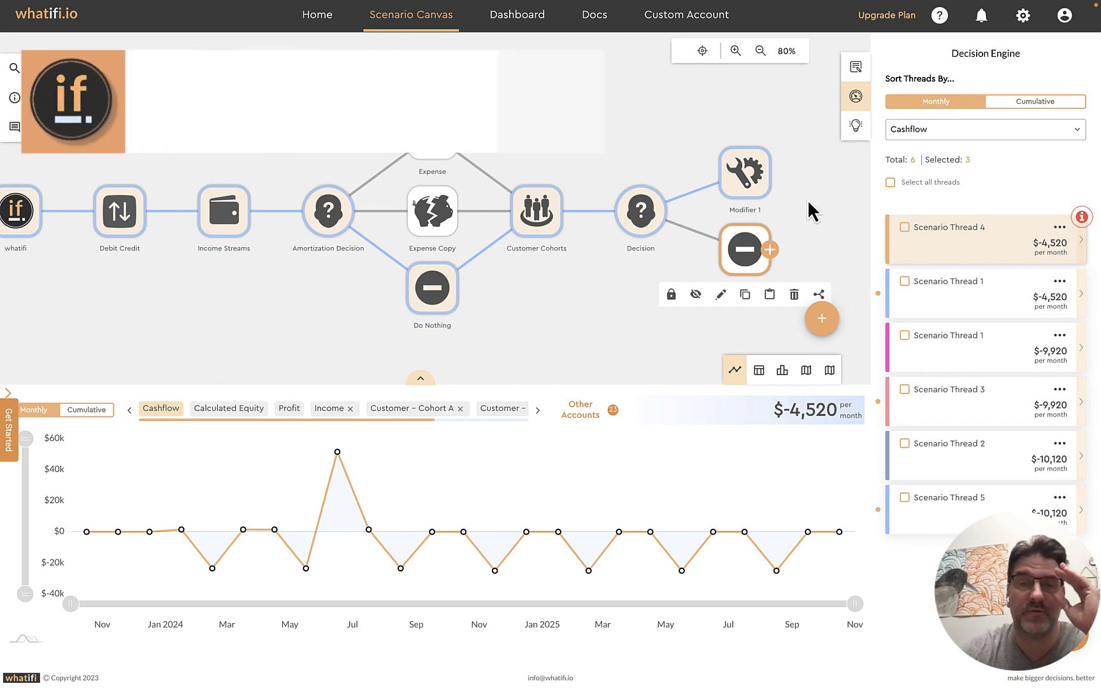
Copy Modifier 1 and paste it as a duplicate event with new records connected after the original
{"action": "left_click_drag", "start_coordinate": [812, 208], "coordinate": [706, 213]}
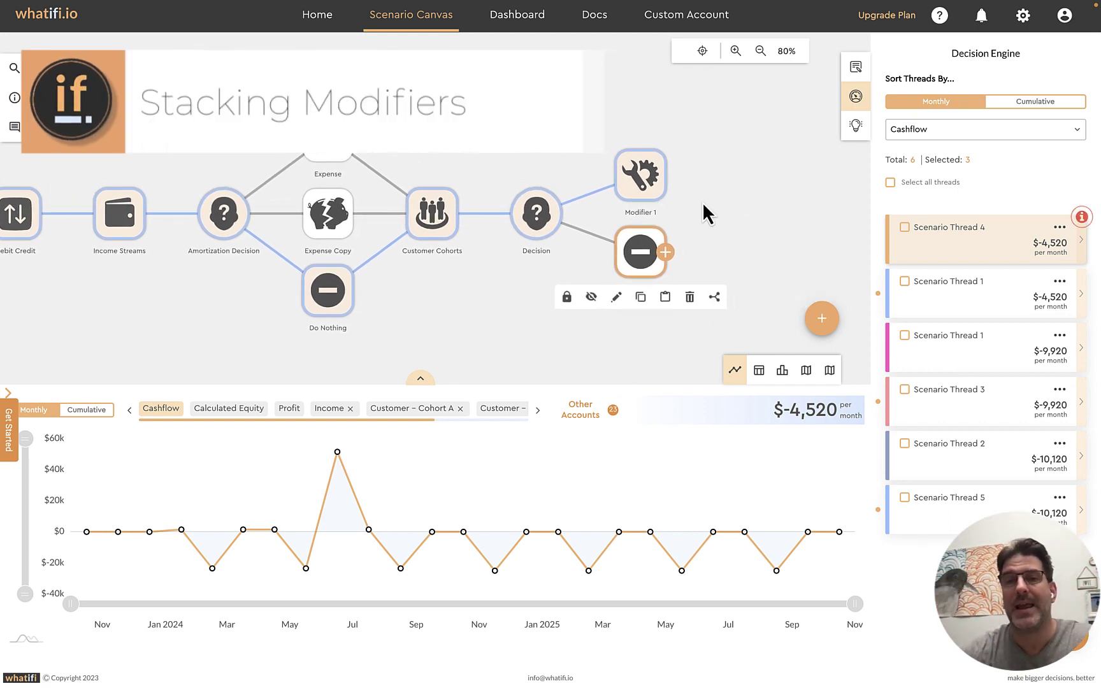
{"action": "left_click", "coordinate": [645, 187]}
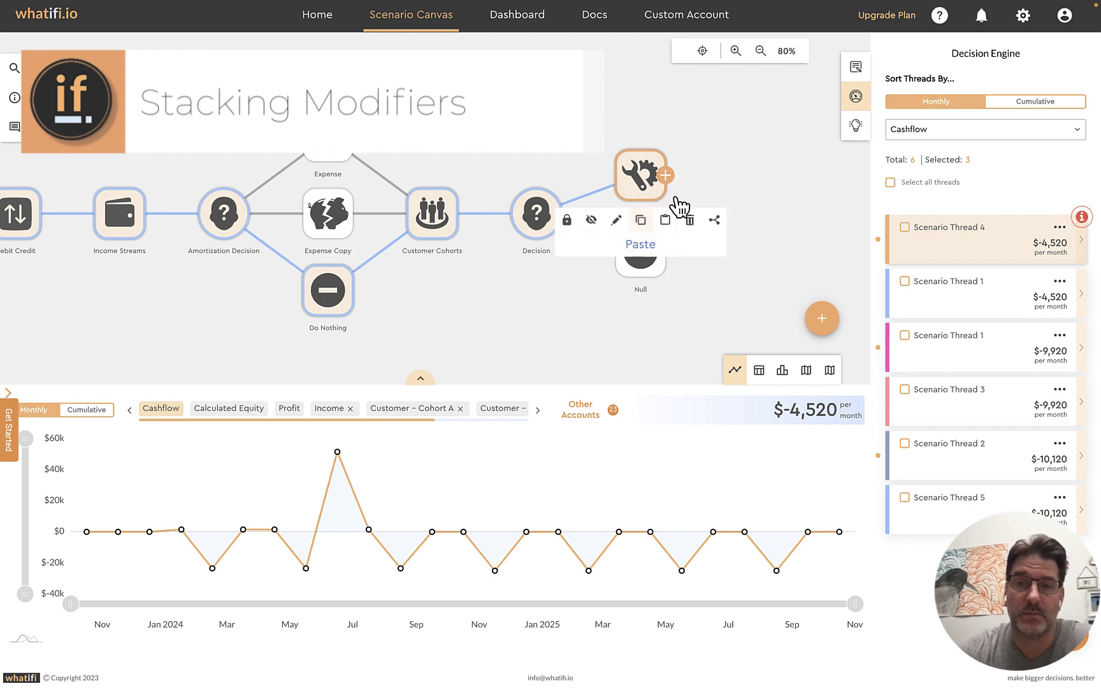
{"action": "left_click", "coordinate": [665, 220]}
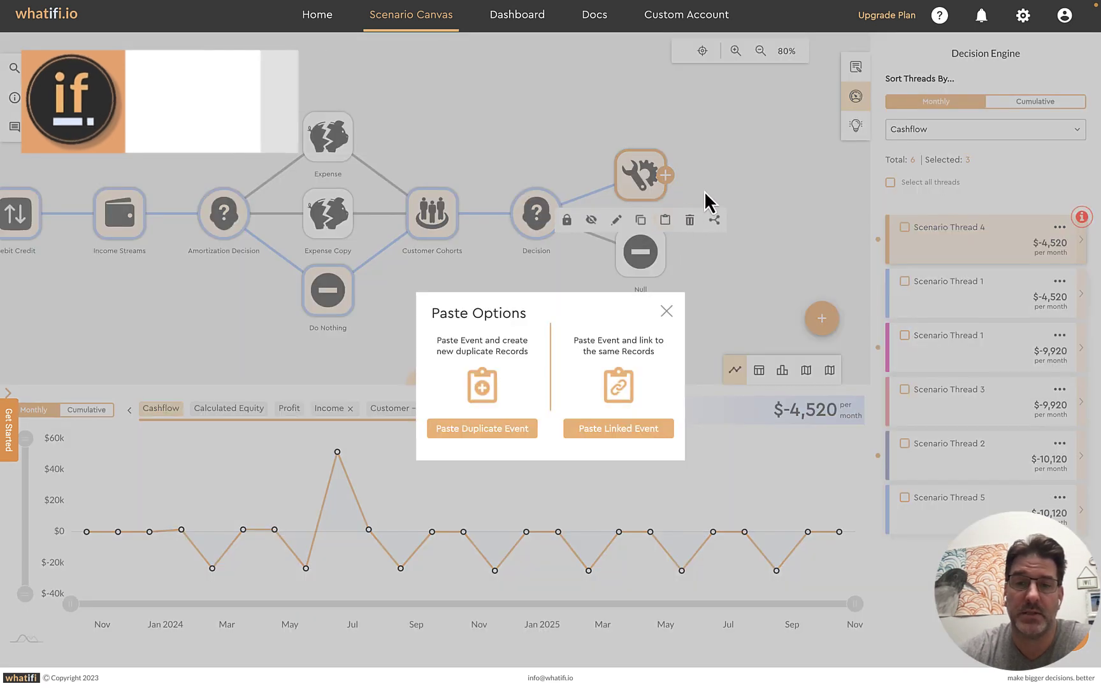
{"action": "left_click", "coordinate": [482, 428]}
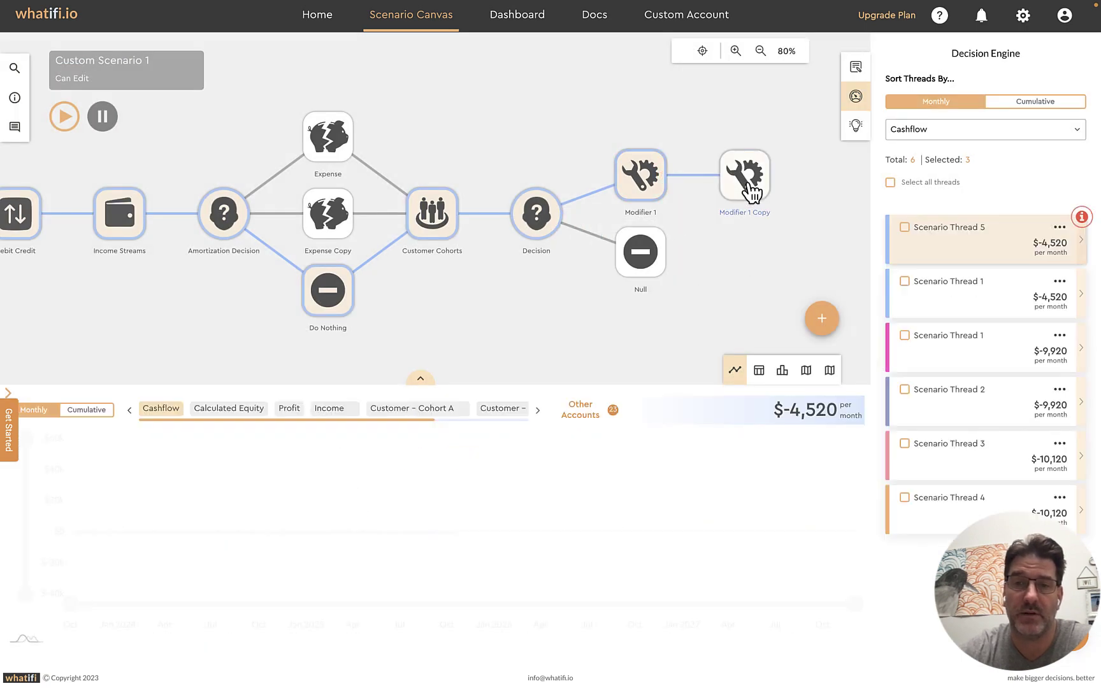
Retarget Modifier 1 Copy to One Off's Income Value, set its type to Change Value with amount 40,000, and update it
{"action": "left_click", "coordinate": [747, 190]}
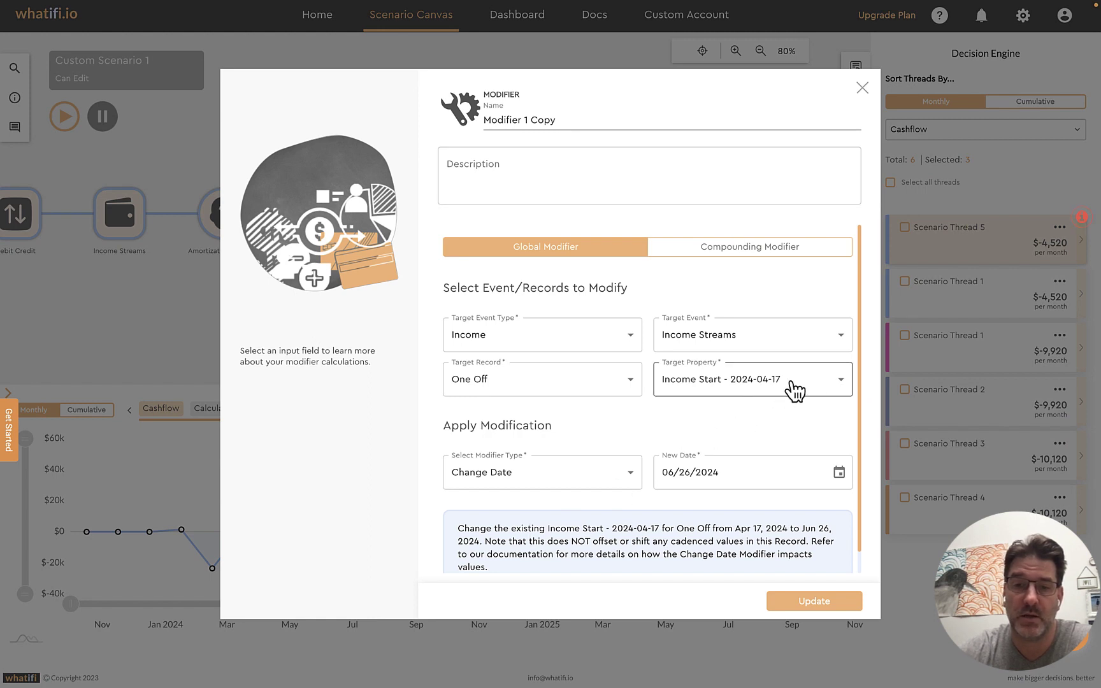
{"action": "left_click", "coordinate": [833, 386]}
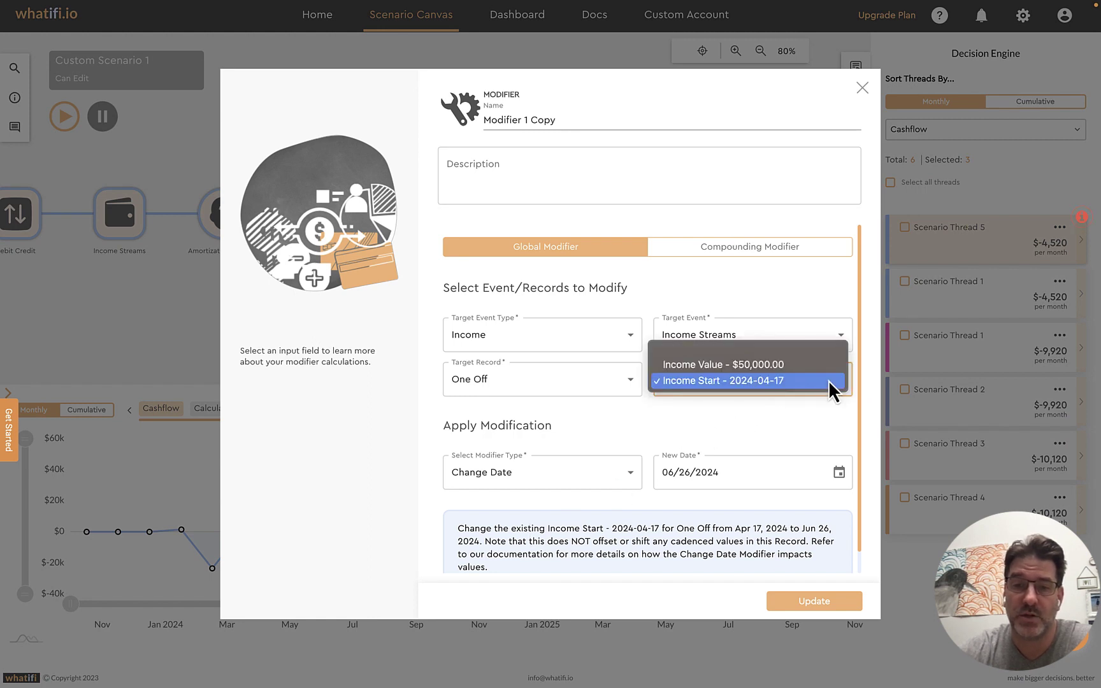
{"action": "left_click", "coordinate": [758, 366]}
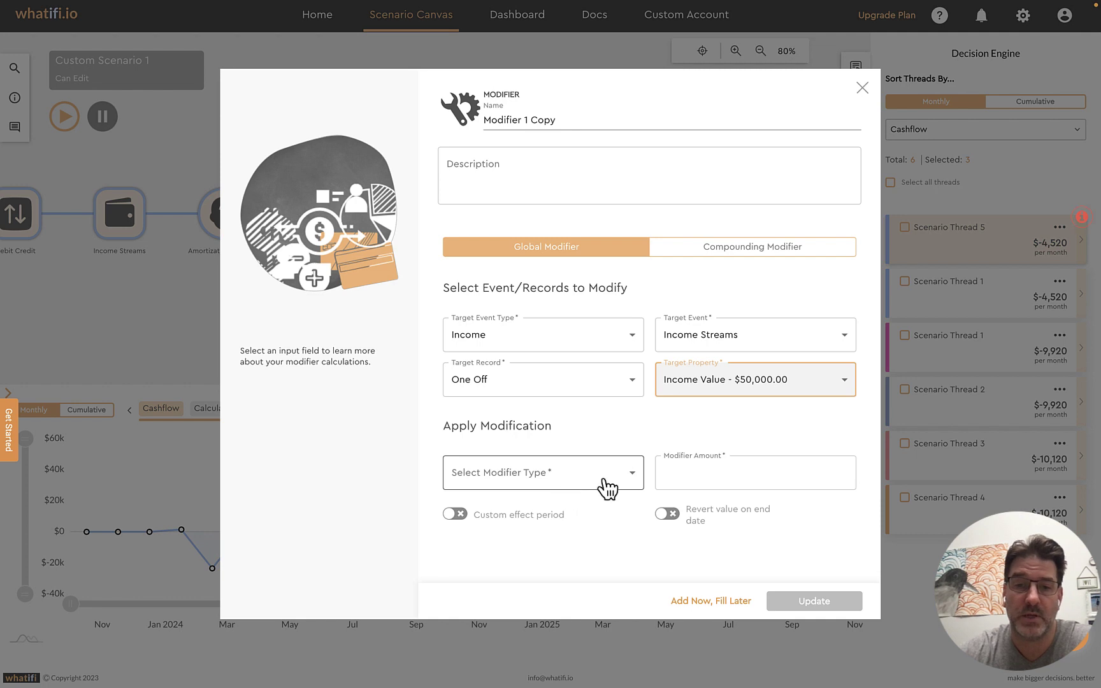
{"action": "left_click", "coordinate": [634, 471]}
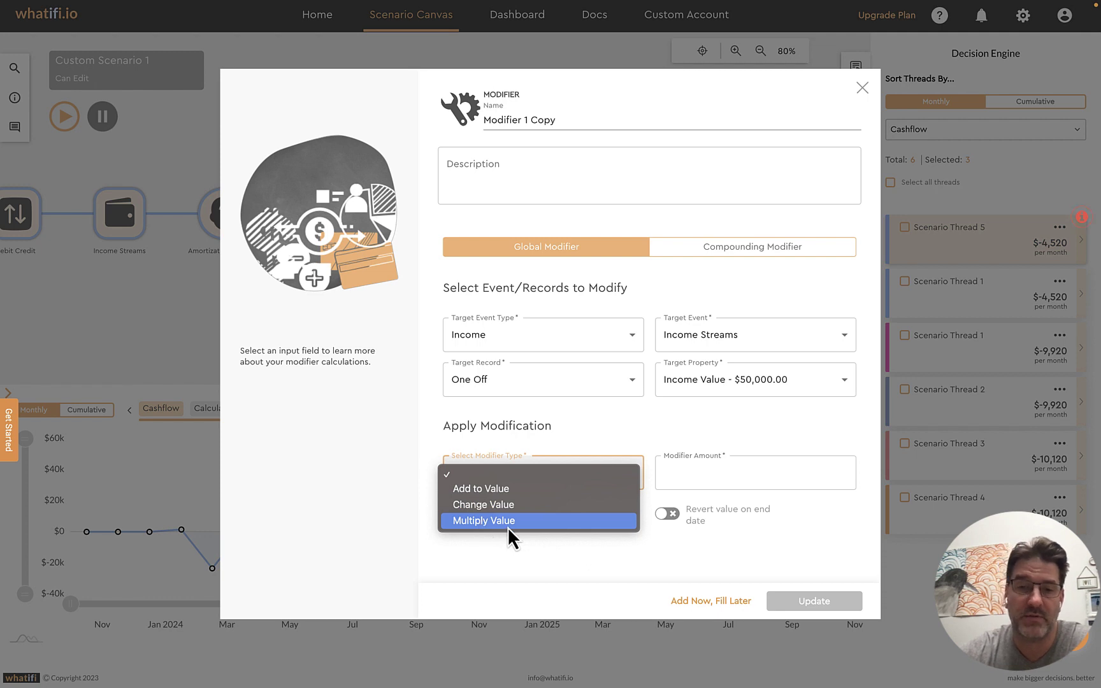
{"action": "left_click", "coordinate": [491, 505]}
{"action": "left_click", "coordinate": [718, 472]}
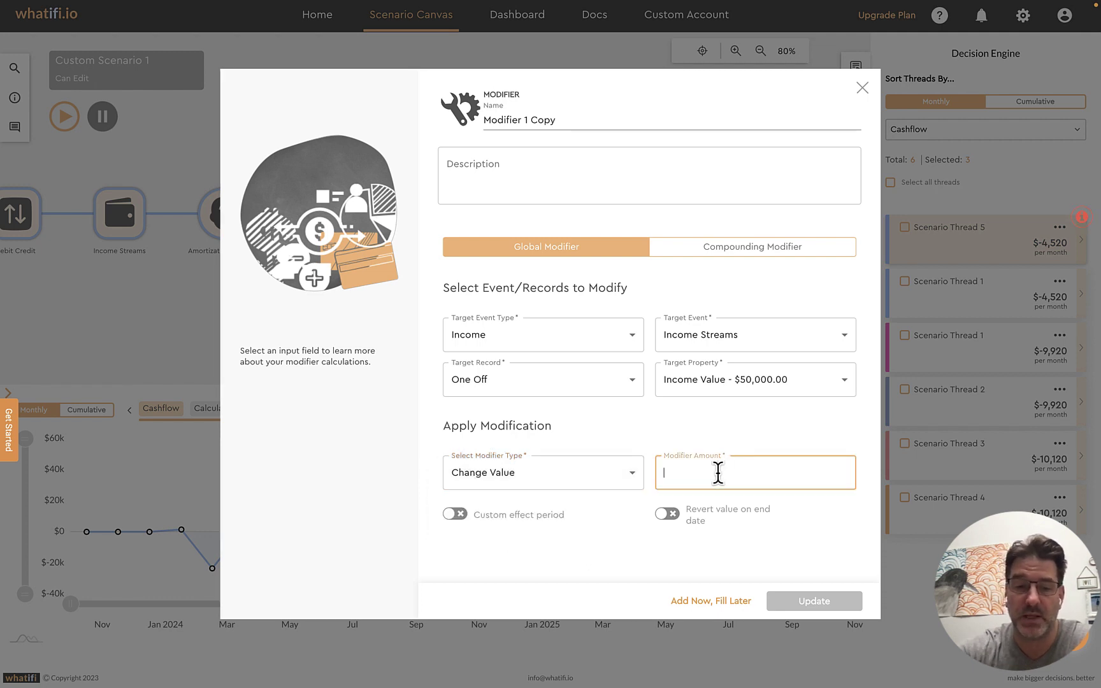
{"action": "type", "text": "400"}
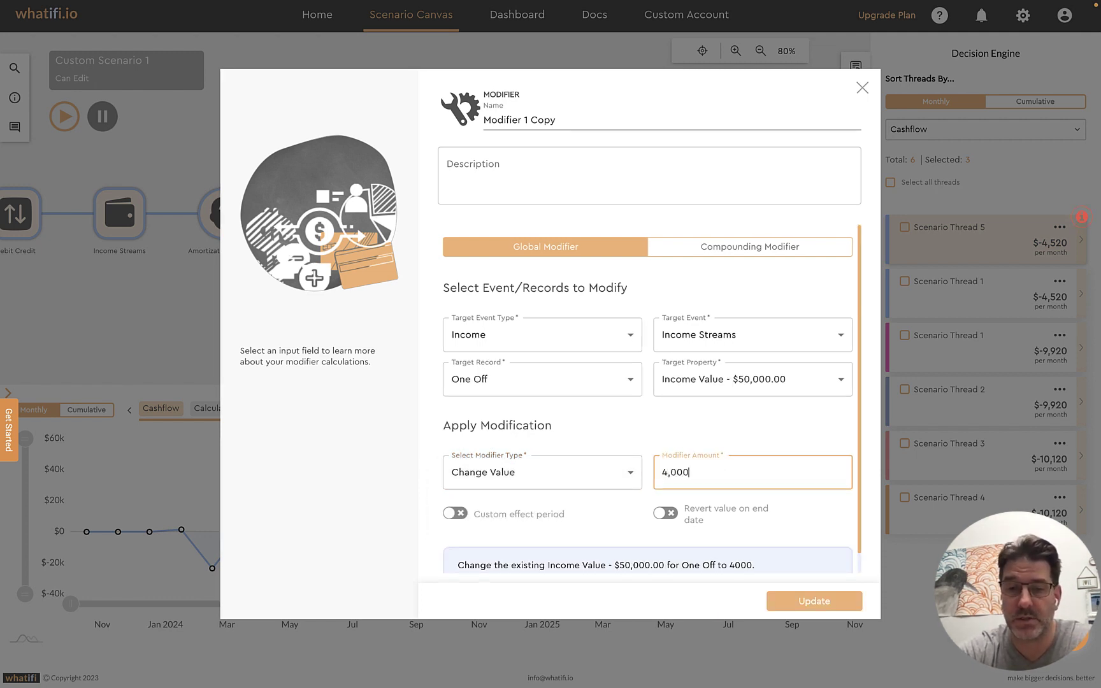
{"action": "left_click", "coordinate": [816, 599]}
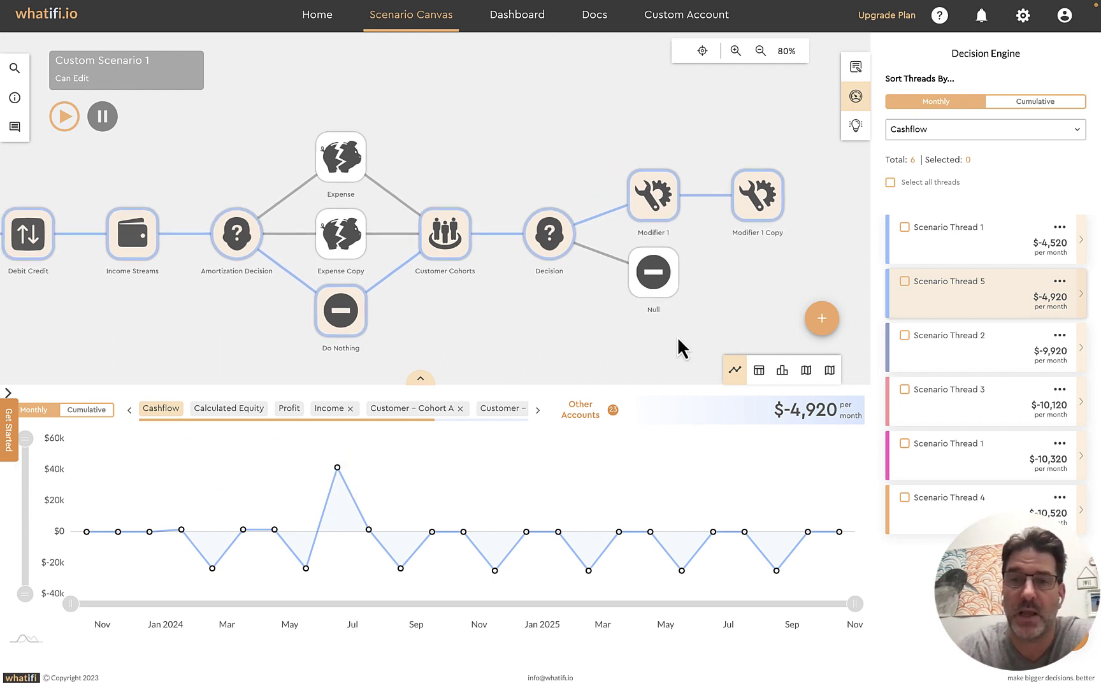
Add a Debit Credit event from Basic Events after Modifier 1 Copy as a placeholder without filling in its details
{"action": "left_click_drag", "start_coordinate": [656, 306], "coordinate": [609, 336]}
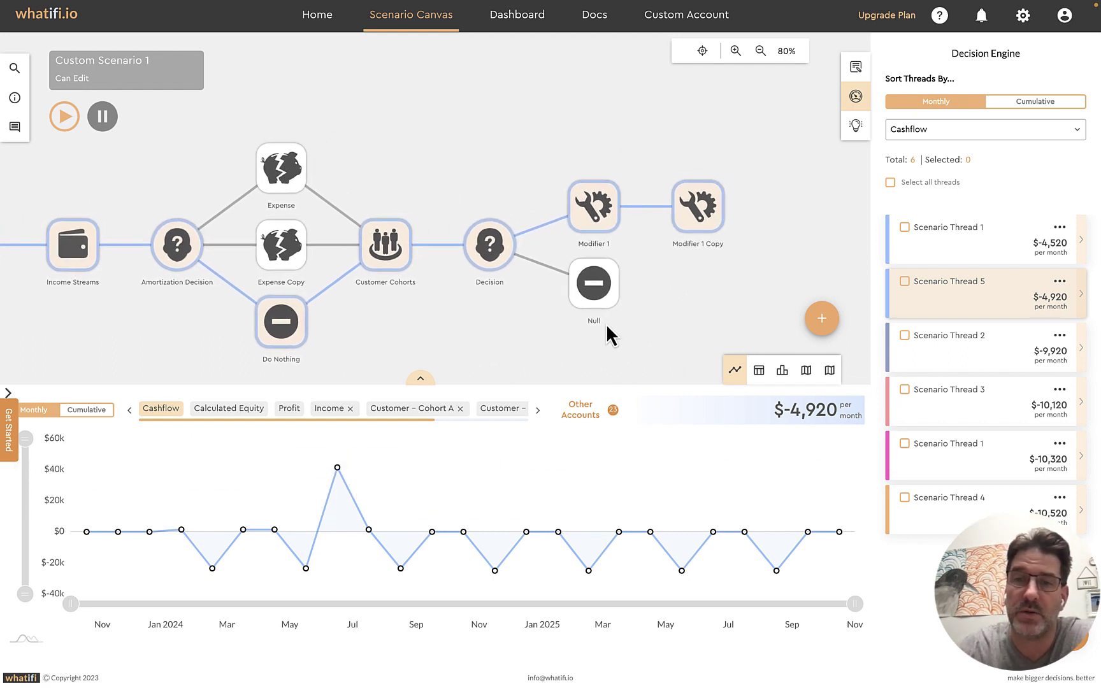
{"action": "left_click", "coordinate": [724, 207]}
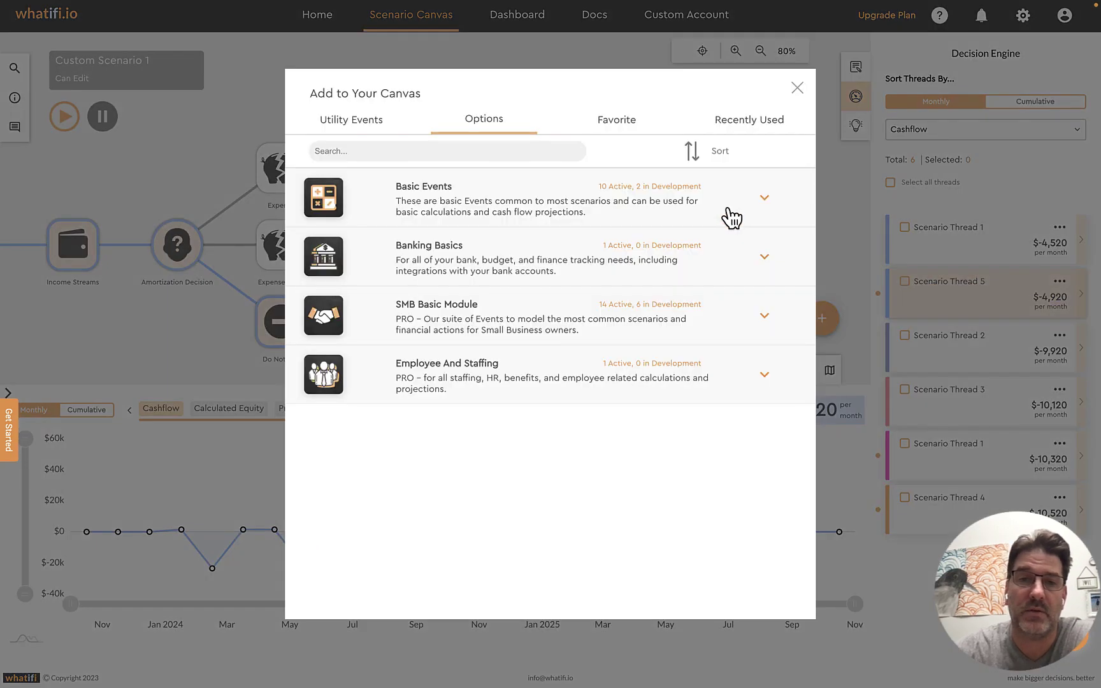
{"action": "left_click", "coordinate": [448, 208]}
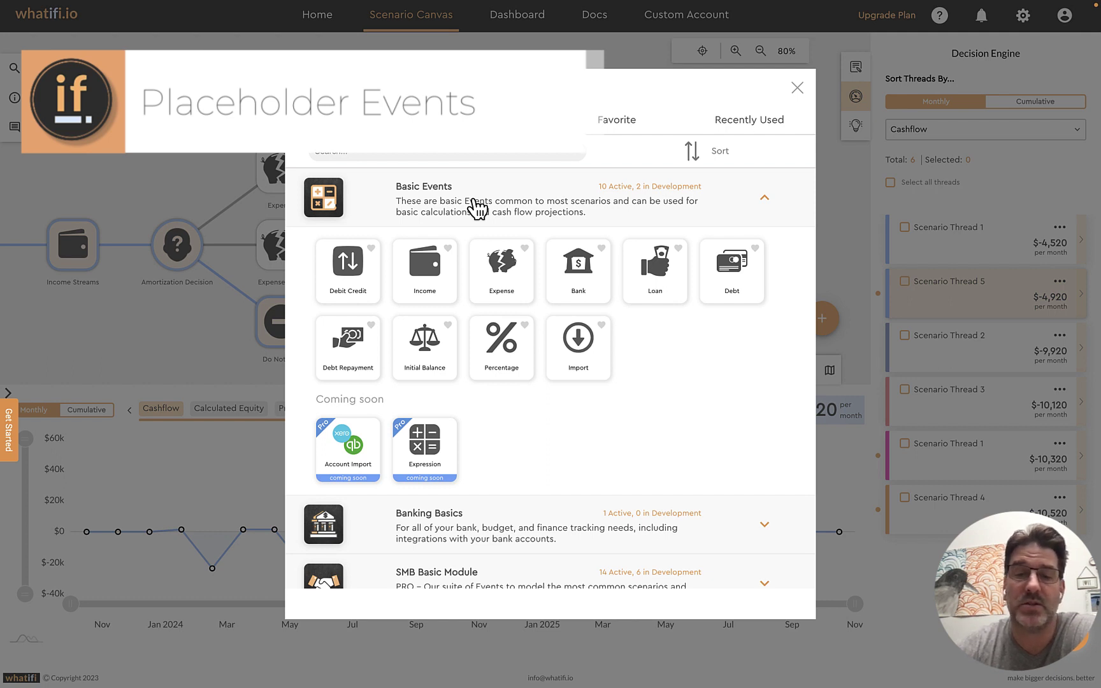
{"action": "left_click", "coordinate": [353, 267]}
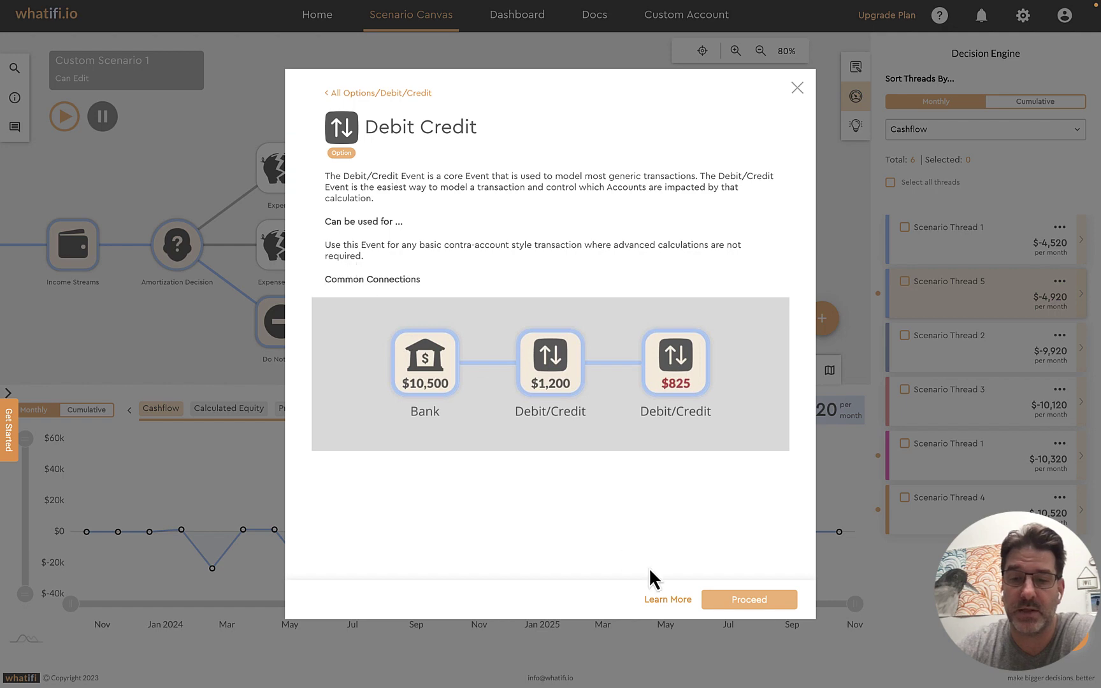
{"action": "left_click", "coordinate": [739, 602]}
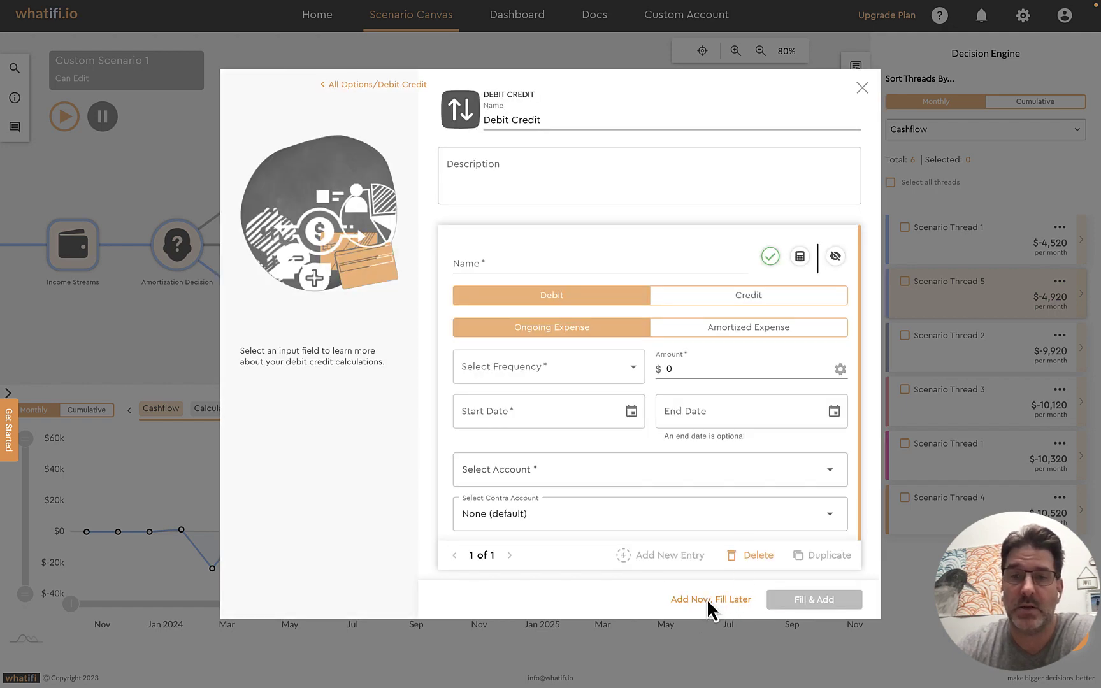
{"action": "left_click", "coordinate": [709, 601]}
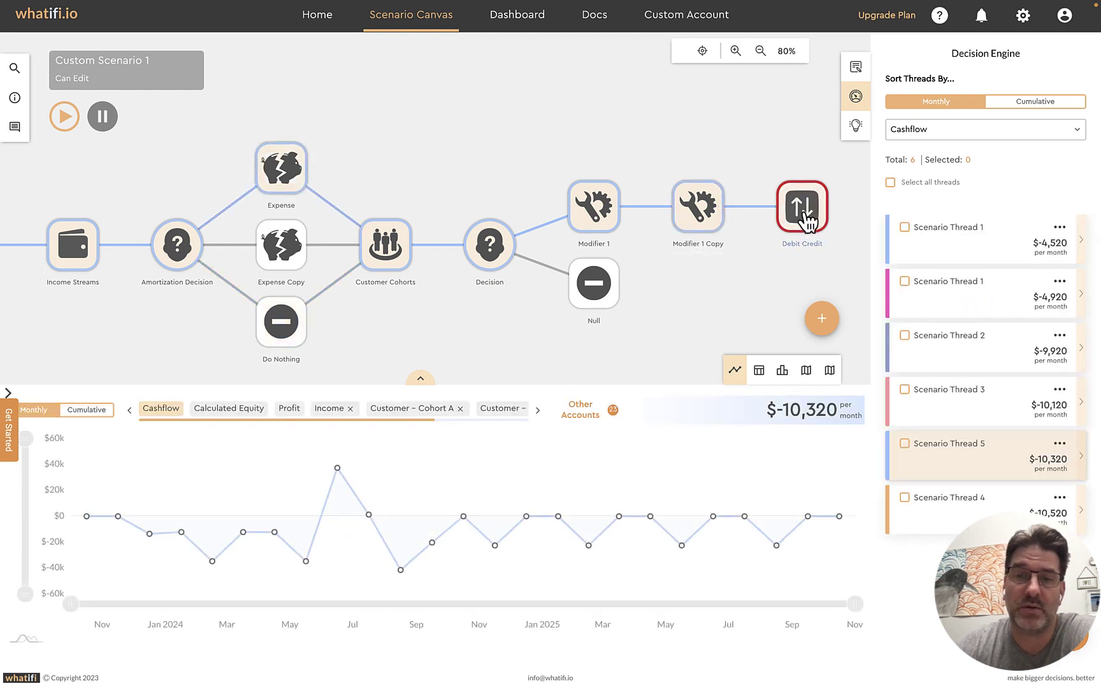
Connect the Null event to the Debit Credit placeholder so both Decision branches lead into it
{"action": "left_click", "coordinate": [609, 299]}
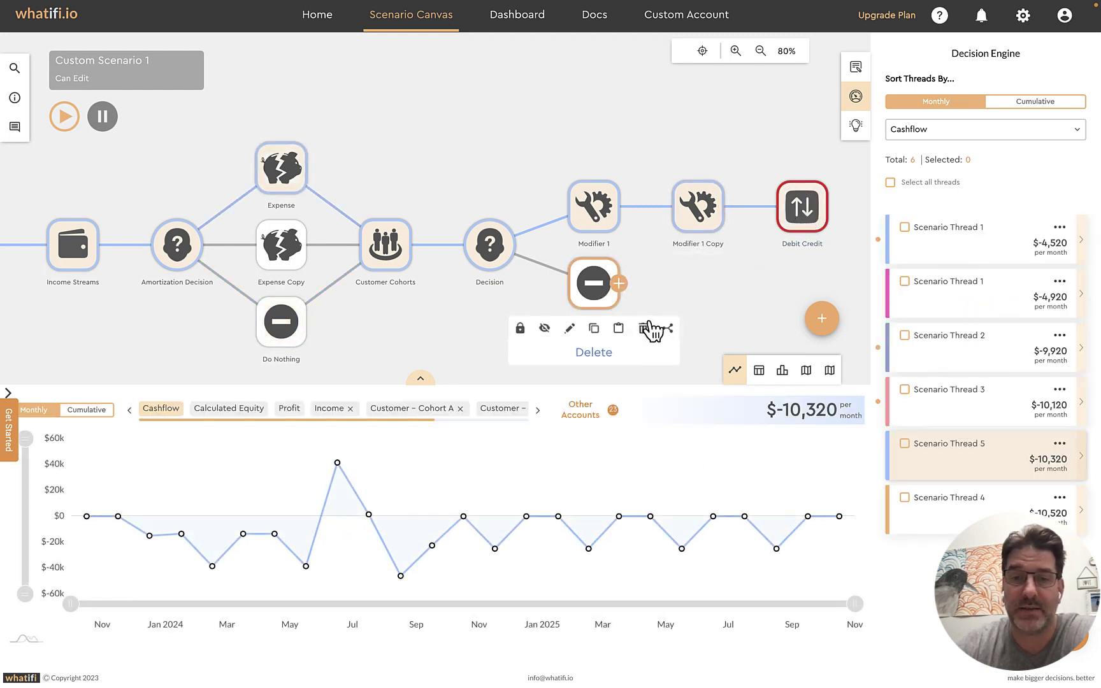
{"action": "left_click", "coordinate": [667, 328]}
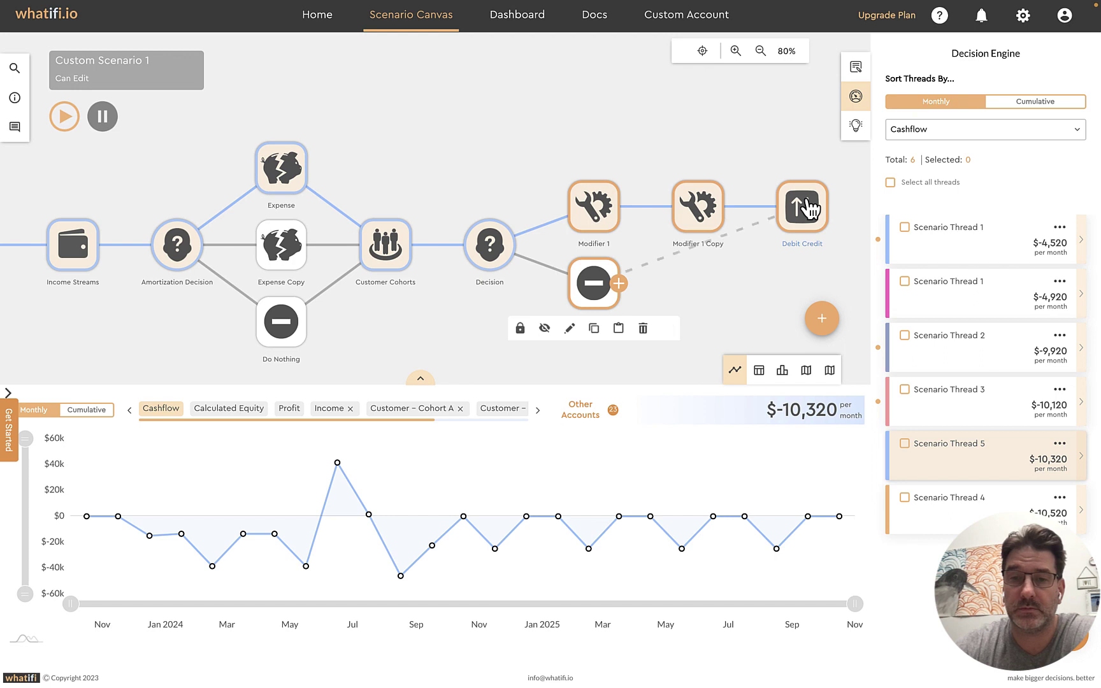
{"action": "left_click", "coordinate": [668, 330]}
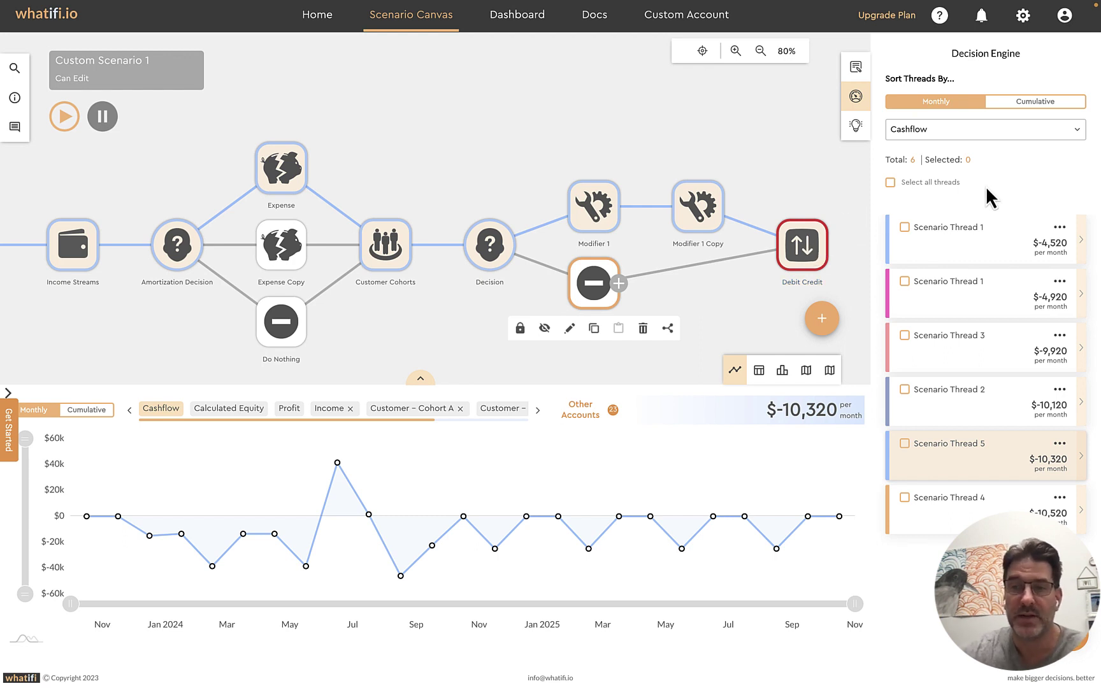
Lock Expense Copy as the Amortization Decision's option, and select Modifier 1 to inspect its thread in the Decision Engine
{"action": "left_click", "coordinate": [279, 248]}
{"action": "left_click", "coordinate": [209, 292]}
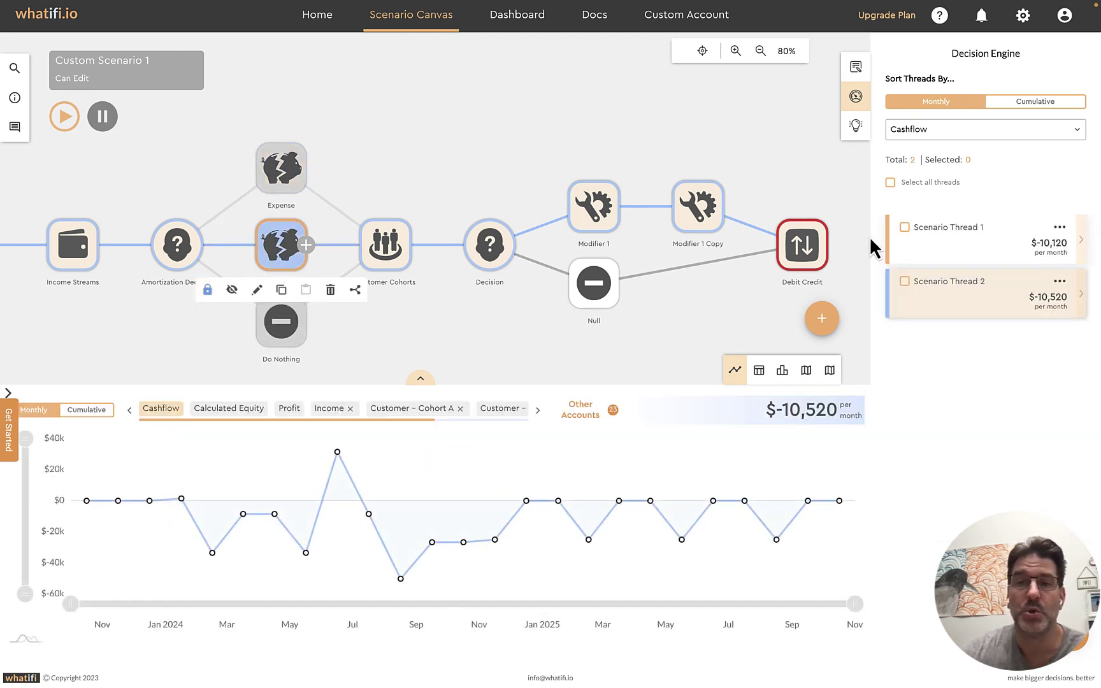
{"action": "left_click", "coordinate": [624, 225]}
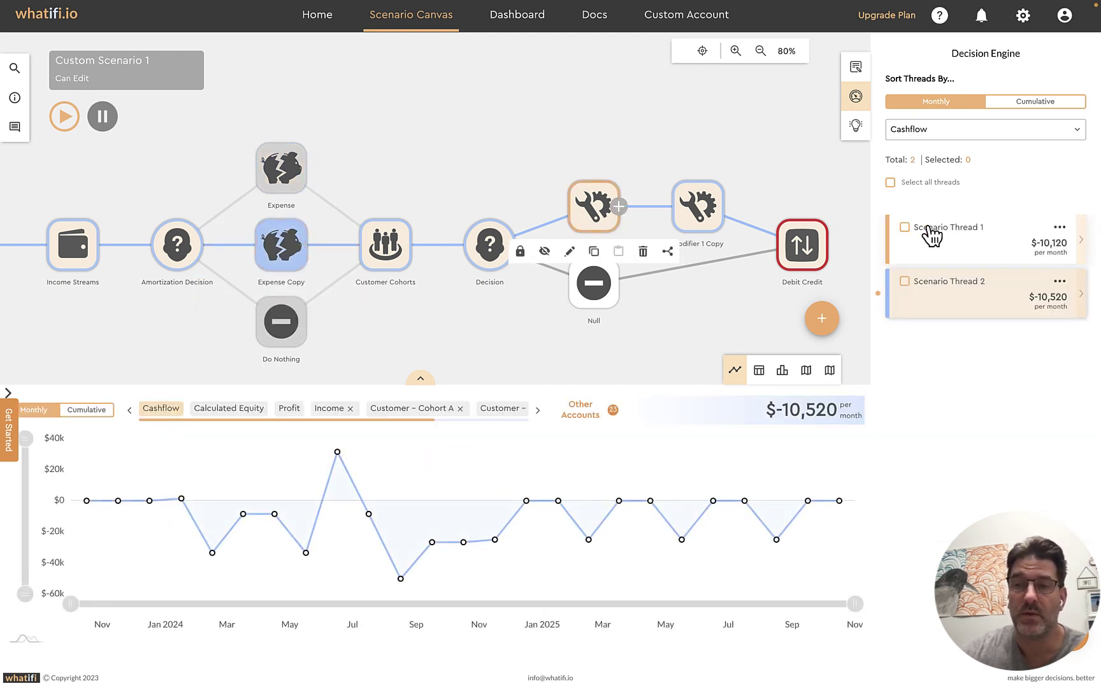